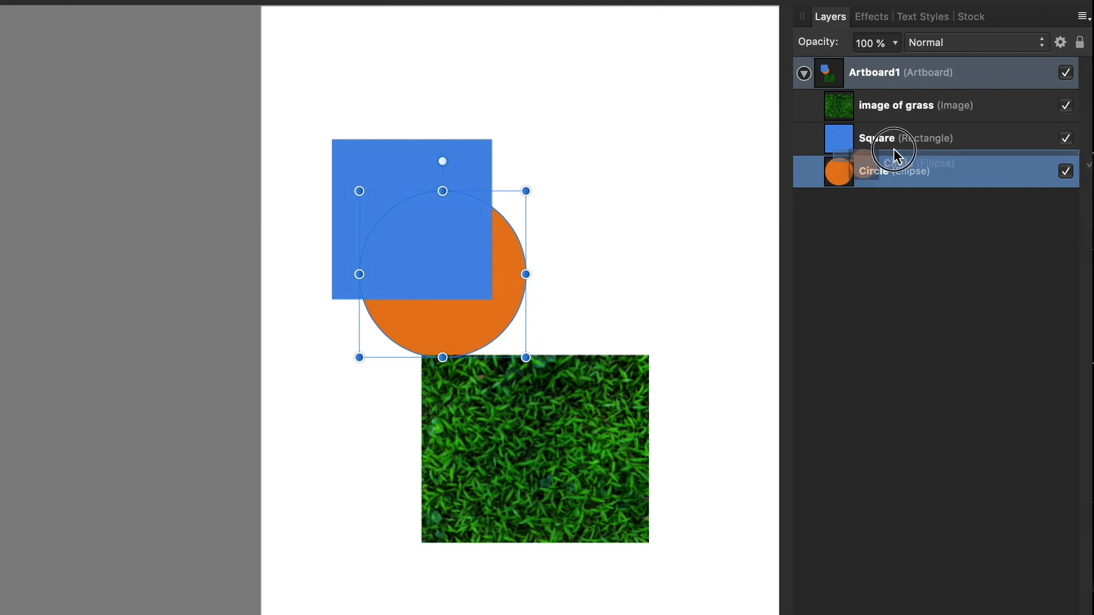
- Clip the Circle inside the Square layer and move the clipped circle toward the square's lower-right corner
left_click_drag(894, 148, 877, 150)
left_click_drag(437, 247, 498, 262)
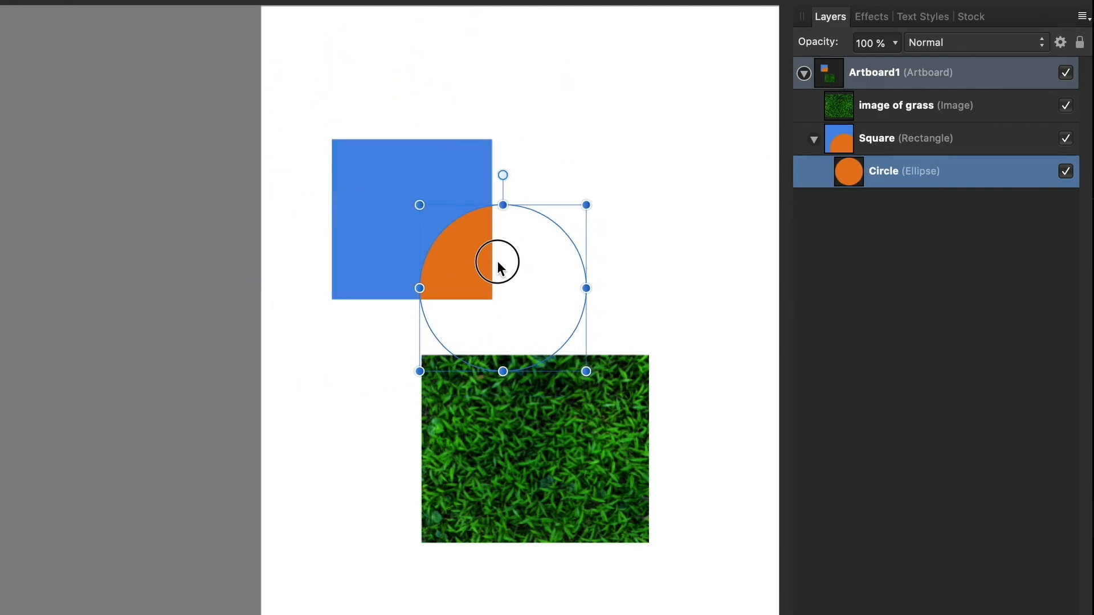
left_click(573, 173)
left_click(488, 230)
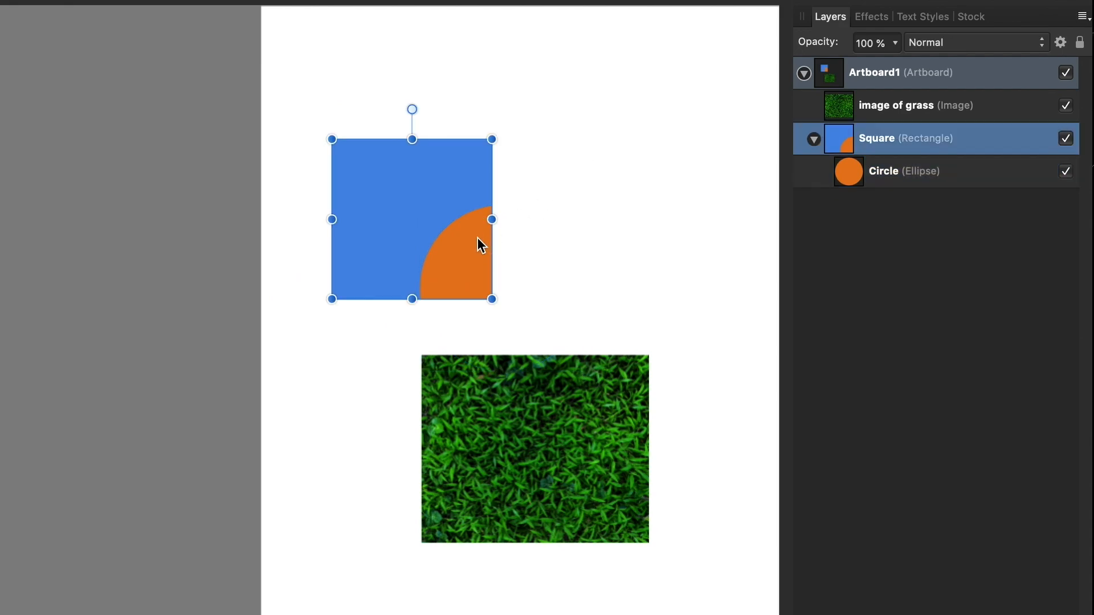
double_click(473, 241)
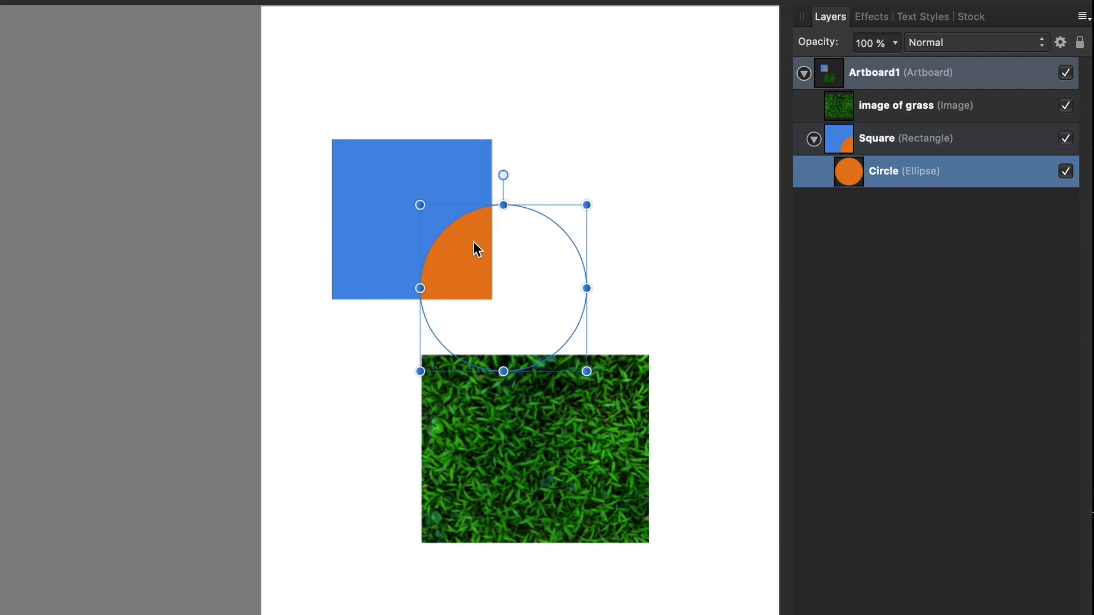
- Undo the clipping and the circle's moves
key("ctrl+z")
key("ctrl+z")
key("ctrl+z")
- Move the grass image up over the square and circle and set its blend mode to Screen
left_click(505, 405)
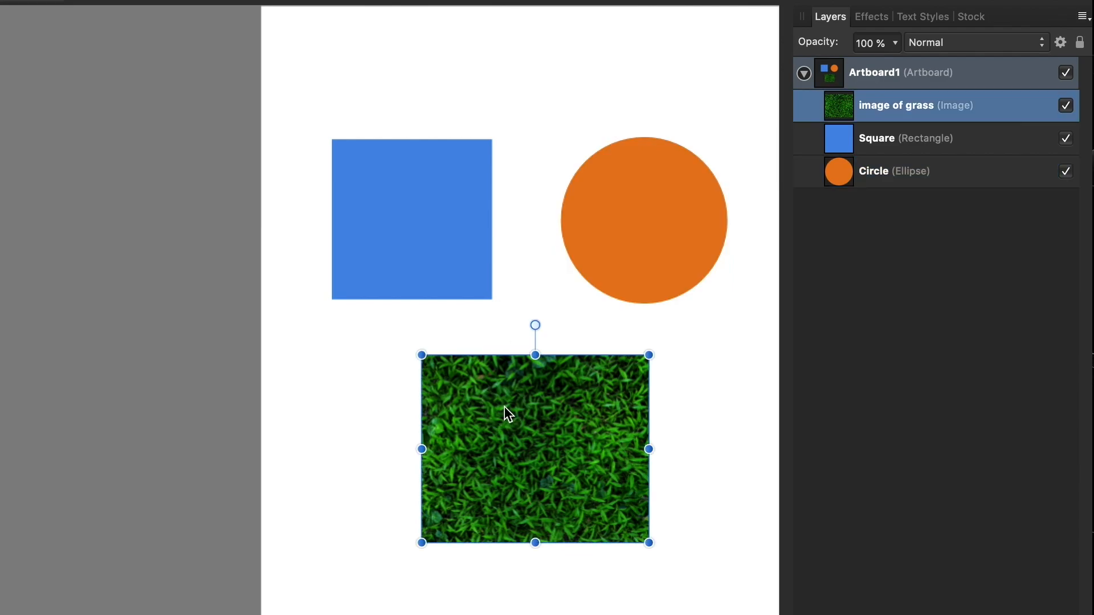
left_click_drag(524, 414, 513, 109)
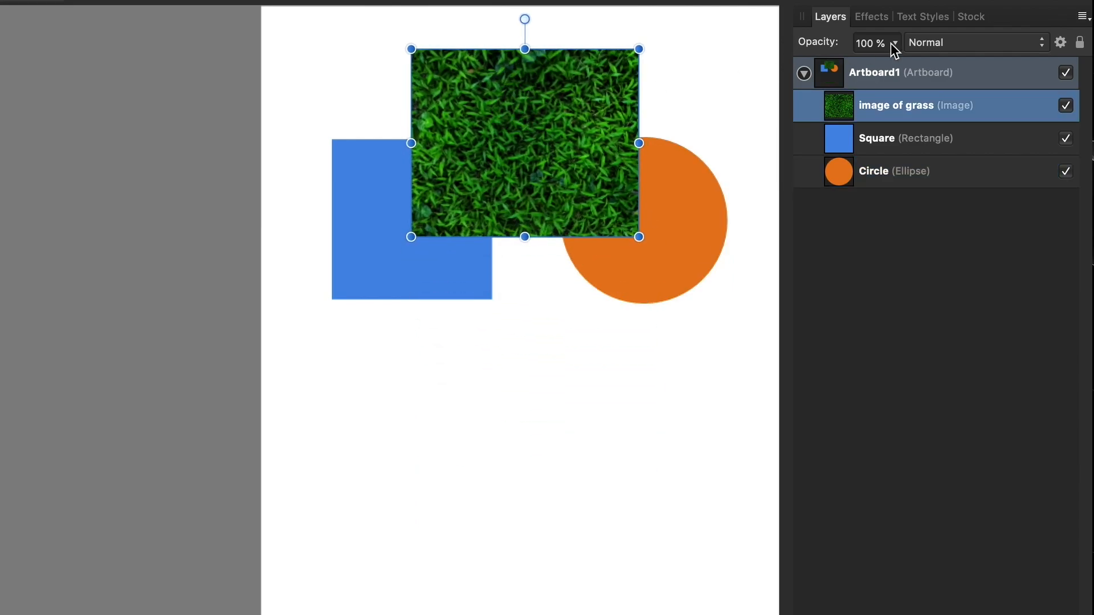
left_click(921, 41)
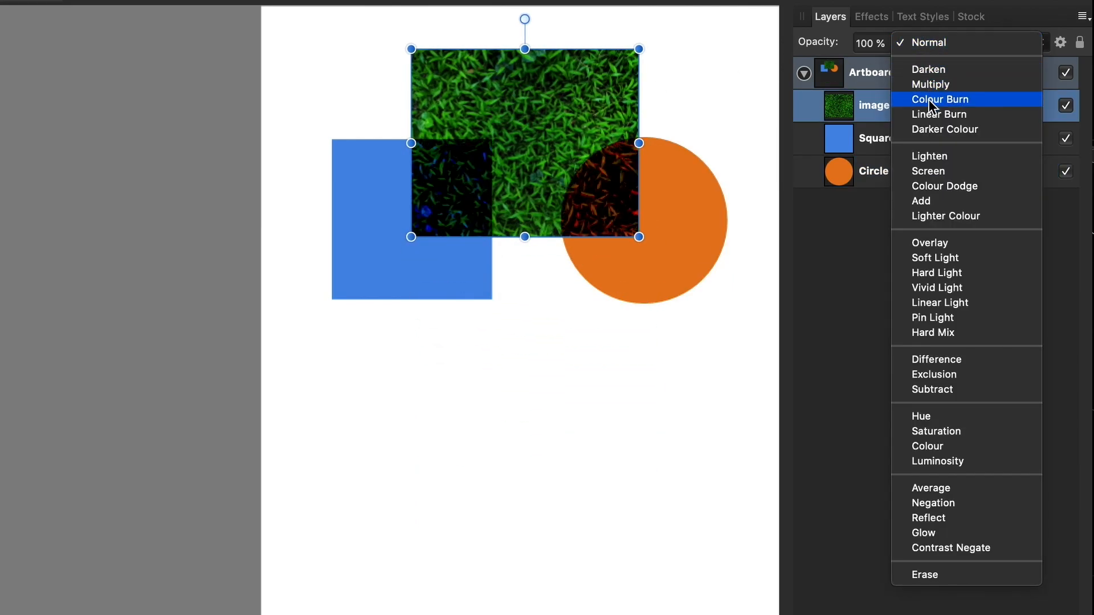
left_click(921, 170)
- Clip the grass image inside the Circle layer and position it to cover the whole circle
left_click_drag(557, 144, 650, 159)
left_click_drag(852, 101, 904, 171)
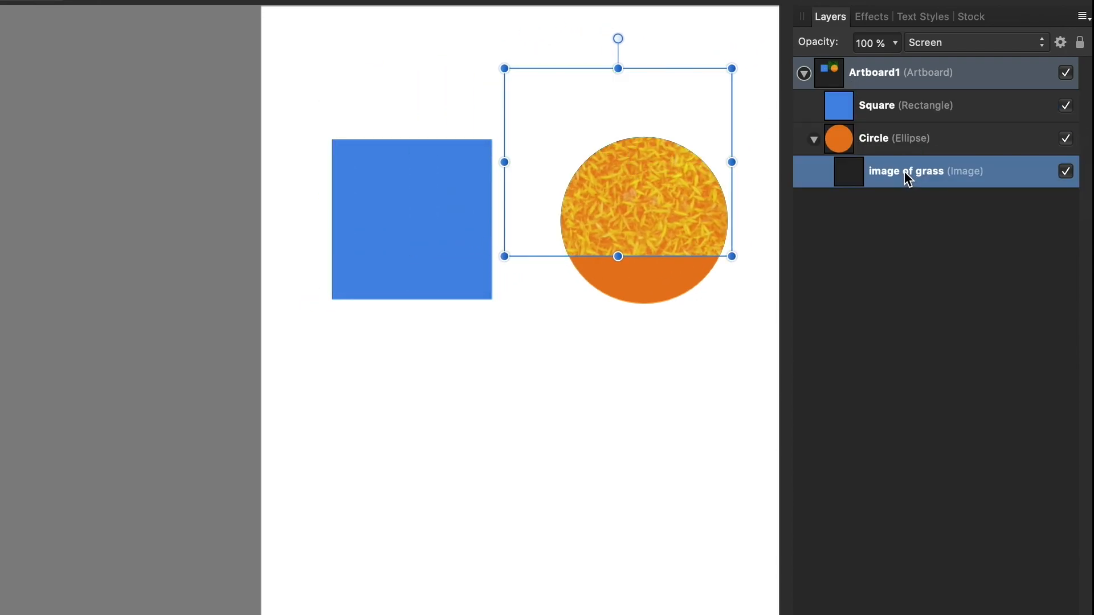
left_click_drag(687, 182, 701, 239)
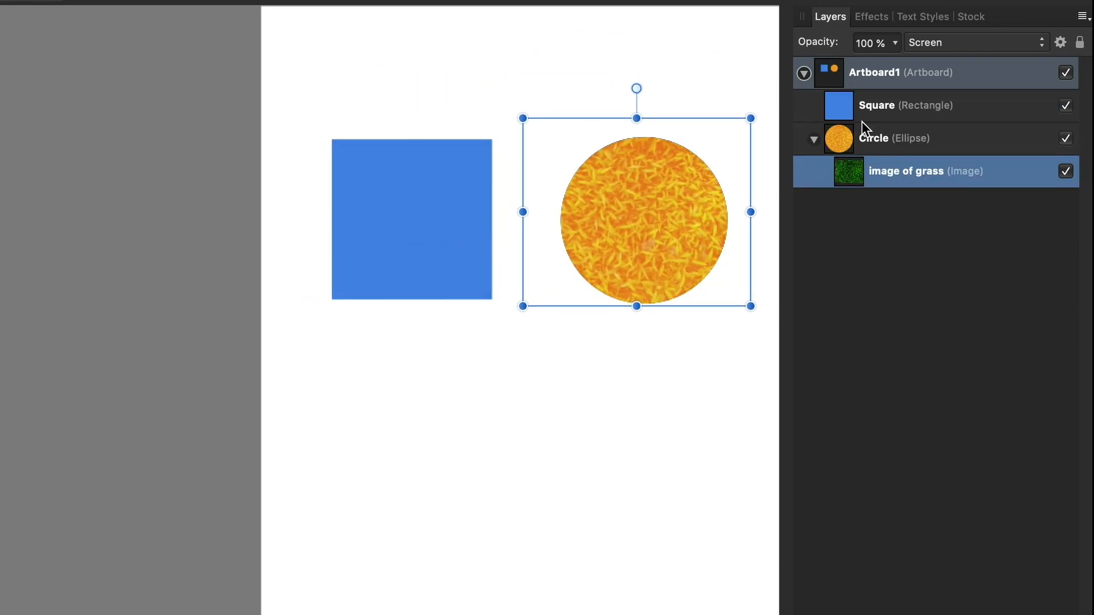
- Nest the Circle layer with its grass texture inside the Square layer and move the circle over the square
left_click(853, 132)
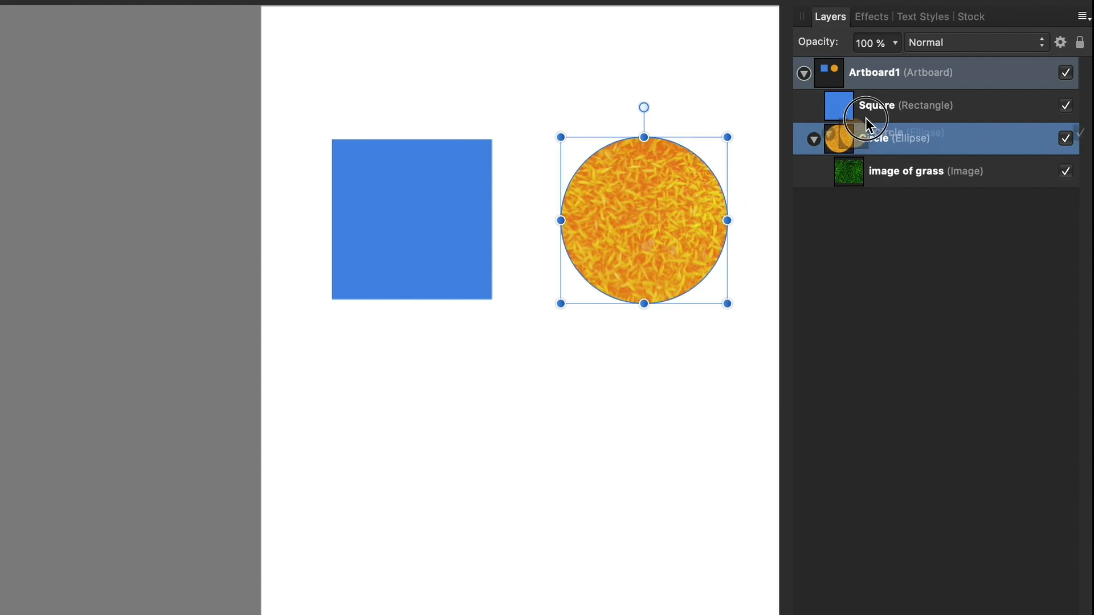
left_click_drag(867, 118, 891, 111)
left_click_drag(673, 195, 446, 214)
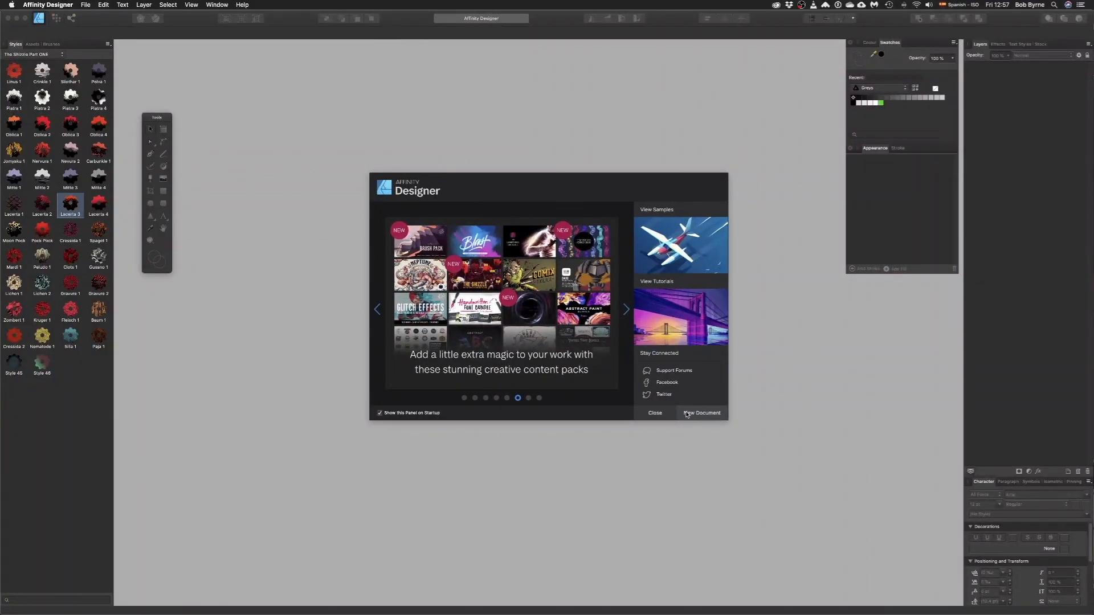
- Create a new document from the FHD 1080p web preset at 1920 x 1080 px
left_click(686, 414)
scroll(504, 191, "down", 5)
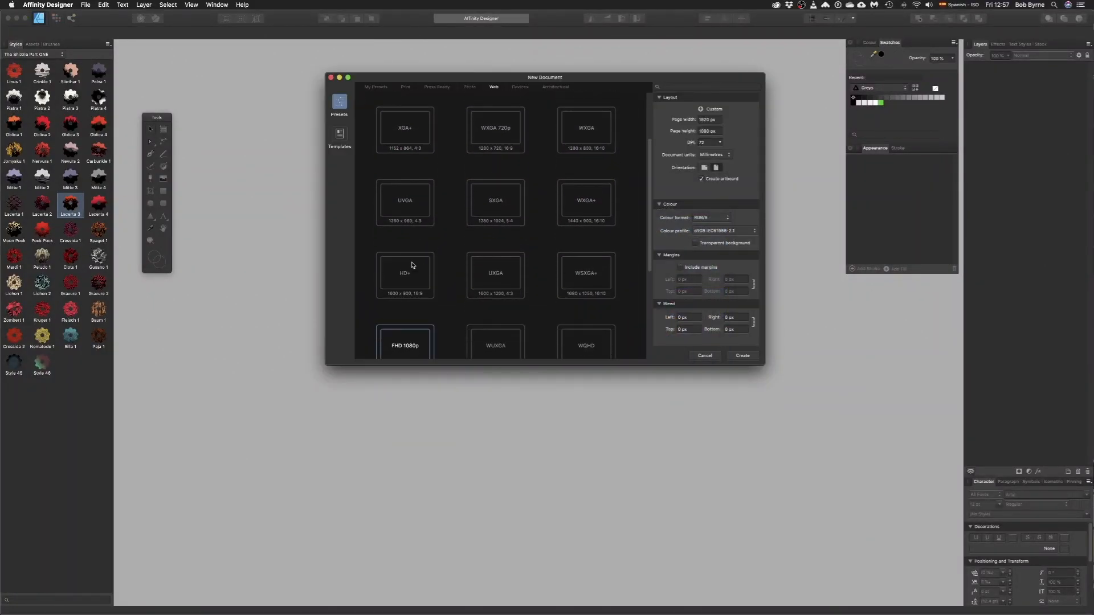
left_click(419, 267)
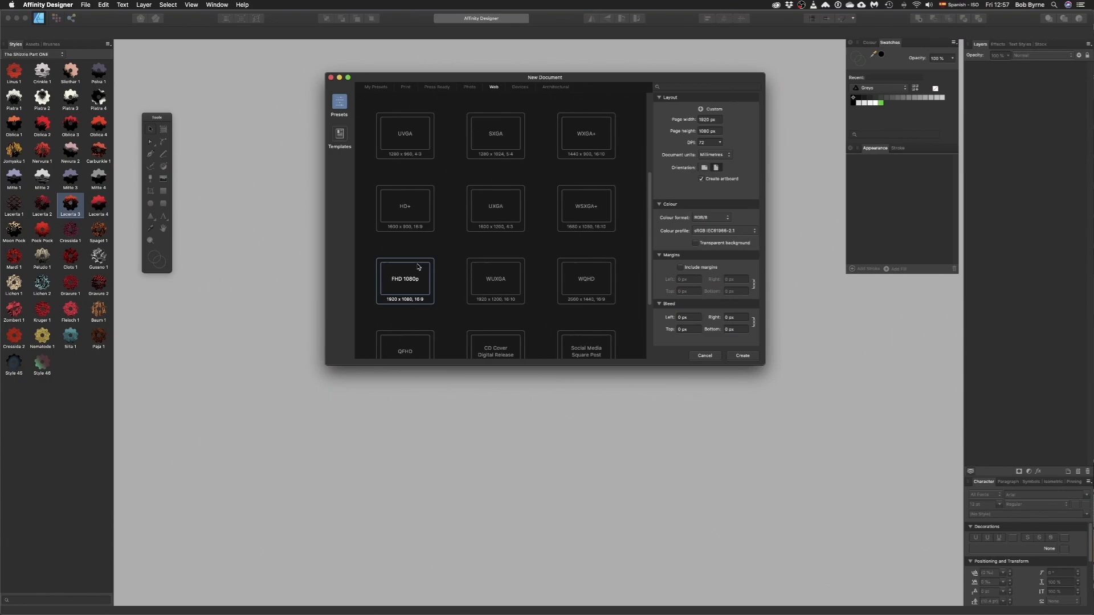
left_click(743, 356)
- Draw a circle about 520 px in diameter on the left half of the artboard and fill it light teal
left_click(150, 204)
left_click_drag(252, 192, 475, 415)
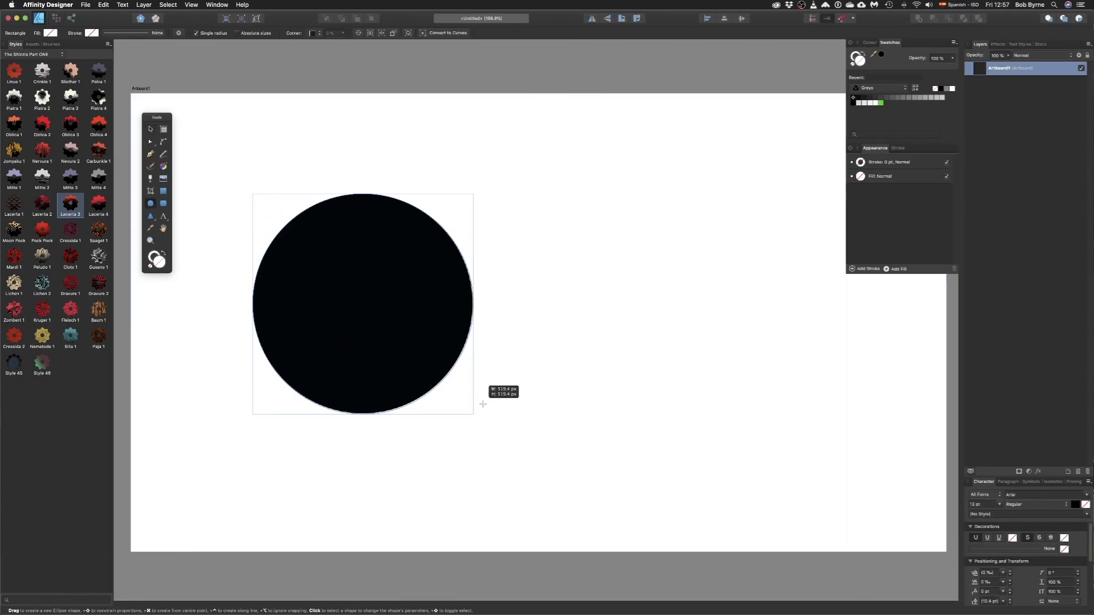
left_click_drag(374, 246, 333, 258)
left_click(875, 43)
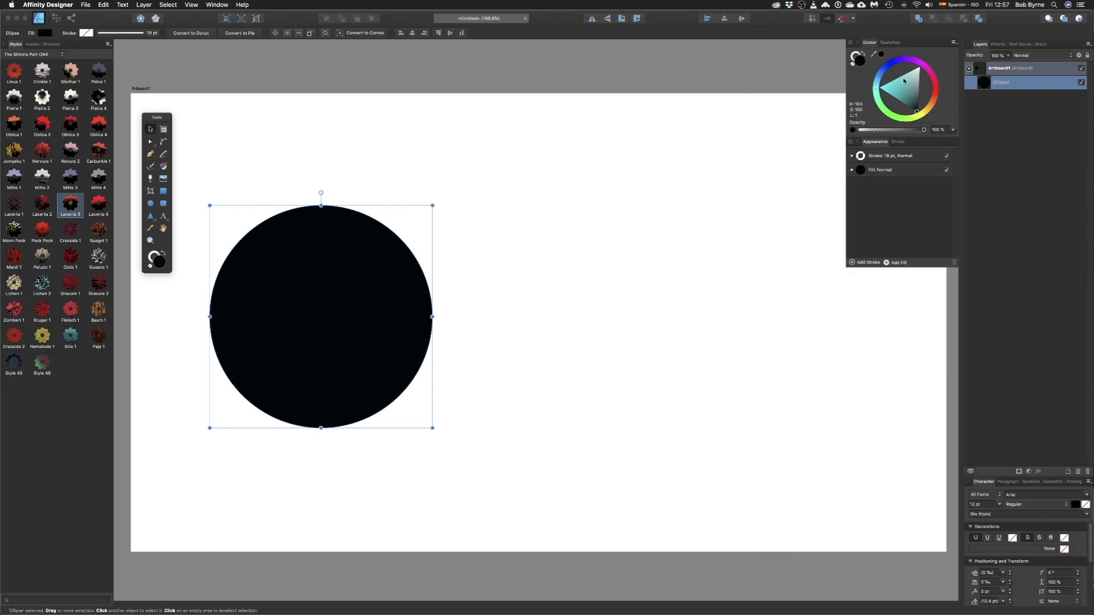
left_click(898, 90)
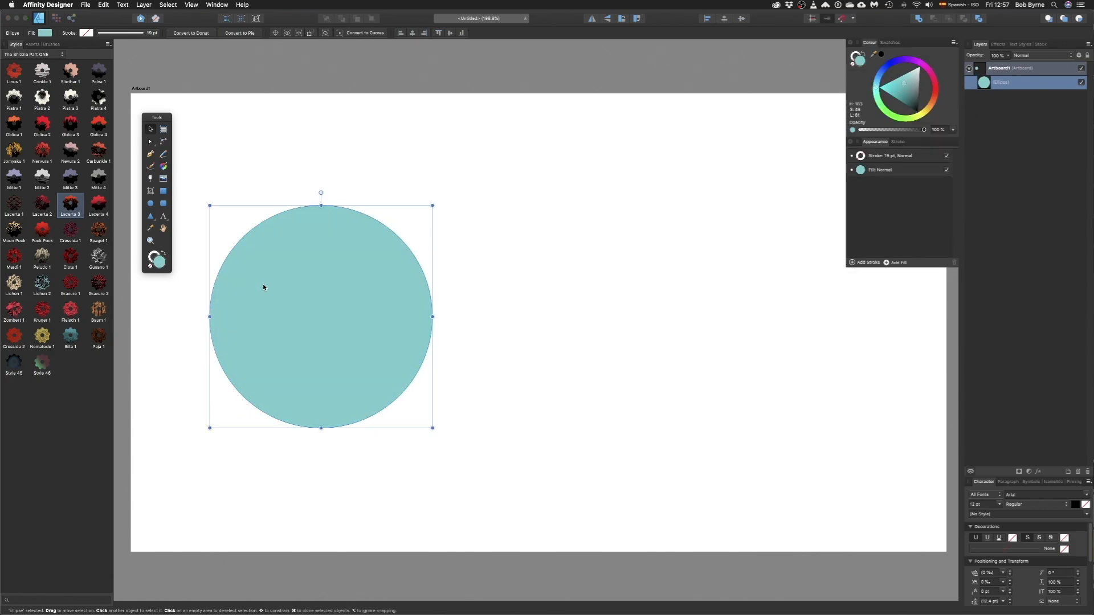
- Duplicate the teal circle to its right and give the copy a radial gradient from light teal to dark teal
left_click_drag(264, 286, 574, 287)
scroll(658, 237, "down", 2)
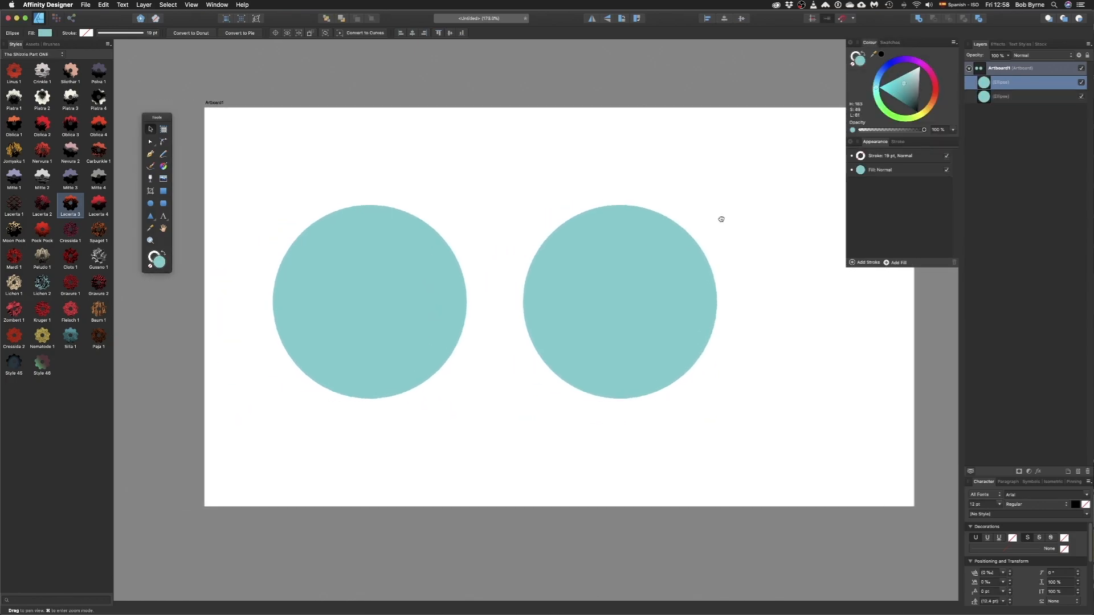
key("g")
left_click_drag(648, 249, 591, 344)
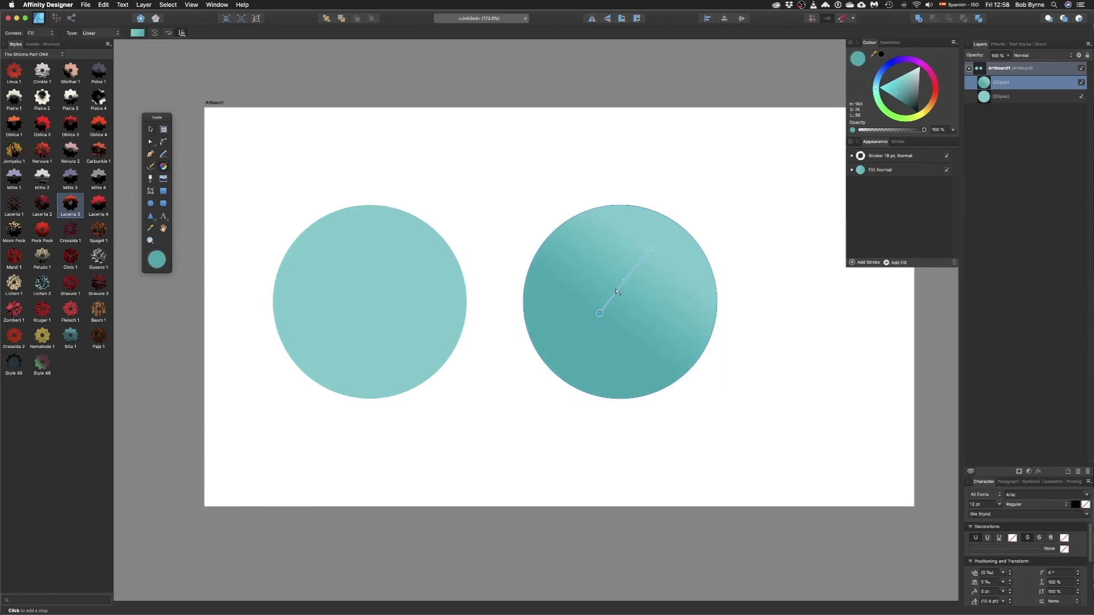
left_click_drag(896, 93, 905, 104)
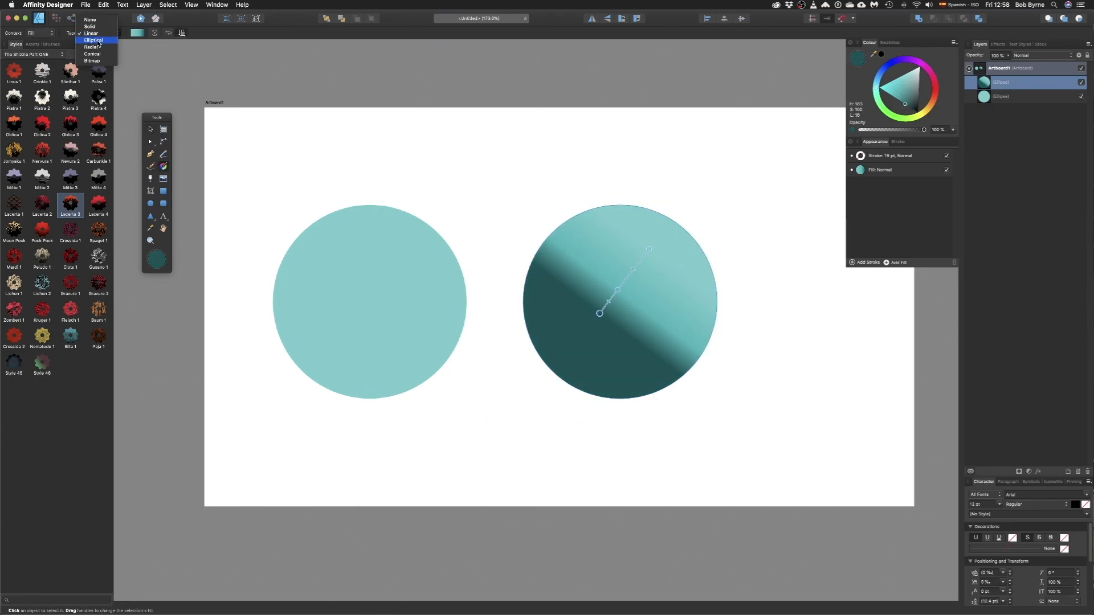
left_click(97, 48)
left_click_drag(599, 313, 586, 335)
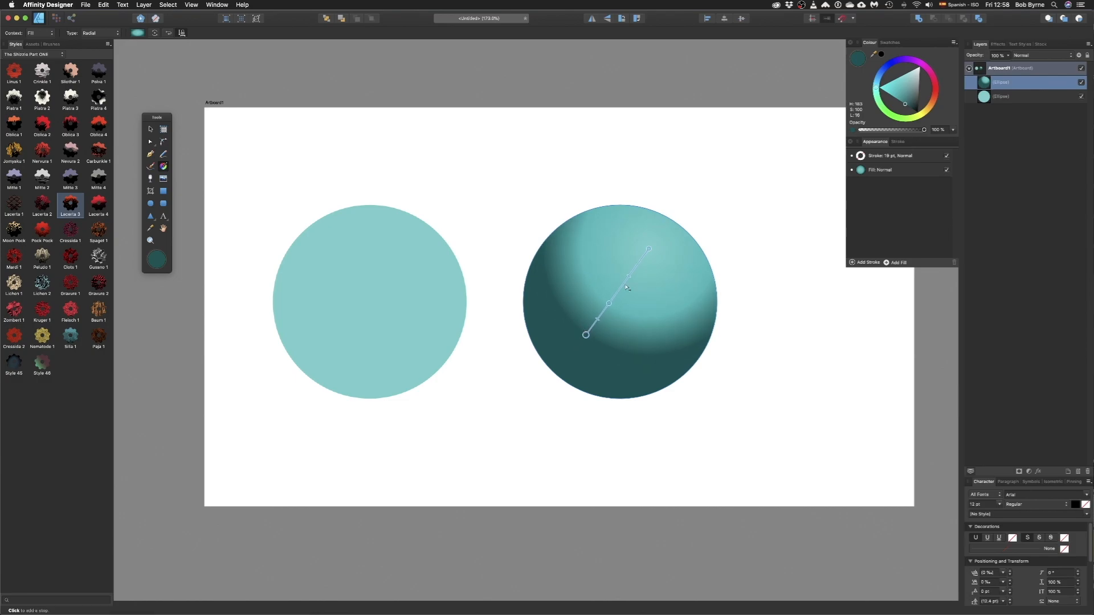
left_click(649, 249)
- Draw a flat mid-grey shadow ellipse across the base of the left circle and send it behind the circles
key("m")
left_click_drag(255, 379, 448, 402)
left_click(890, 42)
left_click(914, 98)
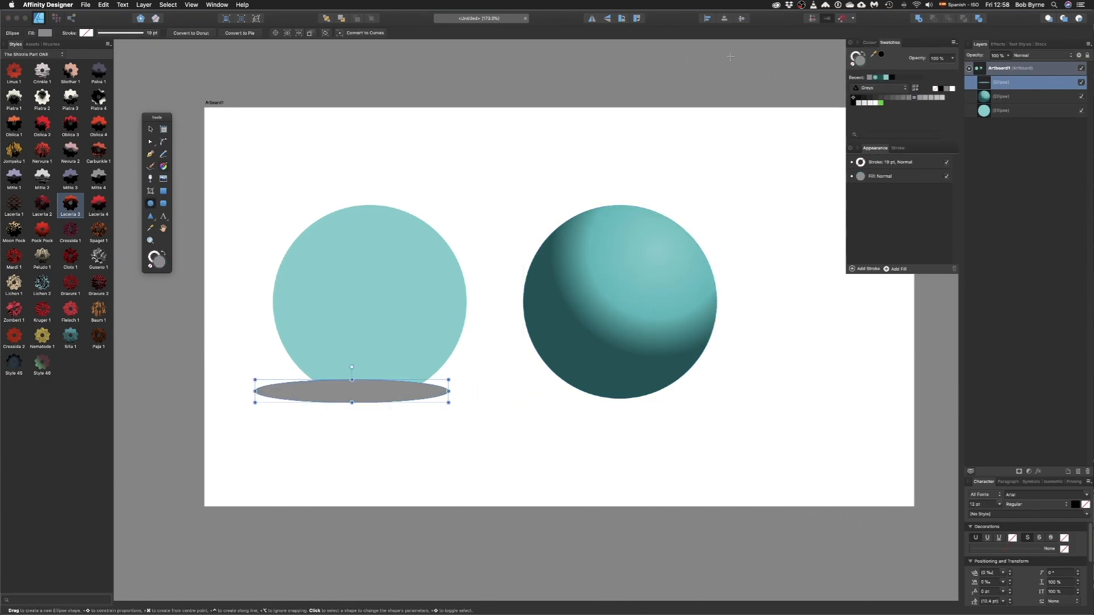
left_click(326, 19)
left_click_drag(417, 395, 423, 398)
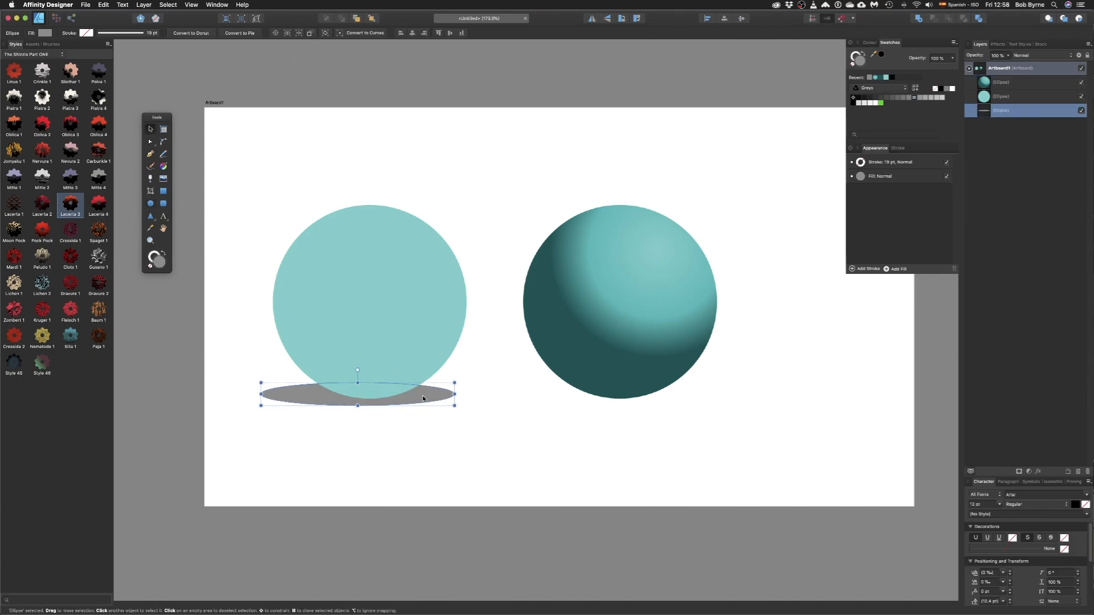
- Fade the shadow ellipse out toward its left end with a linear transparency gradient and set its opacity to 40%
key("y")
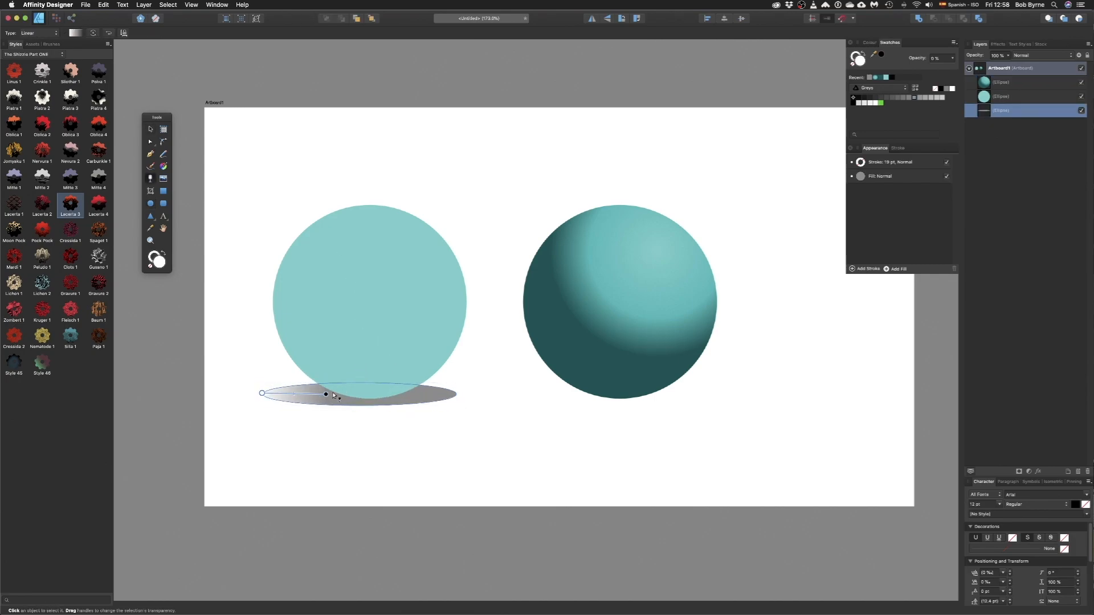
key("v")
key("4")
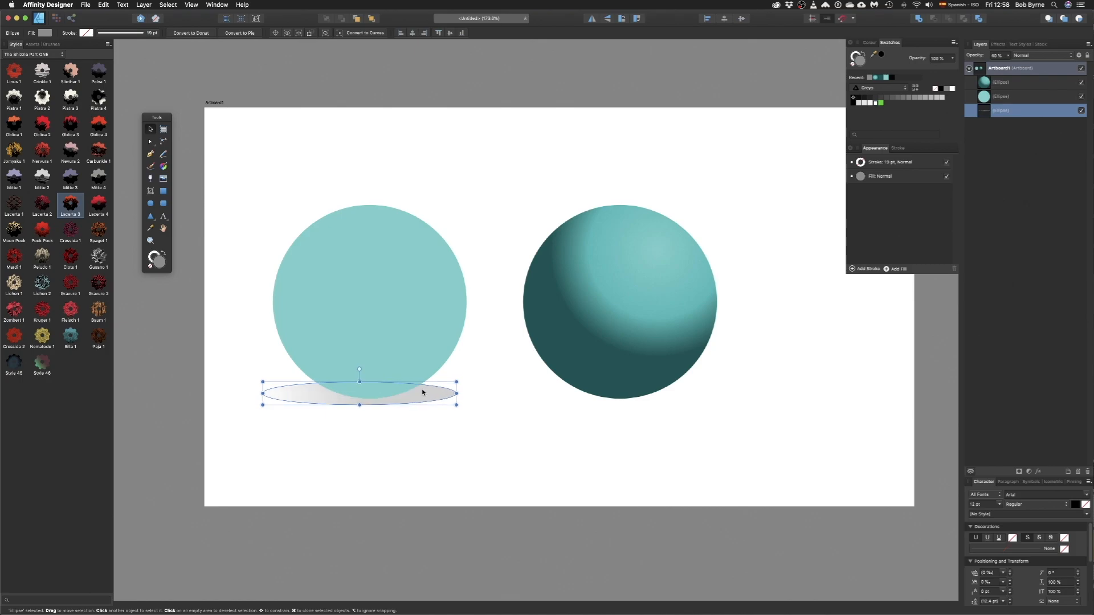
- Copy the shadow beneath the gradient sphere, move both farther right, and widen the copied shadow to about 568 px
left_click_drag(458, 383, 655, 396)
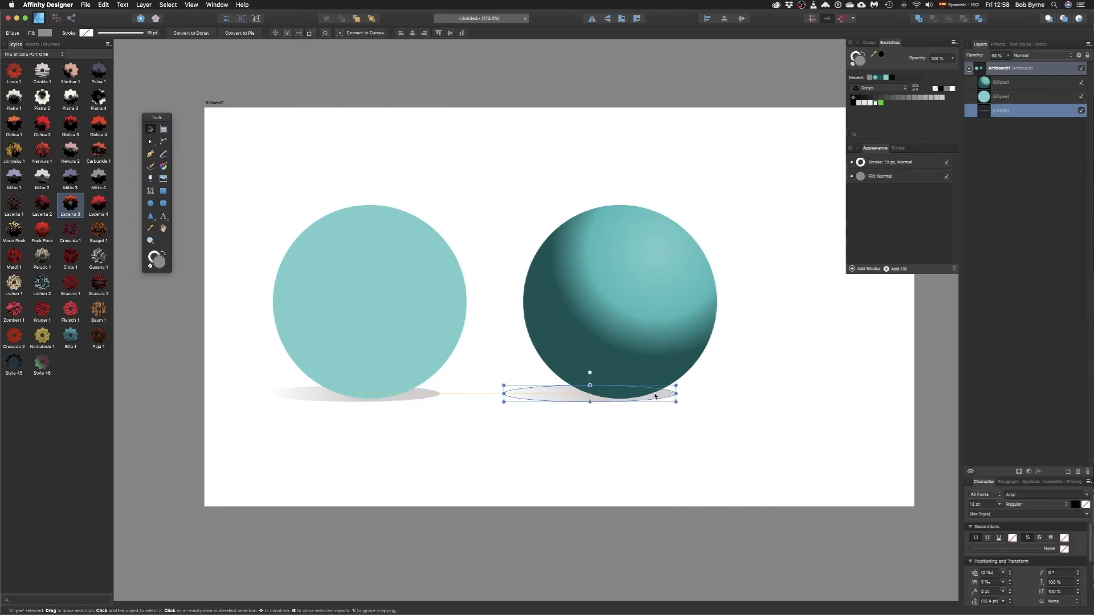
left_click(653, 344, "shift")
left_click_drag(653, 344, 746, 343)
left_click(581, 302)
left_click(636, 400)
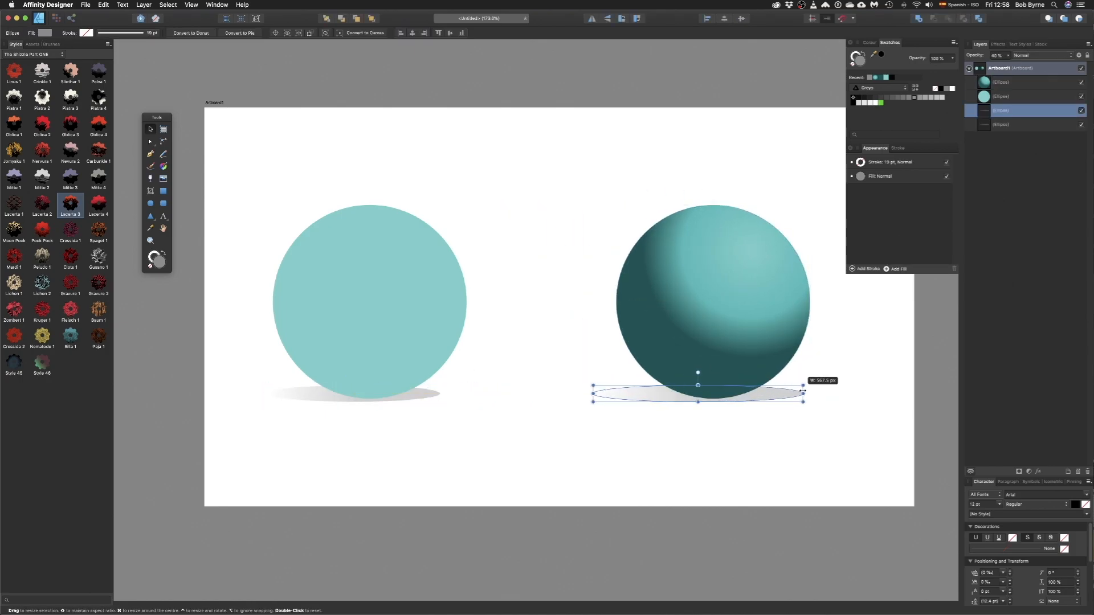
- Widen the left circle's shadow and move the circle together with its shadow slightly to the right
left_click(418, 399)
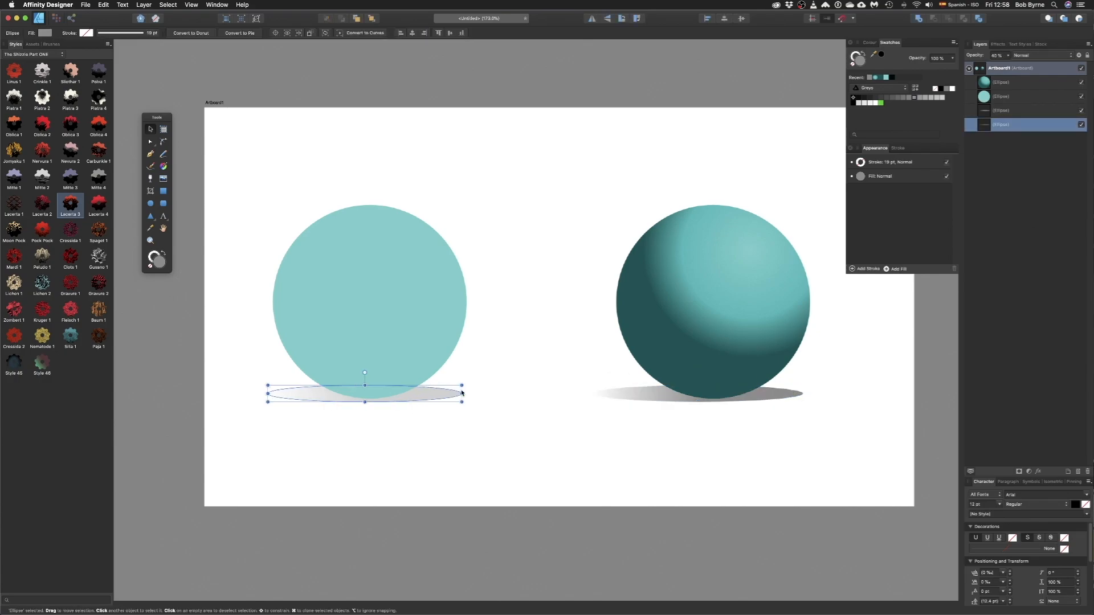
left_click_drag(462, 391, 453, 391)
left_click_drag(545, 441, 204, 163)
left_click_drag(322, 244, 343, 244)
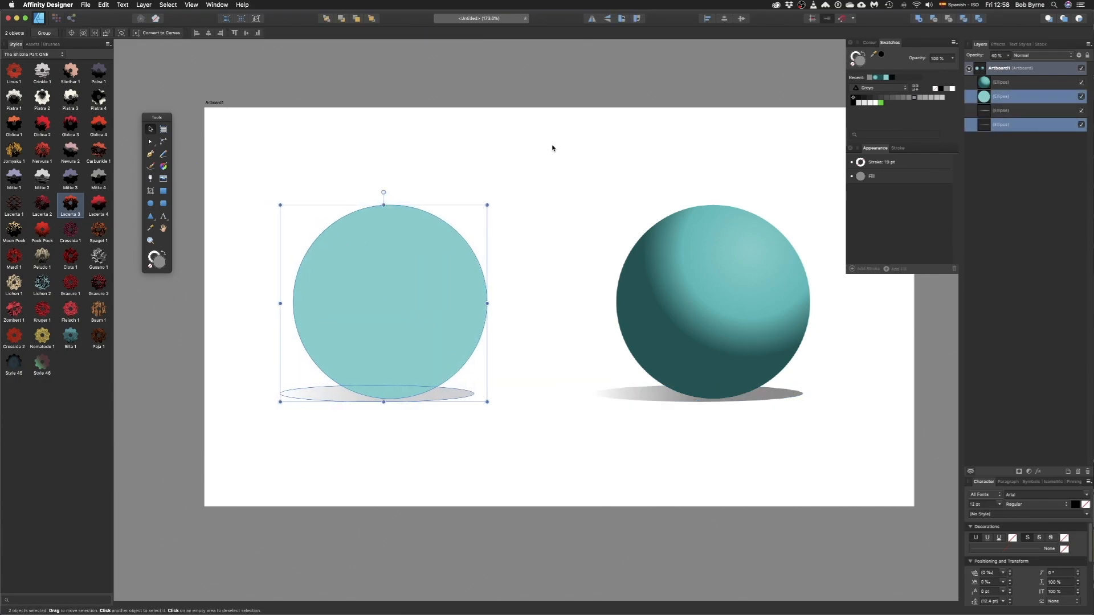
left_click(552, 148)
- Search the Unsplash stock images for "paper texture"
left_click(192, 4)
mouse_move(242, 160)
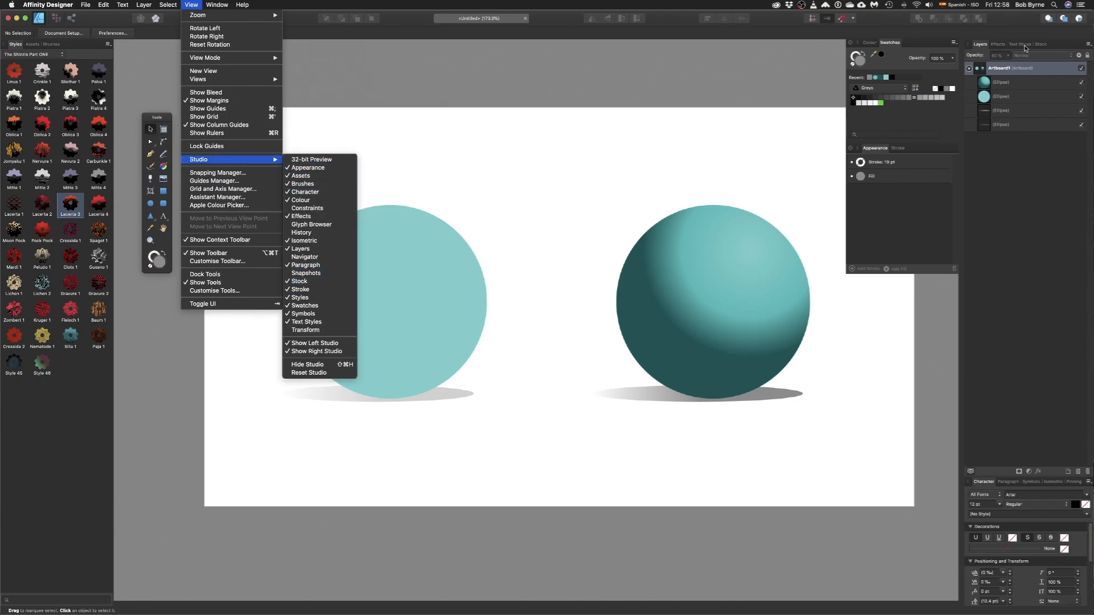
left_click(1026, 48)
left_click(1040, 45)
left_click_drag(947, 48, 886, 56)
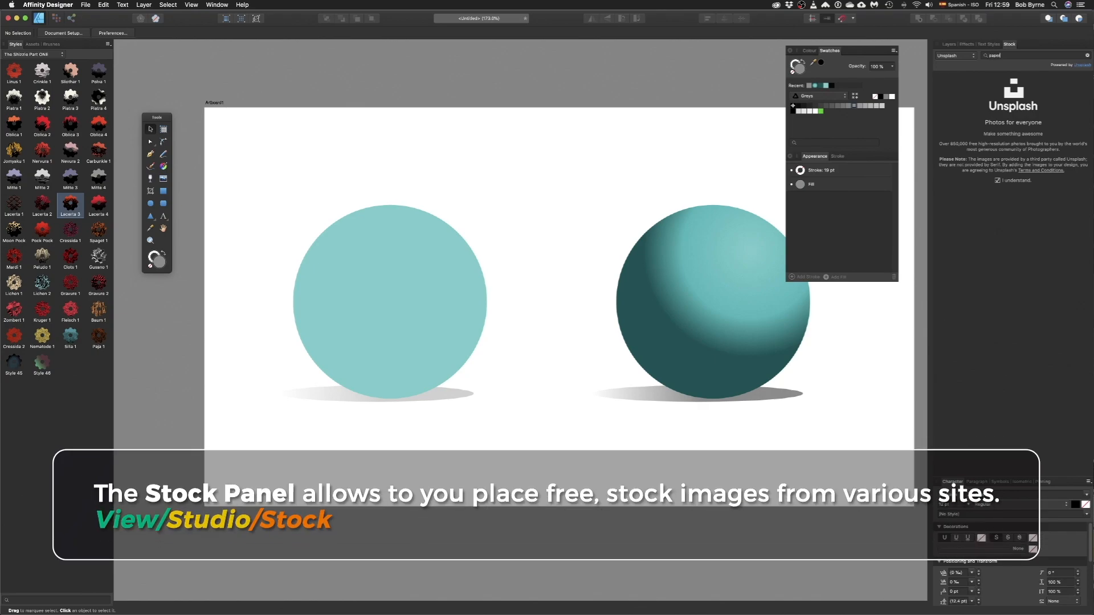
key("Return")
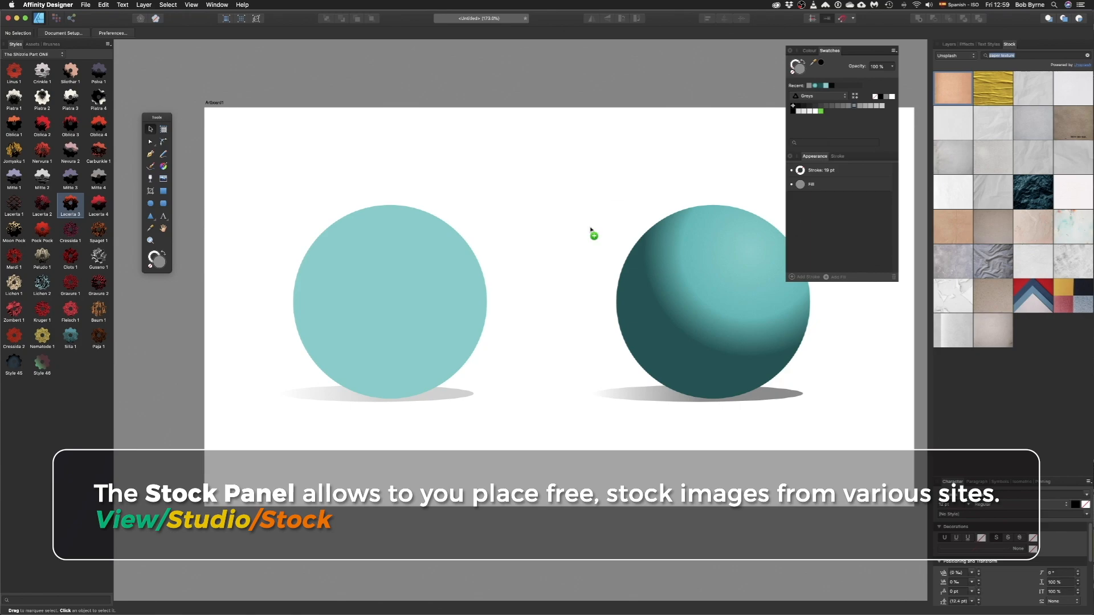
- Place the peach paper texture from the stock results on the artboard and scale it down
left_click_drag(590, 228, 590, 227)
key("super+z")
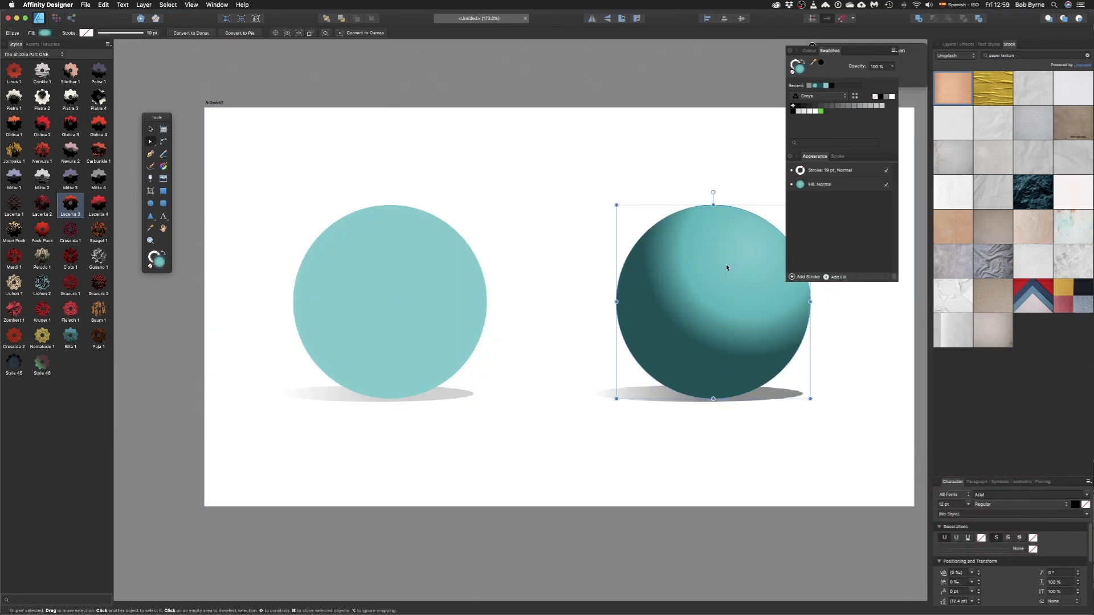
scroll(727, 268, "down", 5)
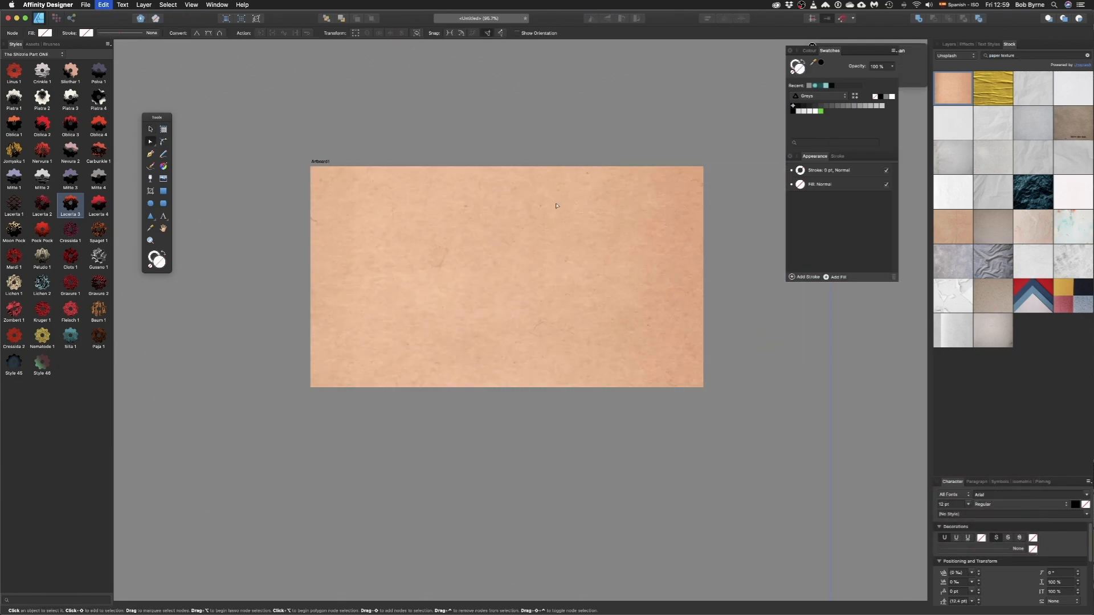
scroll(555, 217, "down", 6)
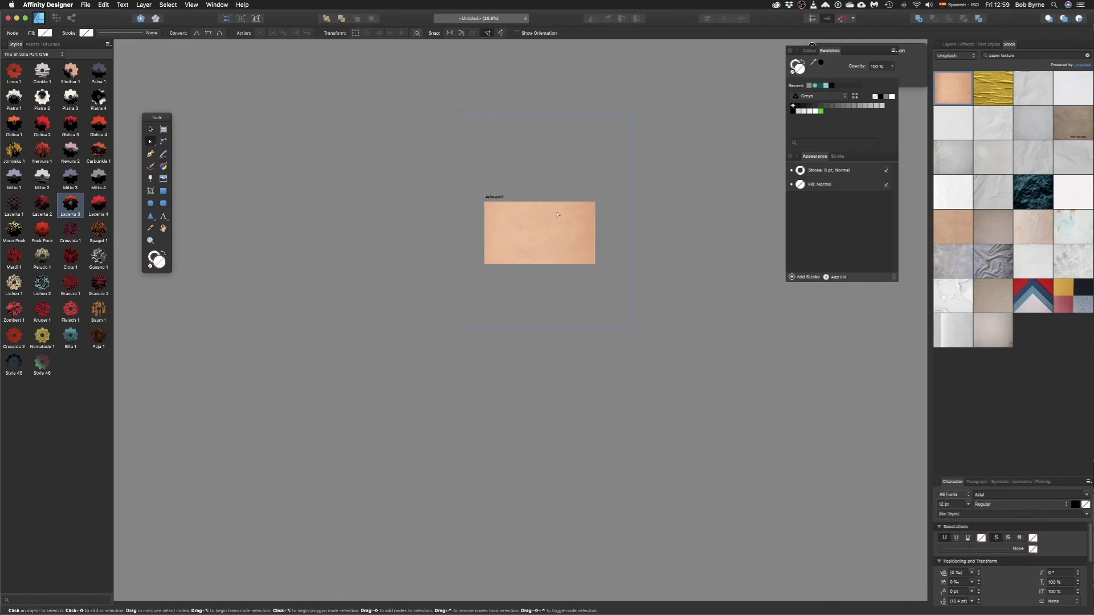
key("v")
left_click_drag(630, 112, 517, 258)
left_click_drag(495, 268, 527, 248)
- Rotate the paper texture 90° clockwise, position it over the left circle, and display the layer list
scroll(528, 219, "up", 6)
left_click_drag(598, 130, 661, 399)
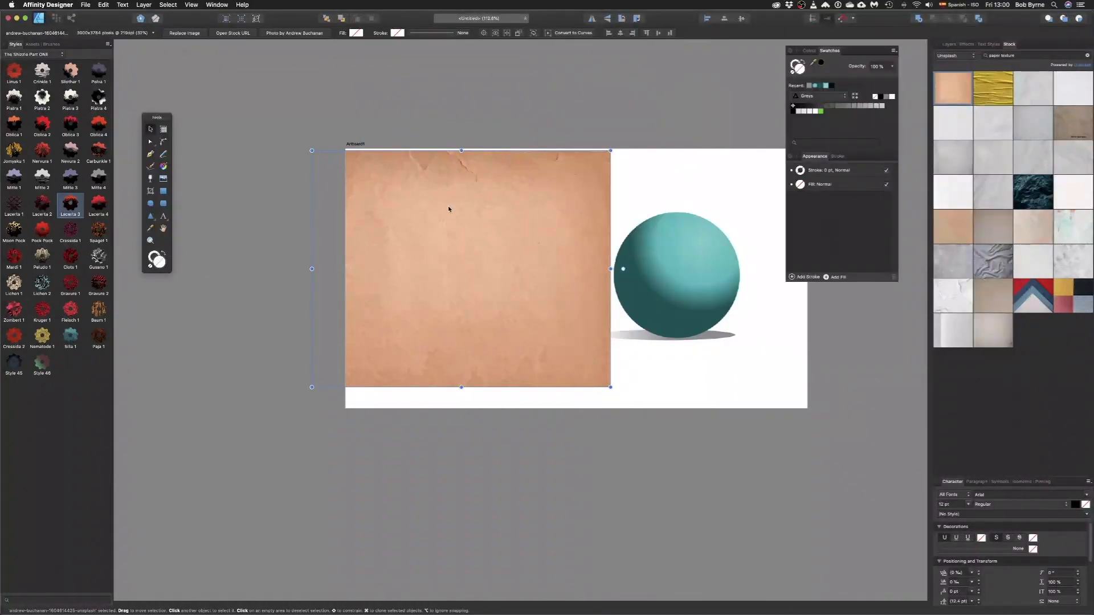
left_click_drag(524, 215, 525, 230)
left_click(949, 44)
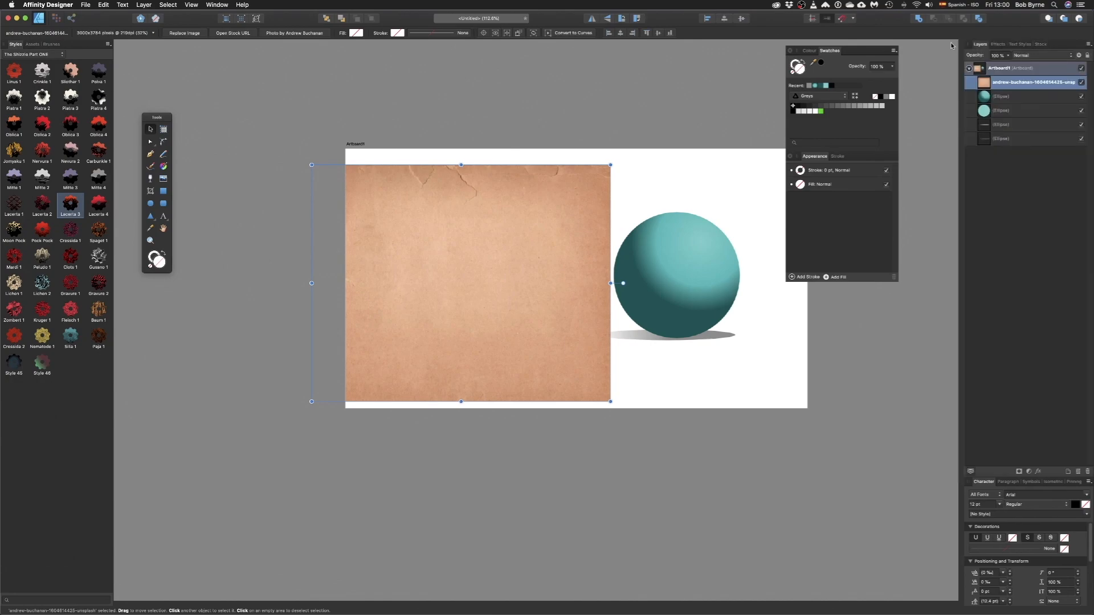
- Preview blend modes such as Darken and Exclusion on the paper texture over the left circle
left_click(1026, 55)
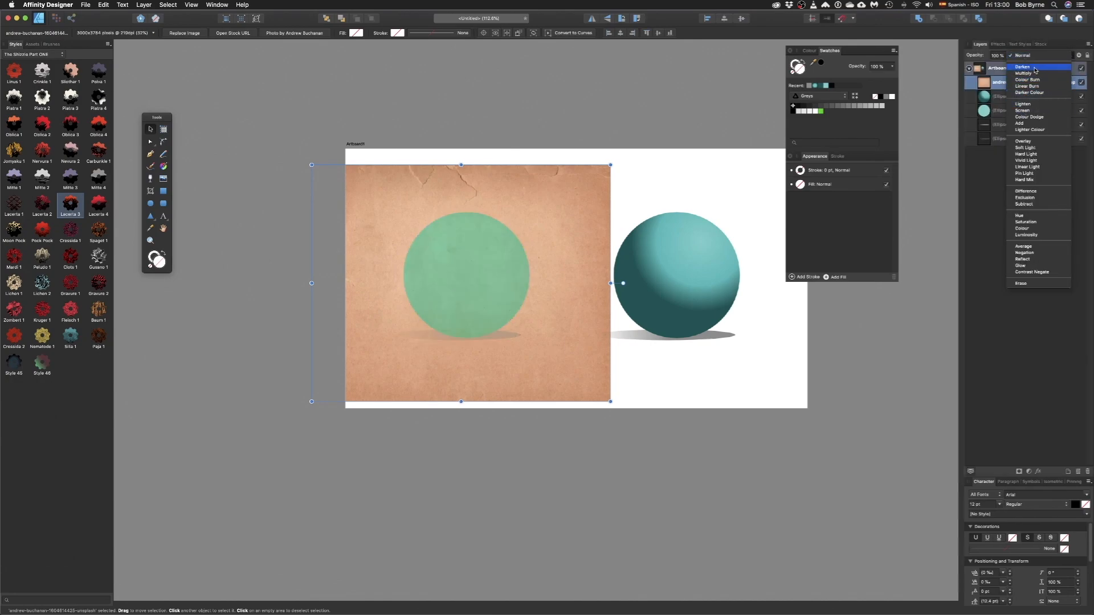
left_click(390, 191)
scroll(548, 279, "up", 5)
scroll(471, 229, "down", 3)
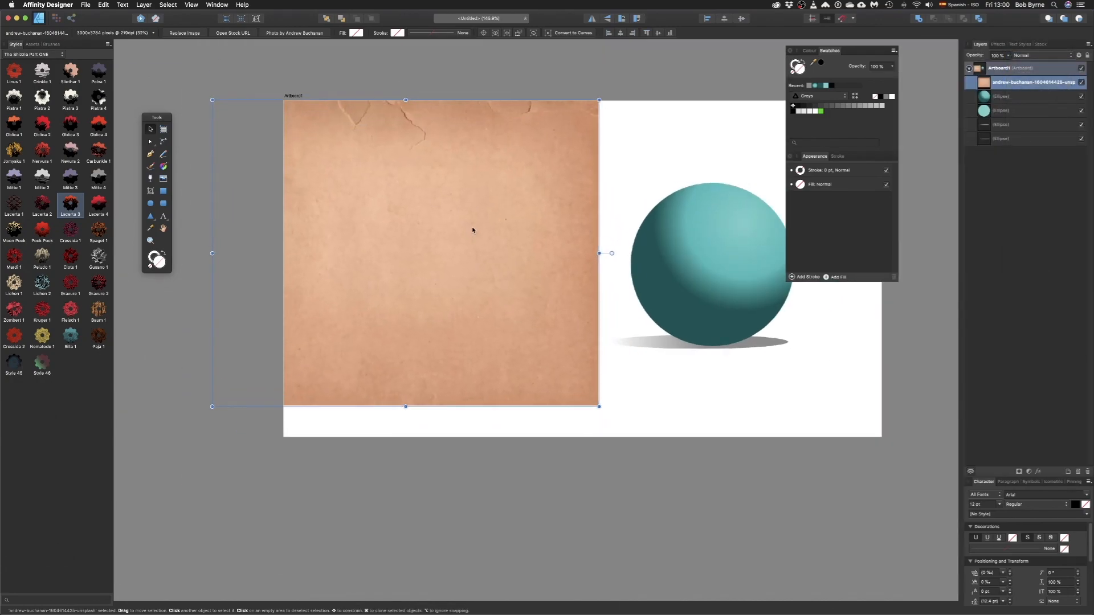
left_click(1025, 56)
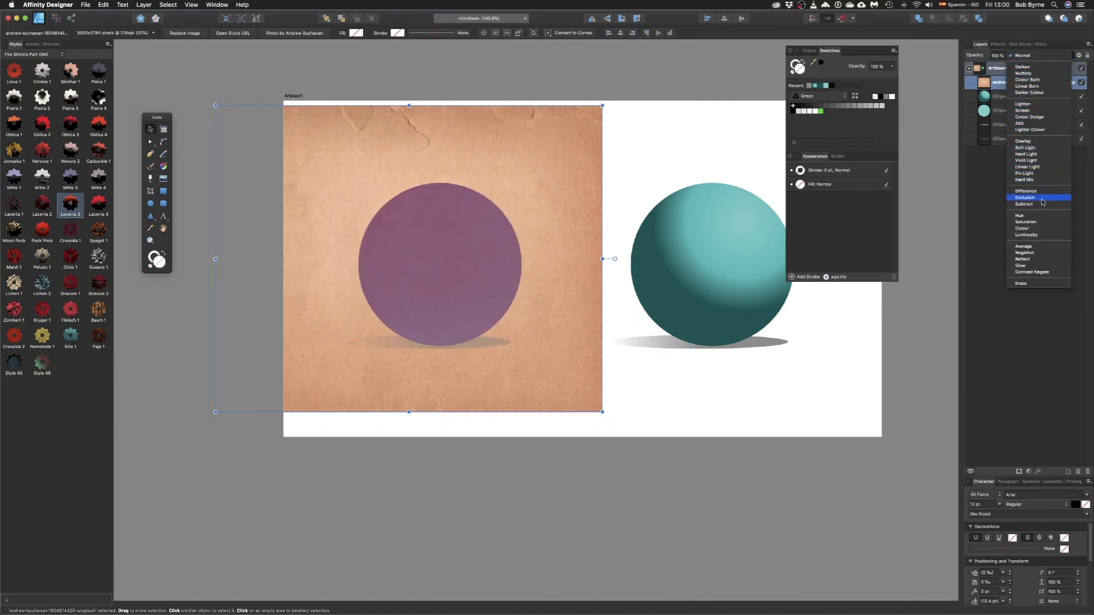
left_click(901, 113)
- Clip the paper texture inside the left circle and preview blend modes such as Reflect on it
mouse_move(1000, 83)
left_mouse_down()
mouse_move(1003, 115)
mouse_move(997, 97)
left_mouse_up()
left_click(1039, 55)
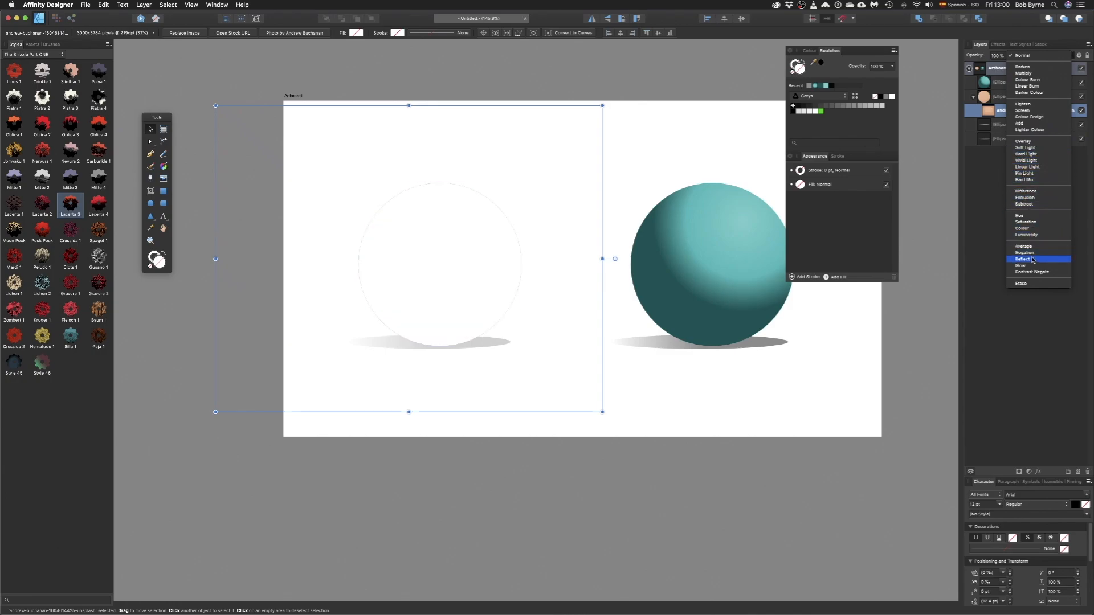
left_click(722, 105)
- Cut the paper texture out of the left circle, paste it inside the right circle and move it over that circle
key("super+x")
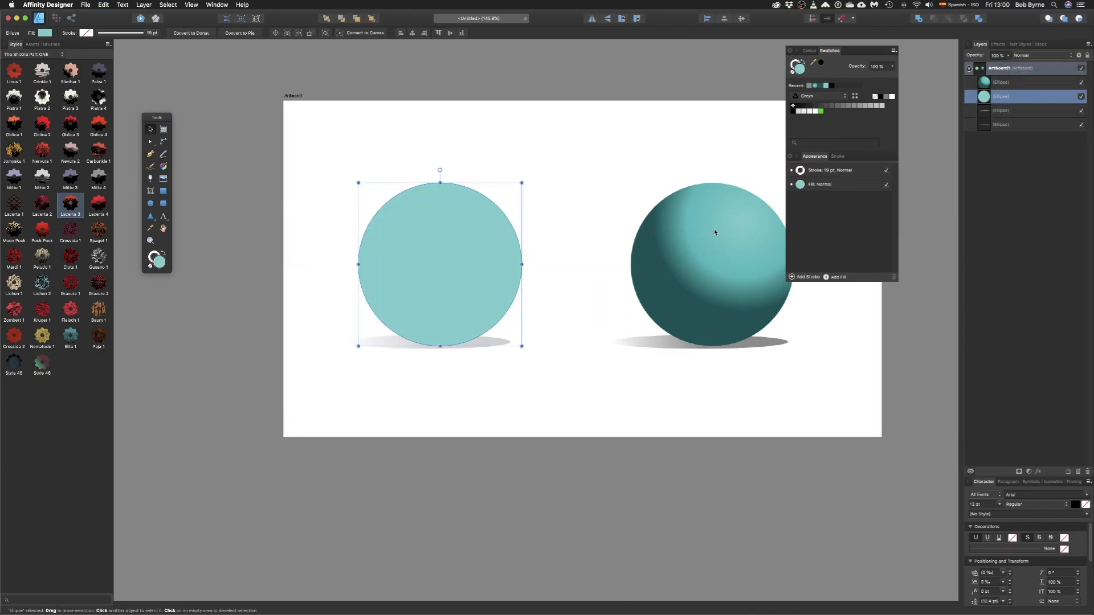
left_click(714, 232)
scroll(598, 260, "right", 5)
left_click(103, 5)
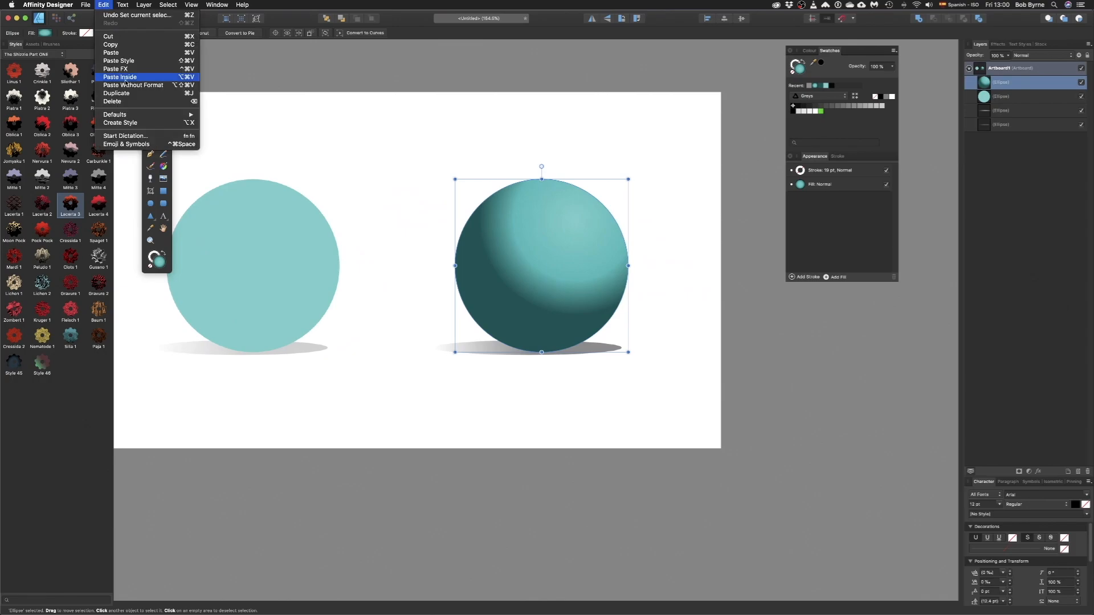
left_click(124, 77)
key("v")
left_click_drag(371, 159, 679, 152)
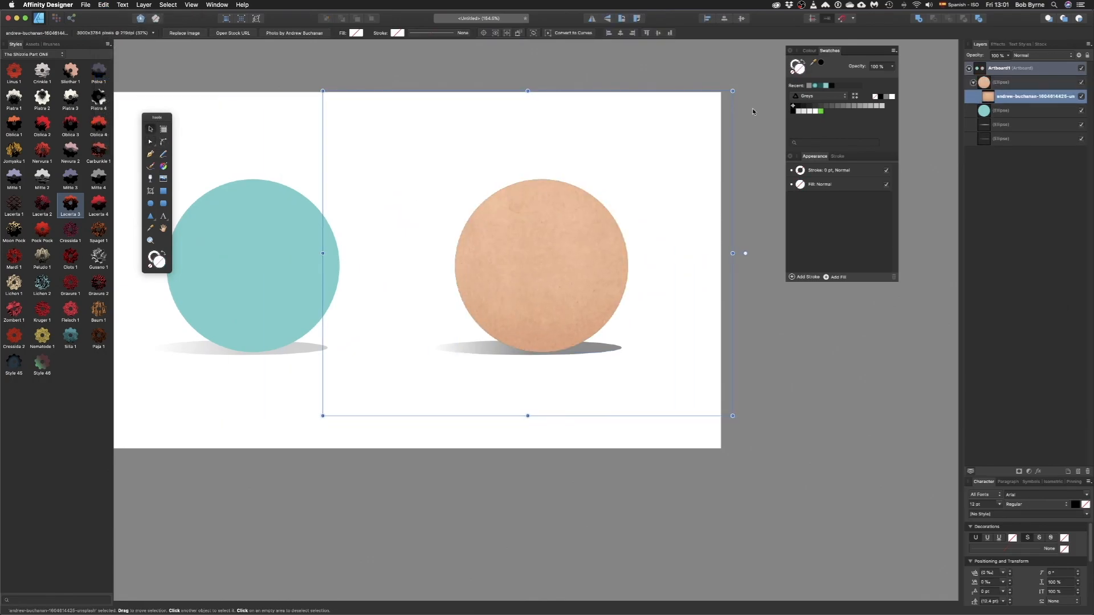
- Scale down the clipped paper texture and centre it so it fully covers the right circle
left_click_drag(732, 91, 634, 171)
left_click_drag(614, 210, 615, 173)
left_click_drag(323, 379, 395, 328)
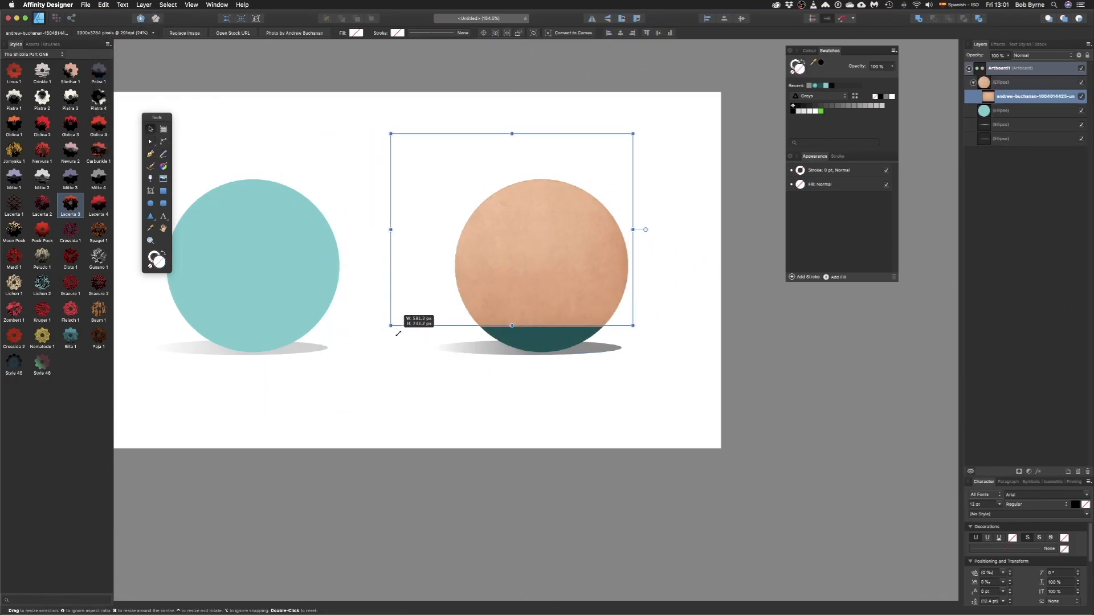
left_click_drag(531, 286, 560, 318)
- Preview the clipped paper texture at reduced opacity and restore it to 100%
key("5")
key("3")
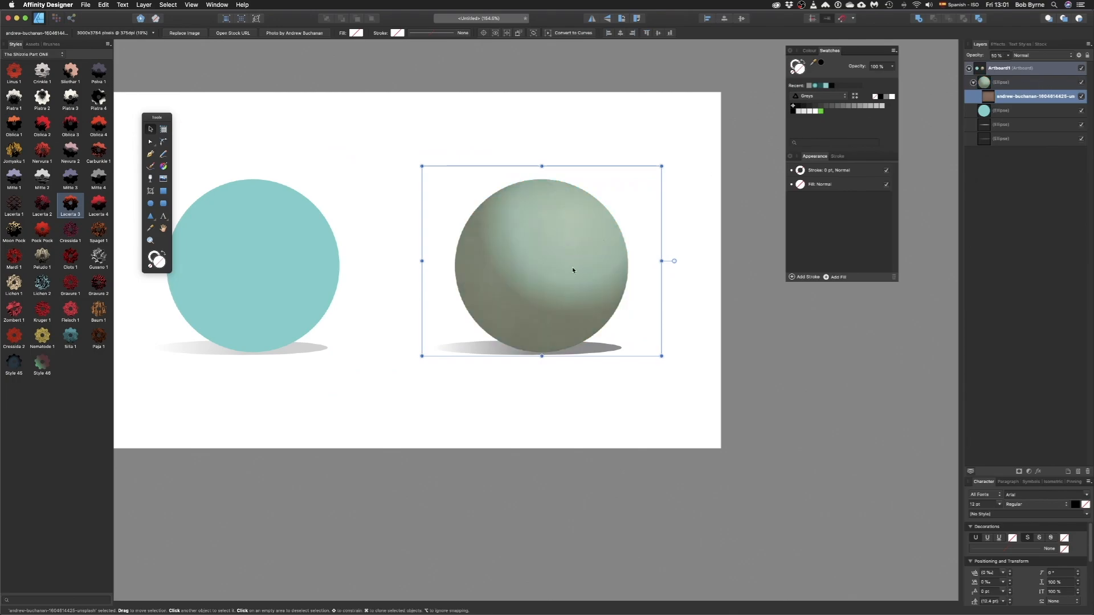
scroll(573, 265, "up", 3)
key("0")
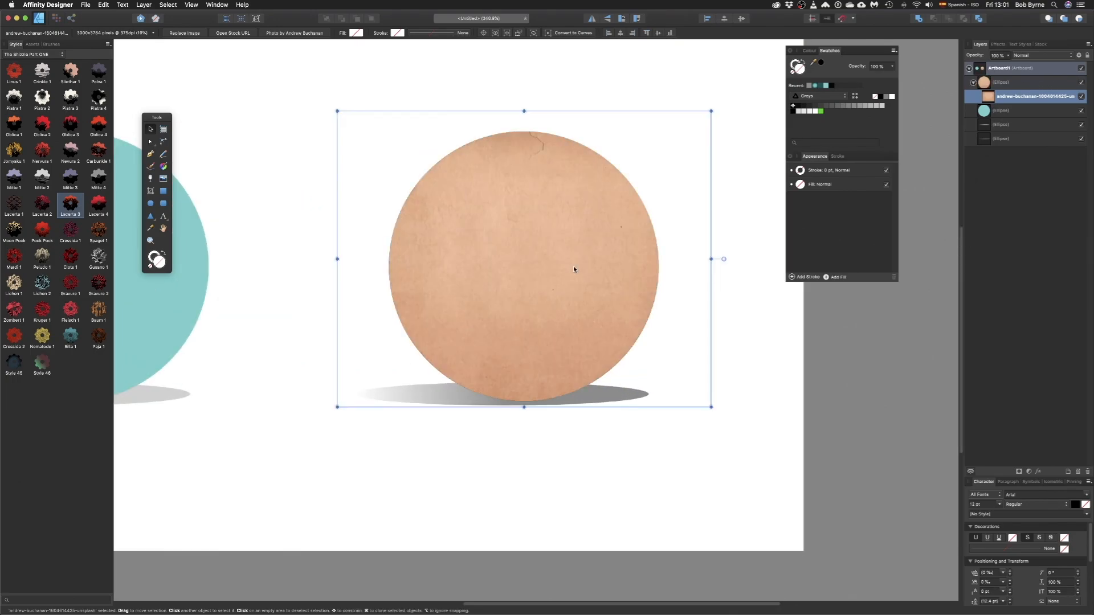
- Set the clipped paper texture's blend mode to Multiply and deselect it
left_click(1026, 55)
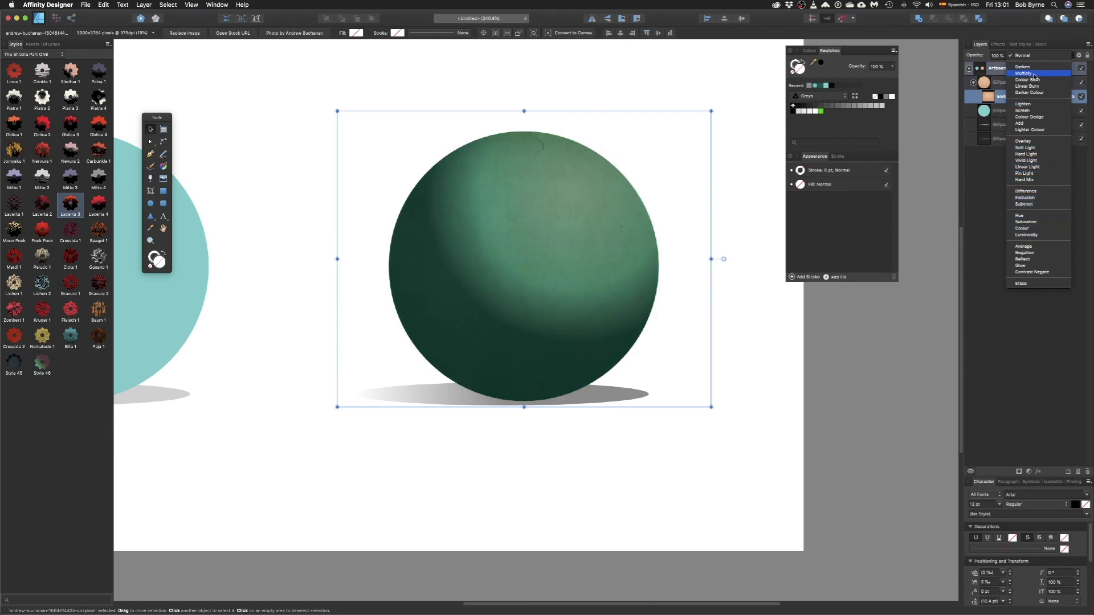
left_click(1034, 73)
scroll(459, 130, "down", 3)
left_click(446, 85)
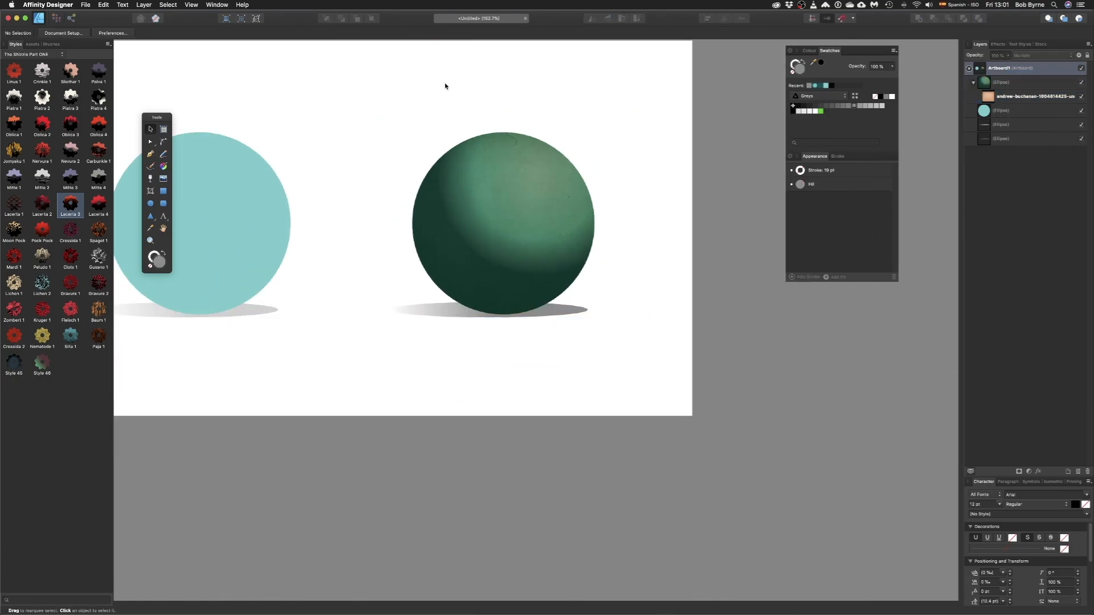
- Apply the Piatra 1 style to the left circle and adjust the position and angle of its bitmap fill
left_click_drag(445, 85, 547, 96)
left_click(273, 186)
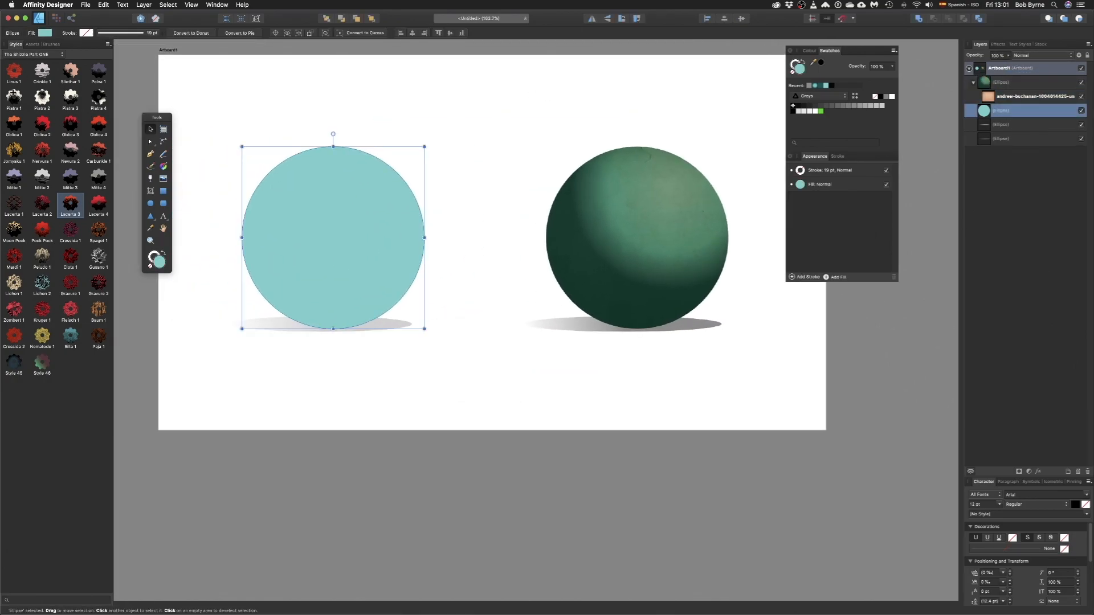
left_click(14, 95)
key("g")
left_click_drag(334, 238, 310, 232)
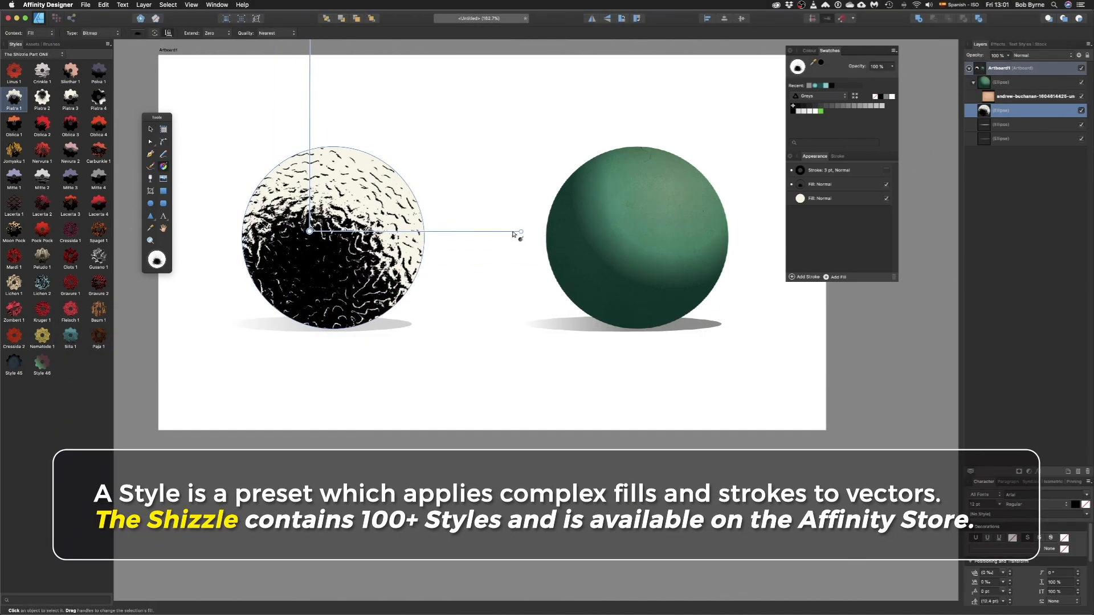
left_click_drag(514, 234, 513, 264)
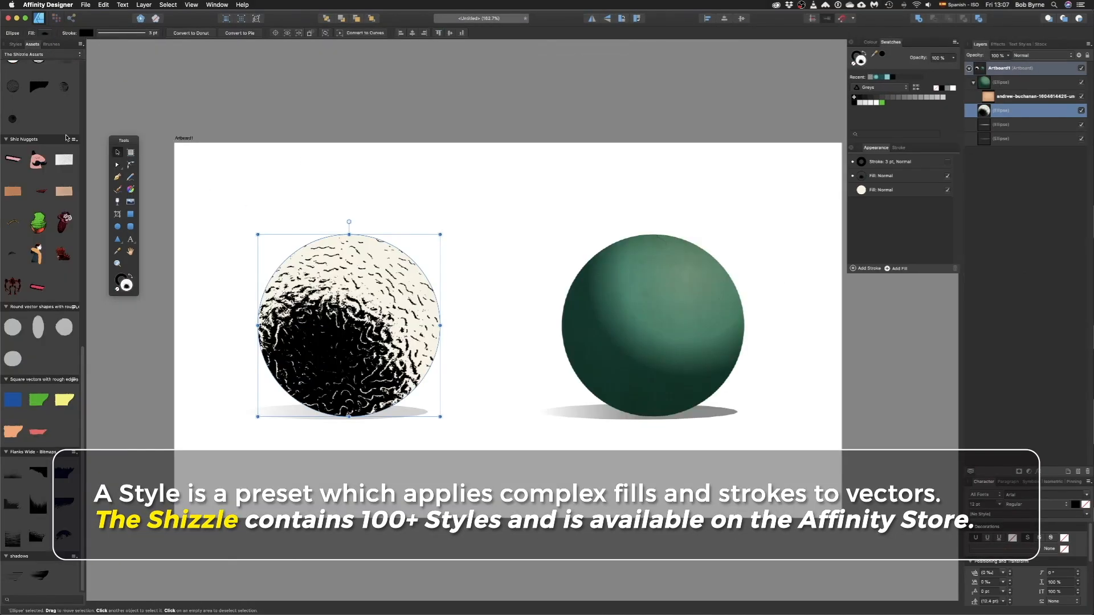
- Place the thin hatched-line shadow asset under the left circle and delete the circle's old gradient shadow
scroll(21, 288, "up", 10)
scroll(22, 287, "down", 10)
left_click_drag(15, 578, 331, 430)
left_click_drag(537, 398, 317, 436)
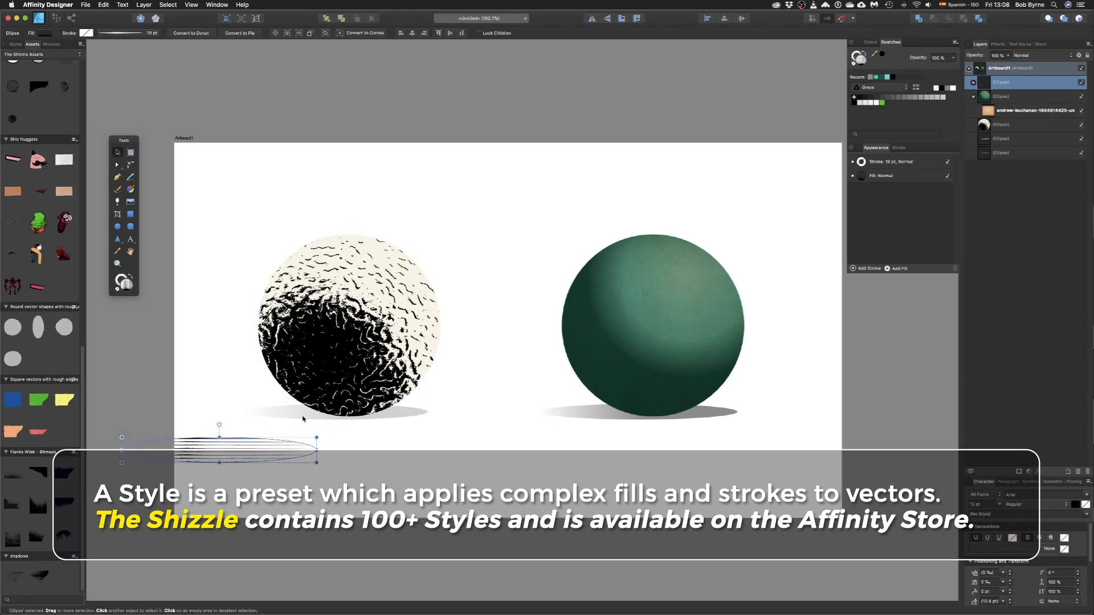
left_click(301, 420)
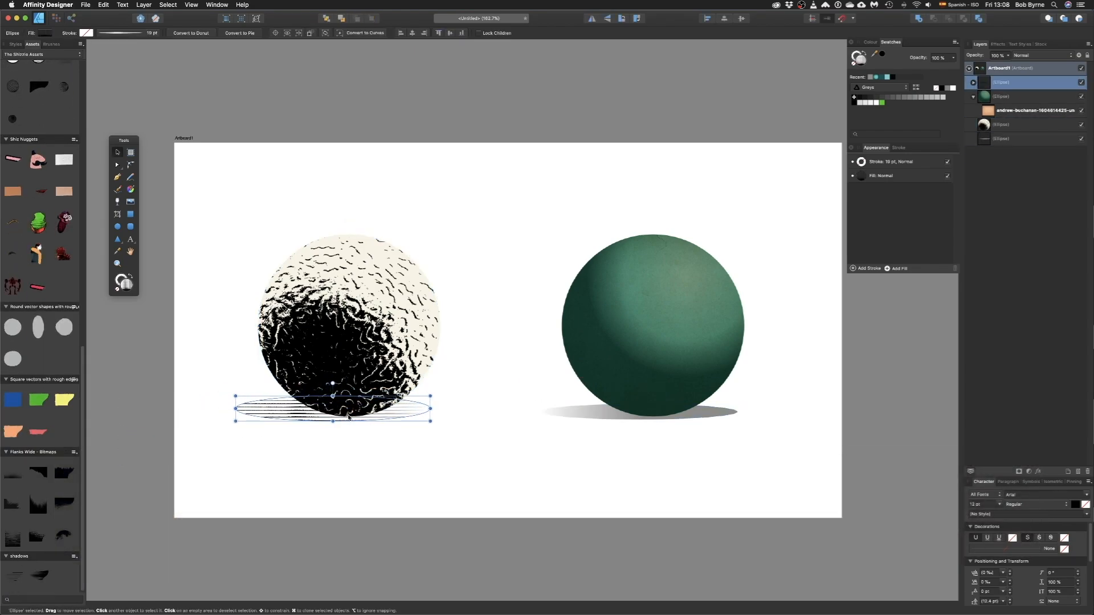
left_click(320, 478)
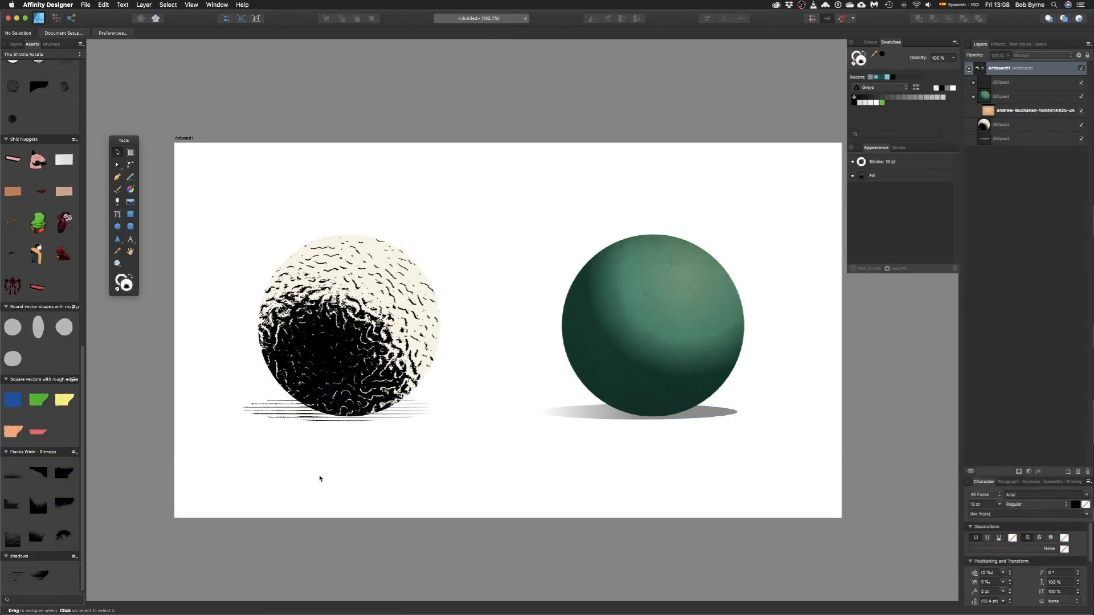
- Place the heavy black hatched shadow asset at the left circle's base and move the thin hatched shadow above the green circle
left_click_drag(47, 576, 405, 373)
left_click_drag(632, 311, 346, 390)
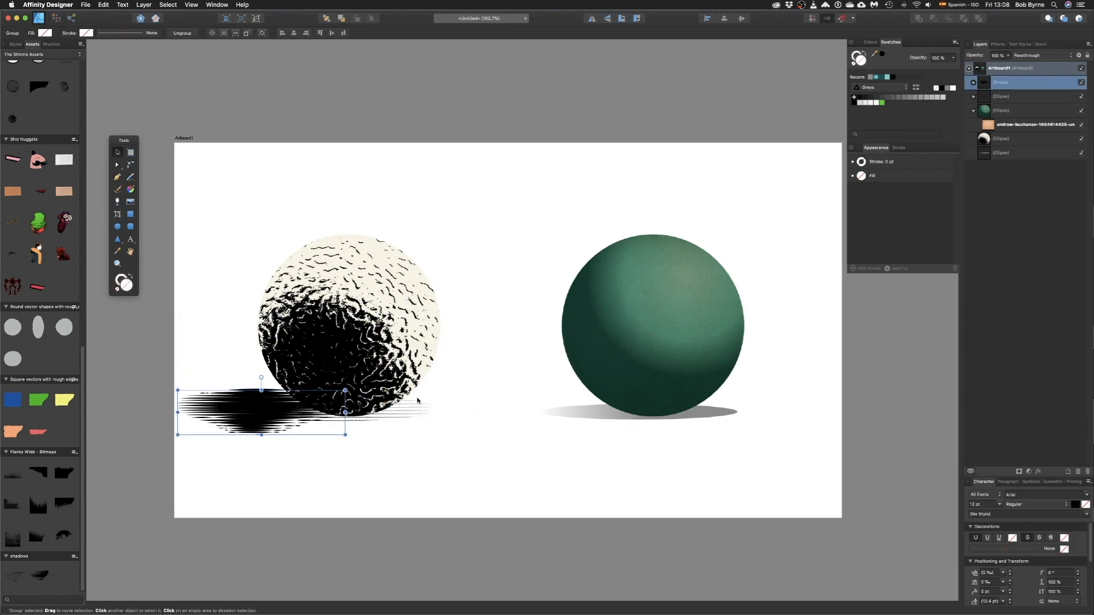
left_click_drag(410, 414, 742, 211)
- Widen and centre the heavy black shadow under the left circle and send it behind the circle
left_click_drag(254, 409, 312, 412)
left_click_drag(403, 415, 457, 415)
left_click_drag(377, 407, 366, 408)
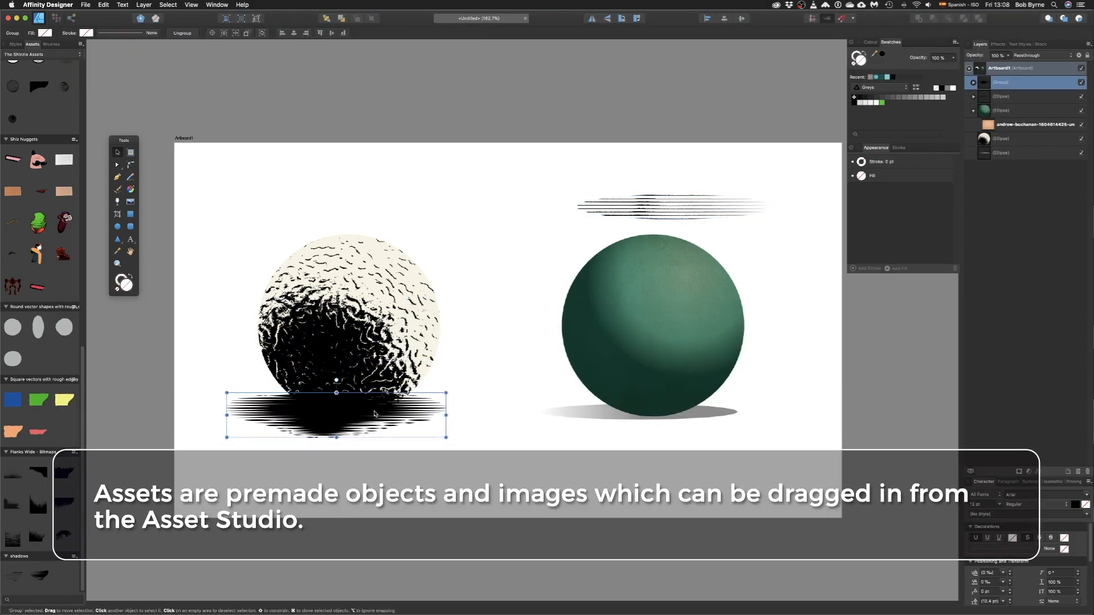
left_click(326, 19)
scroll(510, 327, "left", 1)
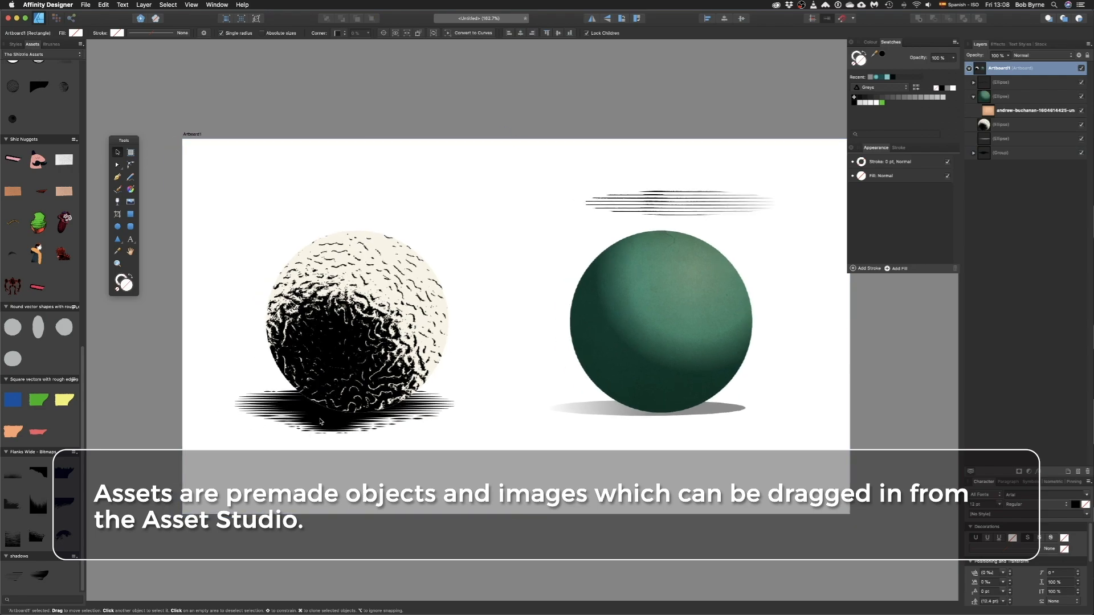
left_click(619, 207)
left_click(620, 207)
left_click(661, 297)
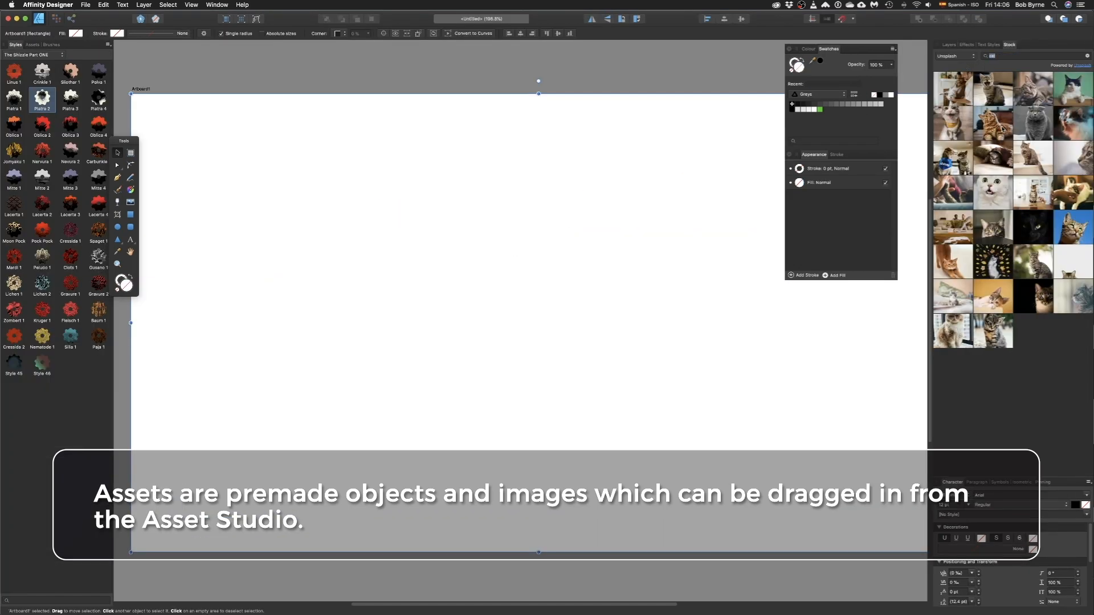
- Place the white cat stock photo enlarged across the empty artboard and cover it with the purple galaxy stock photo
left_click_drag(994, 192, 464, 262)
left_click_drag(499, 227, 607, 503)
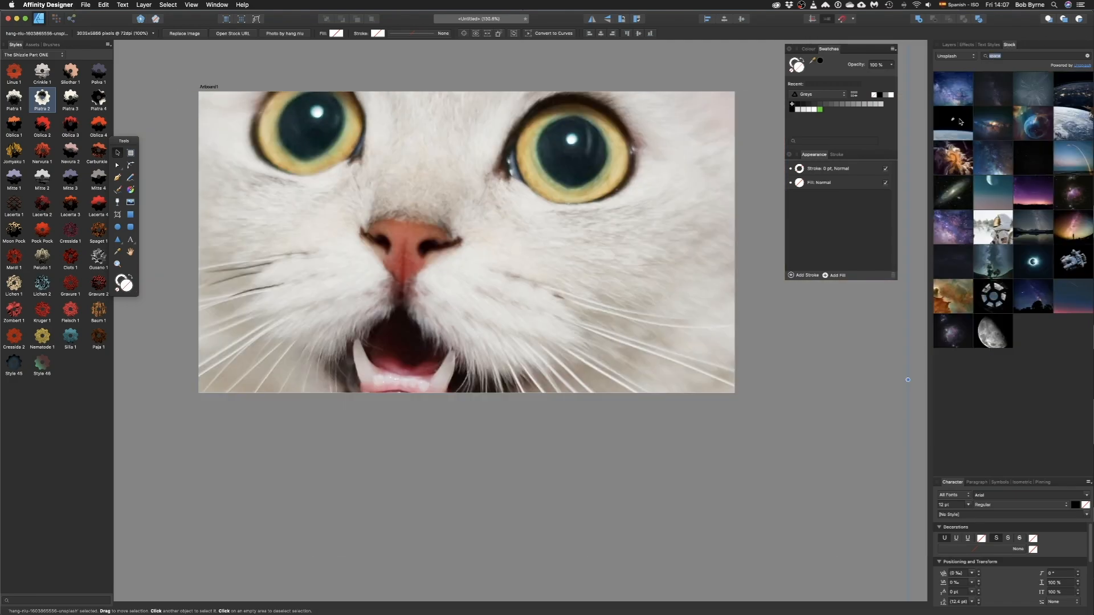
left_click_drag(953, 227, 444, 214)
- Set the galaxy image's blend mode to Vivid Light
left_click(949, 44)
left_click(1024, 55)
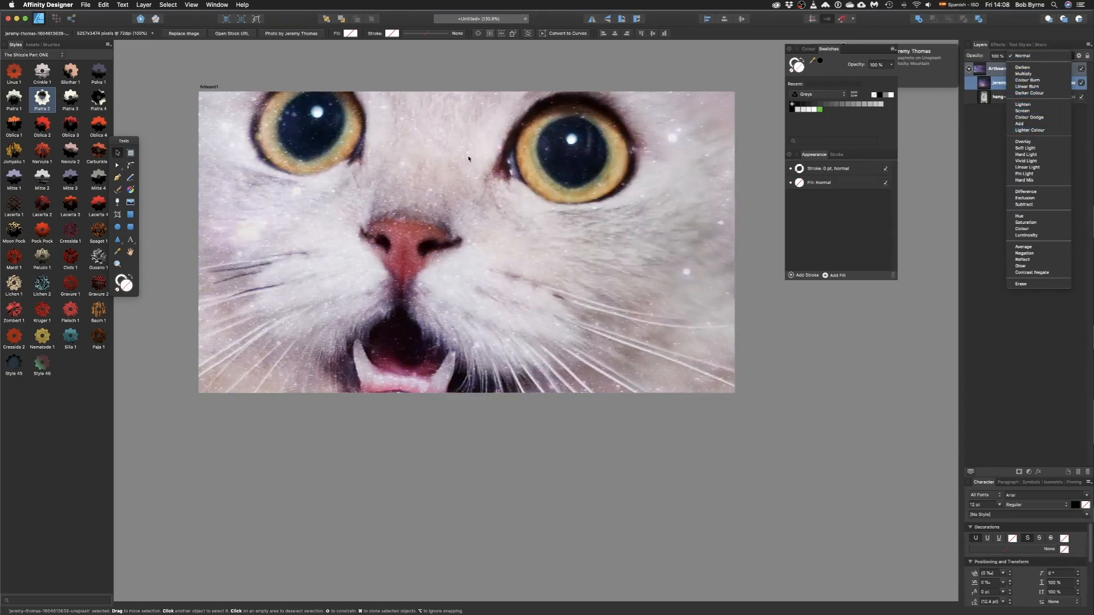
left_click(1025, 161)
- Scale down and reposition the cat photo so its ears and both eyes fit on the artboard
left_click(1028, 97)
scroll(613, 341, "down", 5)
left_click_drag(584, 299, 572, 471)
left_click_drag(316, 120, 561, 336)
left_click_drag(620, 434, 548, 150)
scroll(552, 295, "up", 5)
- Fade the galaxy image with a linear transparency gradient running from the cat's forehead down to beside its nose
left_click_drag(502, 299, 525, 399)
key("y")
left_click(504, 245)
mouse_move(508, 242)
left_mouse_down()
mouse_move(518, 225)
mouse_move(518, 254)
left_mouse_up()
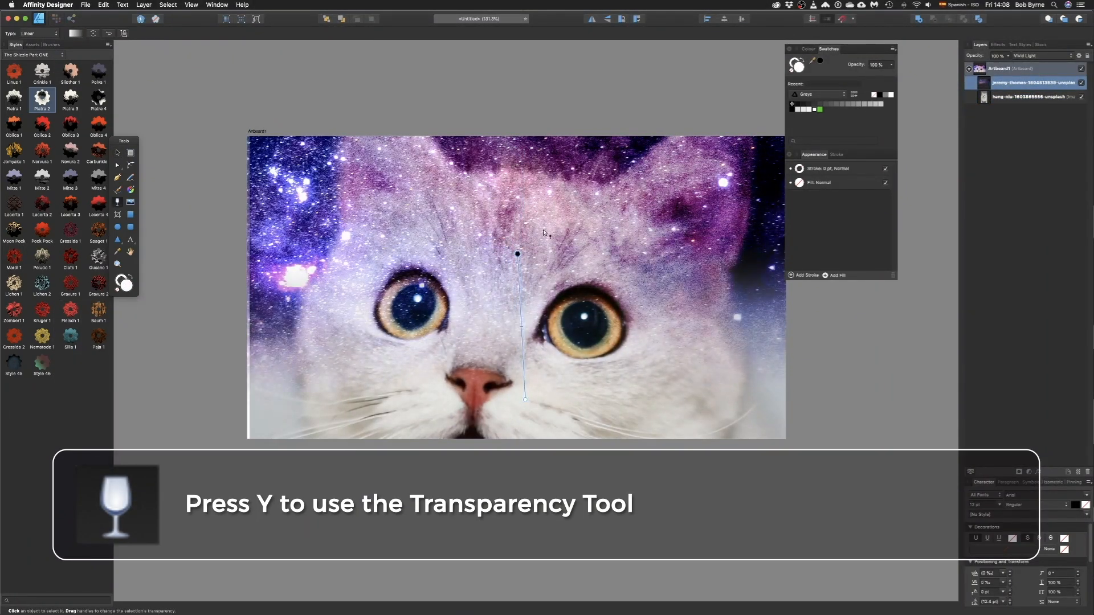
- Search the Unsplash stock images for "pizza"
left_click(1041, 45)
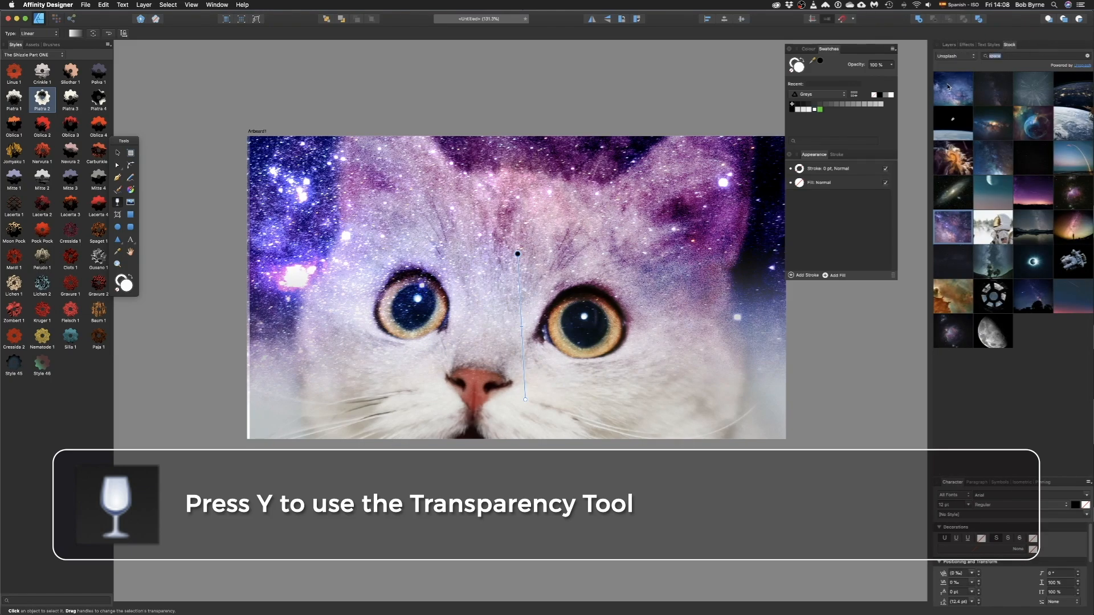
type("pizza")
key("Return")
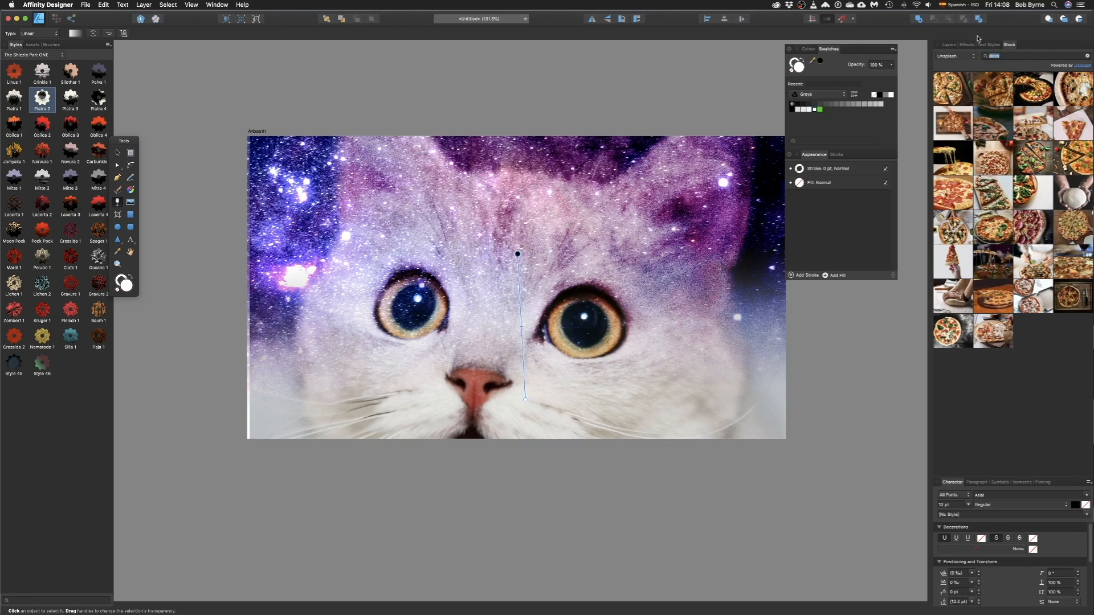
- Search the stock photos for sky images and delete the galaxy and cat images from the artboard
type("f")
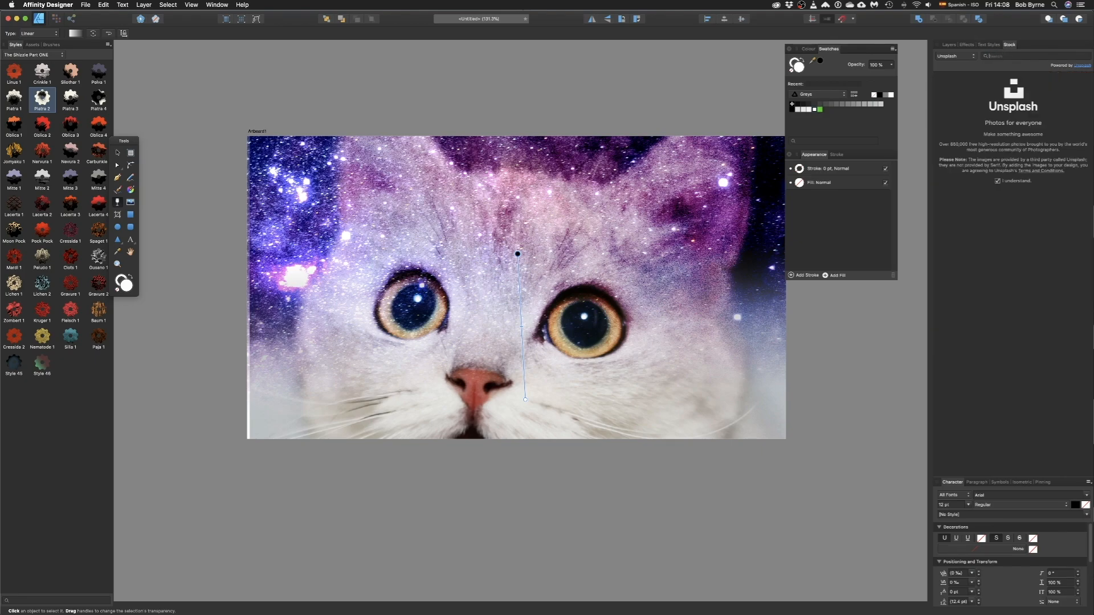
key("Return")
key("v")
key("Delete")
key("Delete")
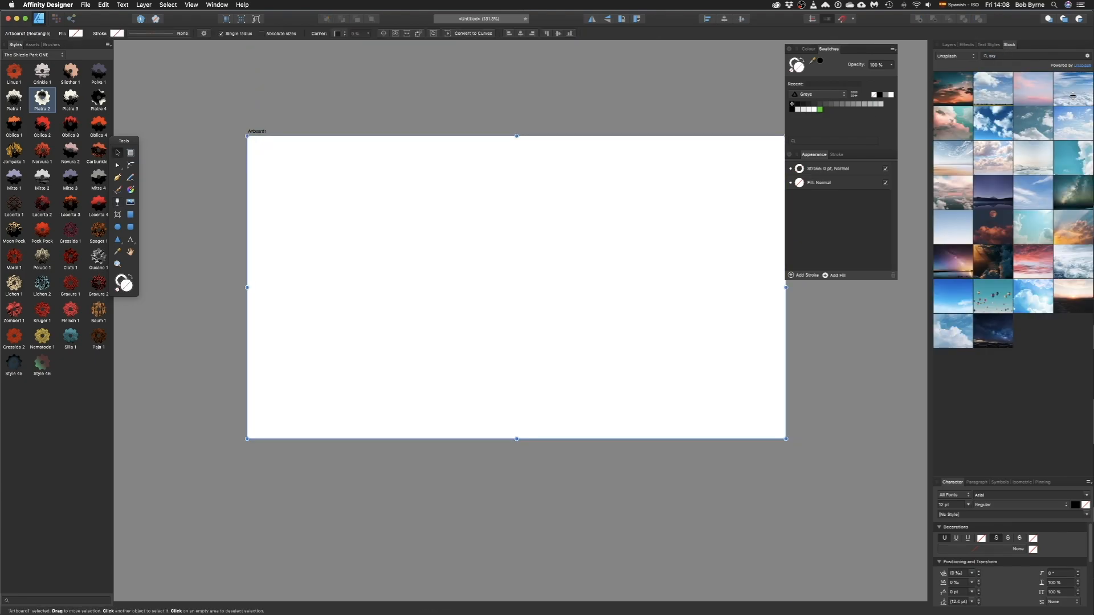
- Fill the artboard with the blue cloudy sky photo and overlay a night mountain photo found by searching for "mountain"
left_click_drag(1071, 94, 482, 240)
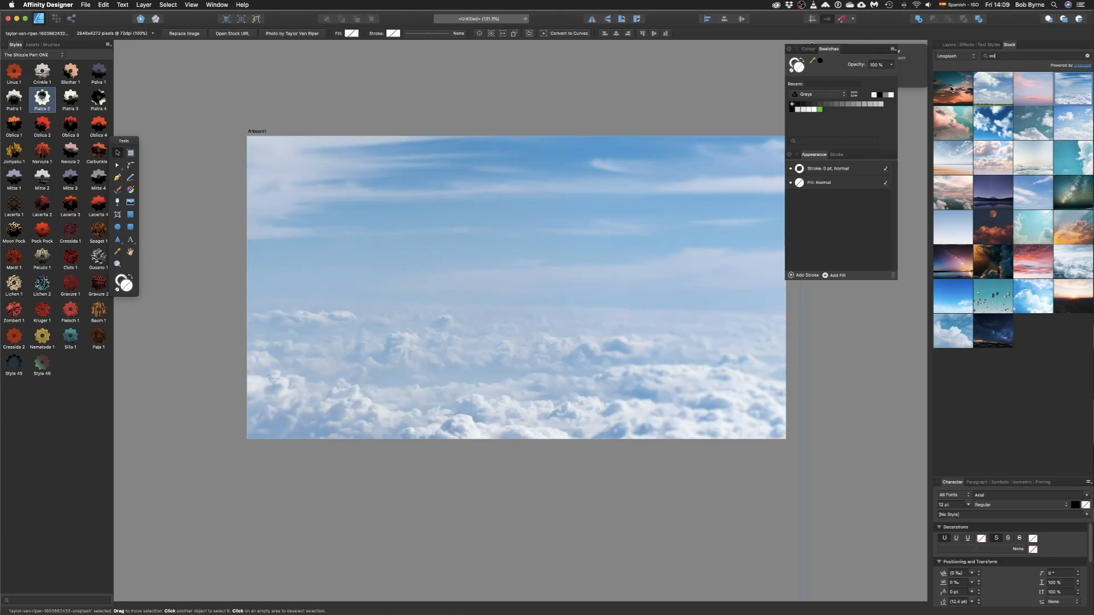
type("ountain")
key("Return")
mouse_move(963, 123)
left_mouse_down()
mouse_move(580, 335)
mouse_move(591, 378)
left_mouse_up()
- Set the mountain image's blend mode to Linear Burn and scale the image down
left_click(949, 45)
left_click(1038, 56)
left_click(1033, 86)
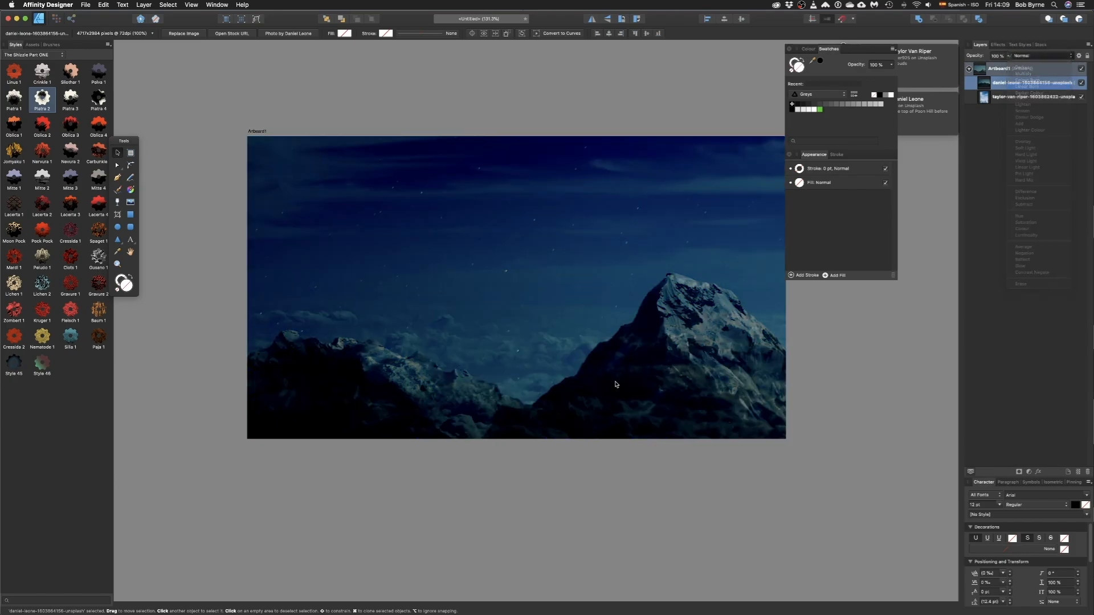
scroll(603, 347, "down", 3)
scroll(527, 310, "up", 2)
- Change the mountain image's blend mode to Vivid Light and shift the sky image lower behind it
left_click(1037, 56)
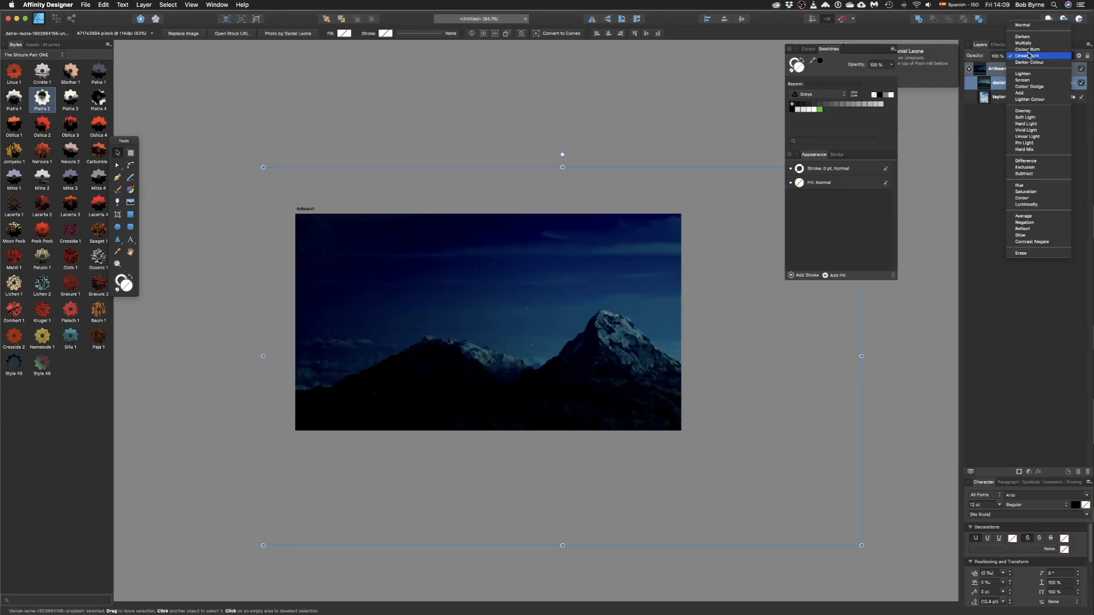
left_click(1034, 136)
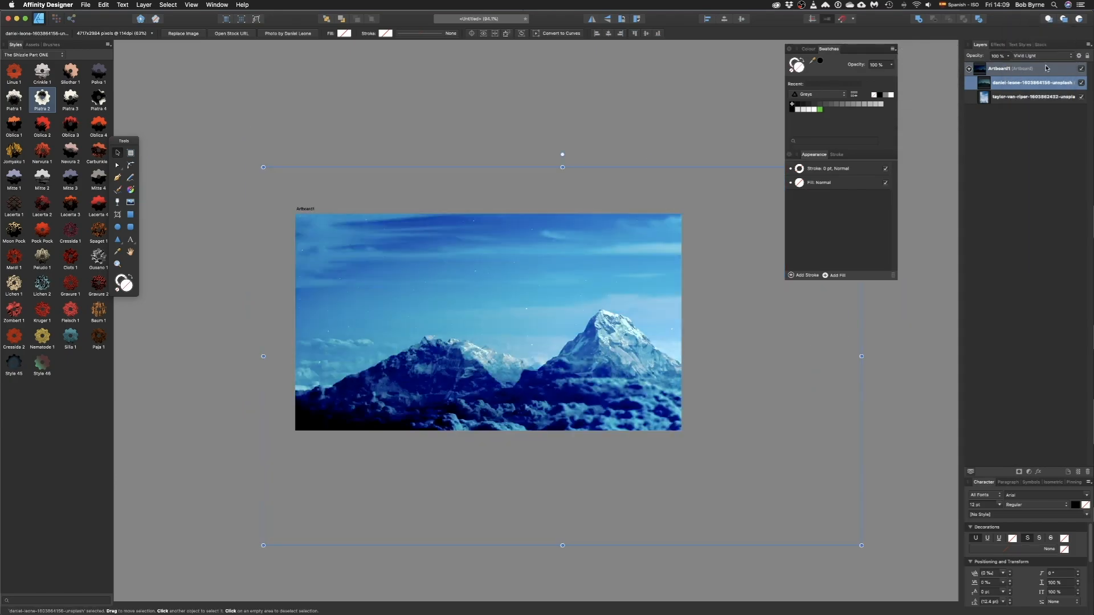
left_click(1031, 97)
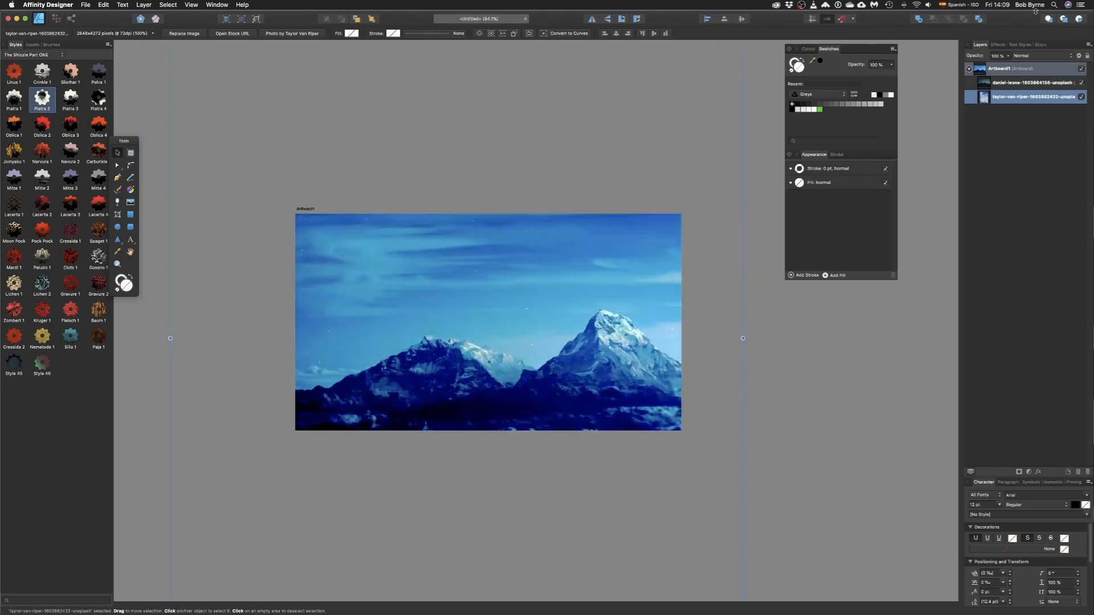
- Search the Unsplash stock images for "onion"
left_click(1041, 45)
type("onion")
key("Return")
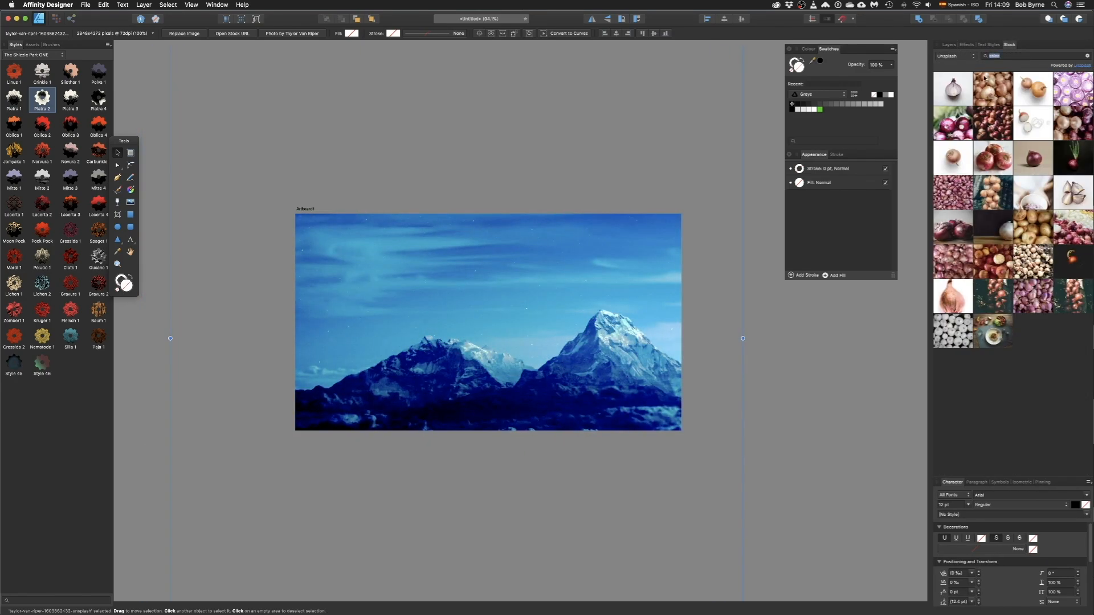
- Overlay a close-up onion stock photo in Linear Light blend mode, scaled down over the artboard's left part and faded out toward the right
left_click(949, 45)
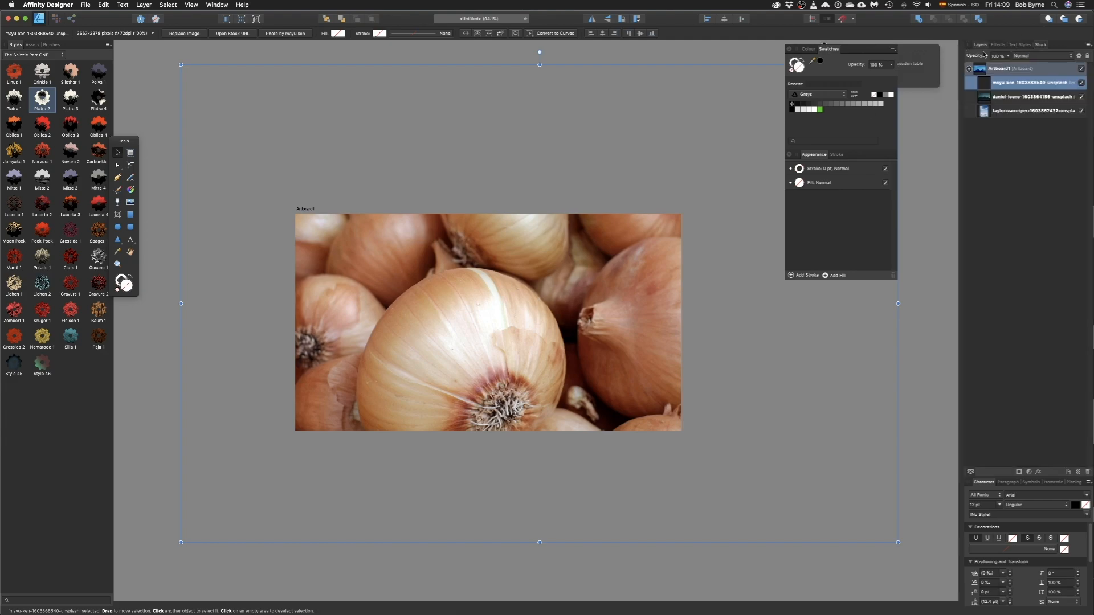
left_click(1040, 56)
left_click(1034, 167)
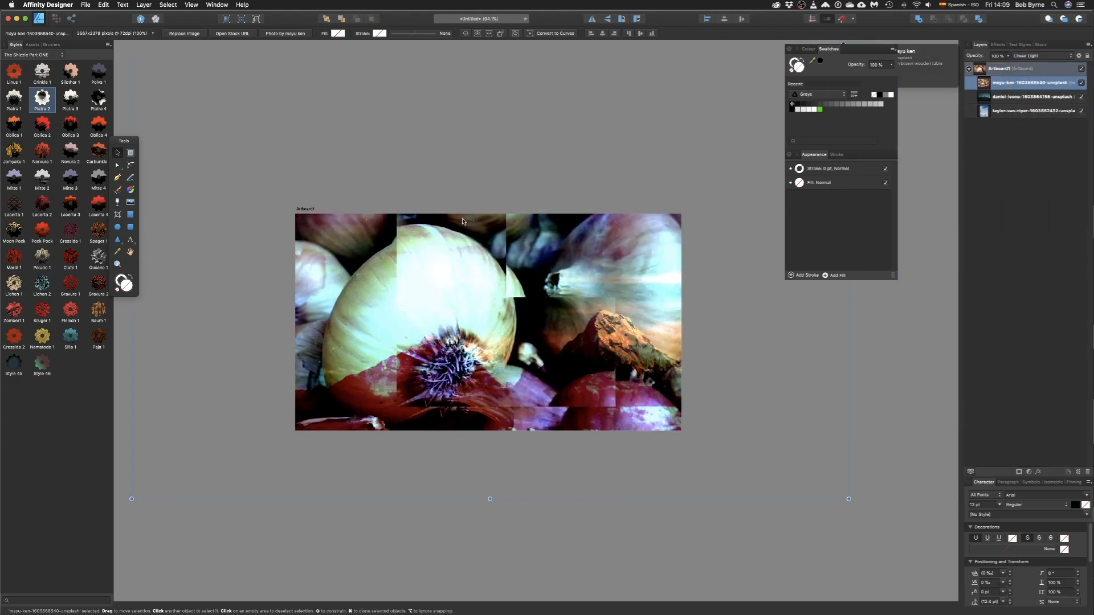
left_click_drag(842, 494, 540, 299)
left_click_drag(433, 245, 487, 391)
- Cover the artboard with a green rectangle above the photos and fade it out downward with a linear transparency gradient
left_click(1033, 97)
left_click(130, 215)
left_click_drag(294, 212, 734, 436)
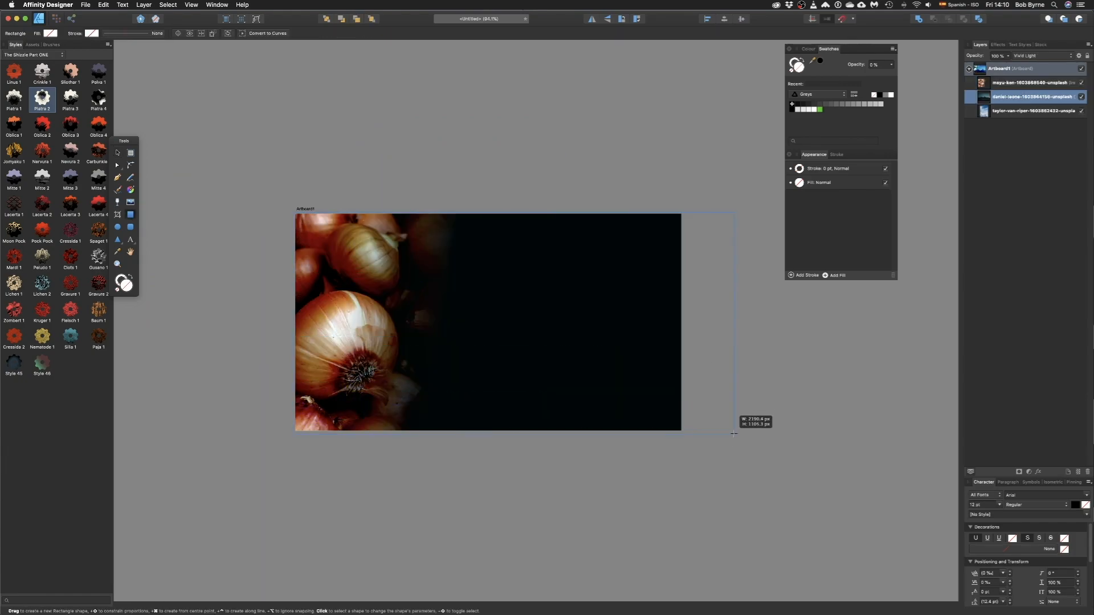
left_click(820, 110)
left_click(118, 202)
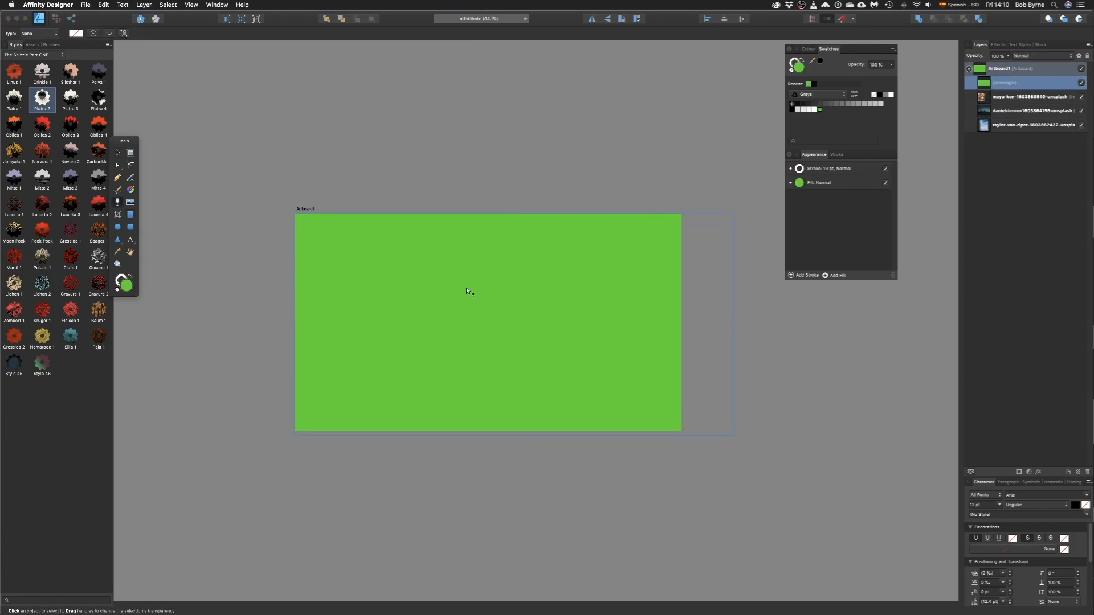
left_click_drag(477, 259, 444, 355)
- Set the rectangle's blend mode to Linear Burn and recolour its fill to a muted orange
left_click(1043, 56)
left_click(1039, 86)
left_click(808, 49)
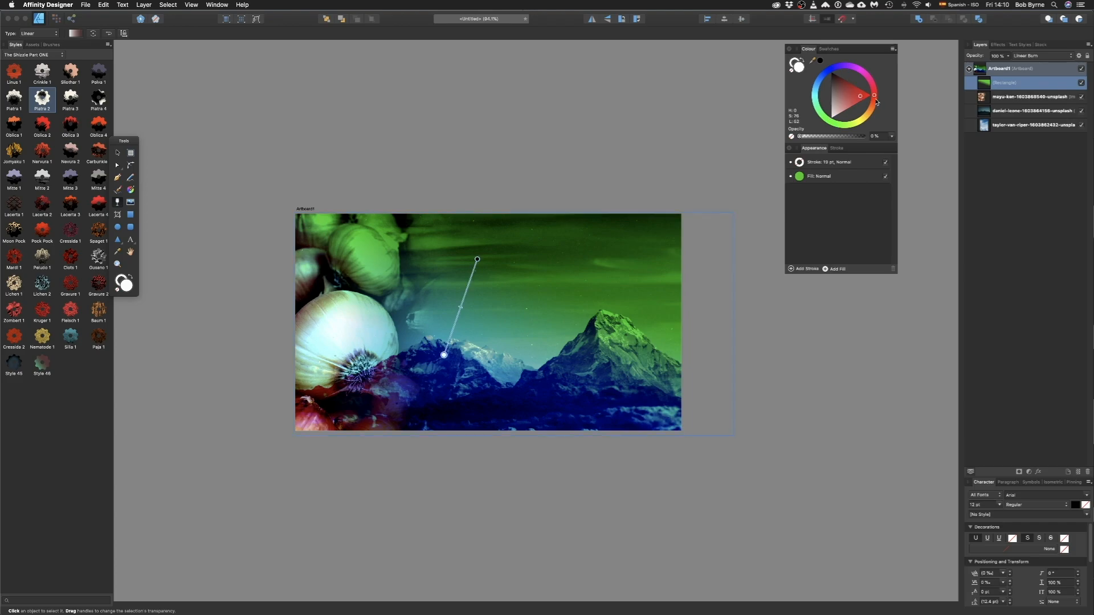
left_click(118, 152)
mouse_move(842, 103)
left_mouse_down()
mouse_move(858, 93)
mouse_move(872, 107)
mouse_move(848, 96)
left_mouse_up()
- Change the rectangle's blend mode to Screen and redraw its transparency gradient diagonally from the upper sky to the base of the large mountain
scroll(505, 308, "up", 5)
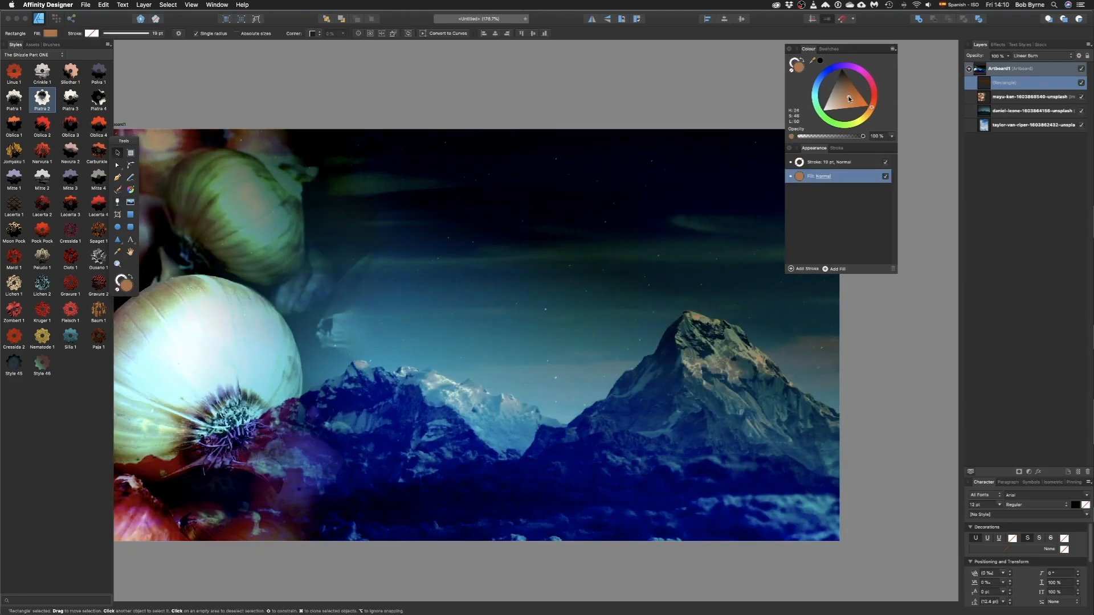
left_click(1043, 55)
left_click(1025, 81)
scroll(535, 207, "down", 4)
key("y")
left_click_drag(533, 188, 639, 404)
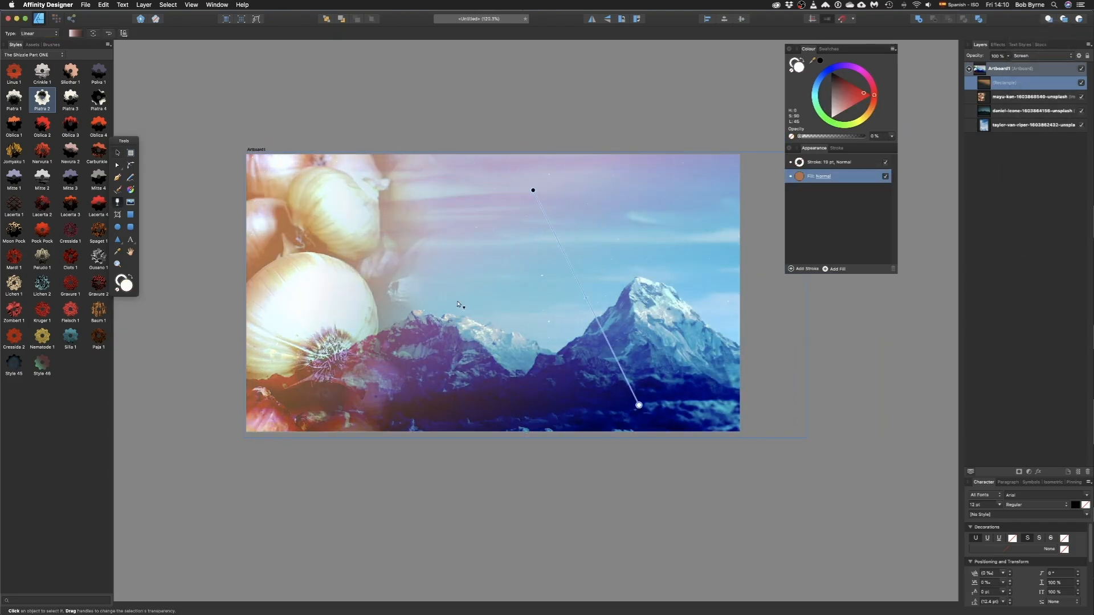
- Delete the onion image and move the mountain image lower on the artboard
key("v")
left_click(1003, 98)
key("Delete")
mouse_move(613, 277)
left_mouse_down()
mouse_move(585, 270)
mouse_move(586, 280)
left_mouse_up()
left_click_drag(586, 277, 608, 325)
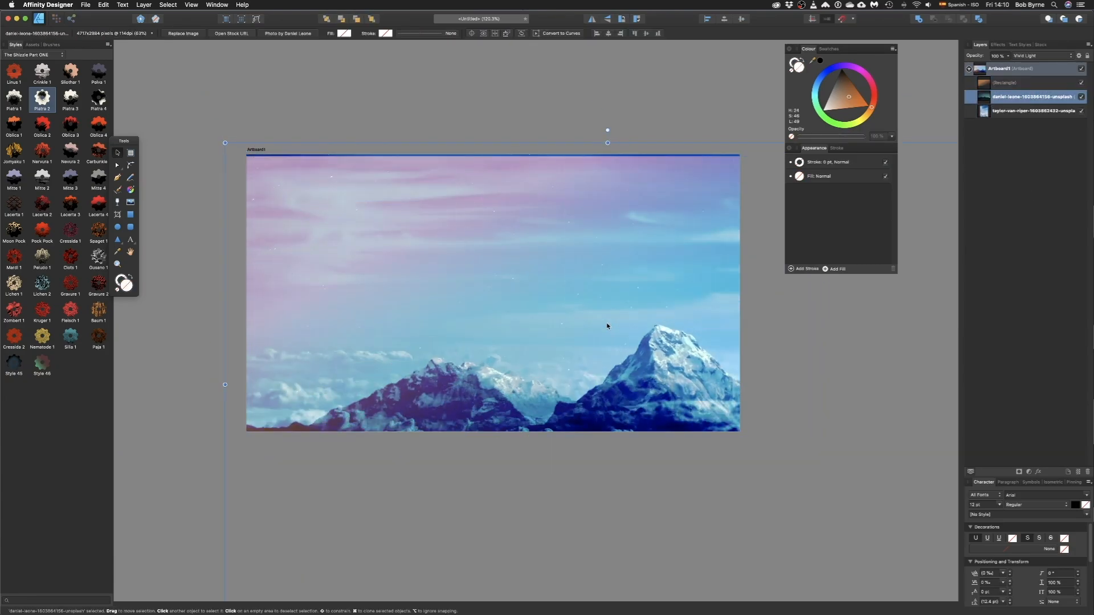
- Delete the mountain image and another element of the sky composite
key("Delete")
left_click(606, 229)
key("Delete")
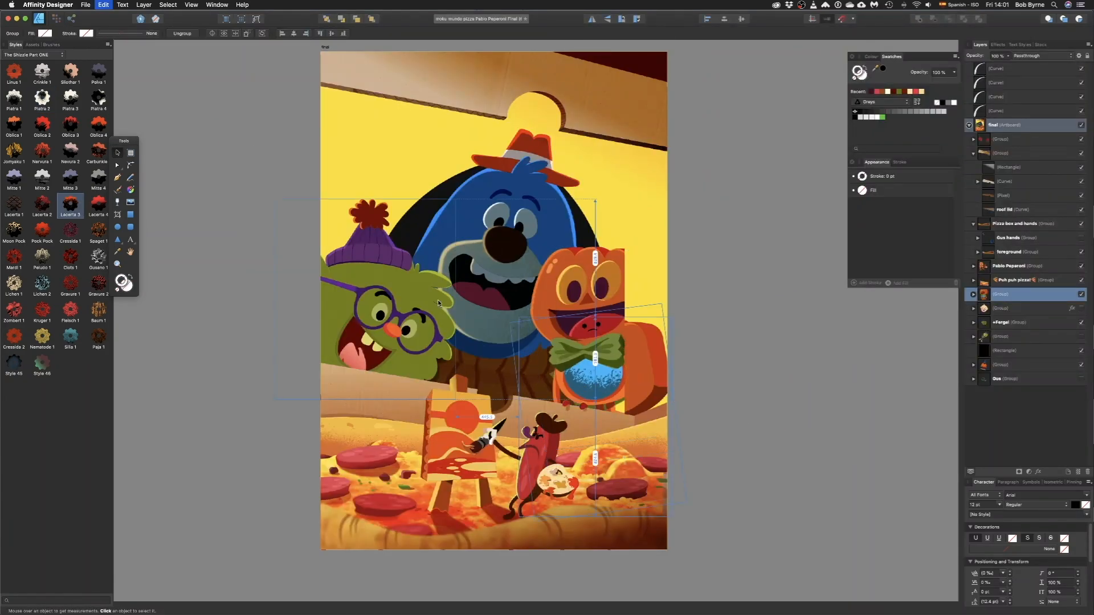
- Examine the character and pizza box groups in the pizza illustration, focusing on the pepperoni painter and the cardboard behind it
left_click(410, 295)
left_click(540, 243)
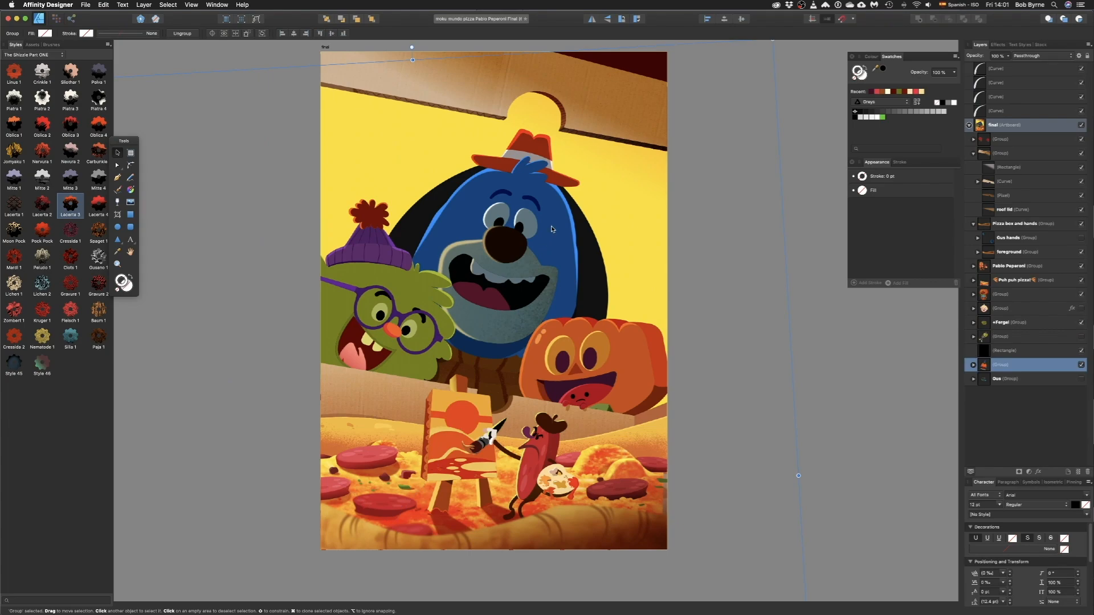
left_click(639, 439)
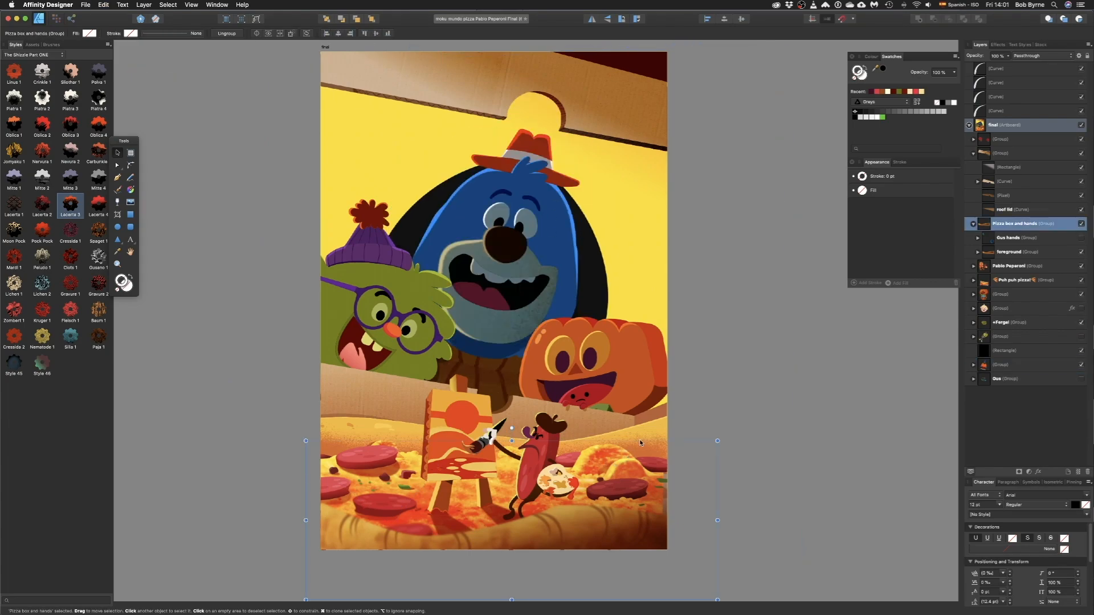
scroll(570, 505, "down", 2)
scroll(572, 456, "up", 10)
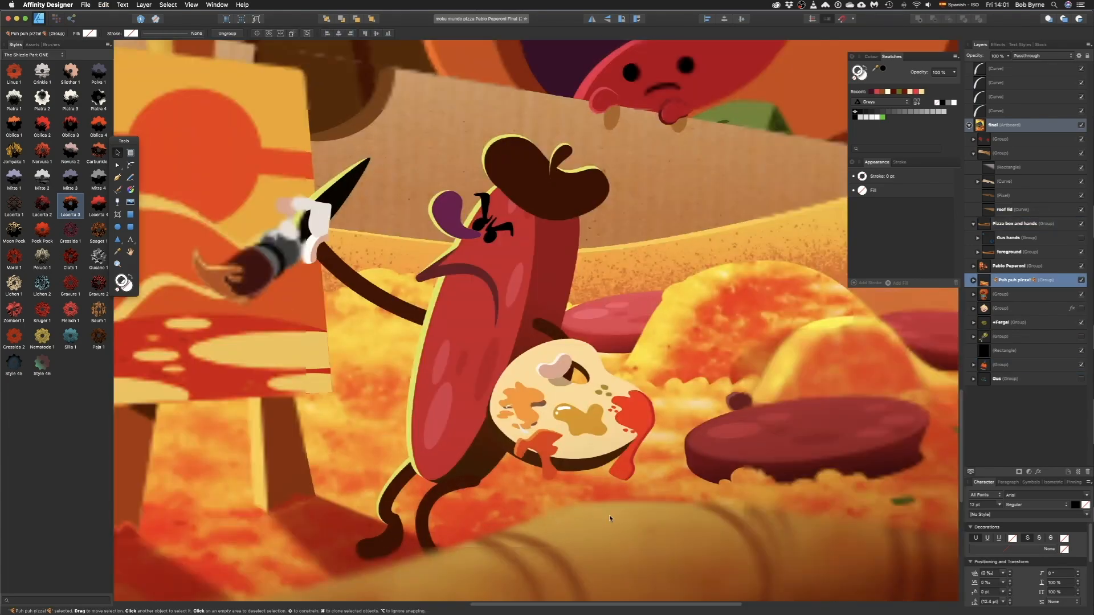
scroll(581, 353, "up", 5)
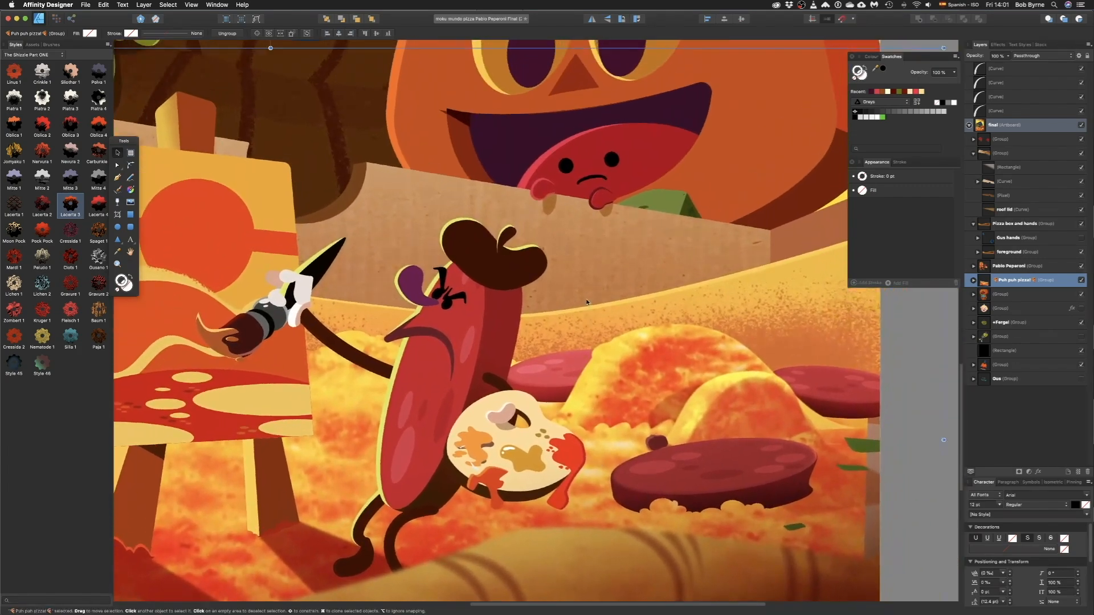
- Select the cardboard texture clipped inside the back wall's curves and set its blend mode to Normal
left_click(587, 290)
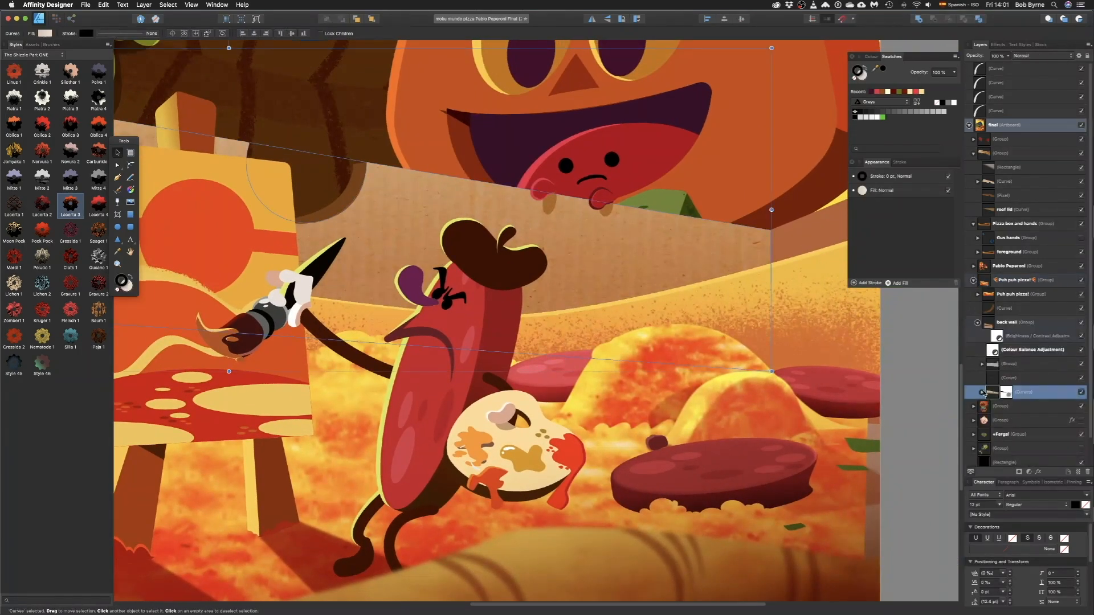
left_click(982, 392)
left_click(1008, 421)
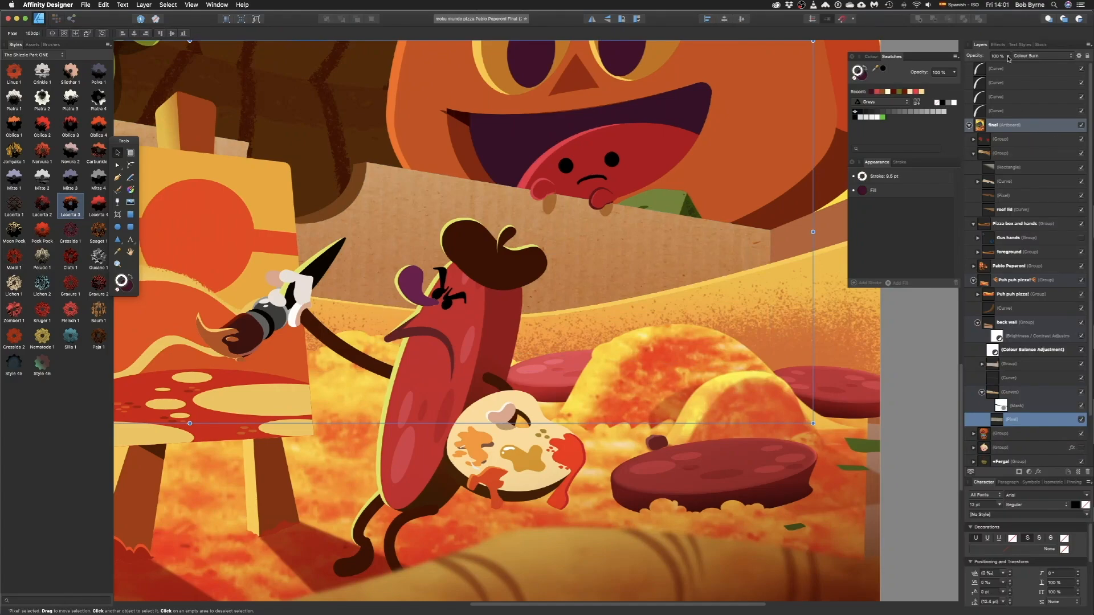
left_click(1043, 57)
left_click(1038, 30)
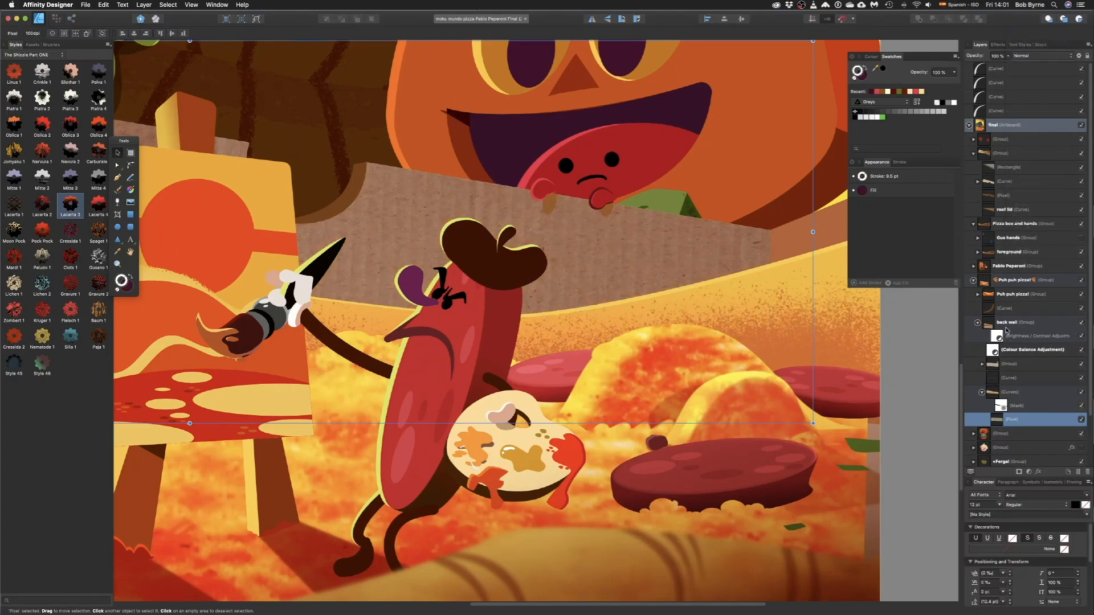
- Release the cardboard texture from its clipping curves and delete it
left_click_drag(974, 388, 975, 390)
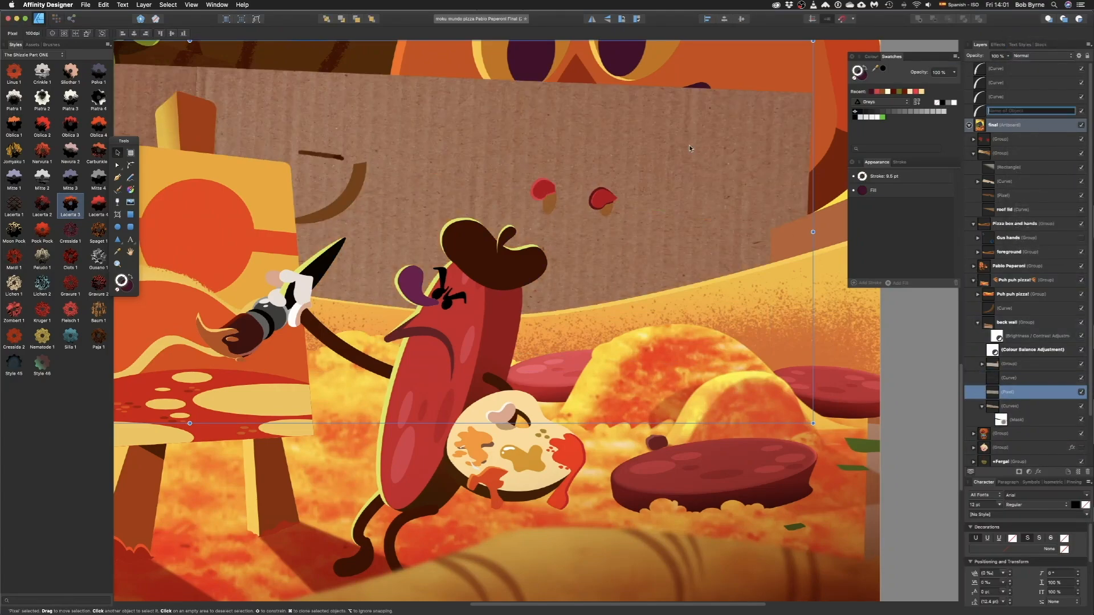
key("Delete")
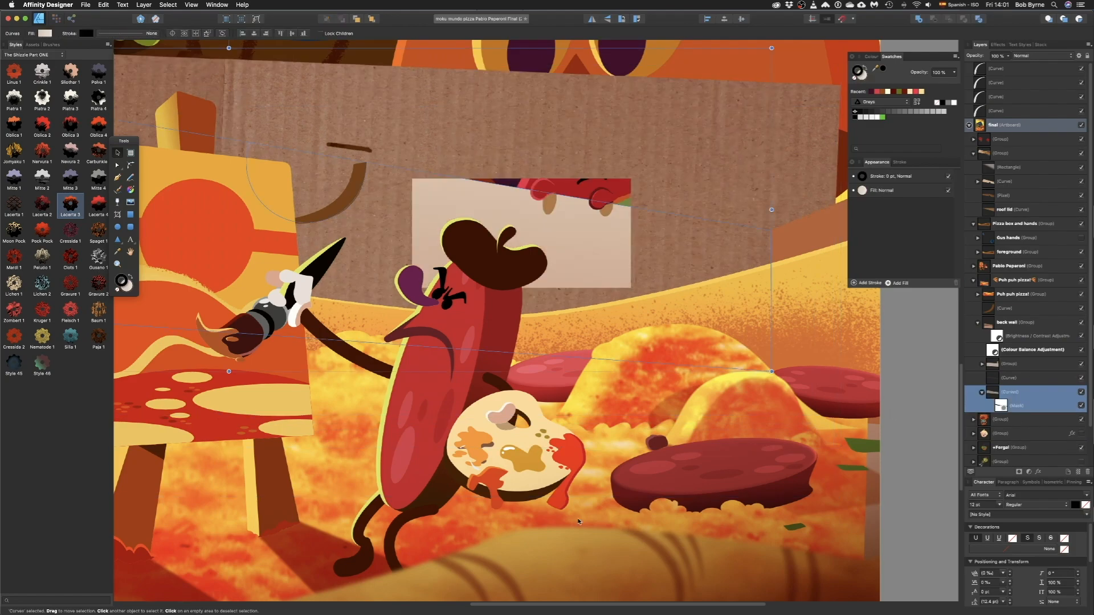
- Find the pizza surface group nested under "Puh puh pizza!" and solo it to examine the whole pizza
left_click(666, 338)
left_click(666, 342)
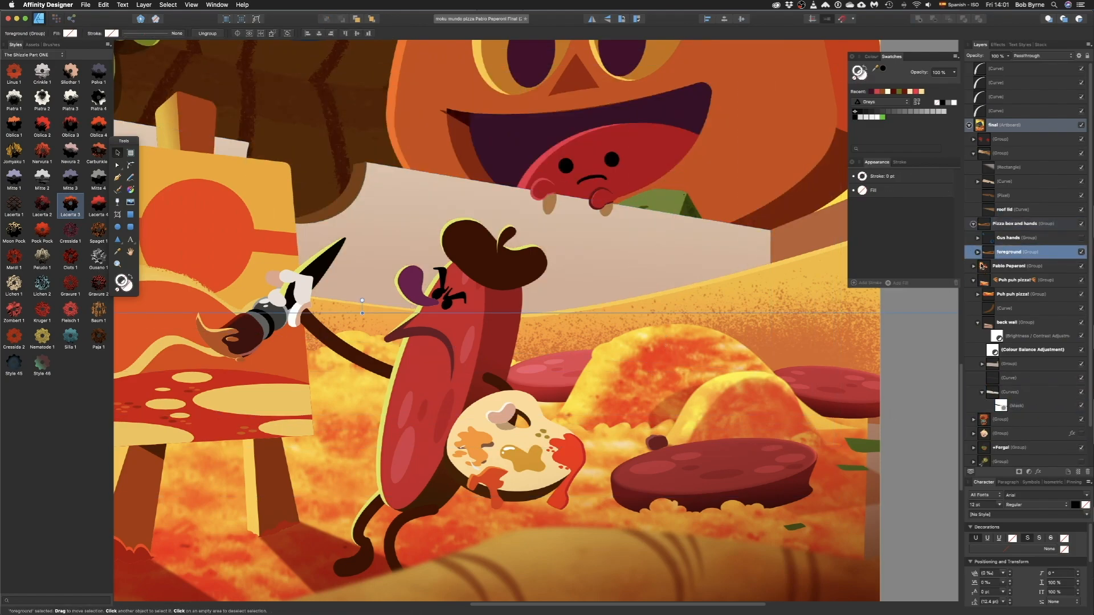
left_click(977, 252)
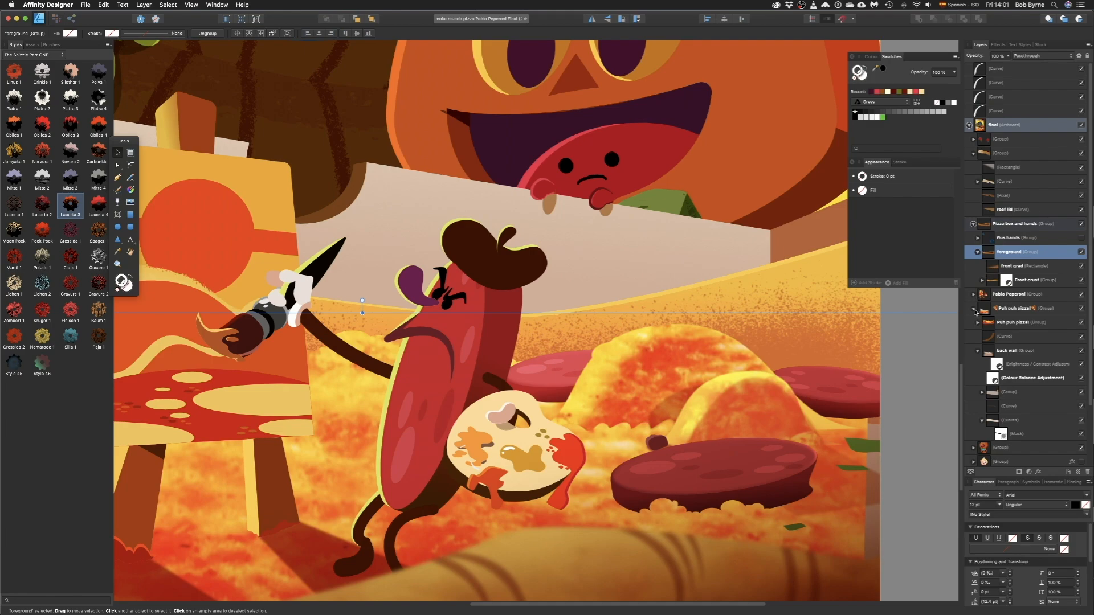
left_click(984, 323)
left_click(978, 323)
left_click(987, 337)
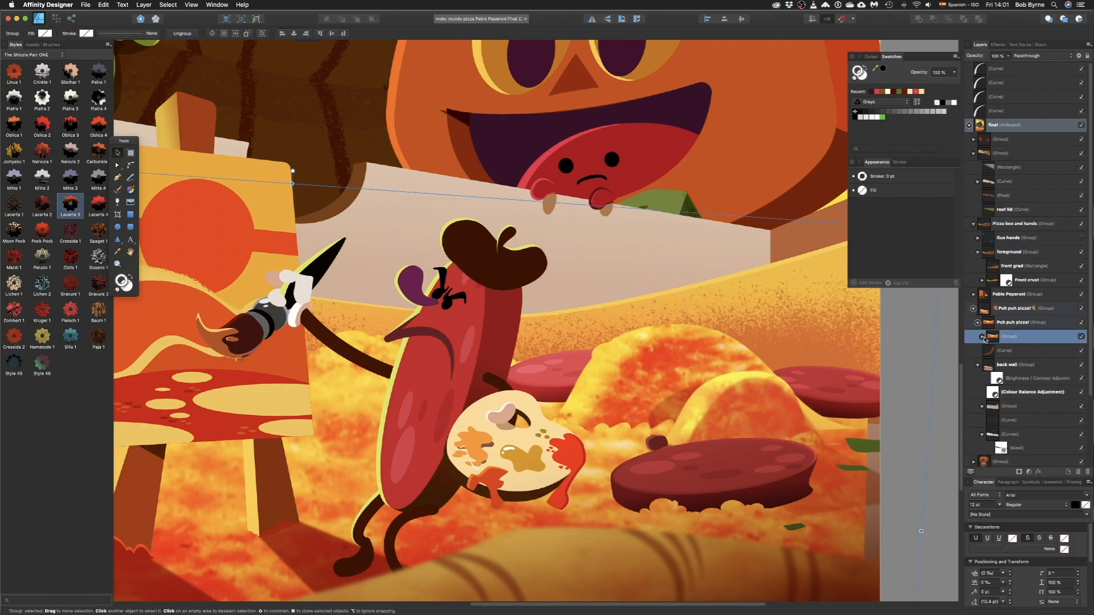
left_click(997, 338, "alt")
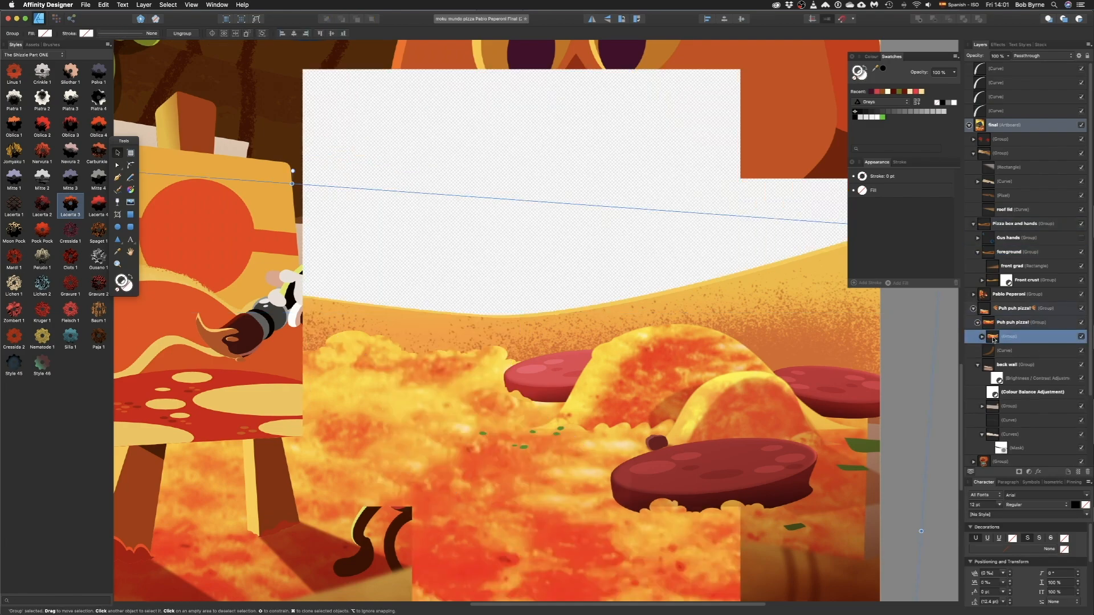
scroll(637, 338, "left", 5)
scroll(636, 337, "down", 2)
scroll(637, 338, "down", 3)
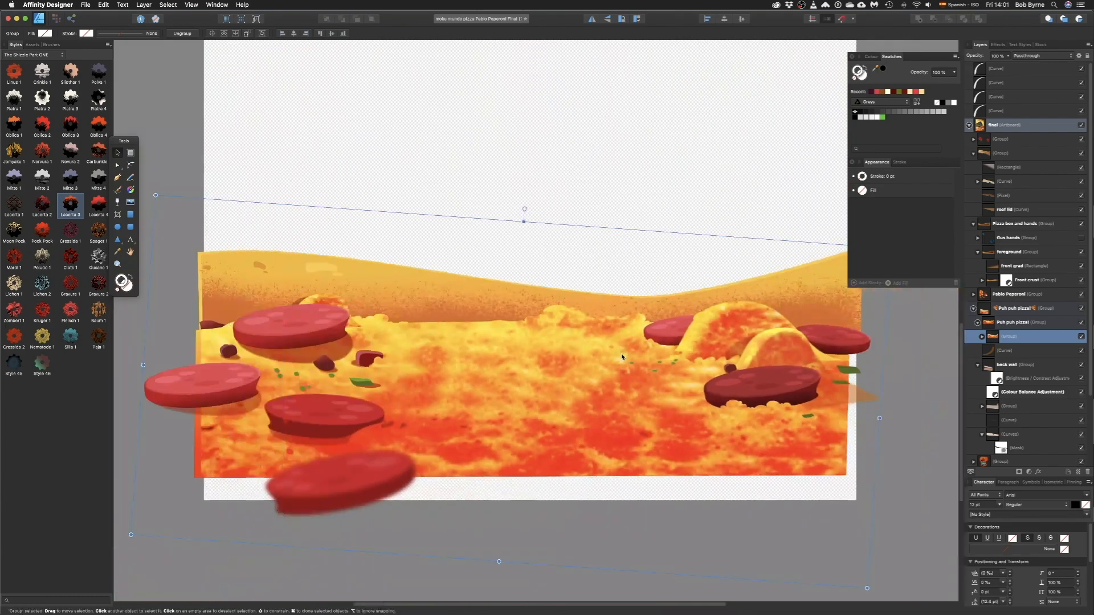
- Expand the pizza surface group down to the pizza base and solo its clipped pizza photo to examine the texture
left_click(982, 337)
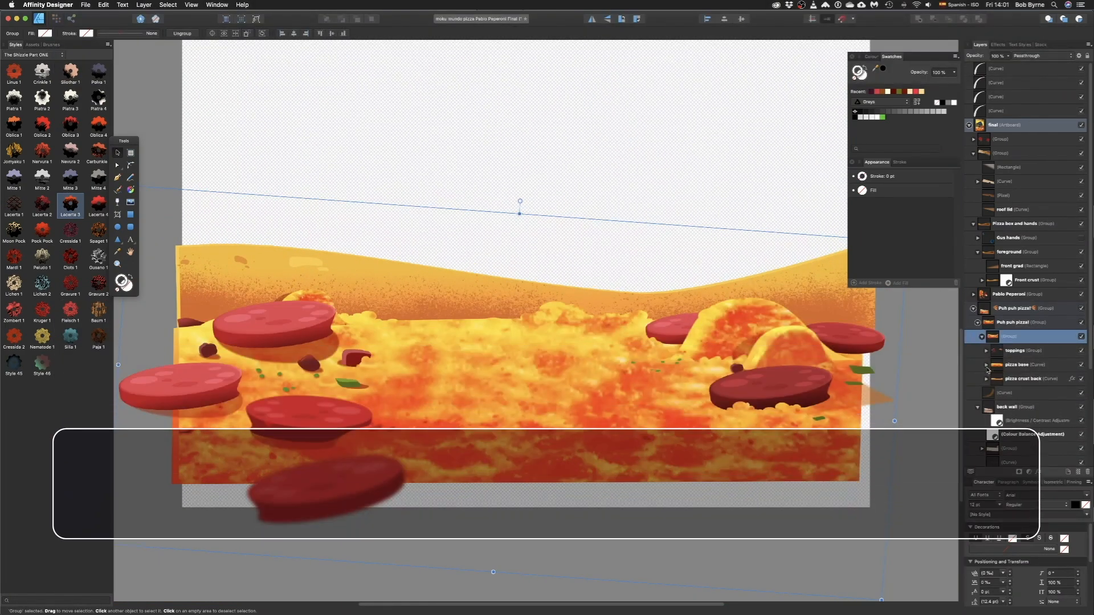
left_click(987, 365)
left_click(1007, 393)
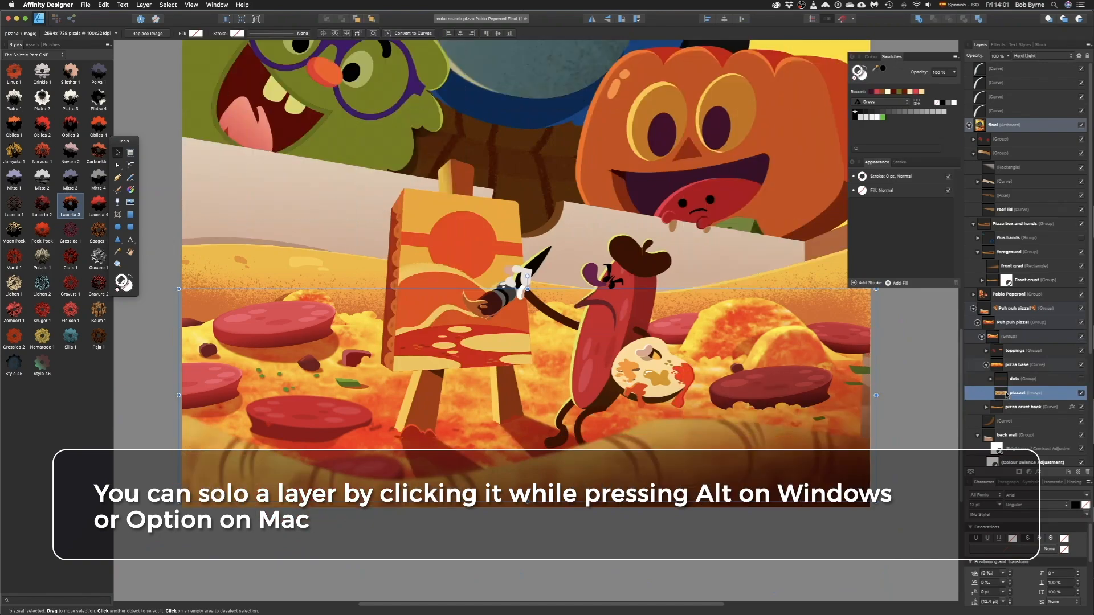
left_click(1006, 393, "alt")
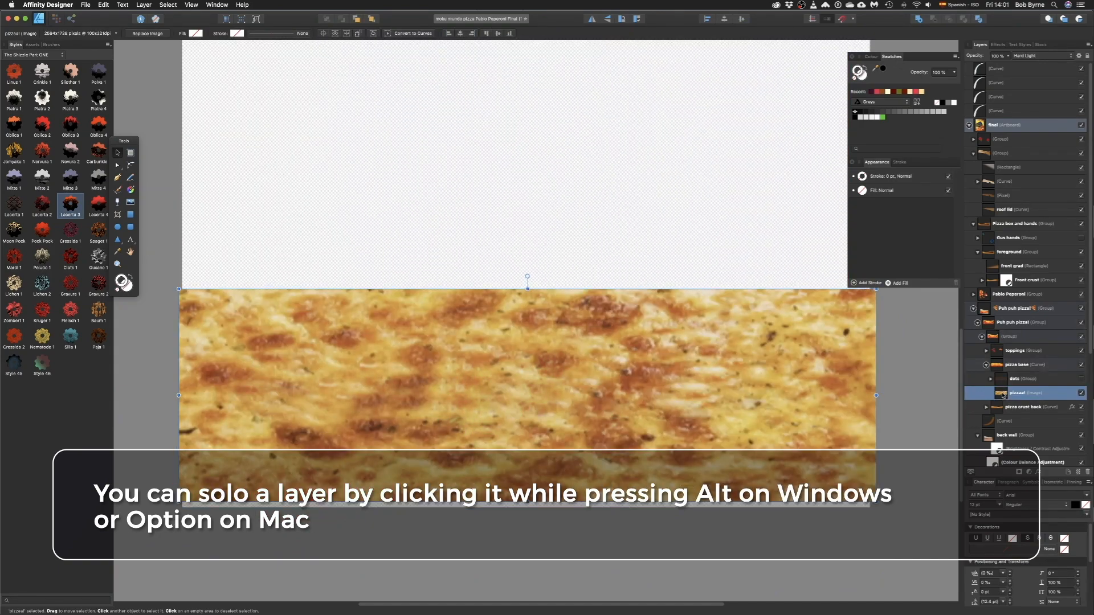
left_click(1010, 366)
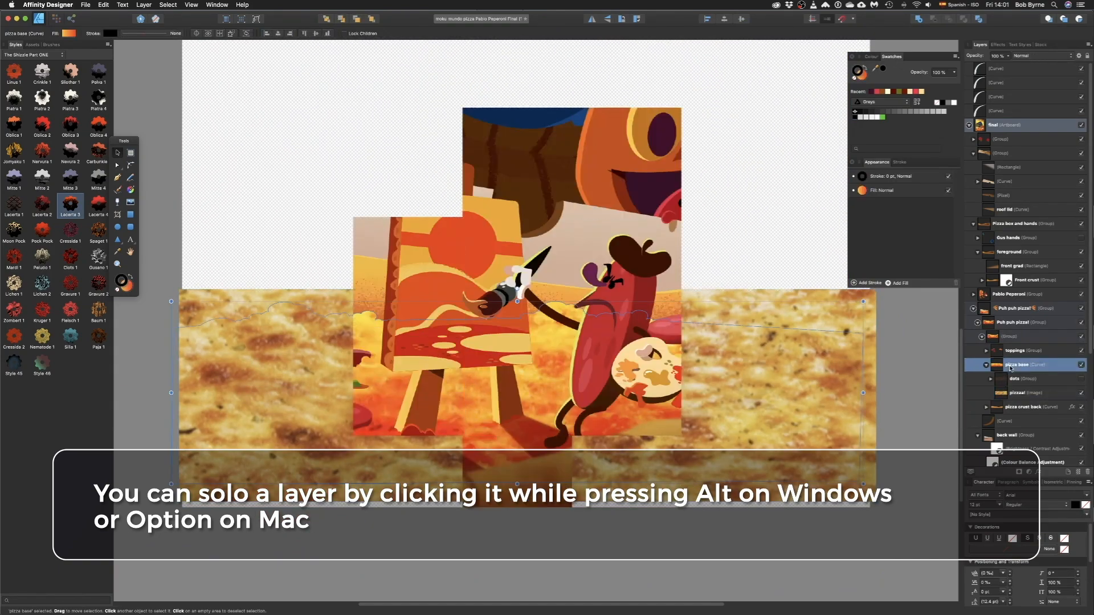
left_click(985, 393)
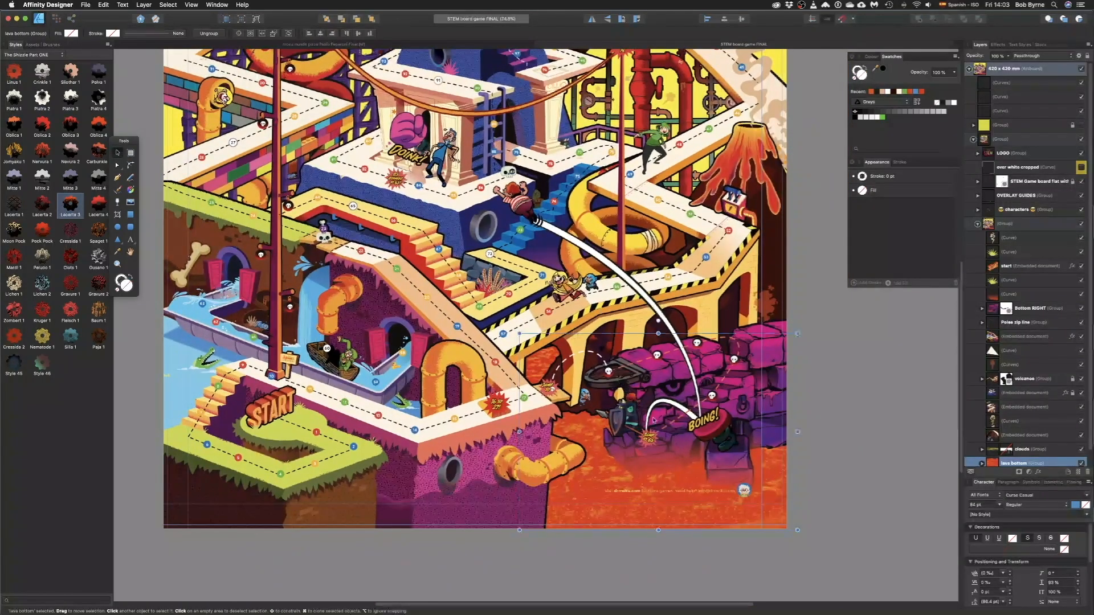
- In the STEM board game artwork, open the lava bottom group and solo the pizza photo clipped inside the lava curve
scroll(654, 421, "up", 5)
scroll(580, 429, "up", 4)
left_click_drag(581, 429, 556, 173)
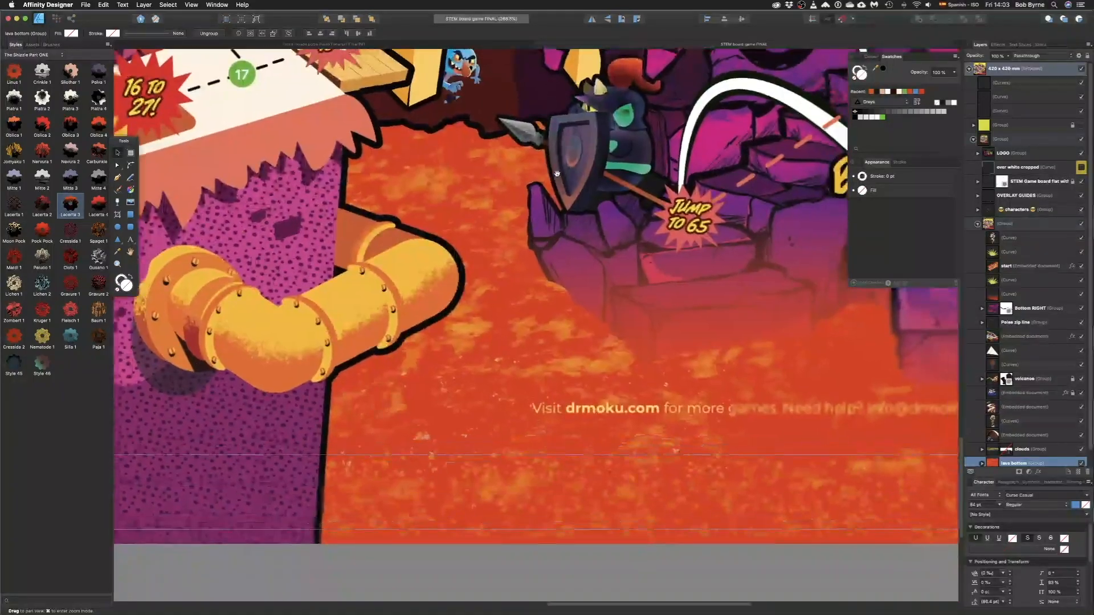
double_click(496, 317)
left_click_drag(495, 316, 559, 276)
left_click(1001, 435, "alt")
scroll(659, 376, "down", 3)
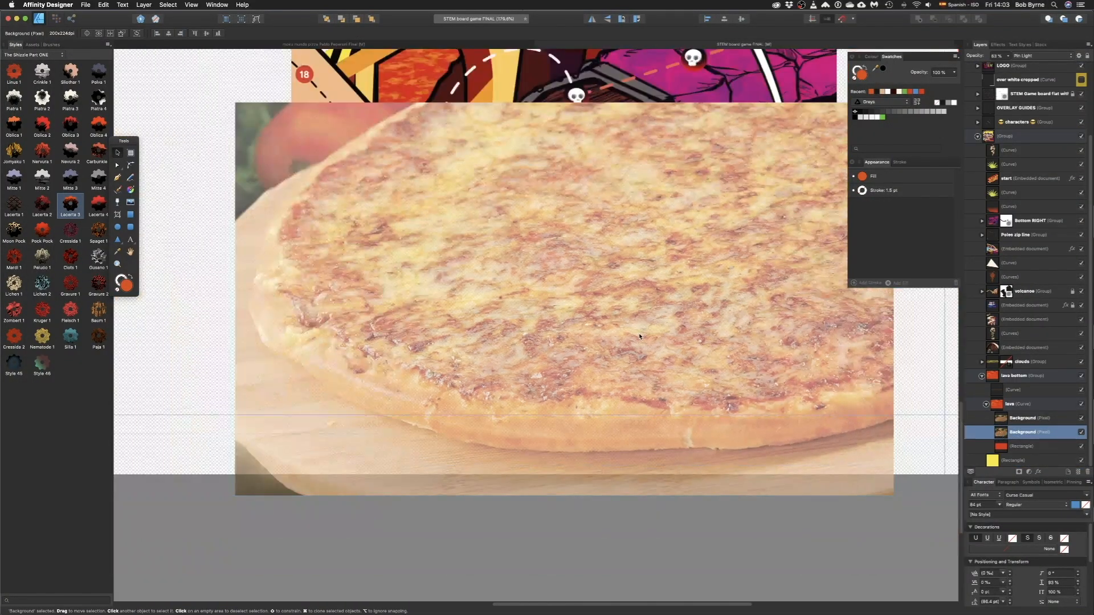
scroll(643, 333, "down", 1)
scroll(614, 356, "up", 2)
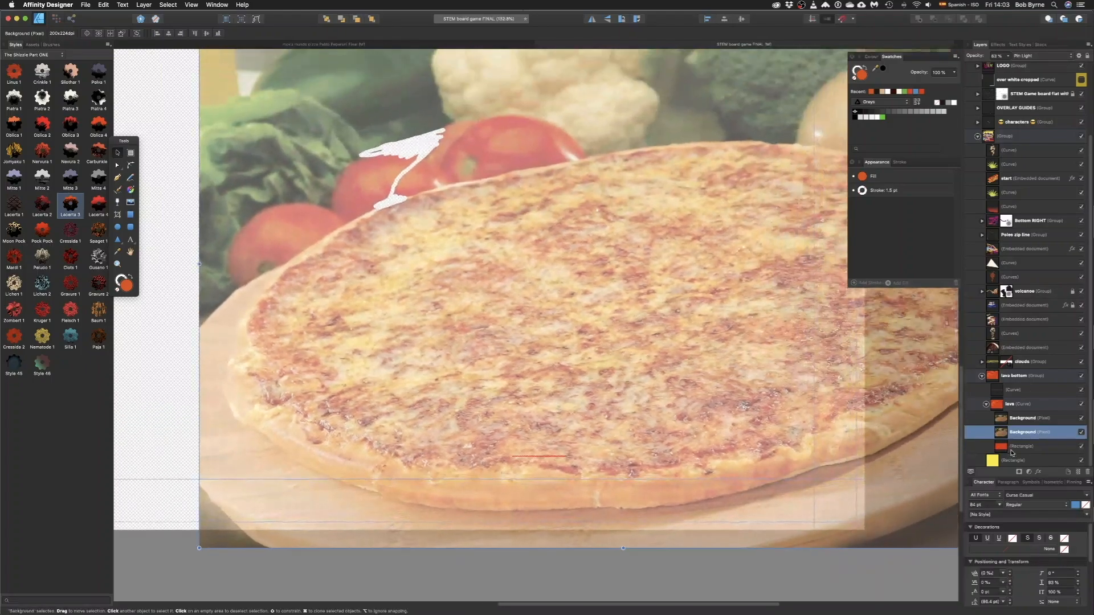
left_click(1002, 405)
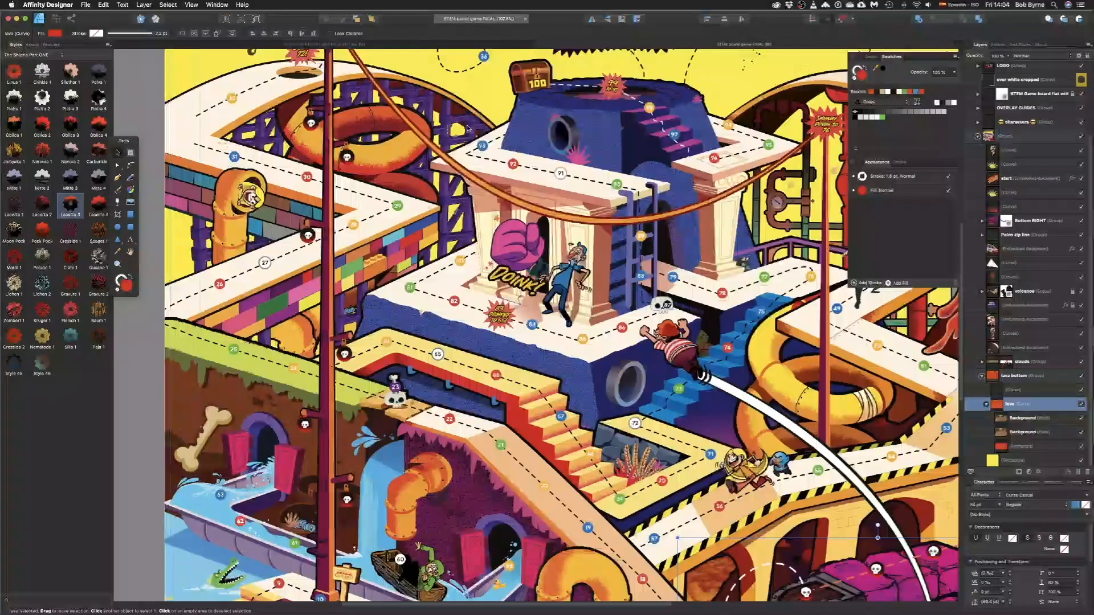
- Examine the tiny blue caterpillars on the purple tower near space 93 of the board game
scroll(467, 128, "up", 10)
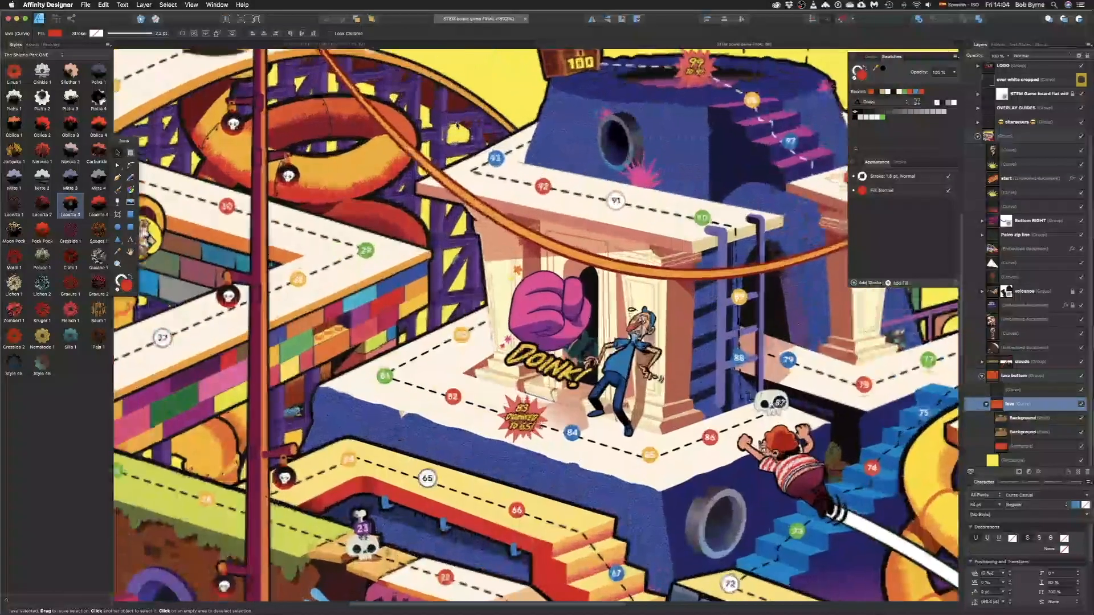
scroll(466, 130, "up", 6)
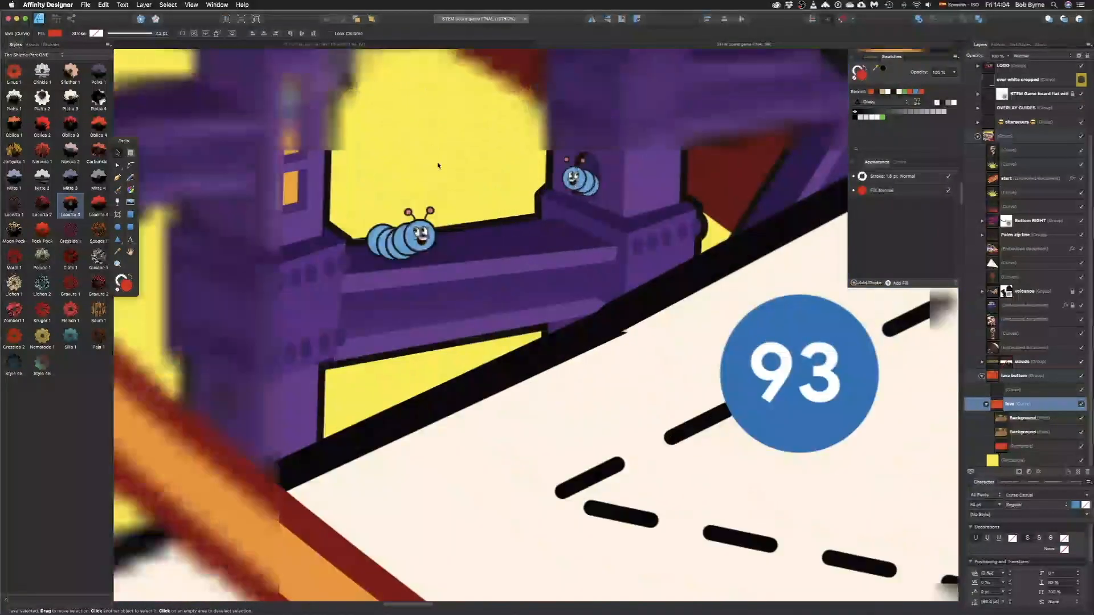
left_click_drag(459, 164, 534, 309)
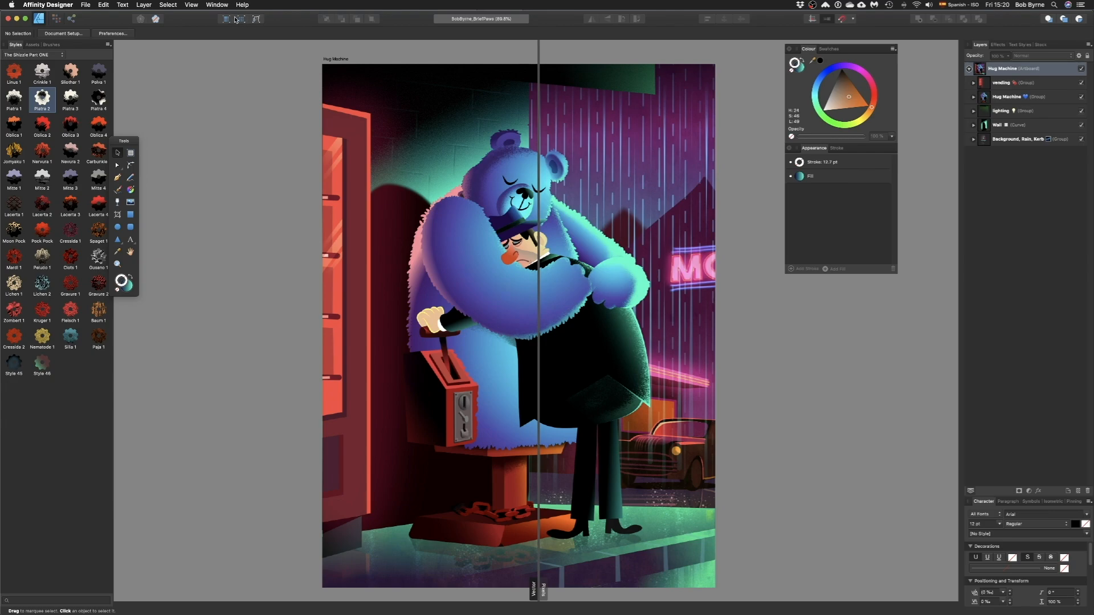
- Show the Hug Machine artwork's vector outlines in the split view and sweep the divider aside to compare them with the rendered image
left_click(255, 20)
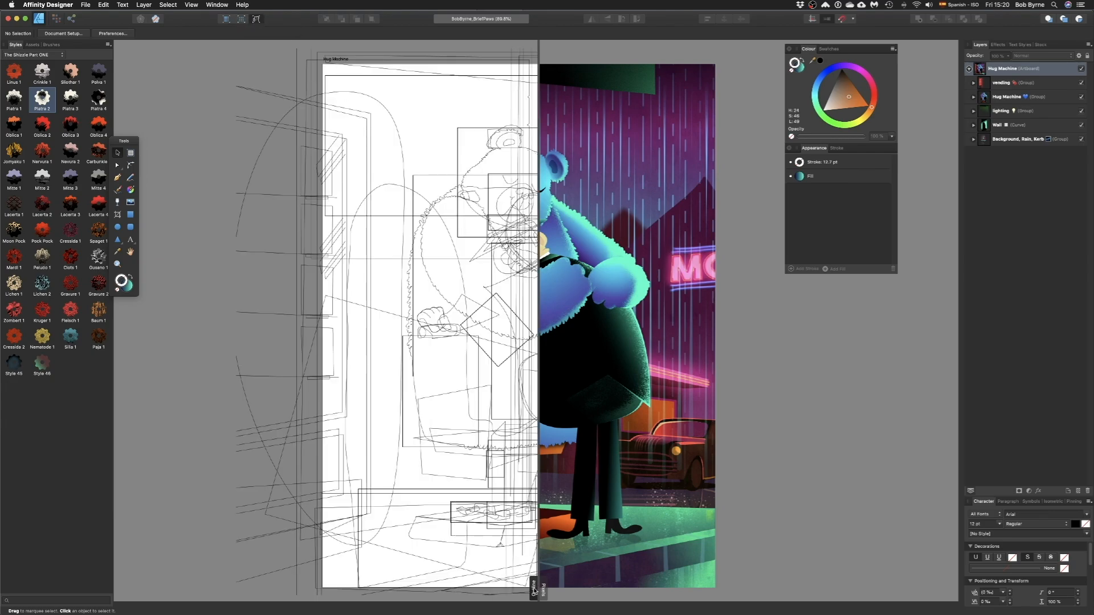
left_click_drag(535, 591, 102, 540)
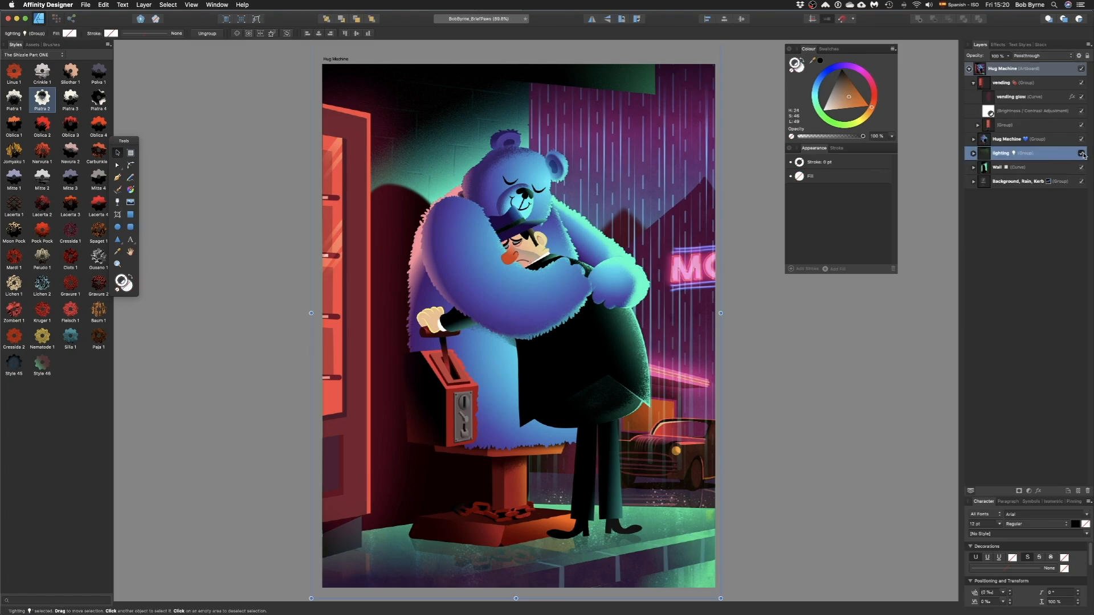
- Toggle the lighting group's visibility to compare the bear illustration with and without its lighting
left_click(1083, 154)
left_click(1082, 153)
left_click(1082, 154)
- Select all the curves in the rain stroke group of the background and show their stroke settings
left_click(647, 123)
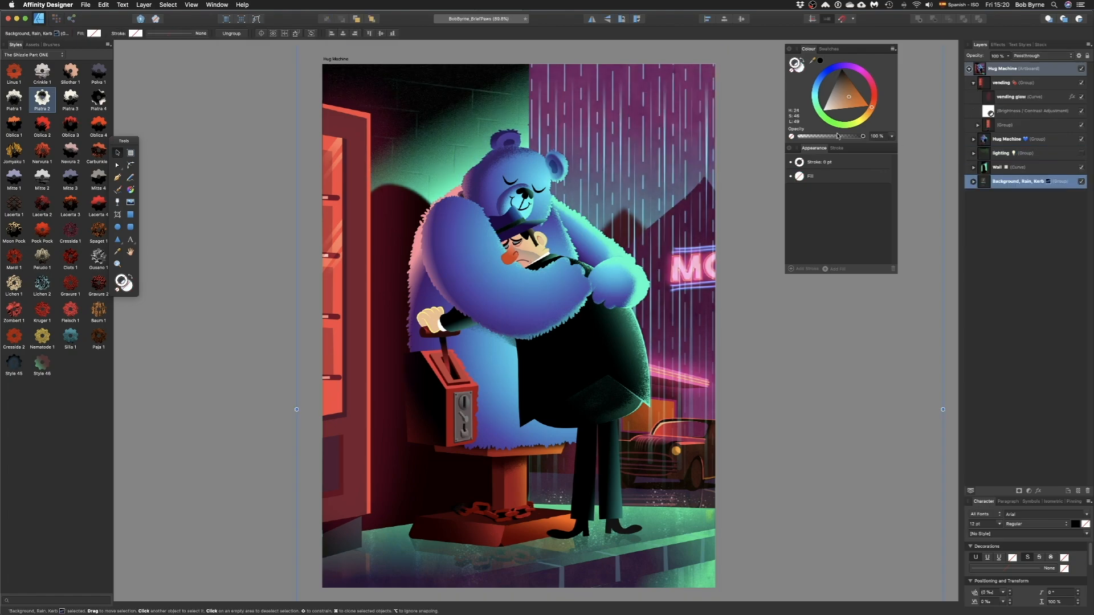
left_click(973, 182)
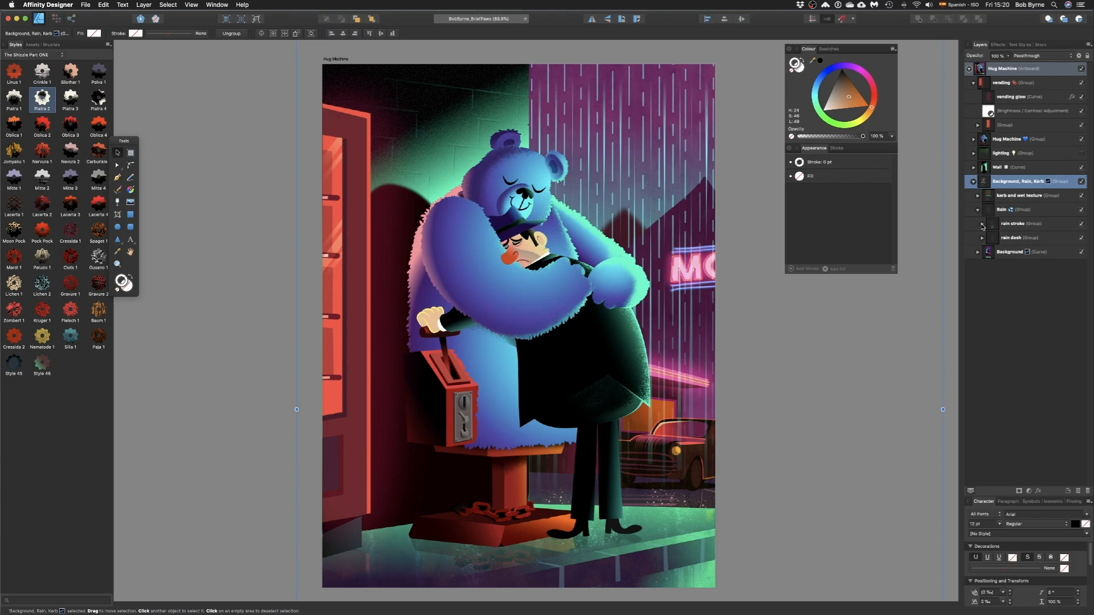
left_click(982, 225)
left_click(1015, 240)
left_click(1015, 422, "shift")
left_click(837, 149)
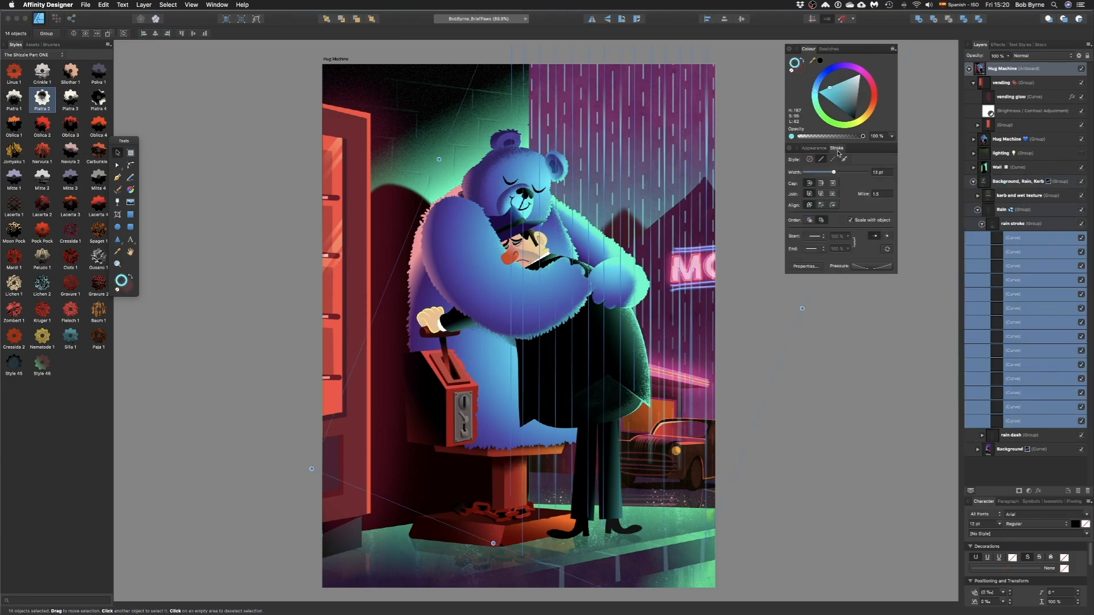
- Thicken the selected rain strokes and reshape their pressure profile by raising its midpoint
mouse_move(834, 172)
left_mouse_down()
mouse_move(863, 173)
mouse_move(820, 174)
mouse_move(843, 172)
left_mouse_up()
left_click(872, 266)
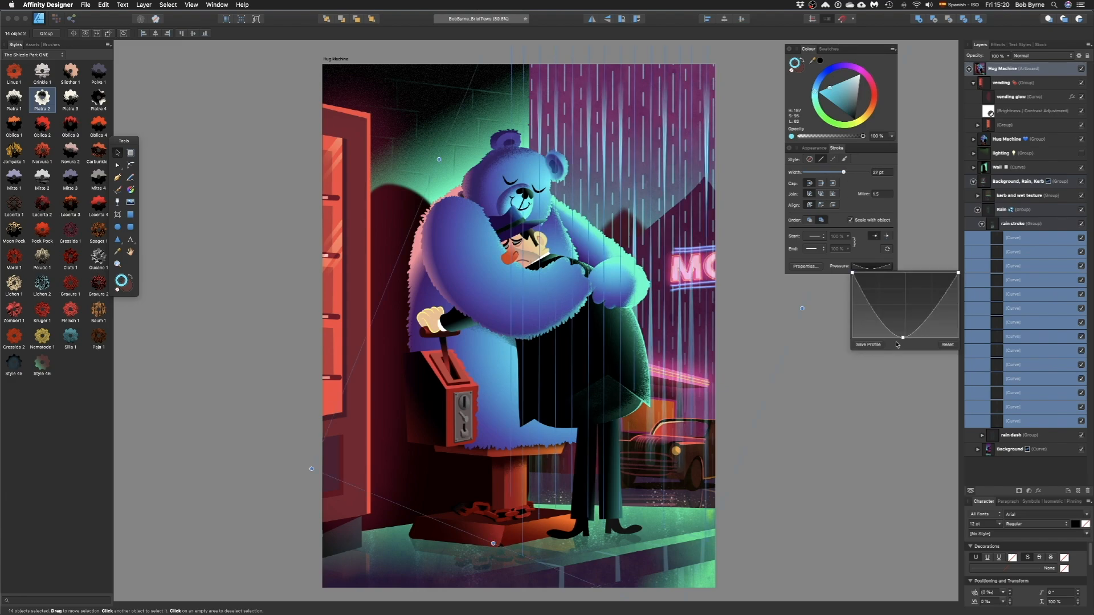
left_click_drag(903, 337, 904, 249)
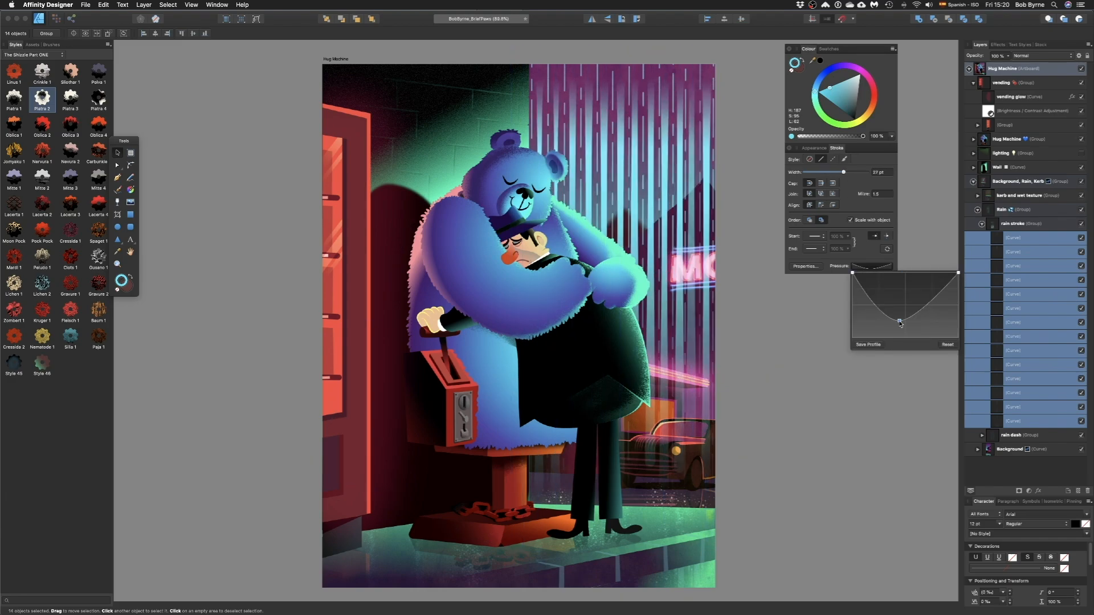
- Hide the Rain group to view the background without rain
left_click(1037, 223)
left_click(1082, 210)
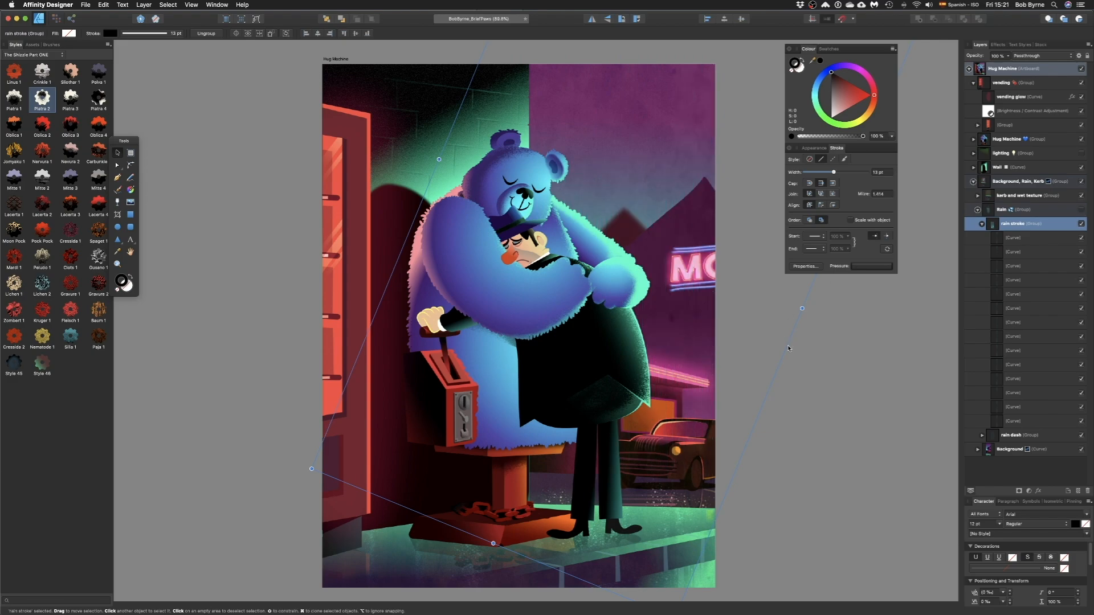
left_click(702, 263)
- Toggle the kerb and wet texture group's visibility to compare the ground with and without its textures
left_click(1003, 197)
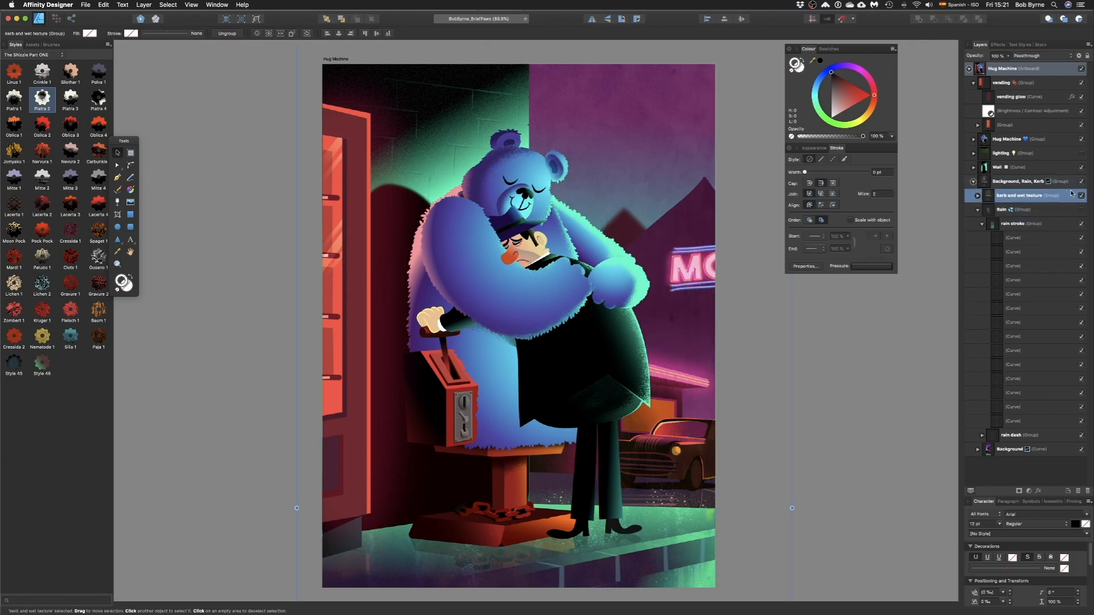
left_click(1082, 196)
left_click(1081, 196)
left_click(1082, 196)
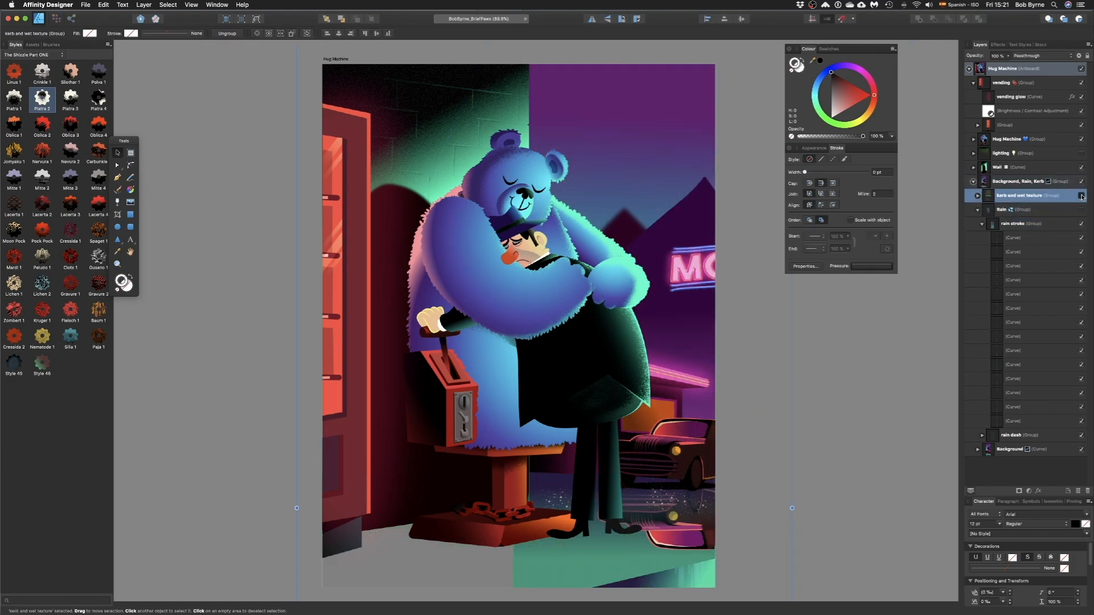
left_click(1082, 196)
left_click(1081, 196)
left_click(1081, 196)
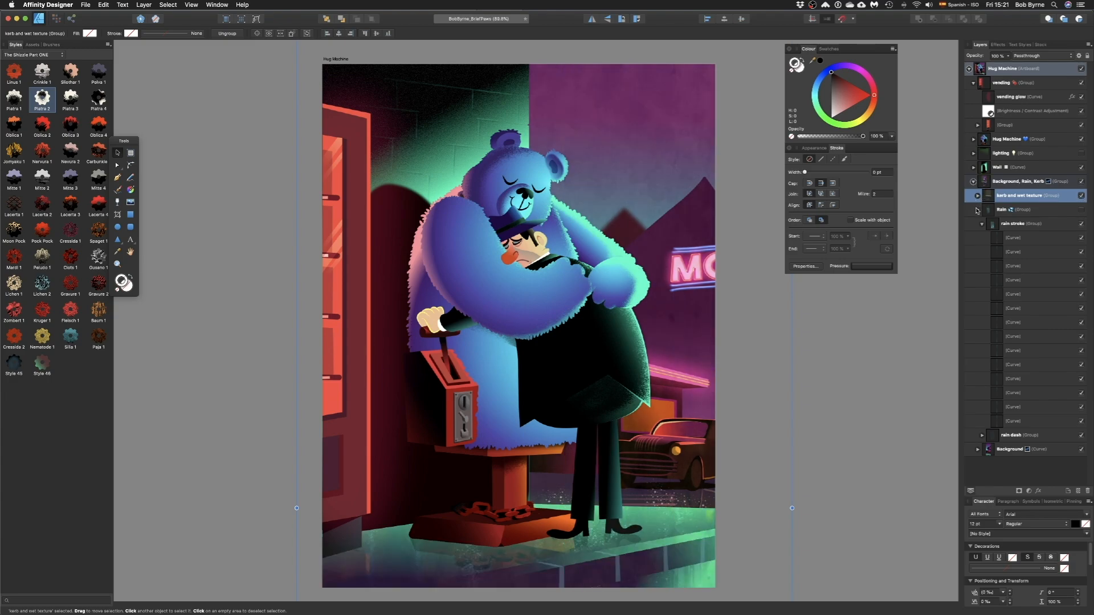
- Collapse the Rain group and drill down through kerb and wet texture, ground and Kerb to select the tan-stained-paper-texture image
left_click(977, 210)
left_click(978, 196)
left_click(1008, 224)
left_click(982, 224)
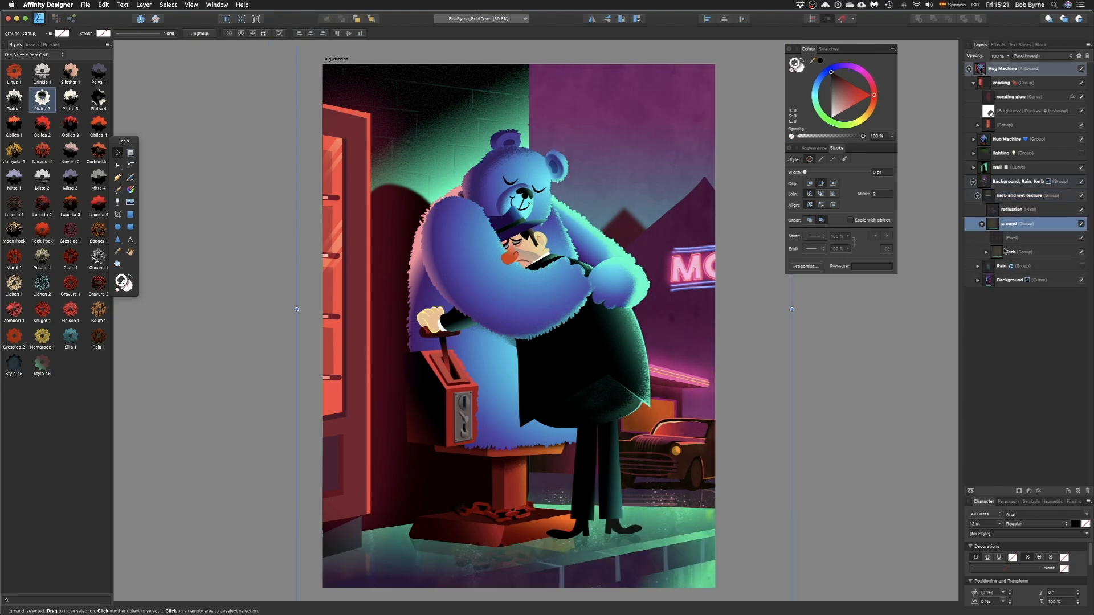
left_click(1012, 252)
left_click(987, 252)
left_click(1015, 266)
- Toggle the tan stained paper texture's visibility to examine its effect on the scene
left_click(1082, 266)
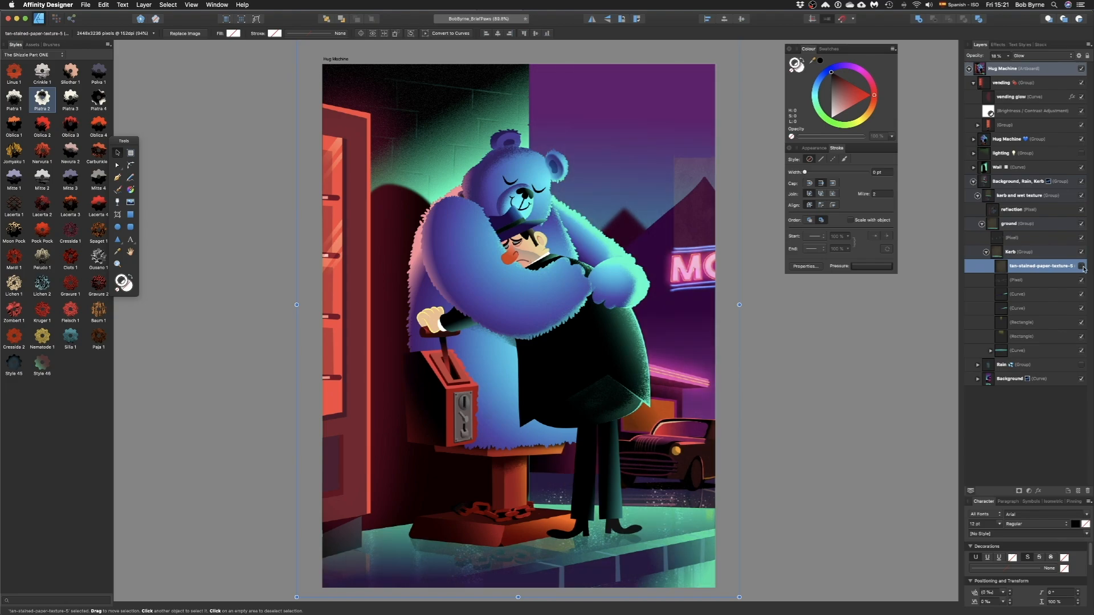
left_click(1081, 266)
left_click(1082, 267)
left_click(1081, 266)
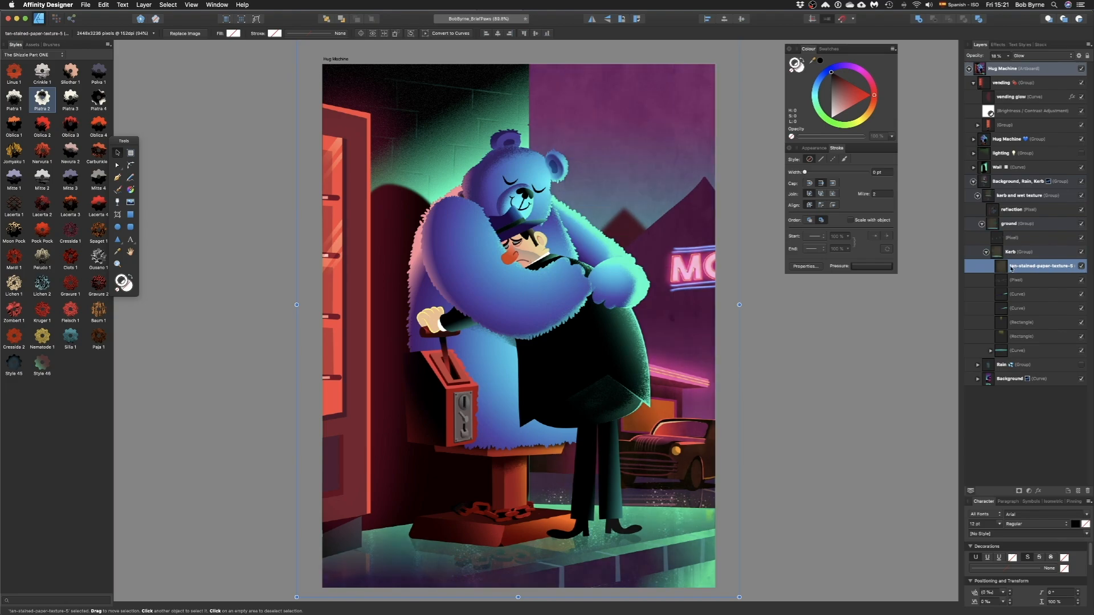
- Move the tan stained paper texture out of the artboard onto the empty canvas beside the illustration
left_click_drag(520, 135, 952, 167)
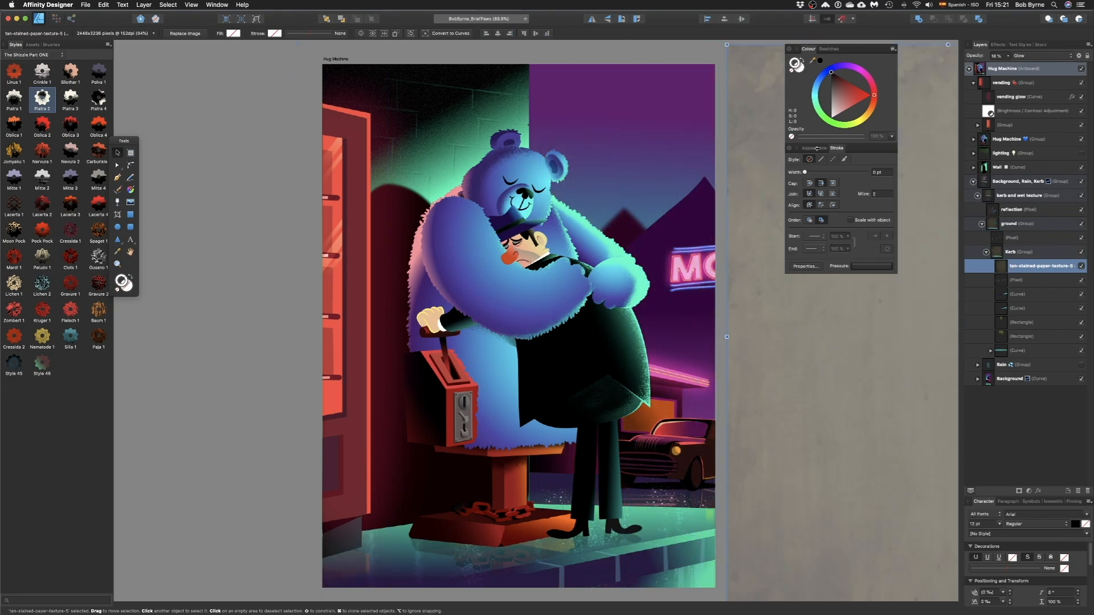
scroll(710, 167, "down", 2)
scroll(723, 163, "right", 5)
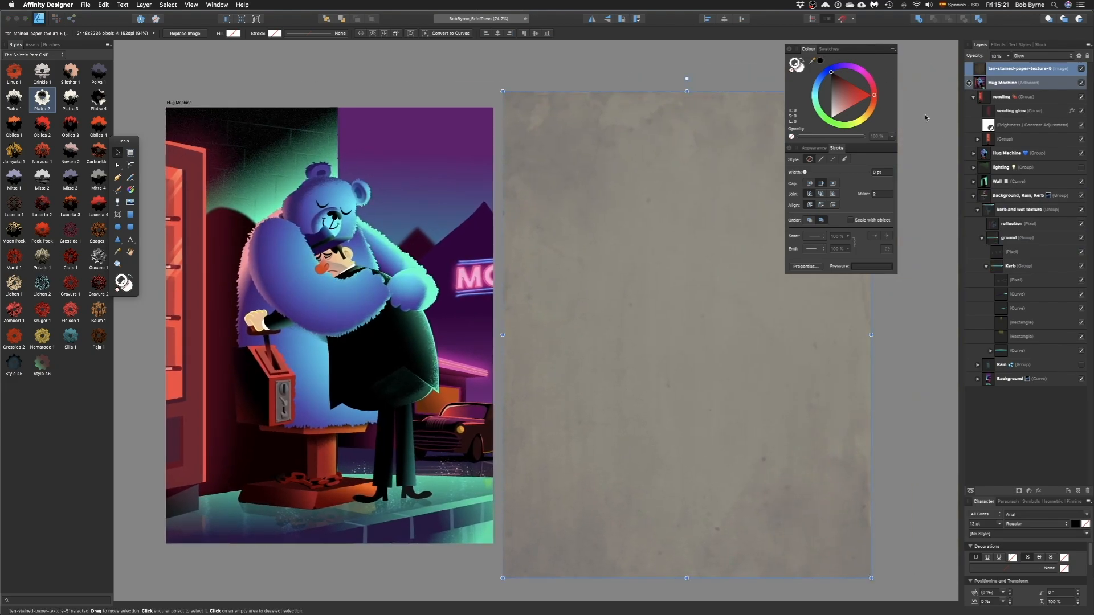
left_click_drag(871, 51, 931, 106)
- Set the paper texture to Normal blend mode and 100% opacity and place it over the whole artboard
left_click(1024, 55)
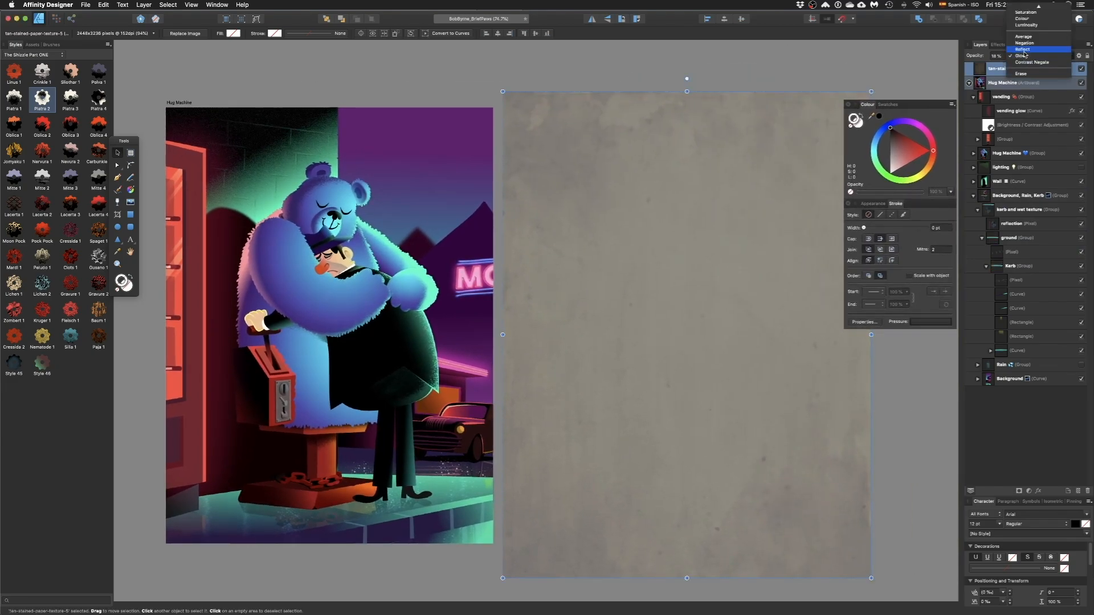
scroll(1030, 17, "up", 5)
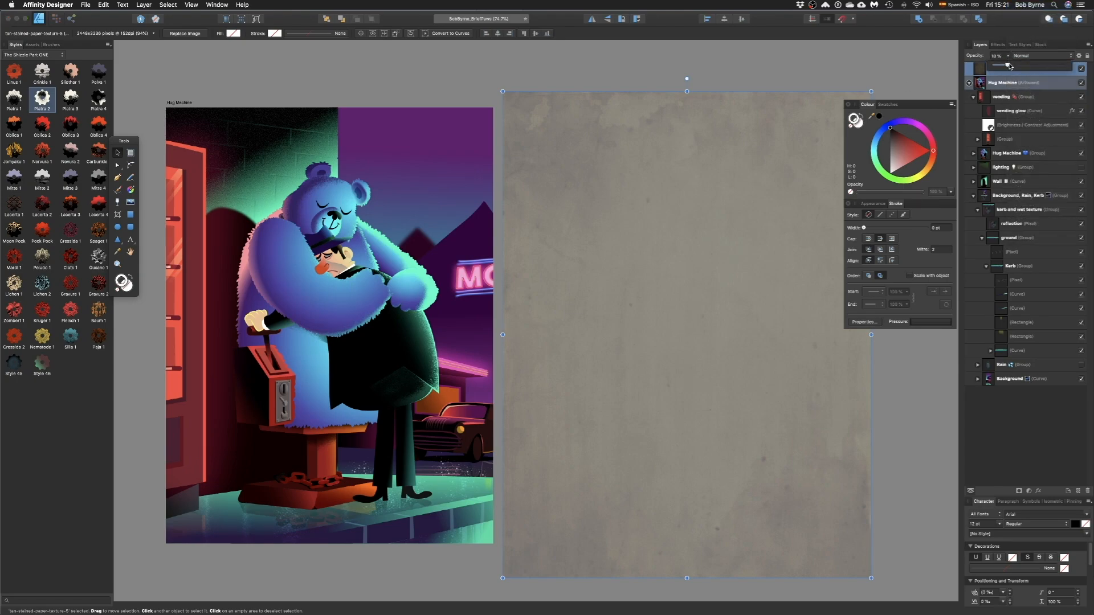
left_click_drag(1010, 67, 1069, 70)
left_click_drag(726, 173, 363, 152)
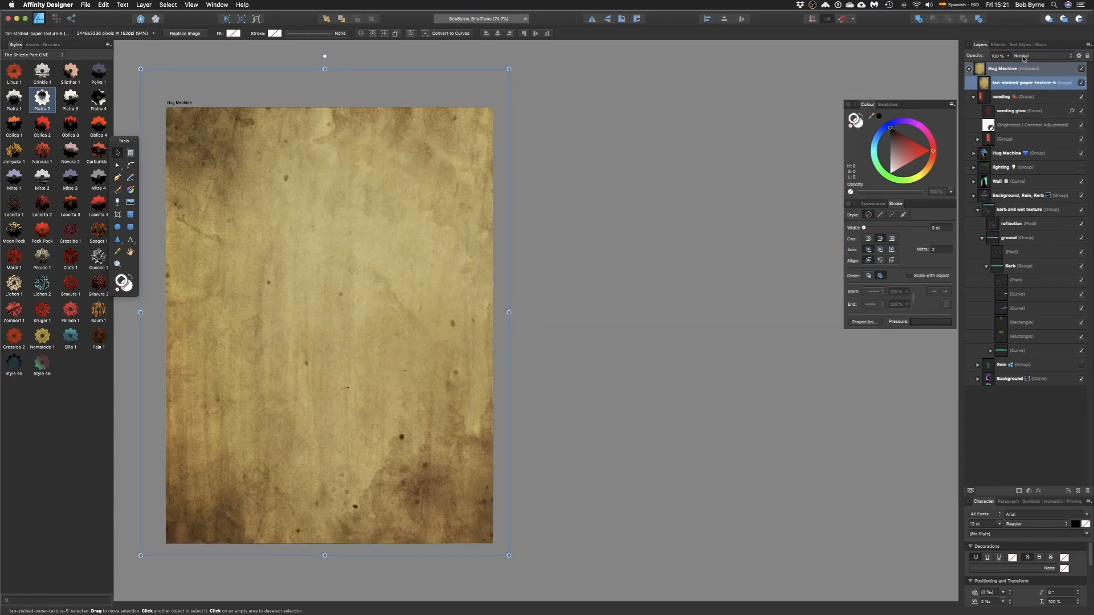
- Try the Colour Burn and Overlay blend modes on the paper texture covering the illustration
left_click(1024, 57)
left_click(255, 274)
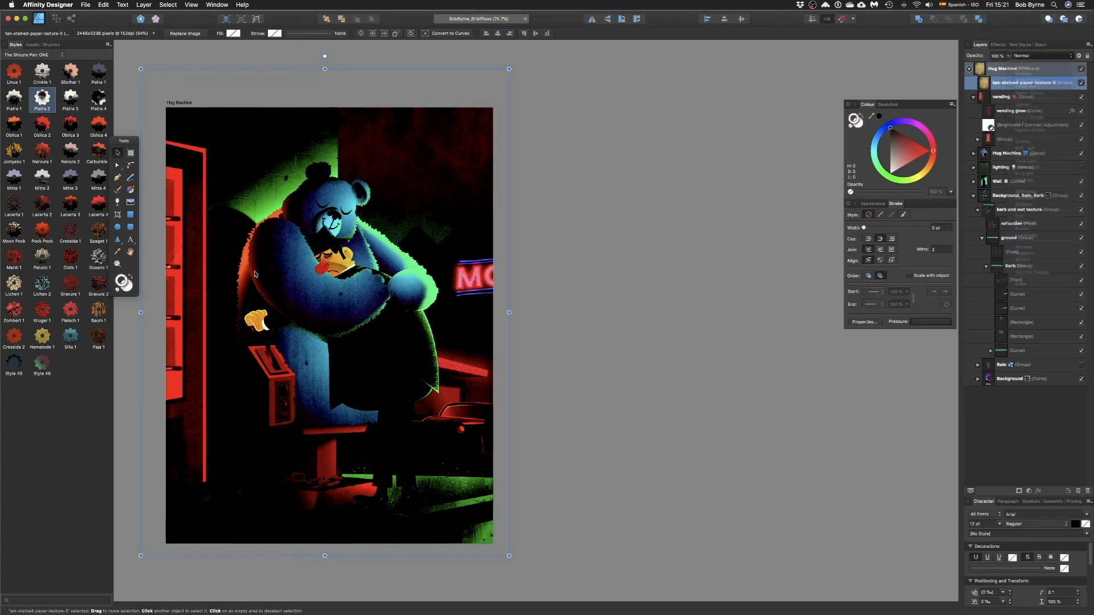
key("super+0")
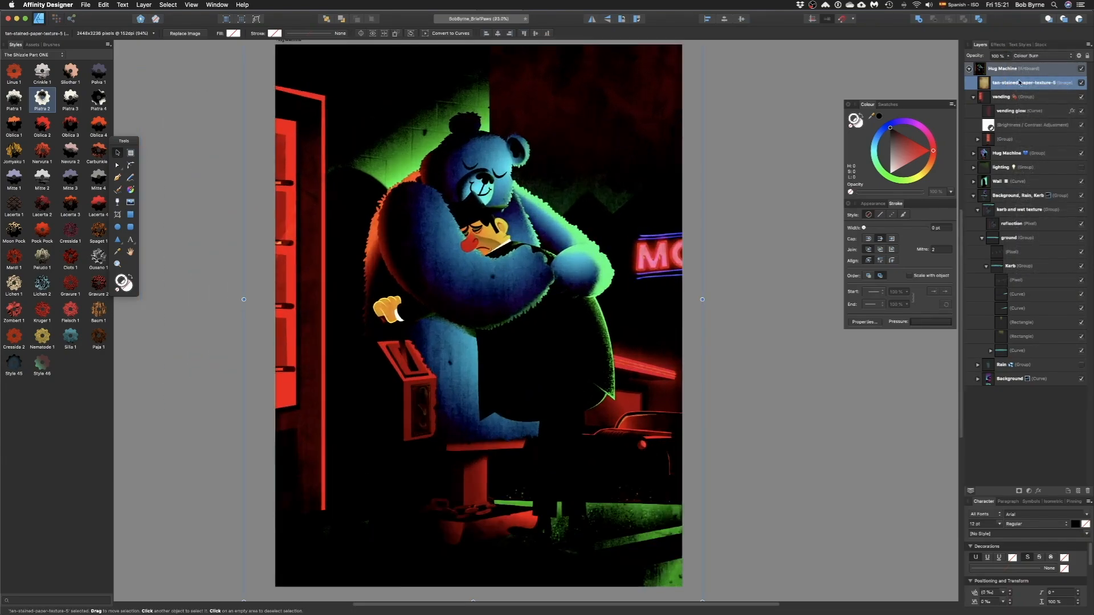
left_click(1035, 55)
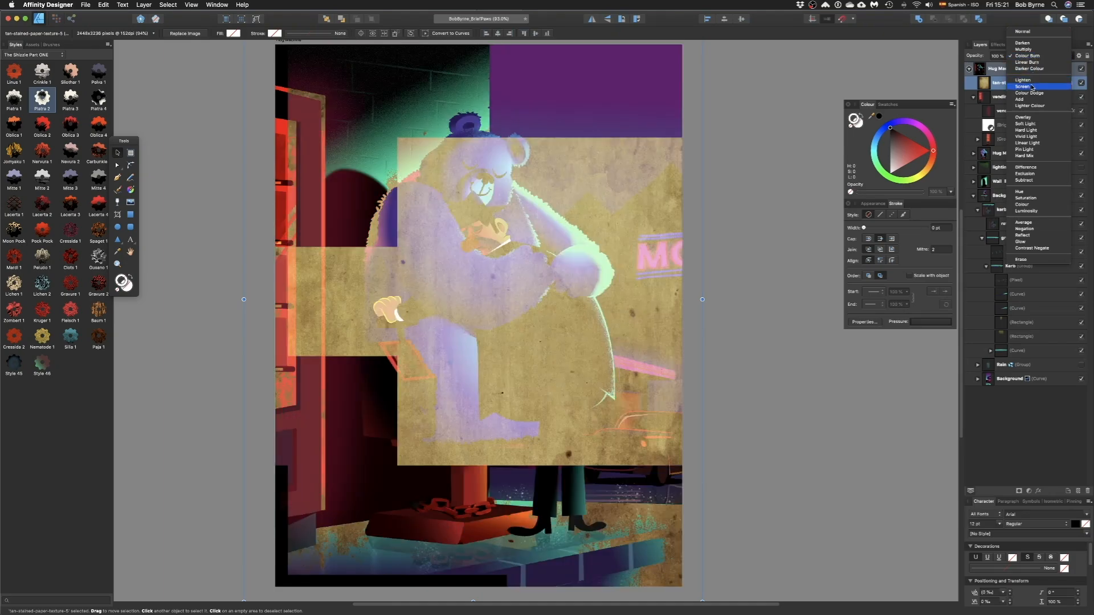
left_click(1029, 117)
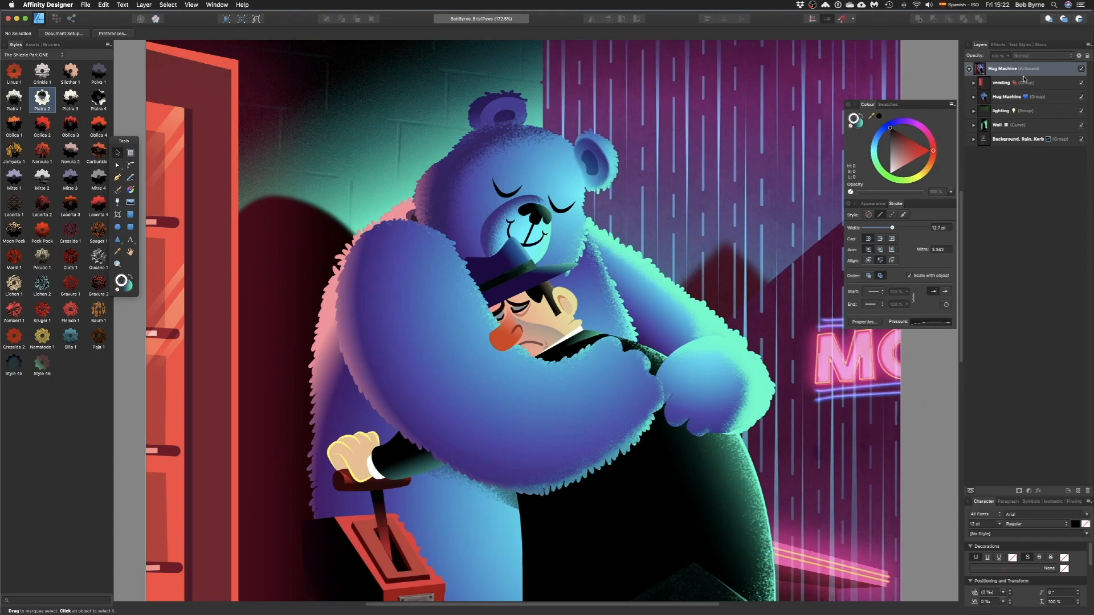
- Search the Unsplash stock photos for fur and place the pink fur photo on the bear artwork
left_click(1038, 46)
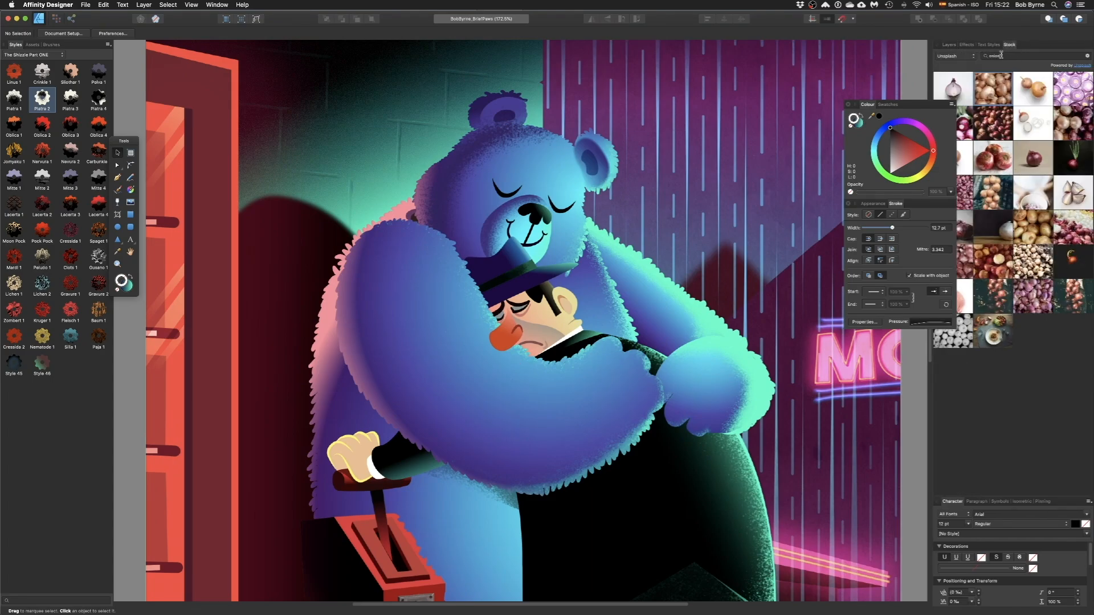
type("r")
key("Return")
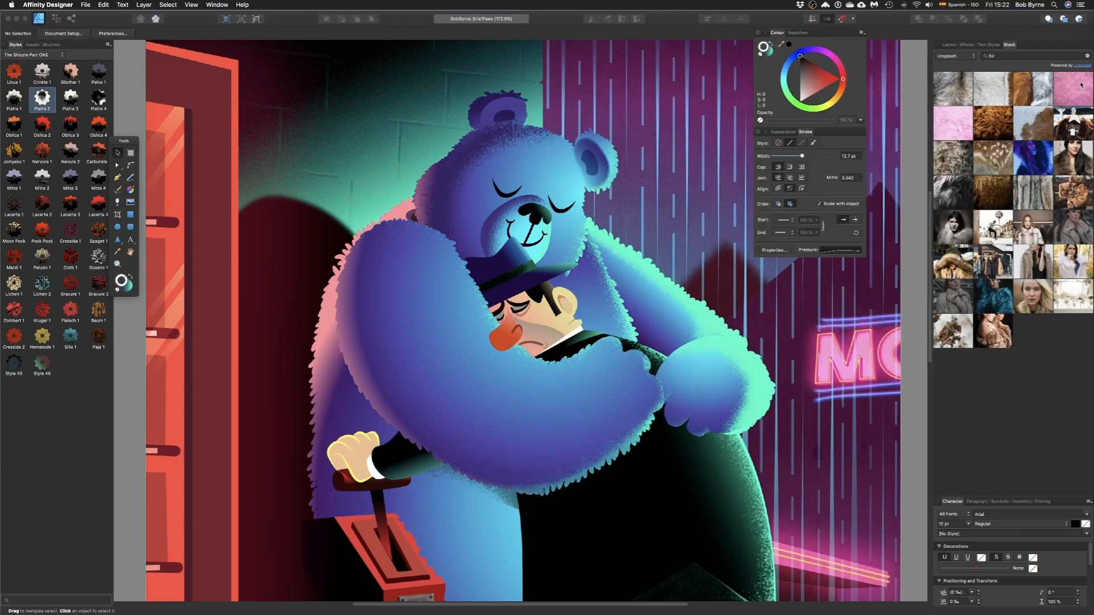
left_click_drag(541, 190, 540, 193)
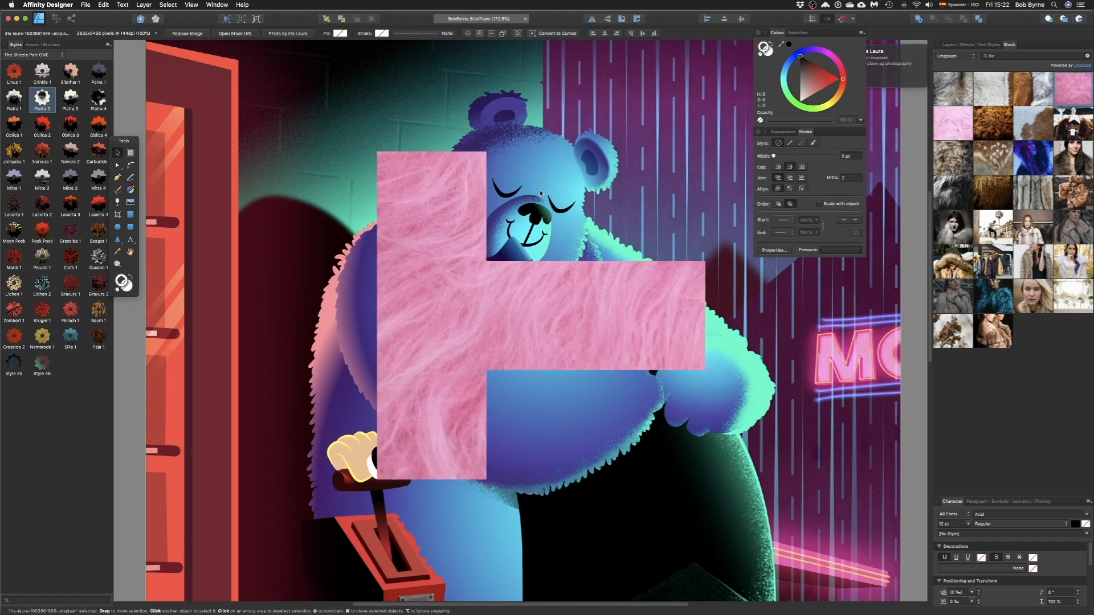
- Cut the pink fur photo, paste it inside the curves of the bear's front arm, and reposition it within the arm
key("super+x")
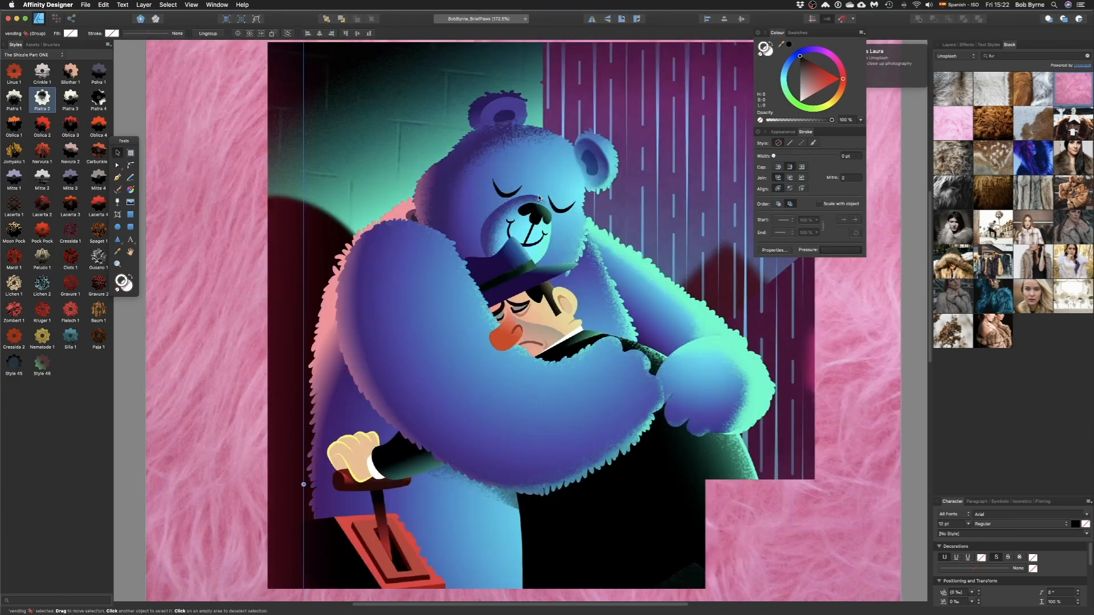
left_click(435, 337)
double_click(424, 331)
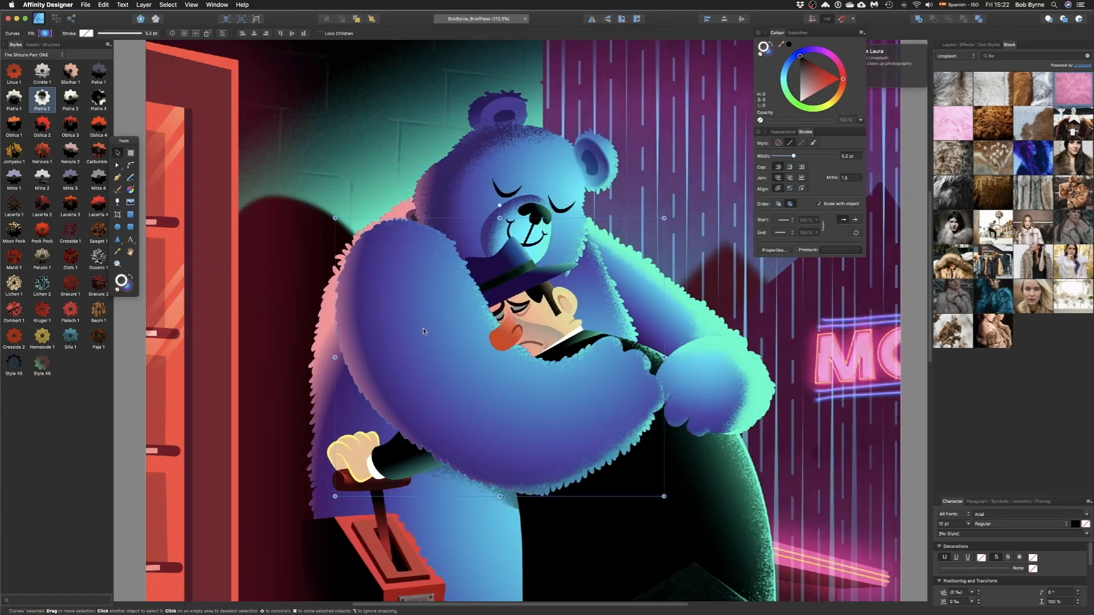
left_click(104, 6)
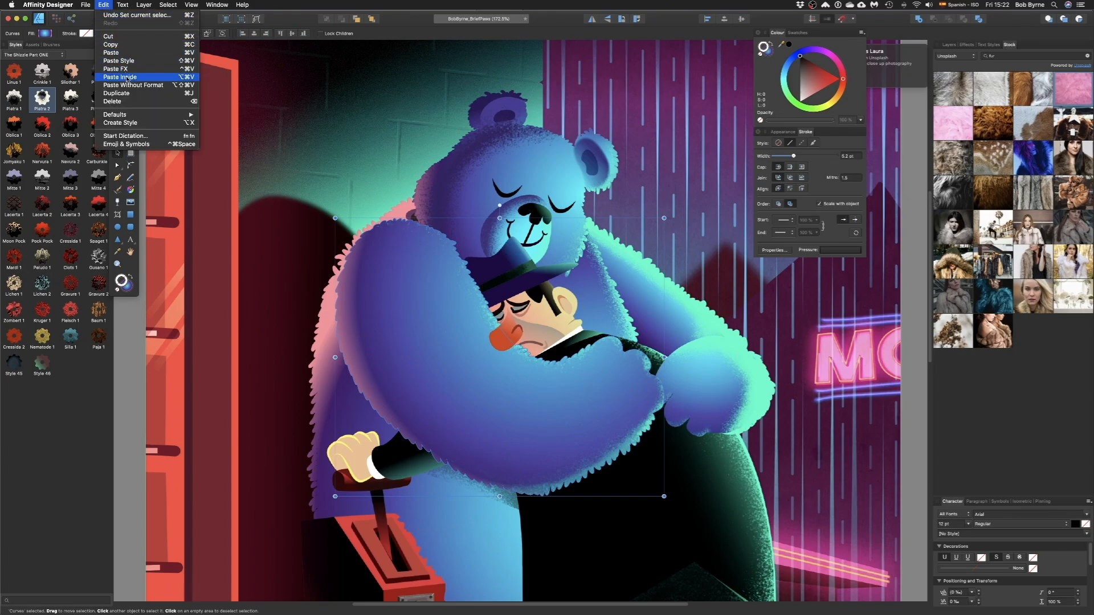
left_click(127, 79)
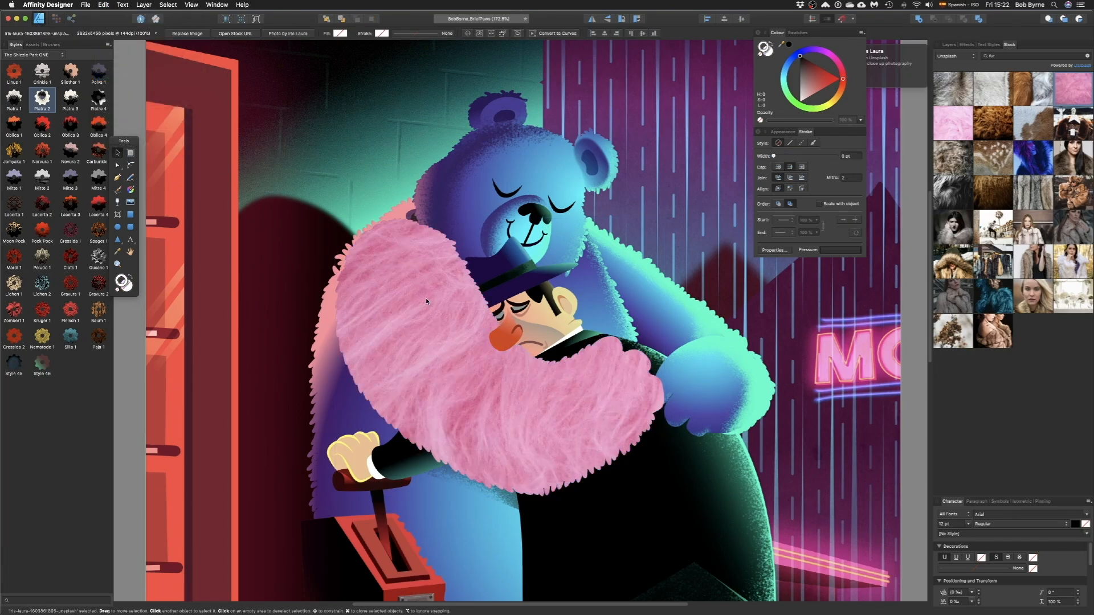
left_click_drag(426, 298, 371, 348)
- Set the clipped fur photo's blend mode to Multiply
left_click(947, 45)
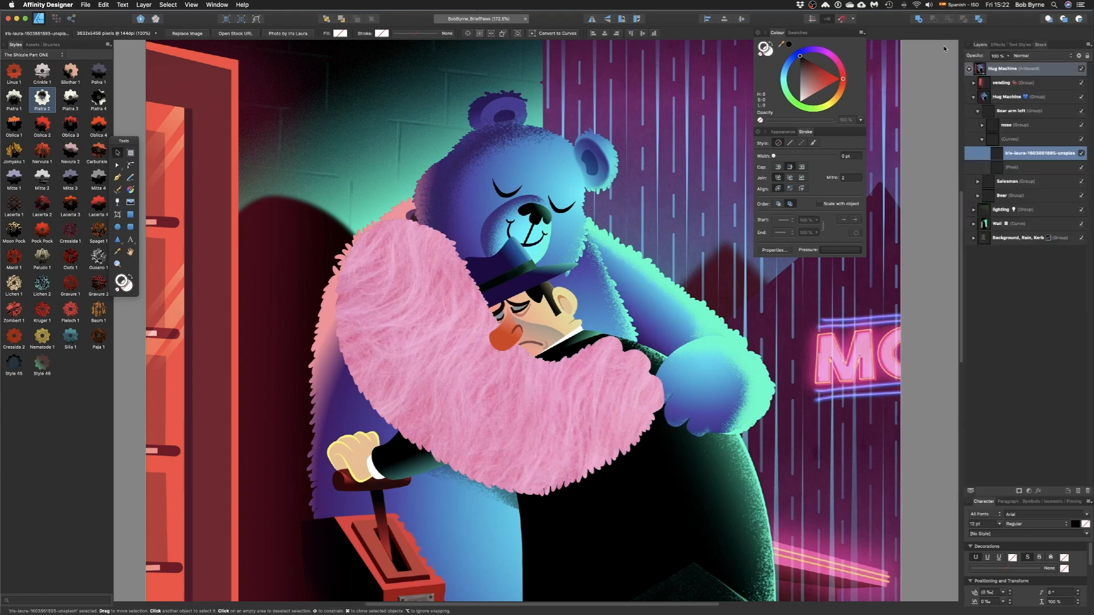
left_click(1032, 56)
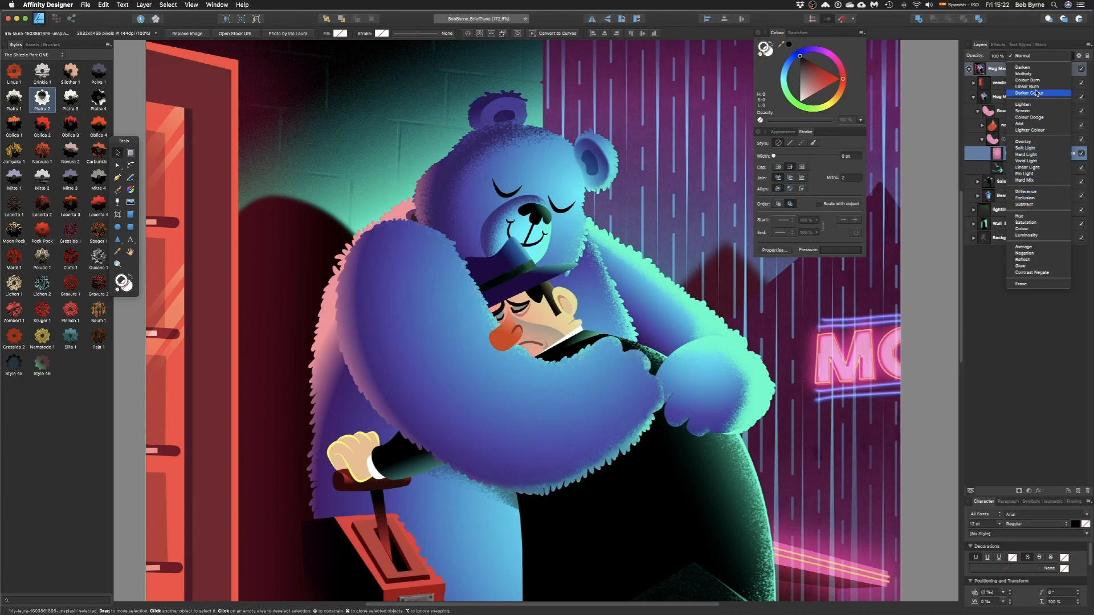
left_click(1023, 73)
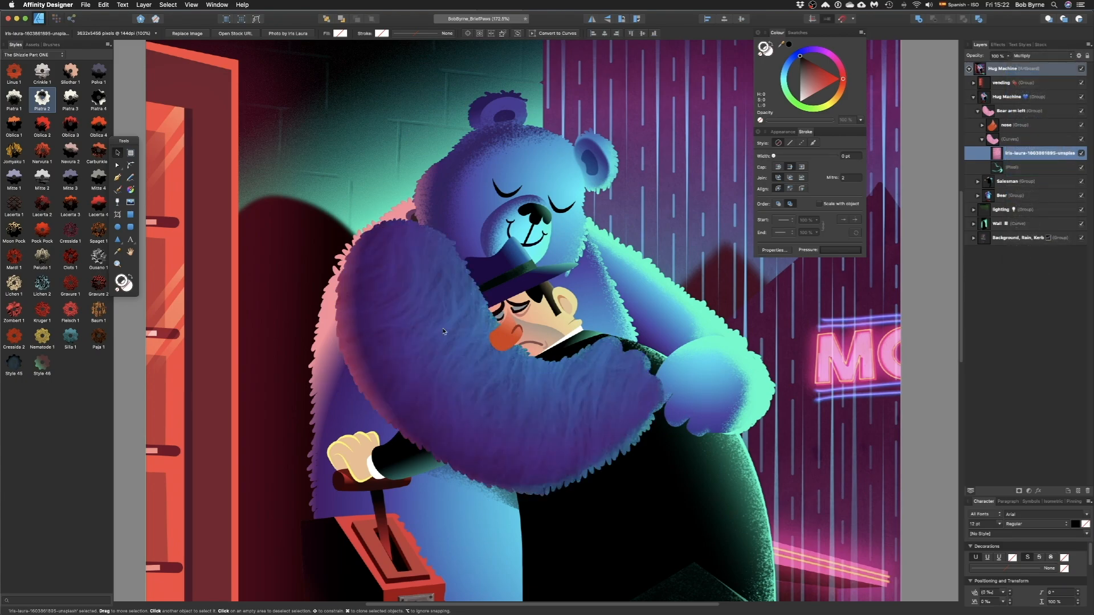
- Select the bear body curves inside the Bear group of the illustration
scroll(443, 321, "down", 5)
left_click(978, 196)
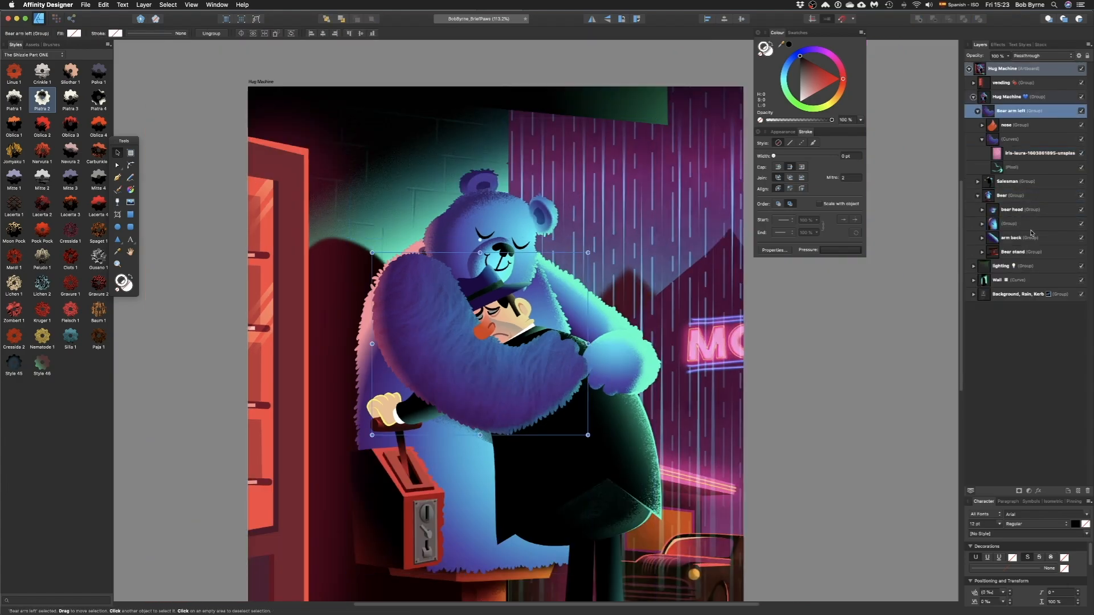
left_click(441, 464)
double_click(444, 460)
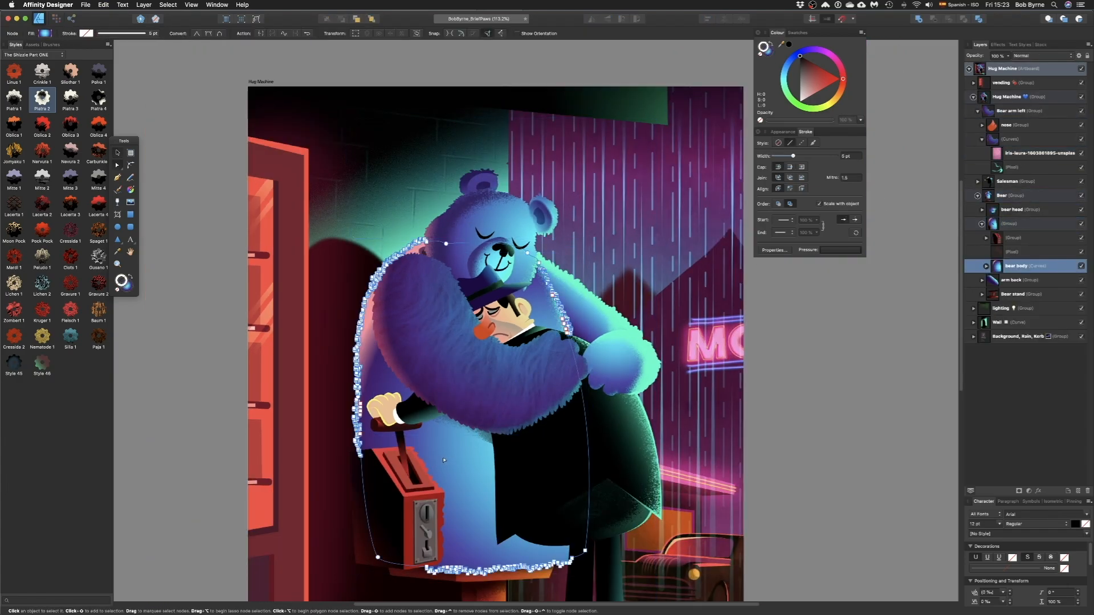
- Try a different direction for the bear body's gradient fill with the Fill tool, and undo it
key("g")
left_click_drag(505, 464, 391, 275)
key("super+z")
- Paste the fur photo inside the bear body and reposition it within the shape
left_click(101, 6)
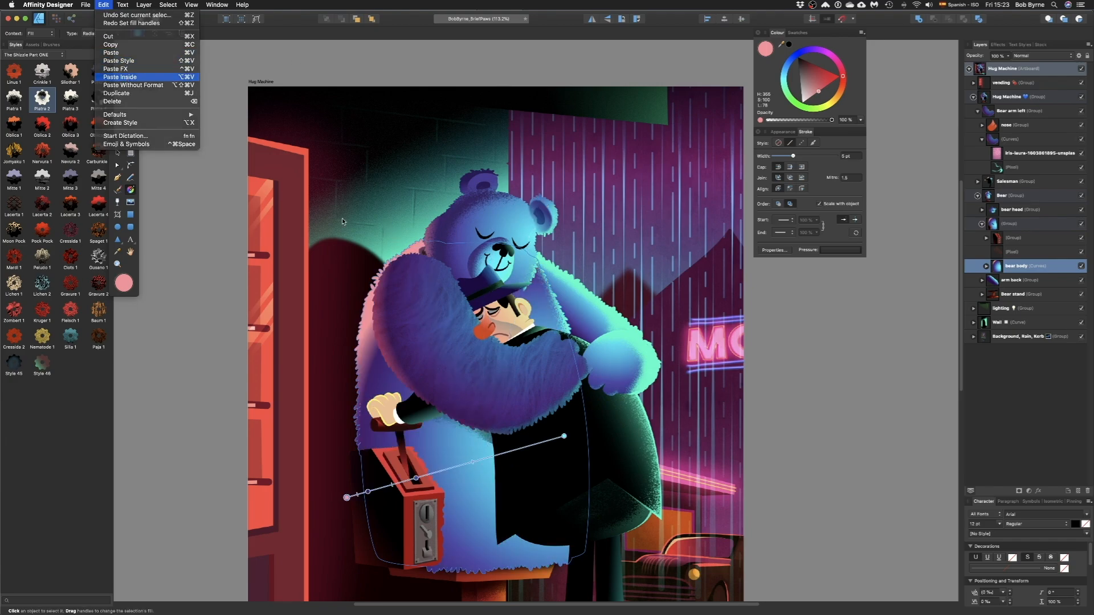
left_click(116, 78)
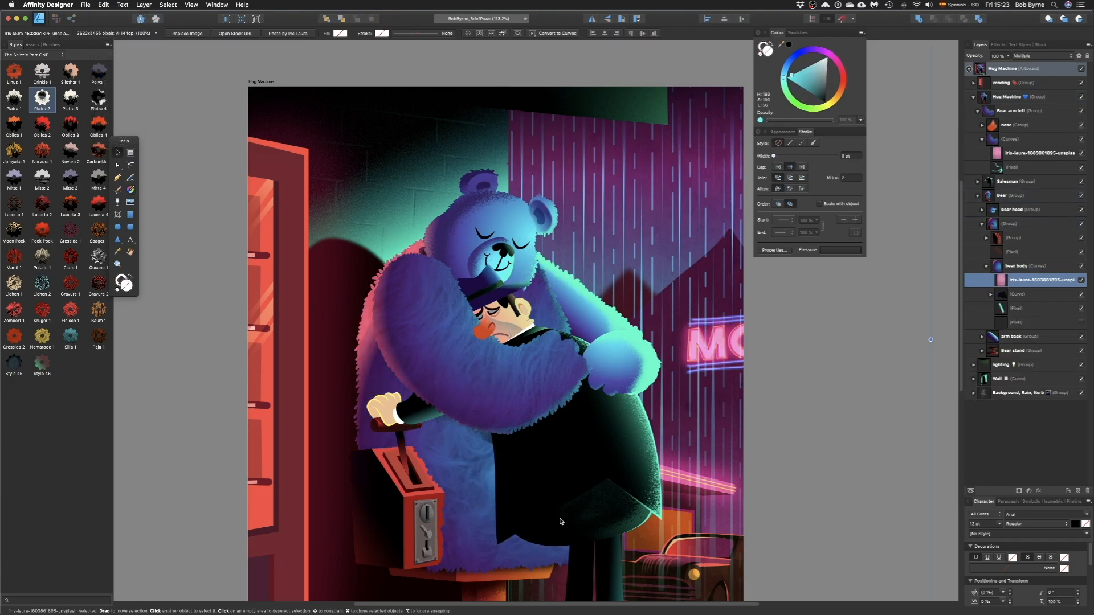
left_click_drag(560, 521, 577, 529)
- Paste the fur photo inside the curve of the bear's back arm
left_click(587, 311)
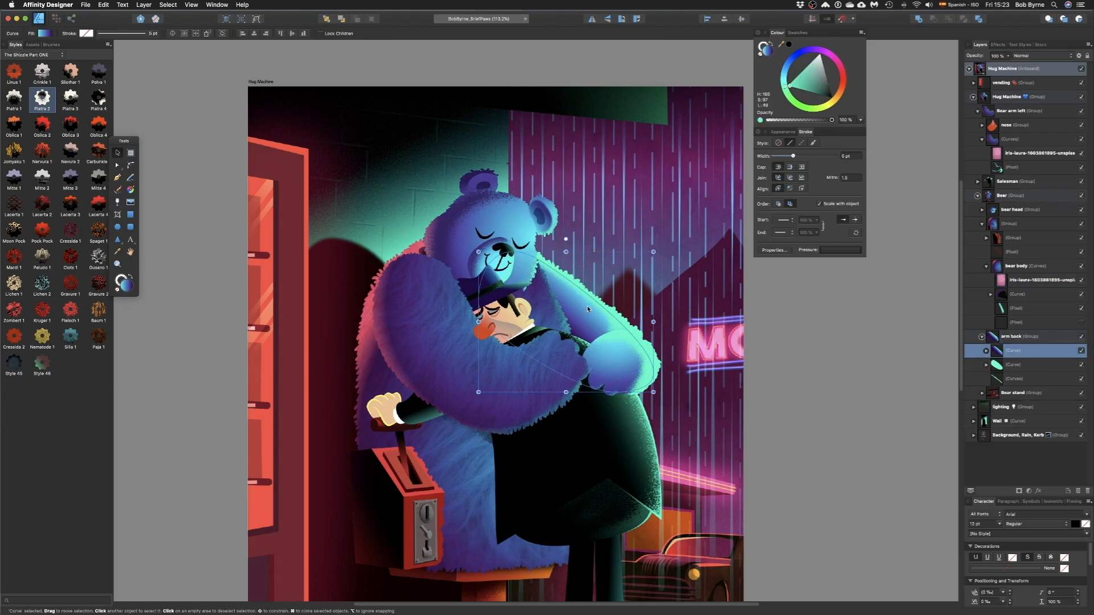
left_click(104, 5)
left_click(117, 76)
- Paste the fur photo inside the bear's head curves and draw a short linear grey gradient fill on the photo
double_click(499, 209)
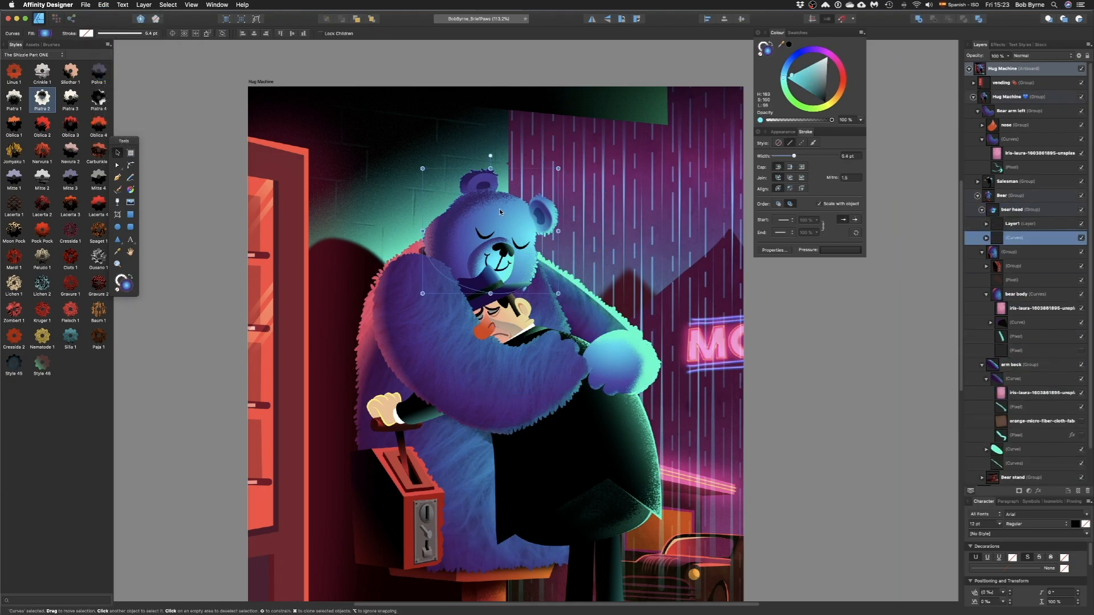
left_click(106, 5)
left_click(117, 75)
key("g")
left_click_drag(492, 216, 546, 234)
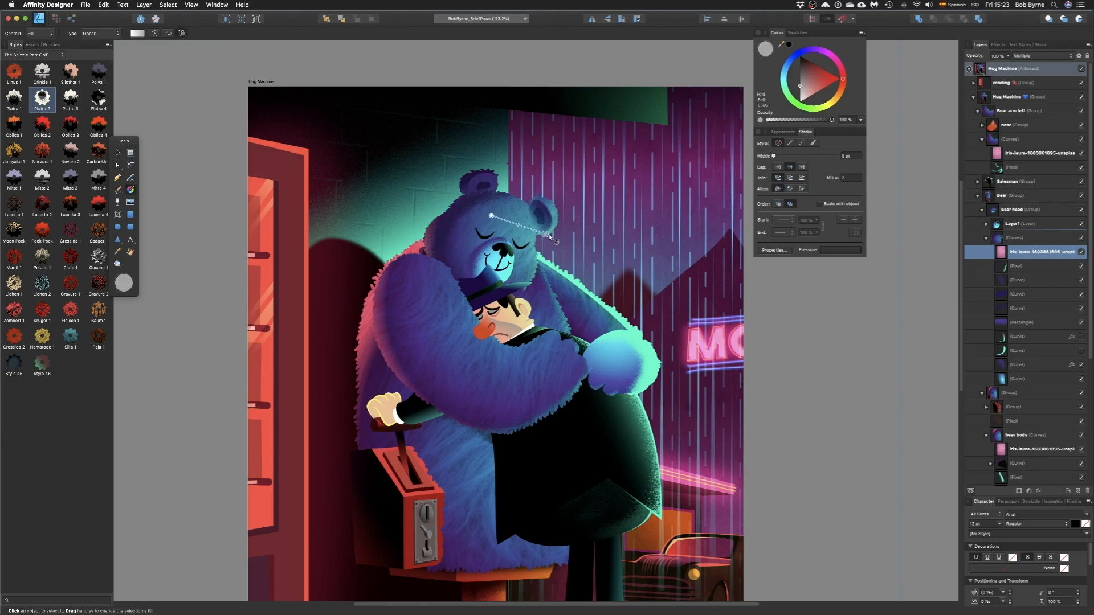
key("v")
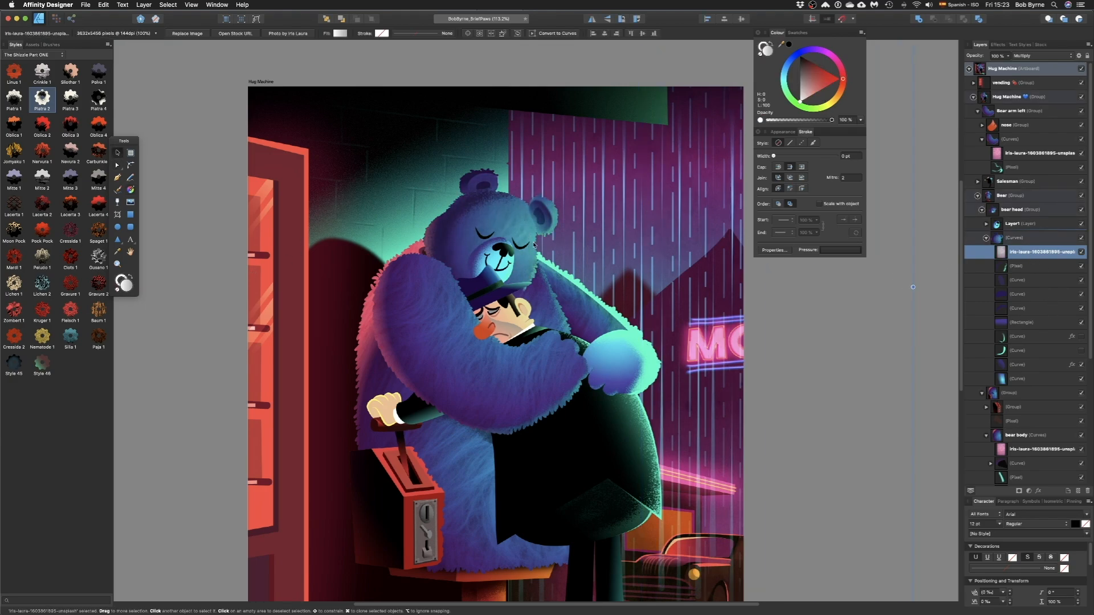
- Select the bear's paw curve within the nested Salesman group and paste the fur photo inside it
scroll(534, 245, "down", 2)
left_click(569, 282)
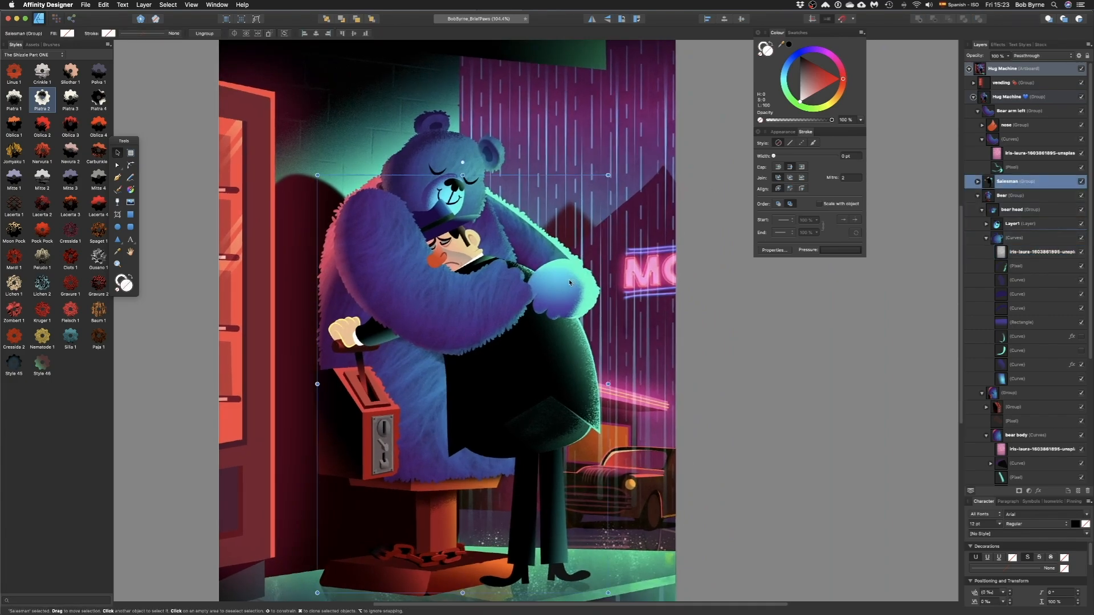
double_click(569, 282)
double_click(569, 283)
double_click(569, 283)
double_click(570, 282)
left_click(104, 5)
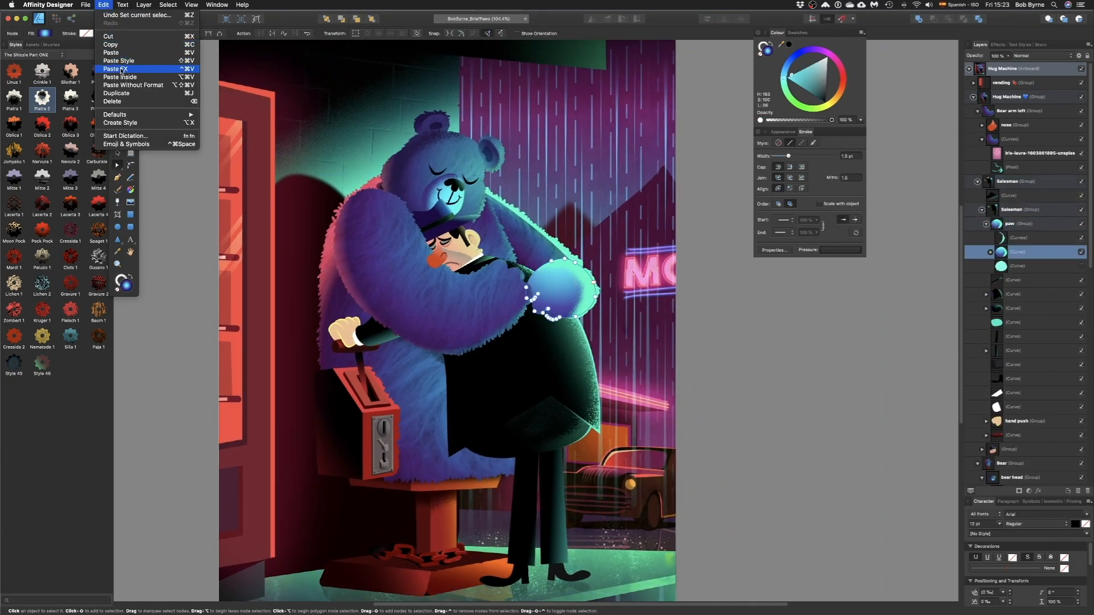
left_click(120, 77)
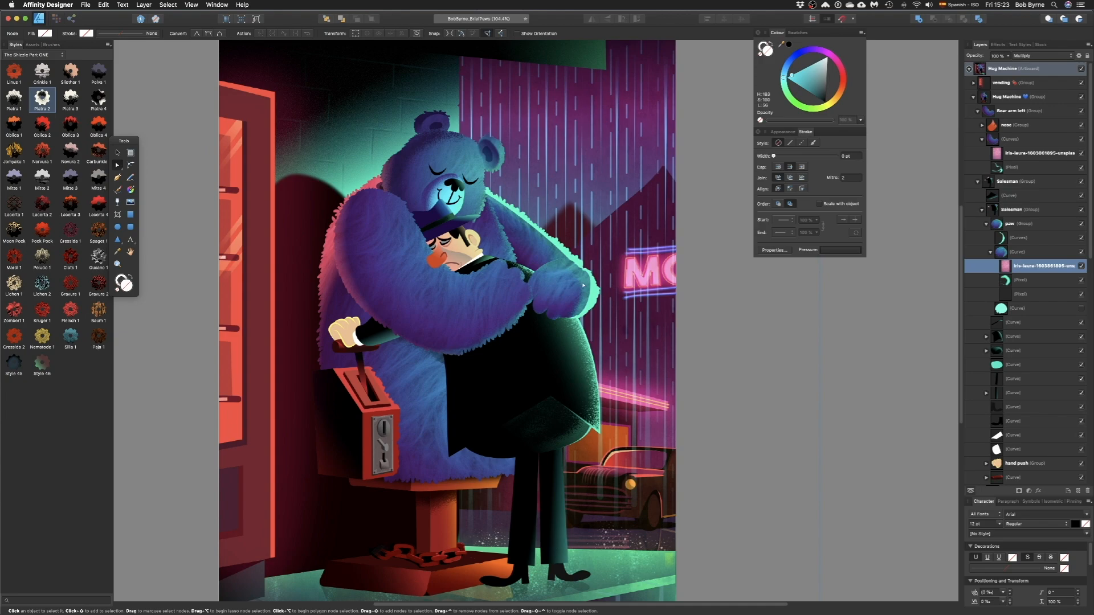
key("v")
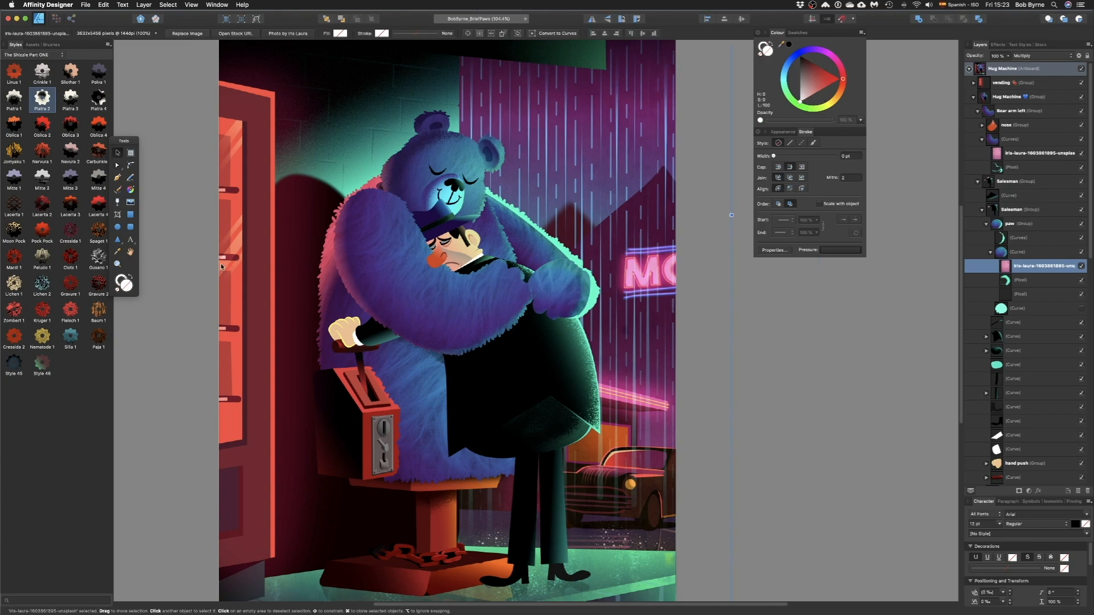
- Hide the vending group, select the Wall curve and bring up the noise amount of its gradient fill
left_click(1081, 83)
left_click(1081, 83)
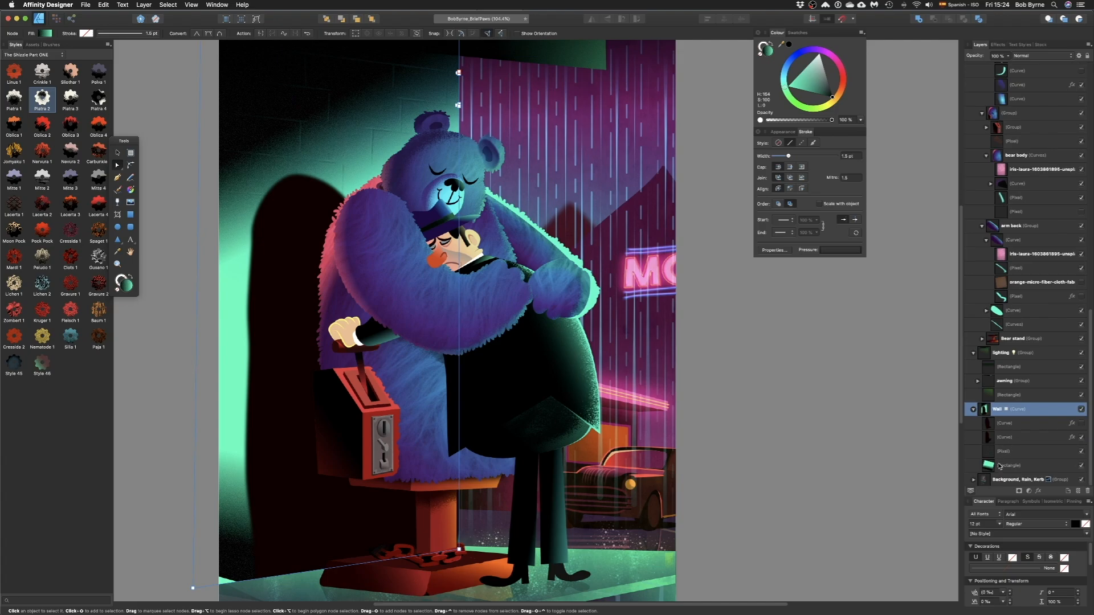
left_click(1000, 466)
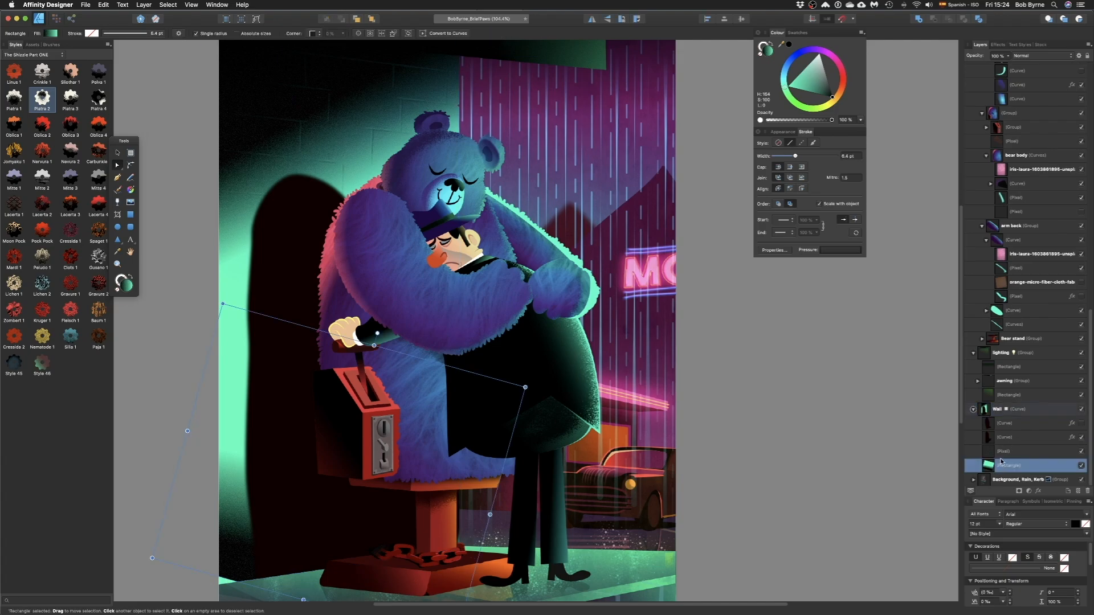
left_click(1009, 411)
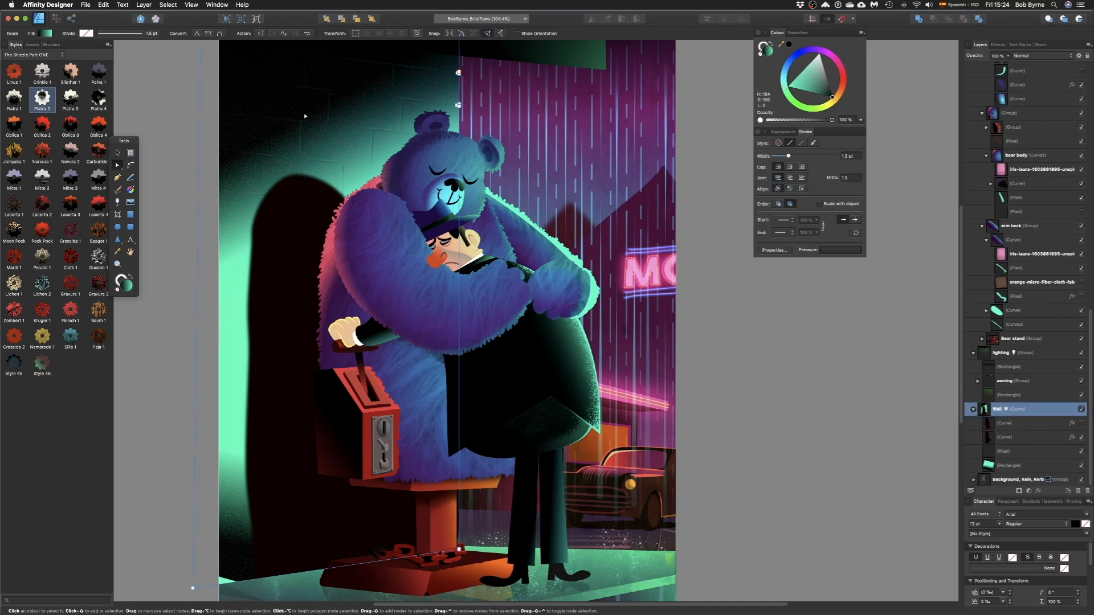
scroll(305, 116, "up", 10)
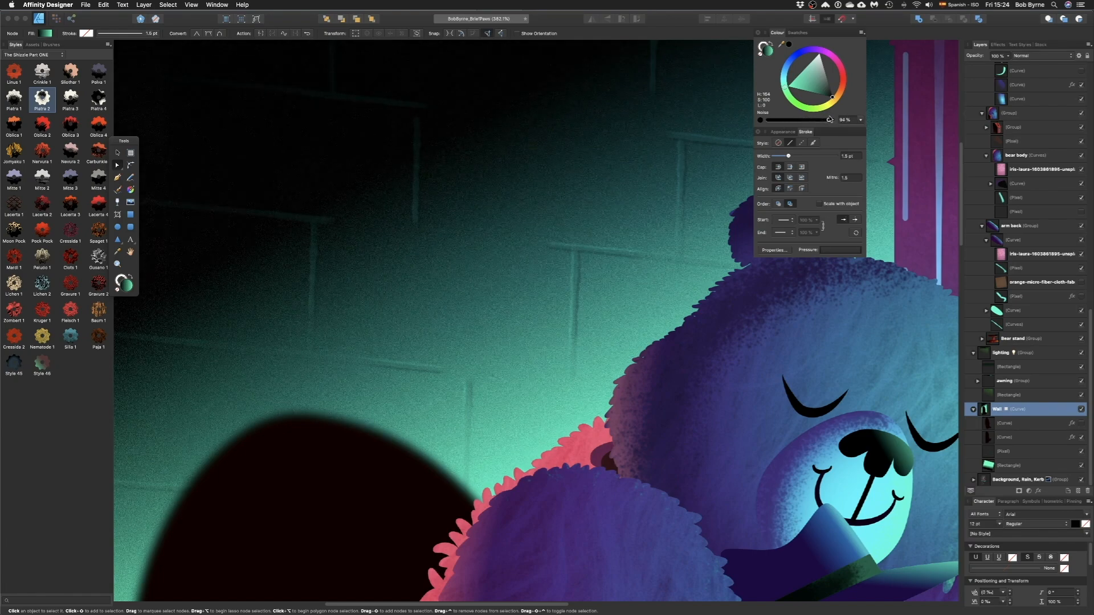
- Create a new document and demonstrate adding noise to a muted teal colour of H 183, S 19, L 44
left_click(88, 4)
left_click(242, 48)
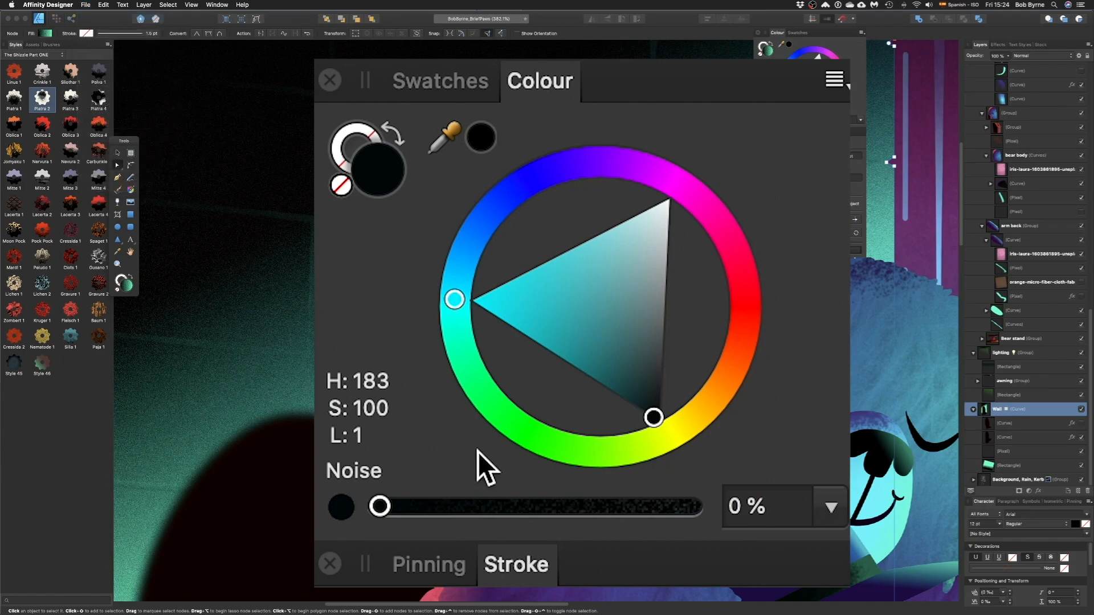
left_click(630, 320)
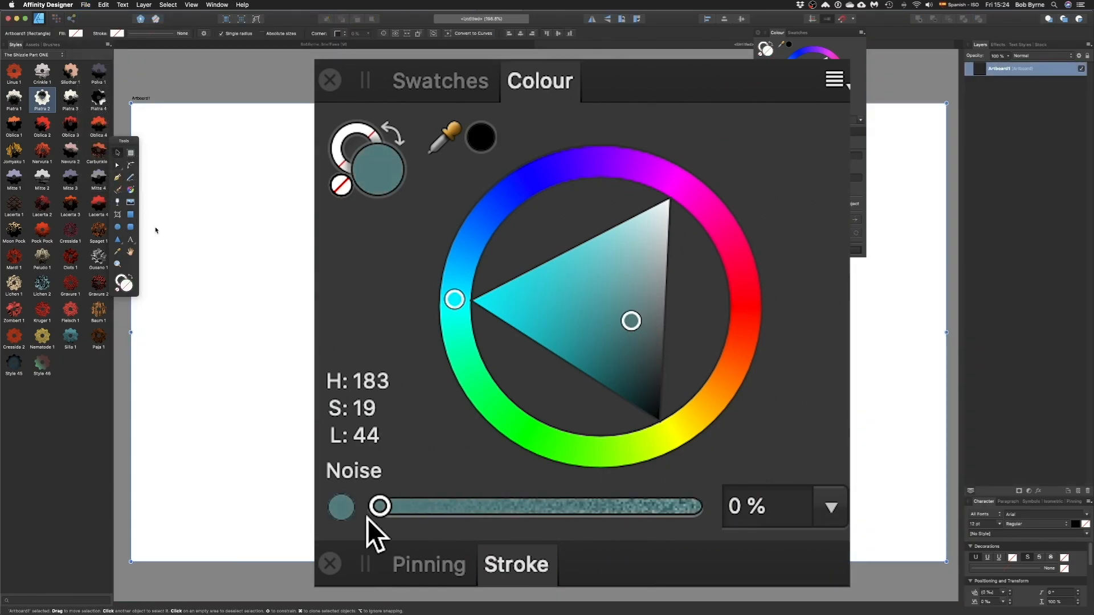
left_click_drag(382, 503, 595, 504)
- Draw a large teal circle on the artboard and give it a linear gradient with 100% noise on the darker stop
left_click(117, 227)
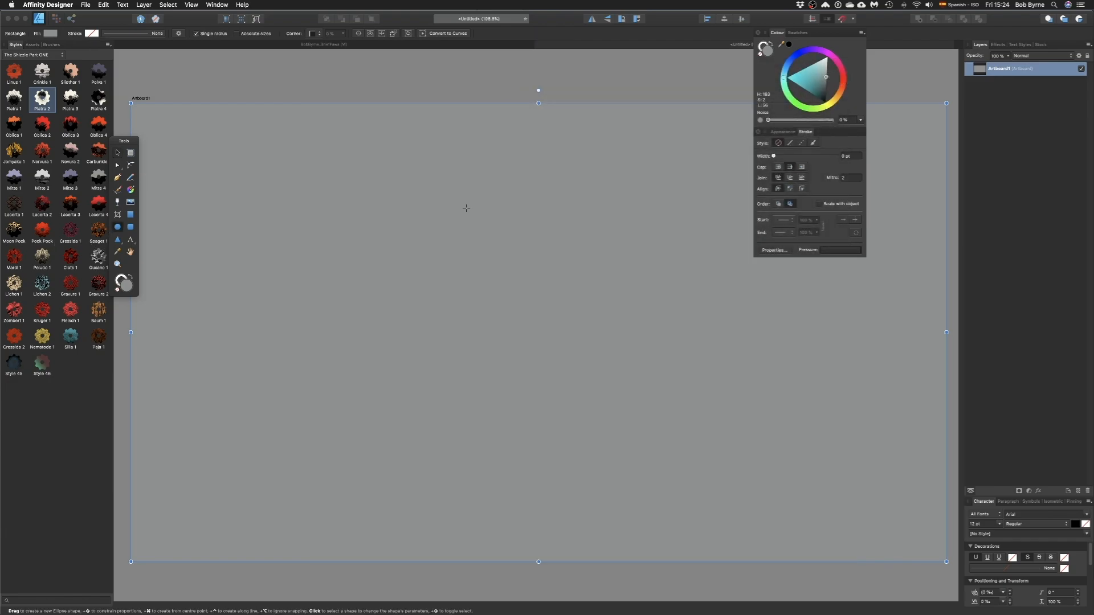
left_click_drag(642, 412, 657, 470)
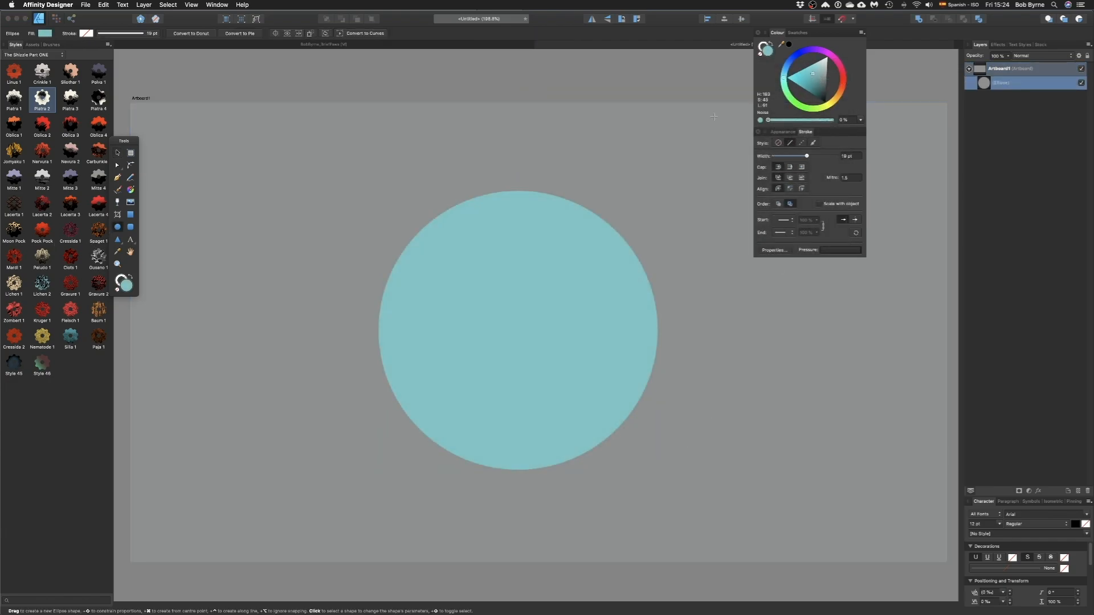
key("g")
left_click_drag(468, 350, 554, 237)
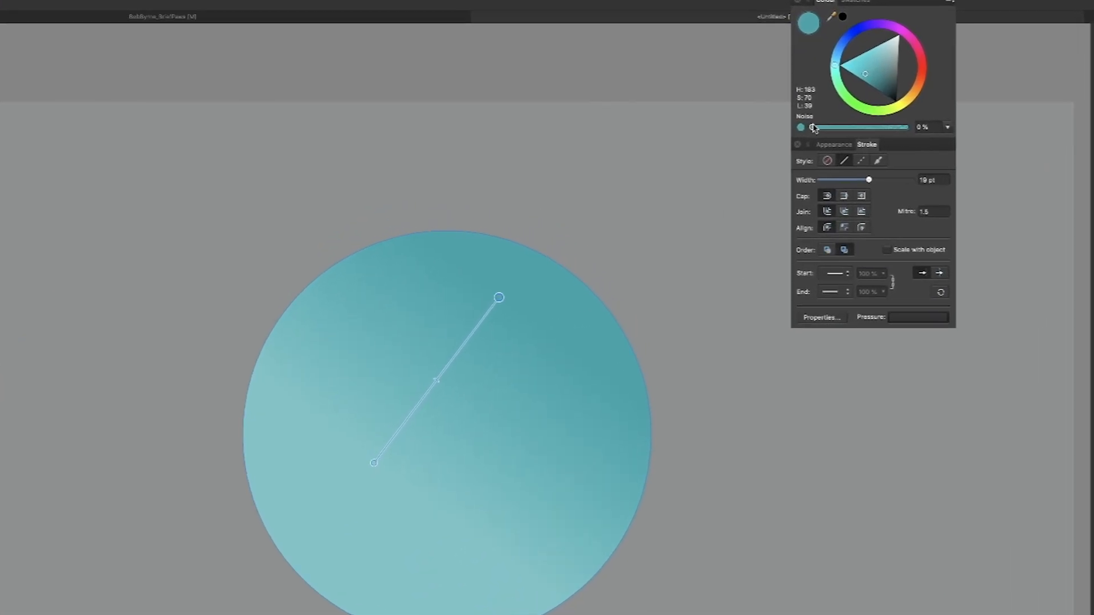
left_click_drag(768, 120, 828, 121)
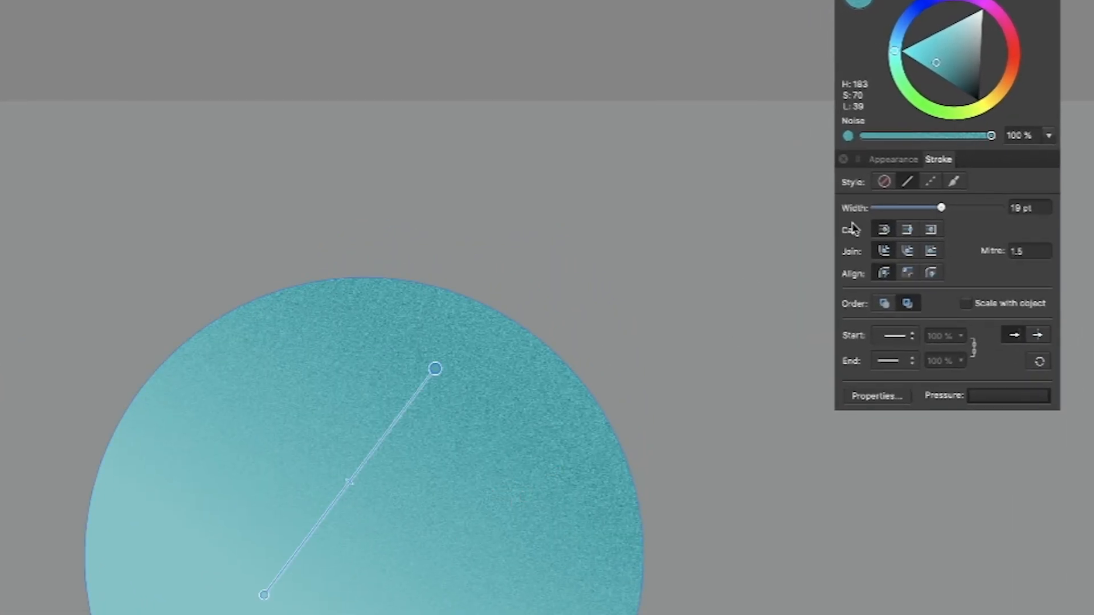
left_click_drag(435, 369, 490, 328)
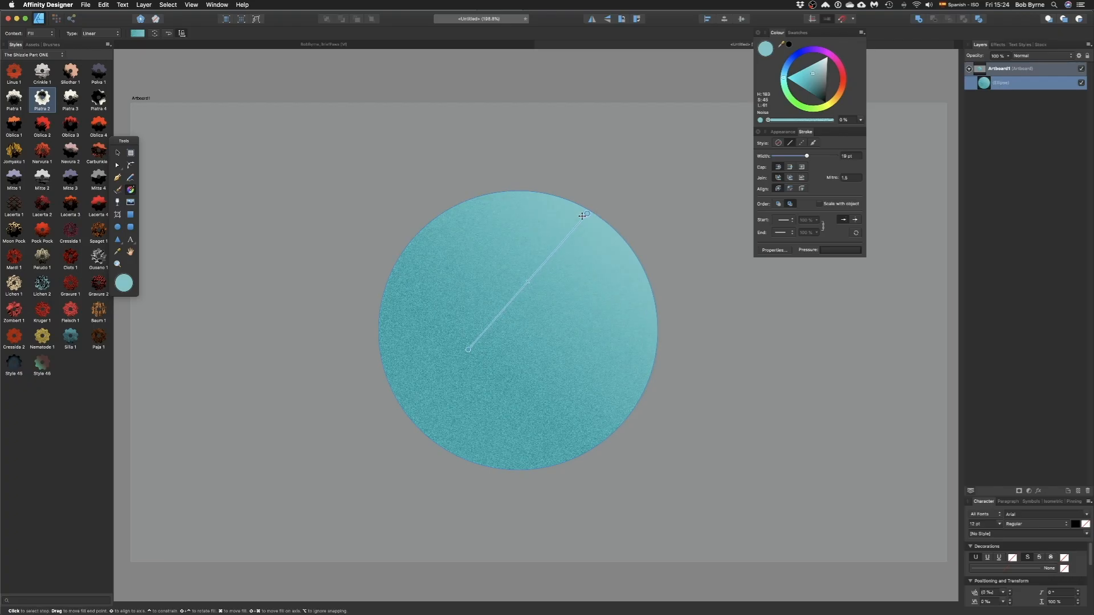
- Paste the fur photo inside the circle, keep its blend mode on Multiply and lower its opacity to 60%
left_click(103, 5)
left_click(117, 74)
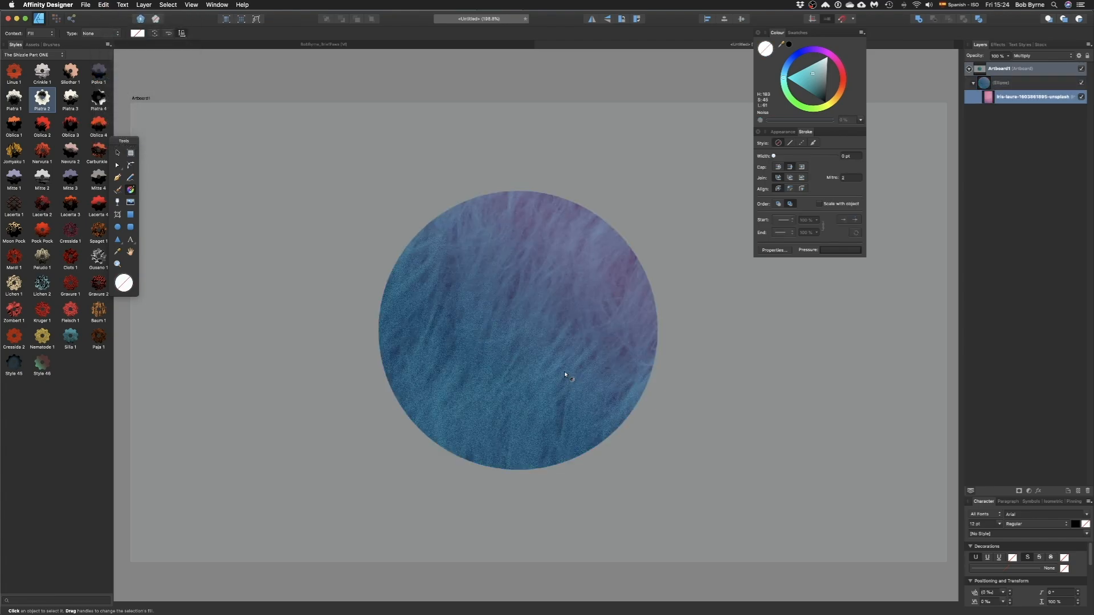
left_click(1038, 56)
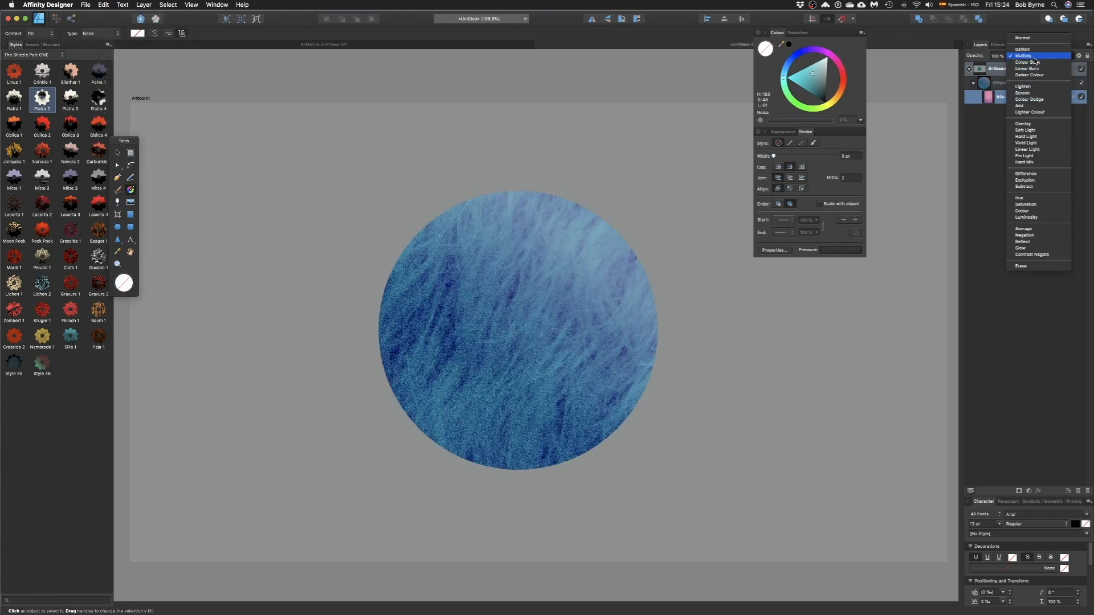
left_click(1039, 56)
key("3")
key("5")
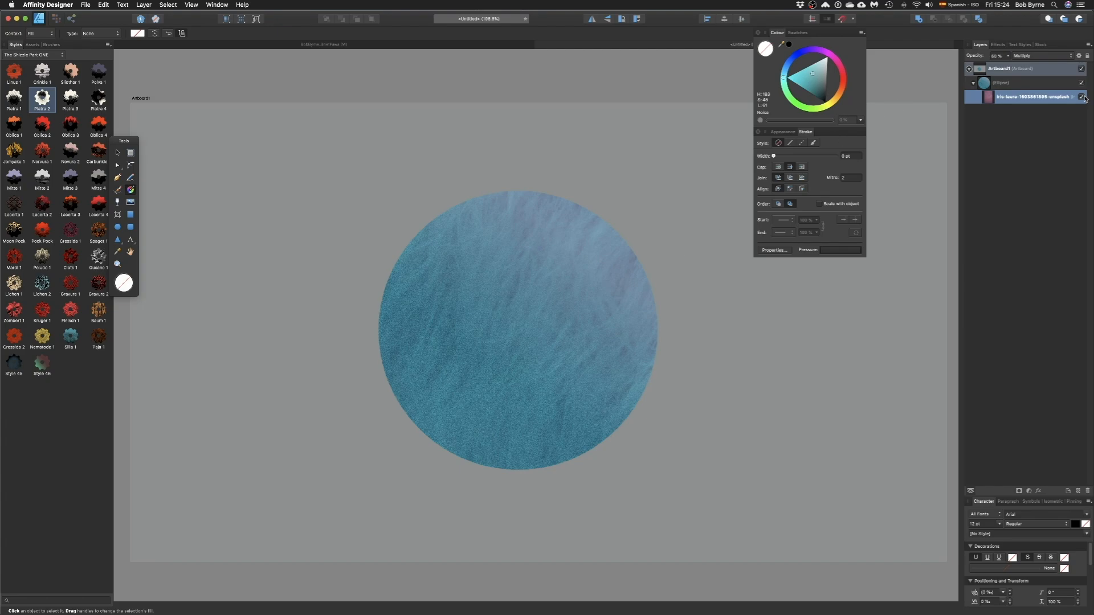
- Hide the fur photo clipped inside the circle, select the circle and return to the bear illustration document
left_click(1082, 97)
left_click(1029, 86)
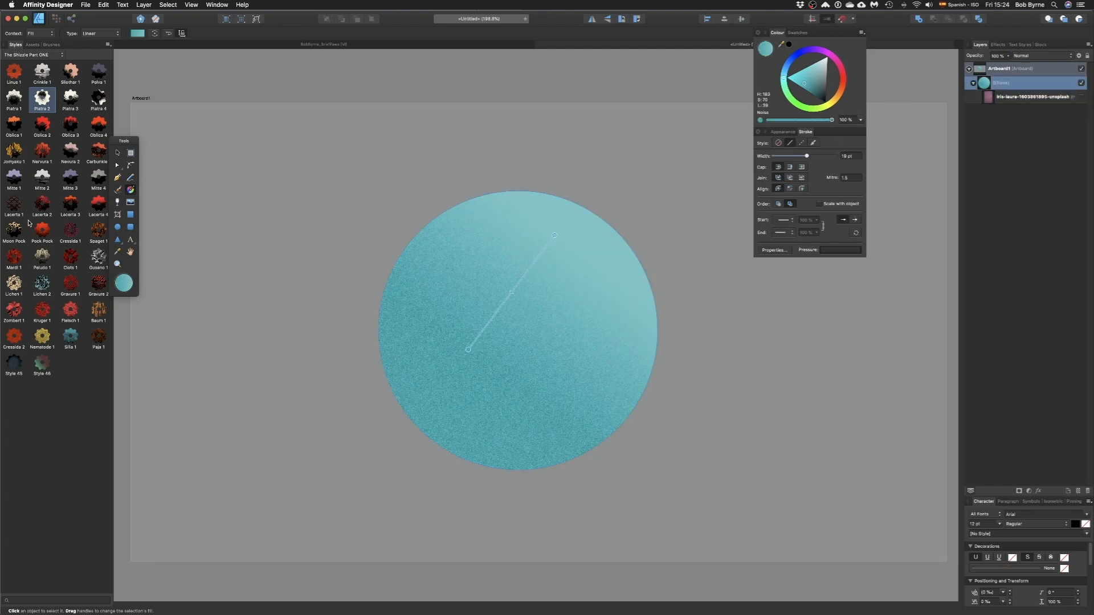
left_click(36, 74)
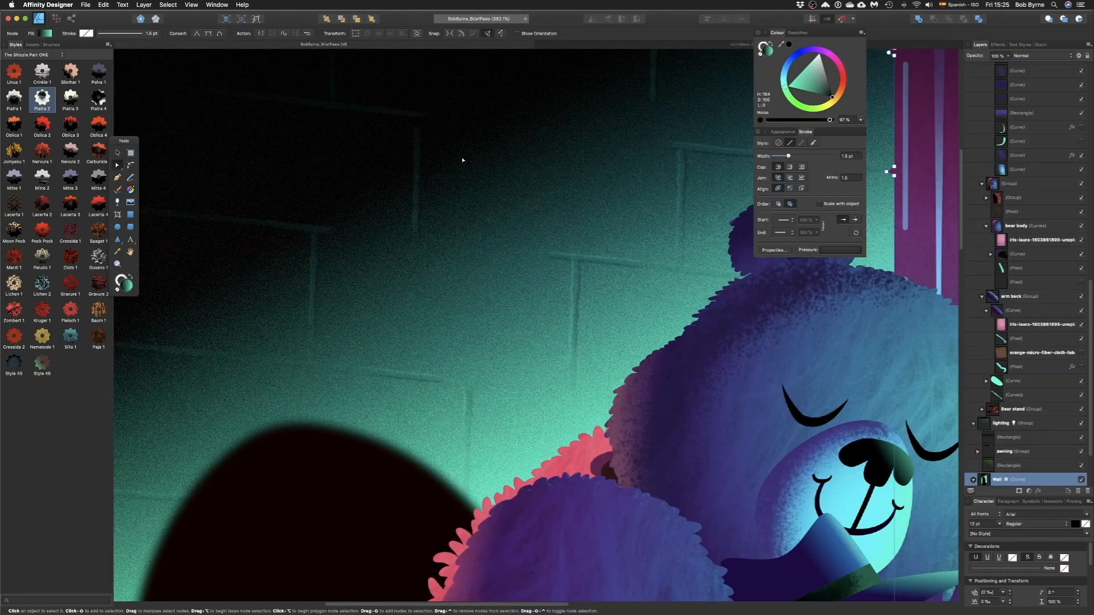
- Show the vending group in the Hug Machine artboard again
scroll(491, 225, "down", 8)
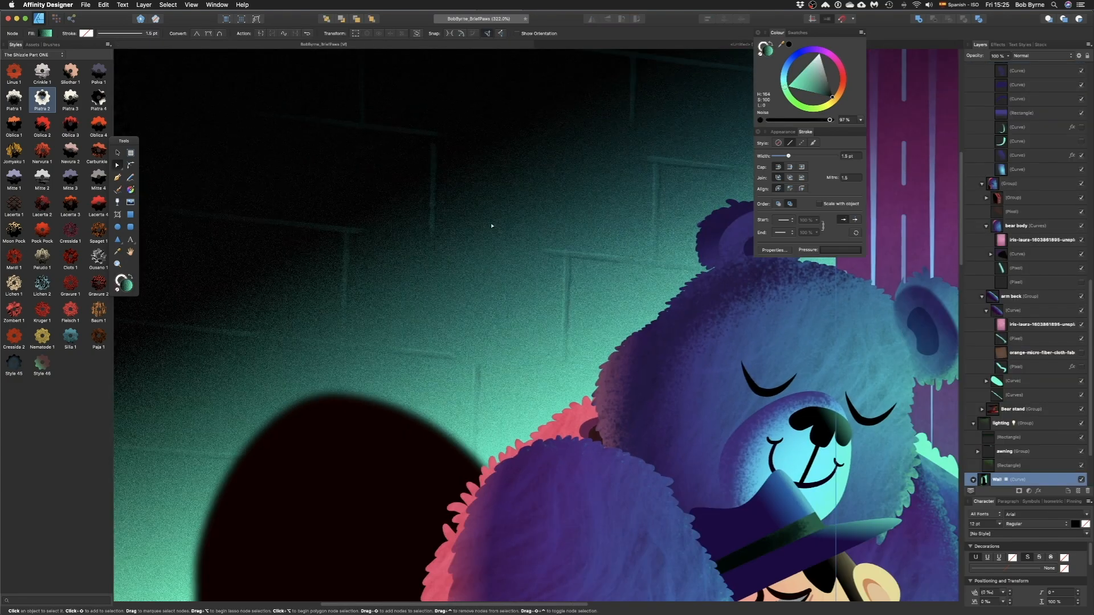
left_click_drag(532, 237, 447, 158)
scroll(1061, 104, "up", 20)
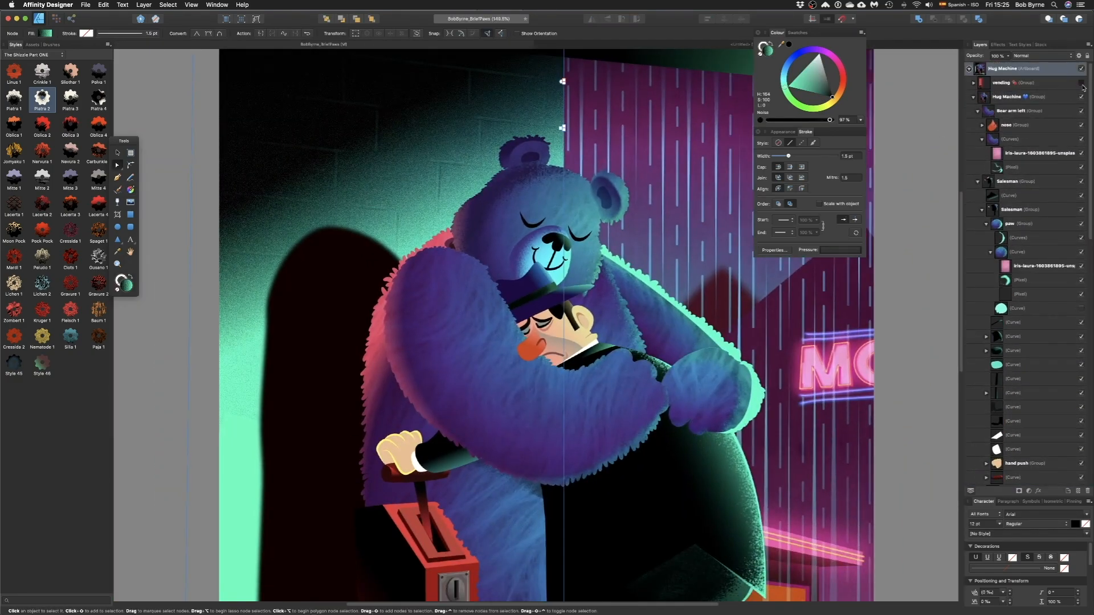
left_click(1082, 84)
- Apply the Lacerta 3 style to the front face of the bear stand's base
scroll(657, 358, "down", 3)
scroll(513, 399, "down", 6)
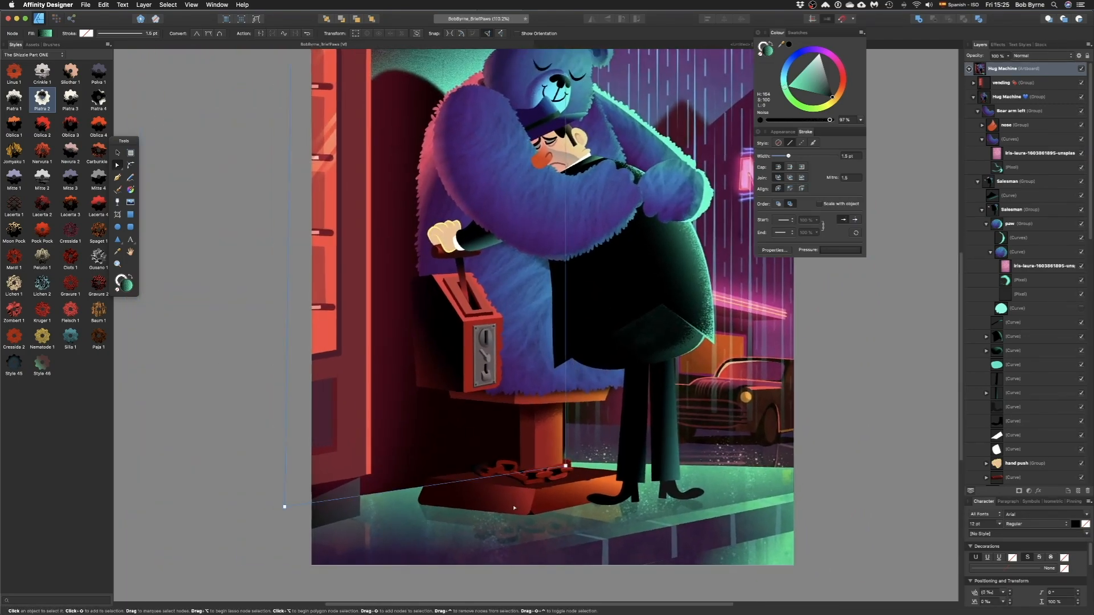
left_click(328, 502)
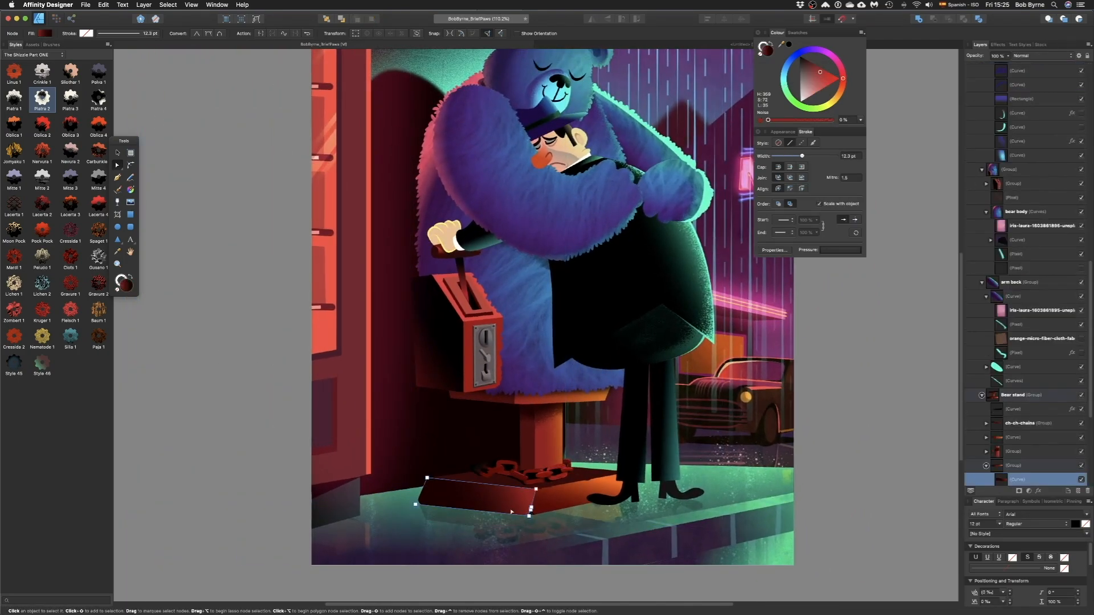
scroll(319, 504, "up", 6)
left_click(69, 205)
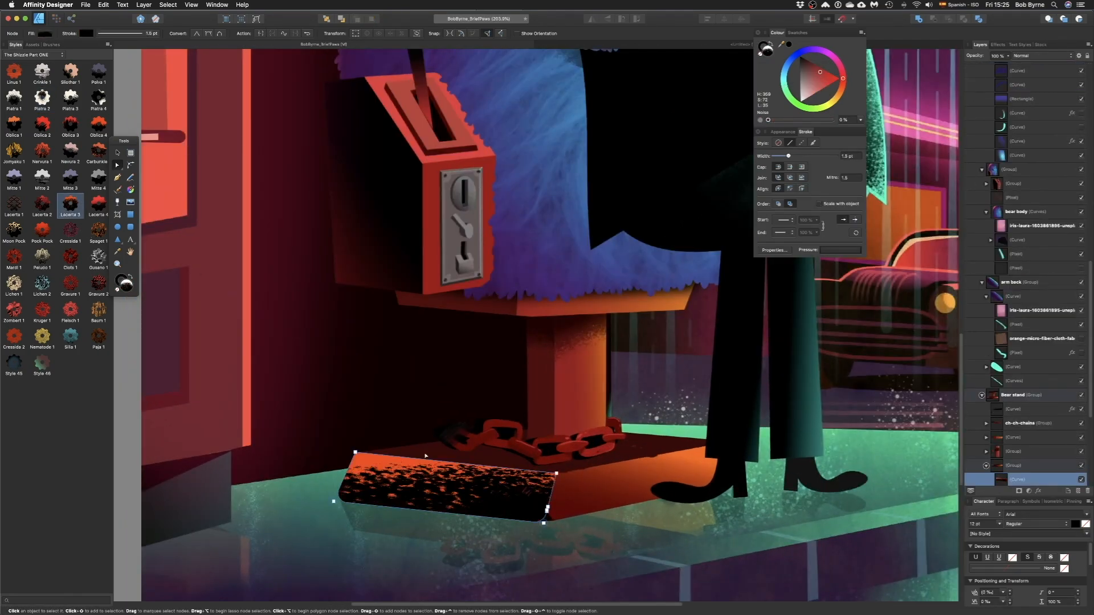
- Reposition the Lacerta texture on the stand base's front face and recolour the solid fill beneath it to a dark brown
key("g")
mouse_move(446, 488)
left_mouse_down()
mouse_move(439, 520)
mouse_move(438, 498)
left_mouse_up()
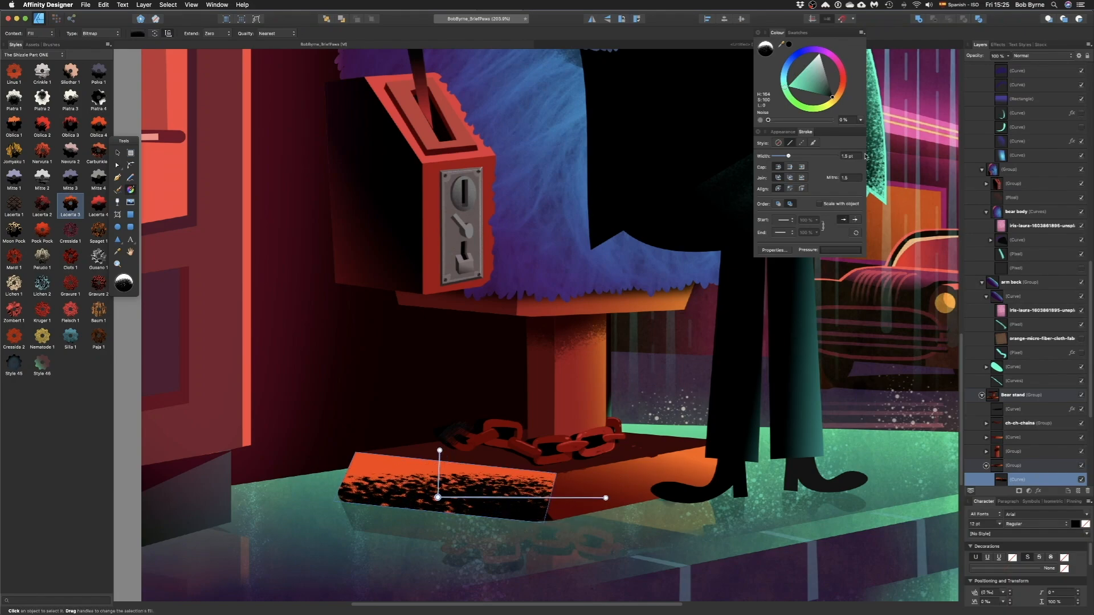
left_click(790, 131)
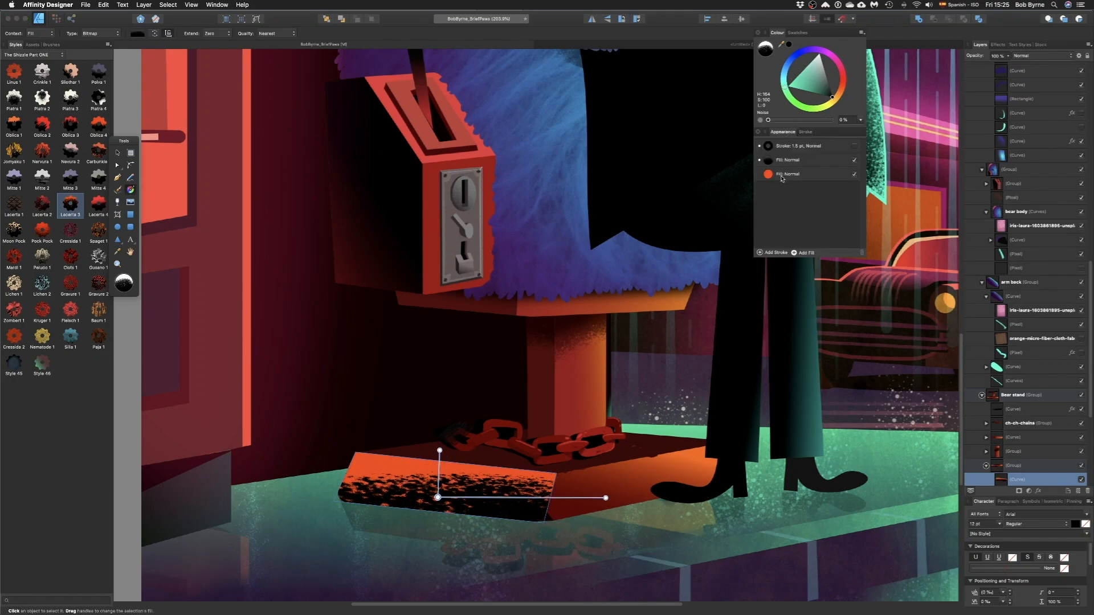
left_click(781, 175)
left_click_drag(826, 78, 814, 65)
- Apply the Oblica 2 style to the front face of the bear stand's column and move its bitmap texture toward the upper edge
left_click(581, 370)
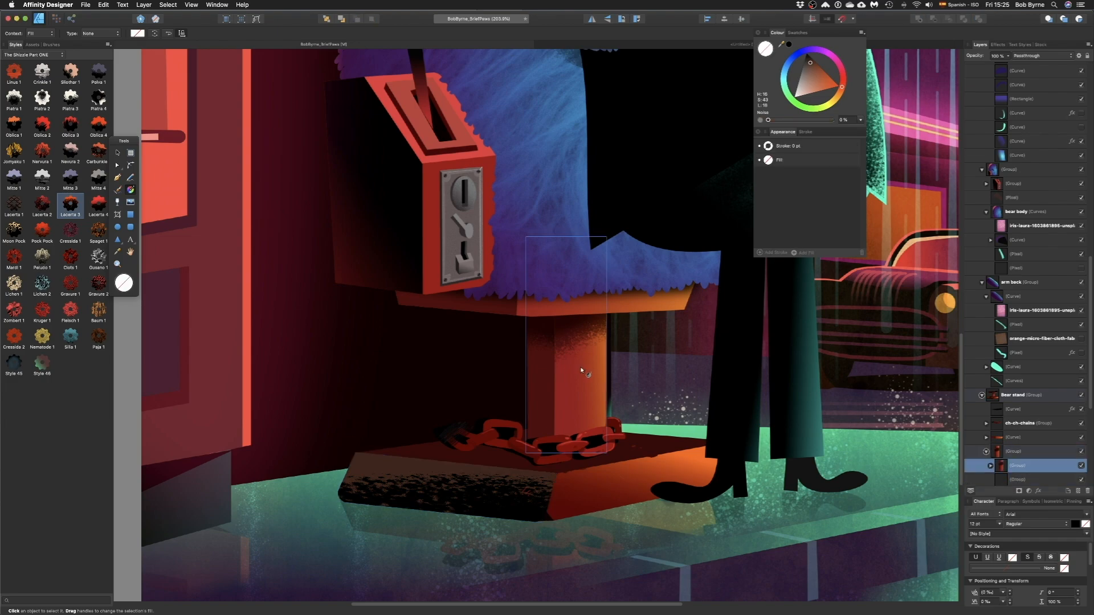
double_click(582, 373)
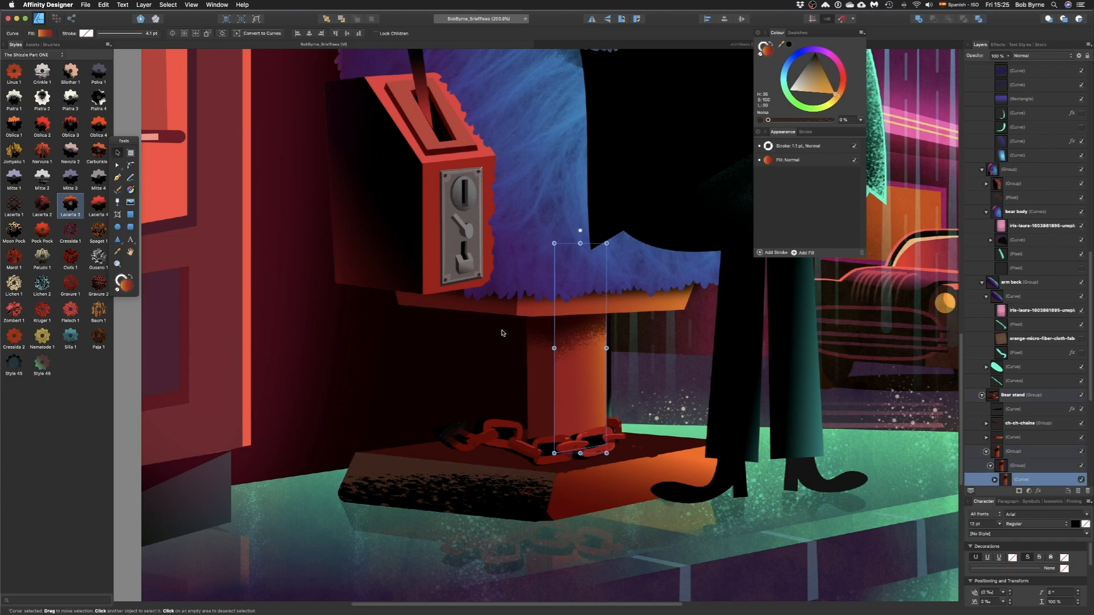
left_click(45, 129)
key("g")
mouse_move(574, 208)
left_mouse_down()
mouse_move(591, 466)
mouse_move(660, 445)
left_mouse_up()
left_click_drag(573, 342, 584, 324)
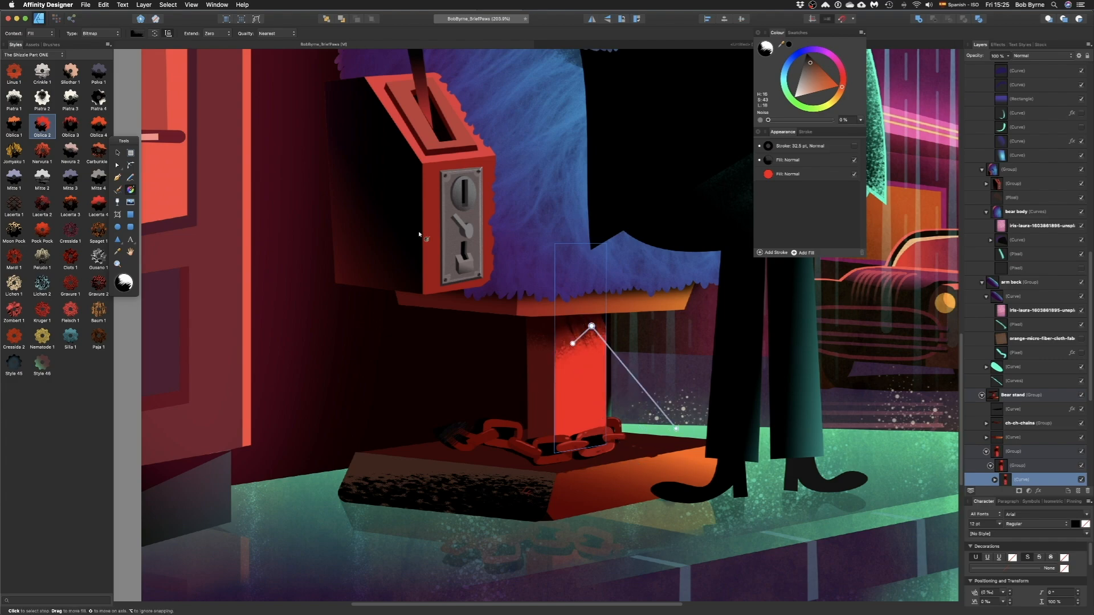
- Try placing the Glass mottle texture from the assets and pasting it into the bear stand's column group
left_click(32, 44)
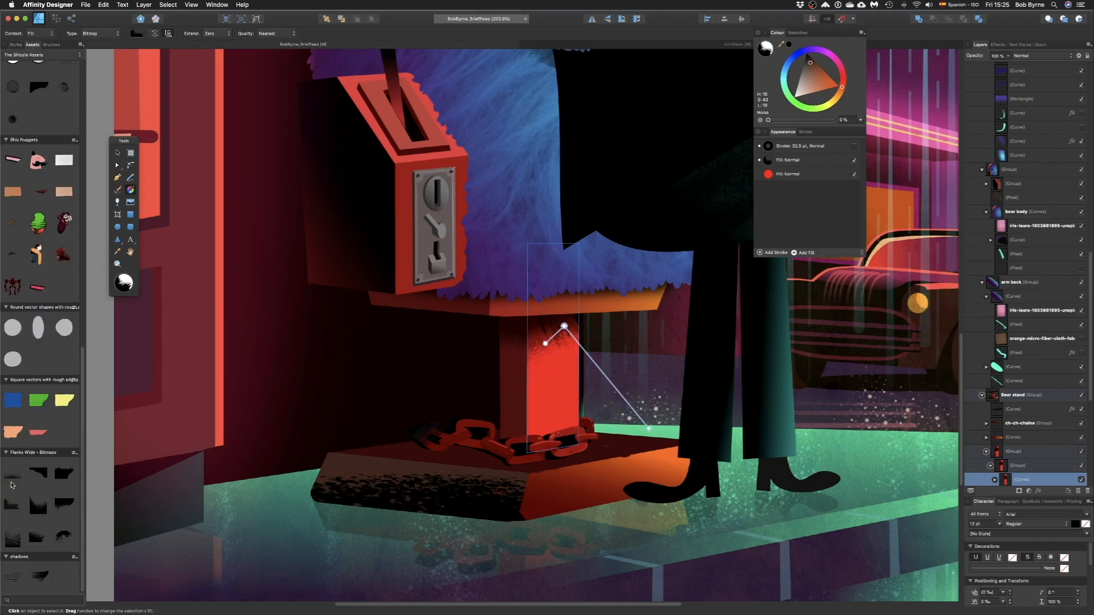
left_click(541, 344)
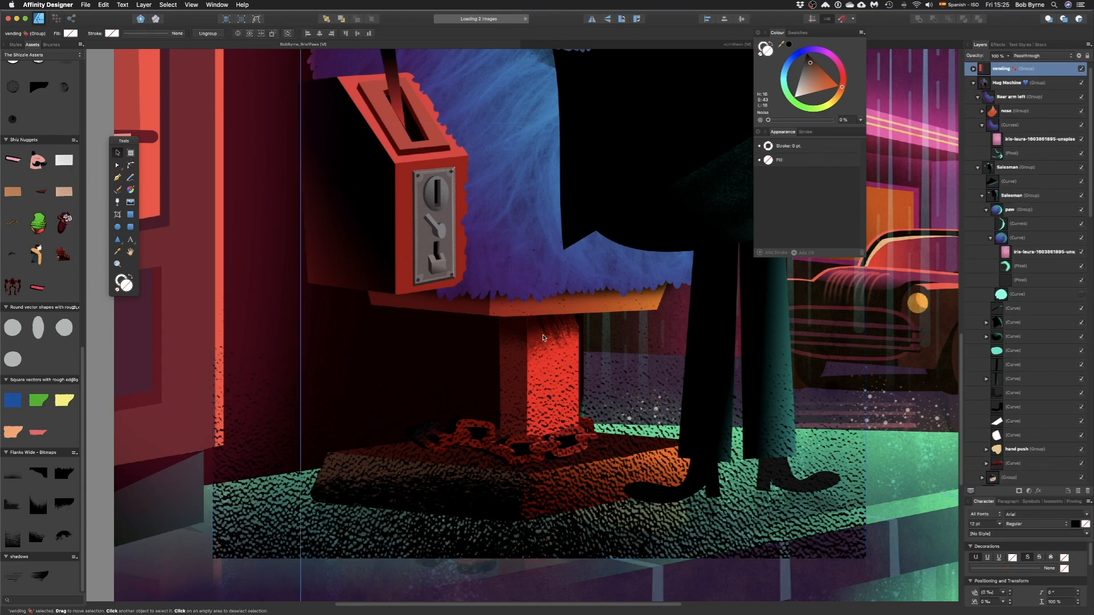
left_click(542, 357)
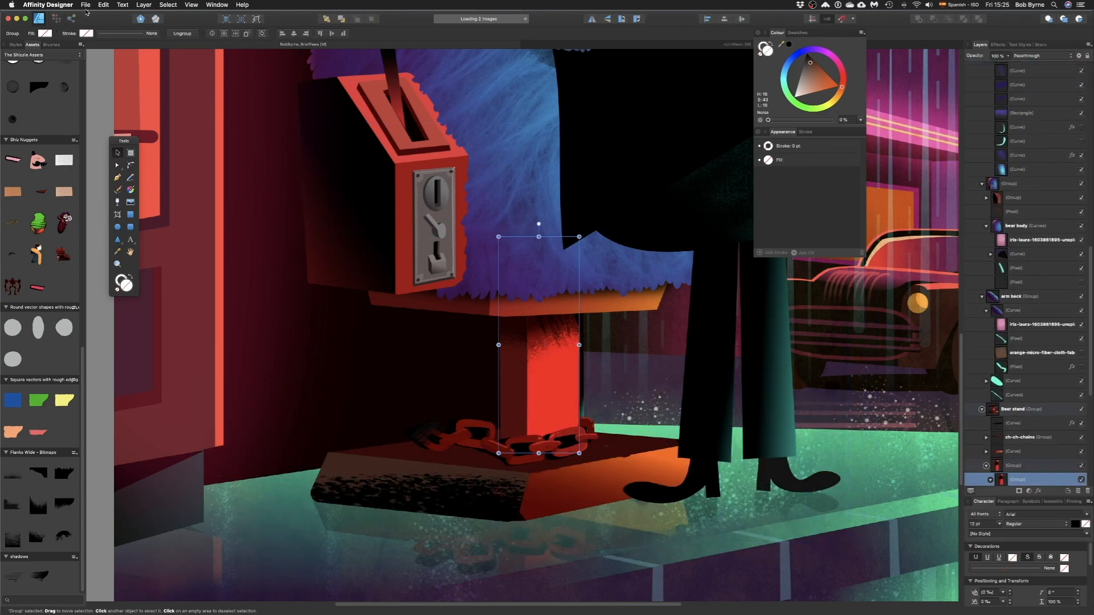
left_click(103, 4)
left_click(112, 53)
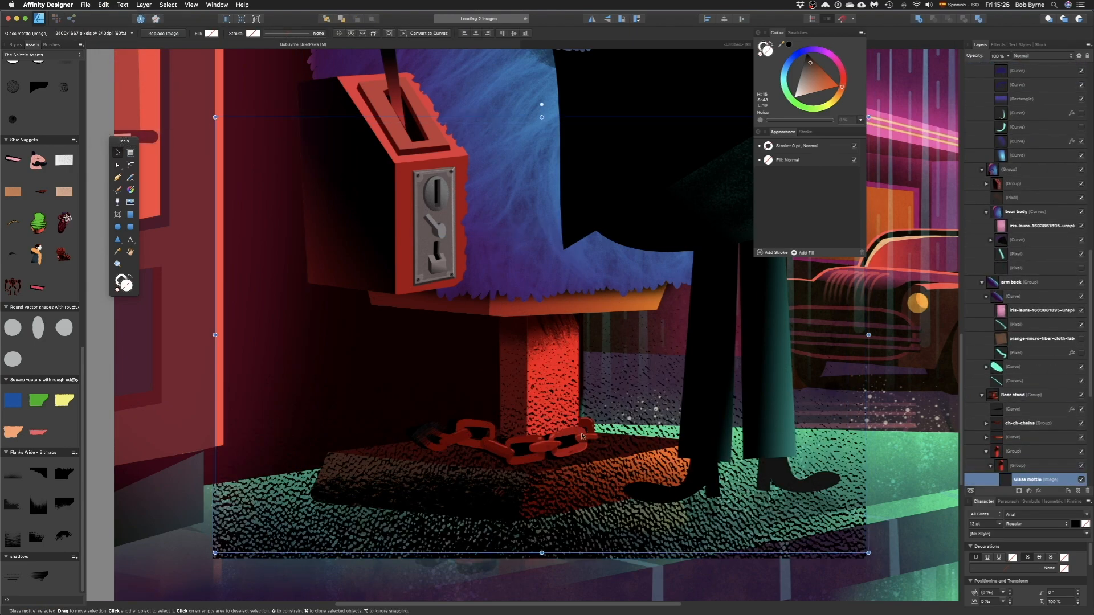
- Try clipping the Glass mottle image inside the column's front face, then shrink and rotate it over the face
scroll(1044, 455, "down", 2)
mouse_move(1012, 431)
left_mouse_down()
mouse_move(1021, 448)
mouse_move(1029, 431)
left_mouse_up()
left_click(995, 426)
left_click_drag(852, 423, 560, 269)
left_click_drag(526, 197, 648, 407)
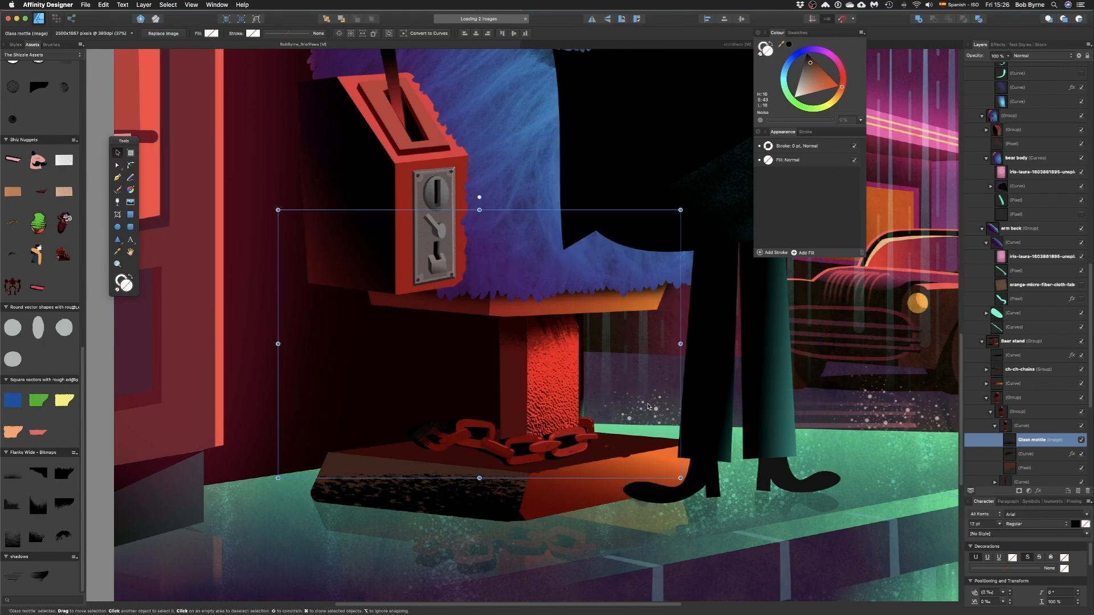
left_click_drag(683, 206, 282, 492)
left_click_drag(462, 412, 525, 497)
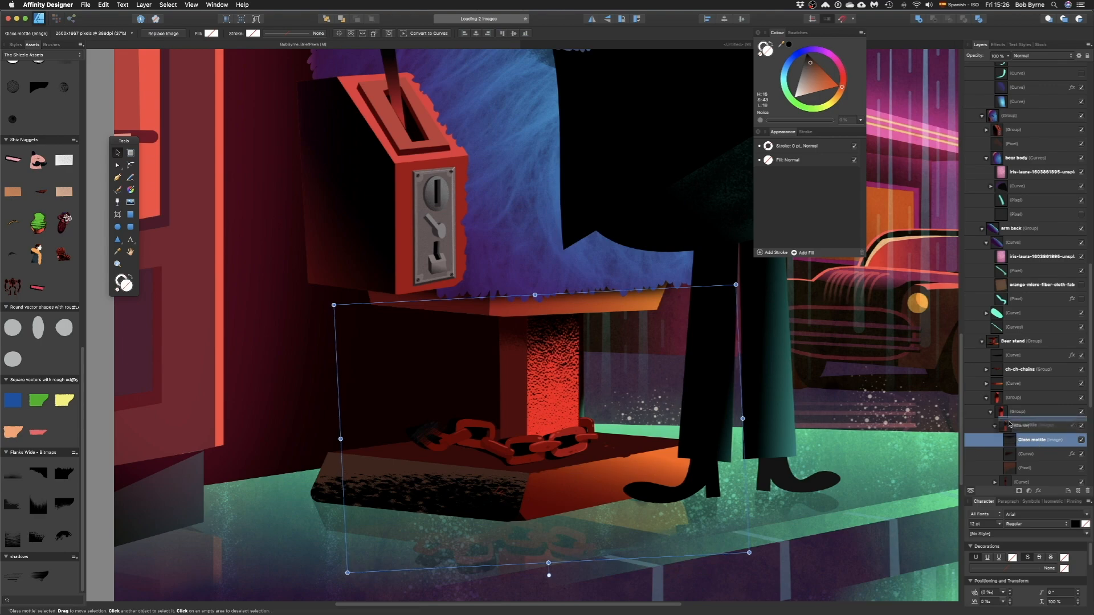
- Replace the Glass mottle texture with the flank inky bitmap asset, scale it to suit the column and cut it
left_click_drag(1009, 424, 1010, 425)
left_click_drag(569, 329, 561, 330)
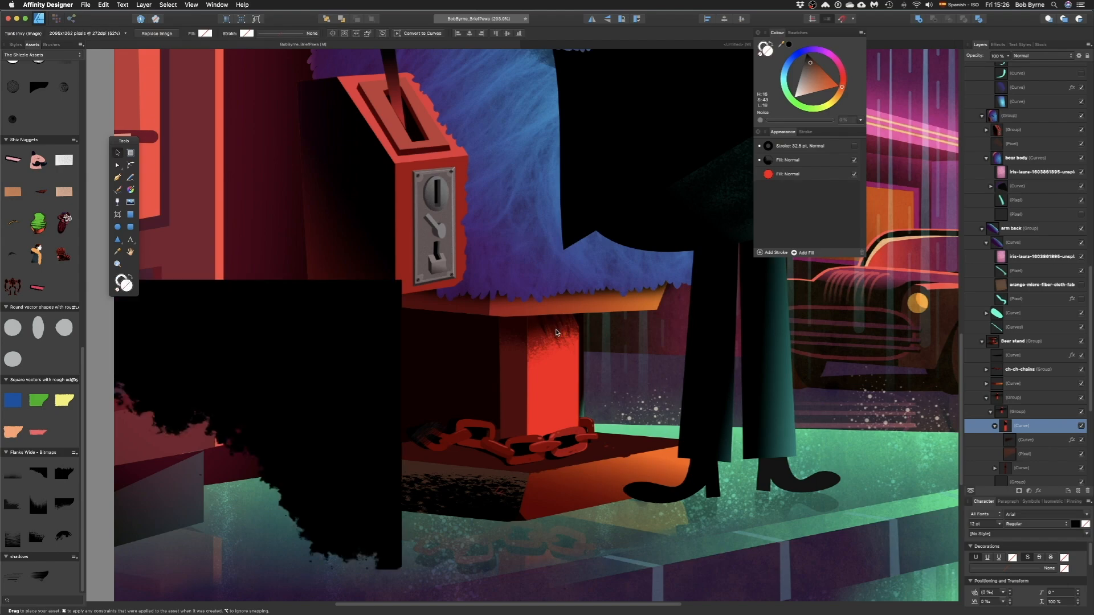
left_click_drag(320, 180, 661, 385)
left_click_drag(757, 406, 560, 330)
key("super+x")
- Paste the flank inky image inside the column's front face, position it over the upper part and lower its opacity
left_click(550, 379)
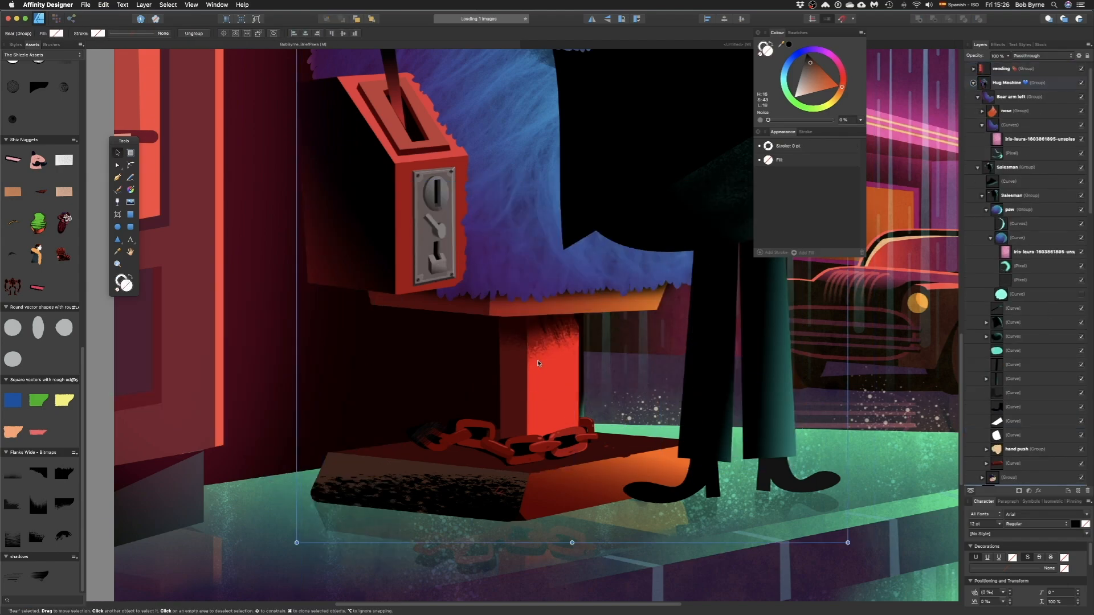
double_click(550, 379)
double_click(550, 379)
key("super+v")
left_click_drag(1013, 321, 1032, 356)
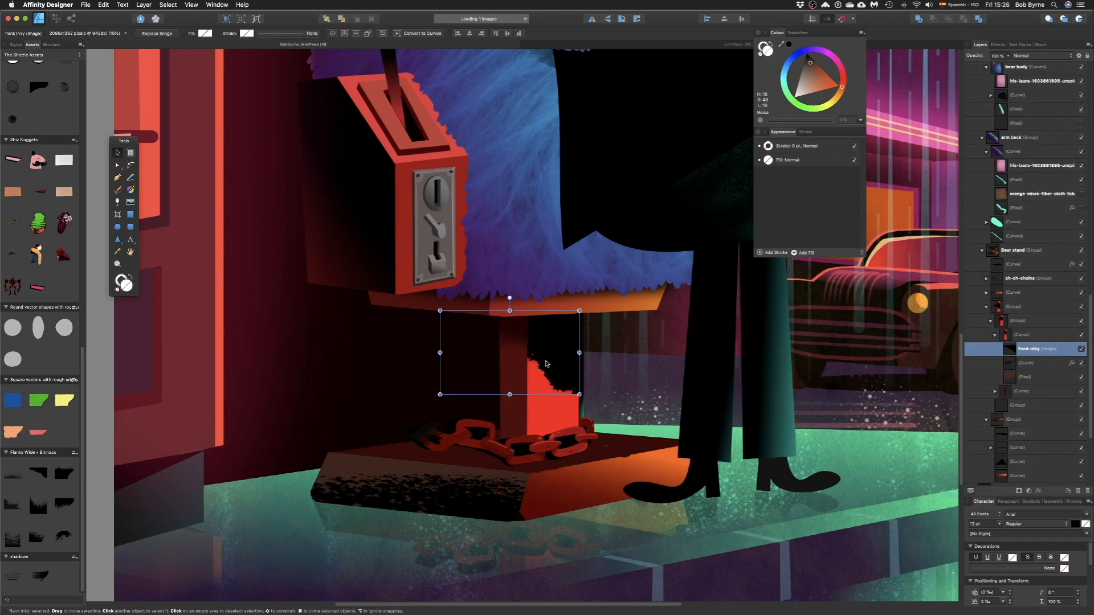
mouse_move(546, 364)
left_mouse_down()
mouse_move(552, 333)
mouse_move(548, 351)
left_mouse_up()
- Select the salesman's front leg and shoe together, try moving them aside and undo the move
scroll(548, 349, "down", 5)
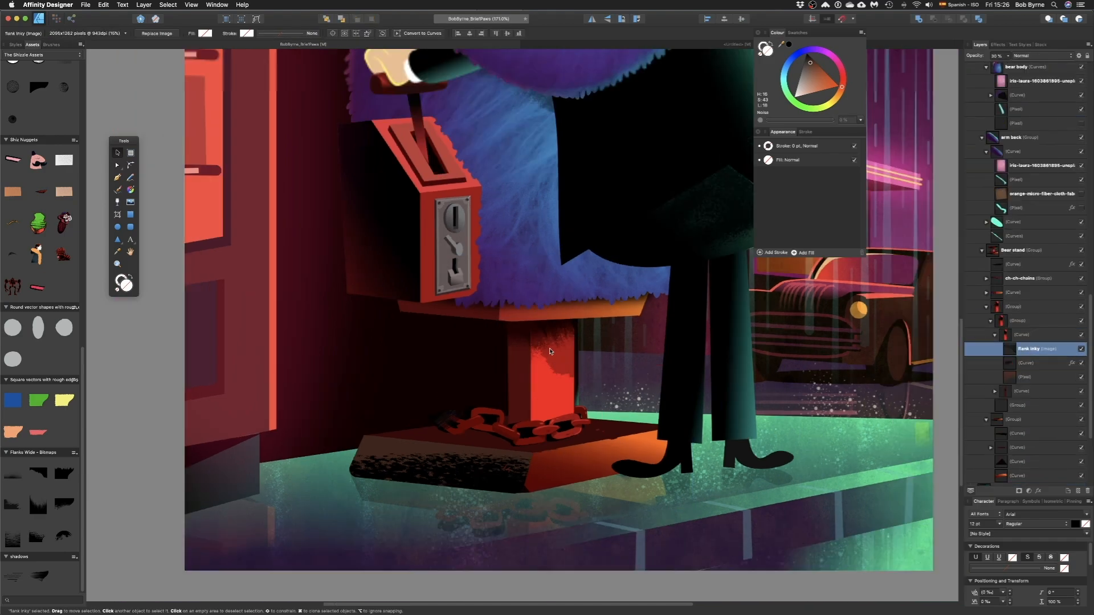
left_click(329, 235)
left_click_drag(514, 222, 492, 361)
left_click(604, 485)
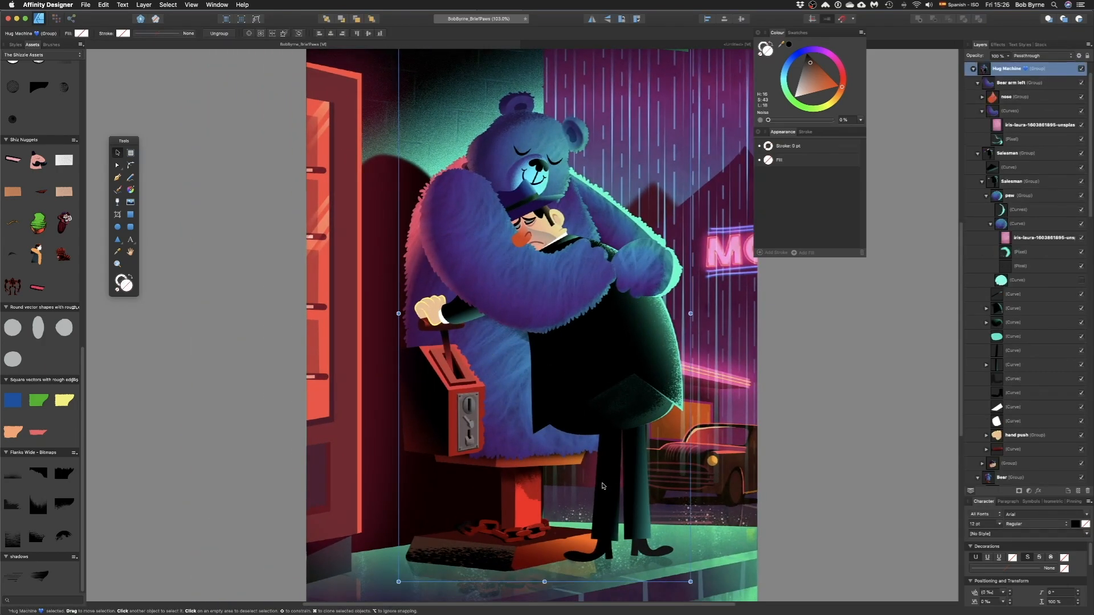
scroll(678, 491, "up", 3)
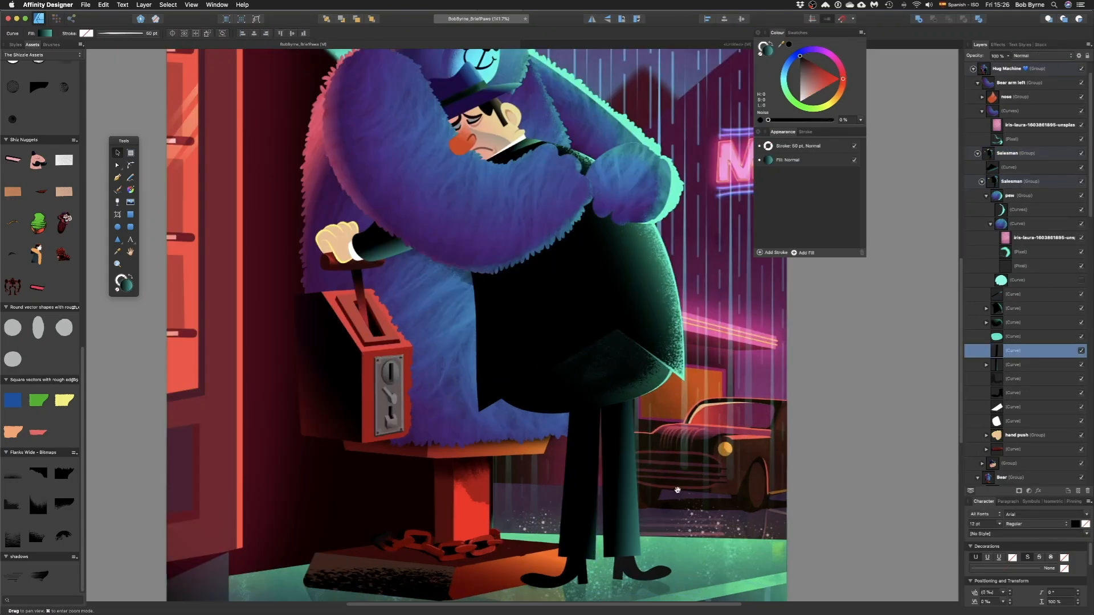
left_click_drag(679, 490, 662, 402)
left_click(527, 487, "shift")
left_click_drag(527, 486, 402, 487)
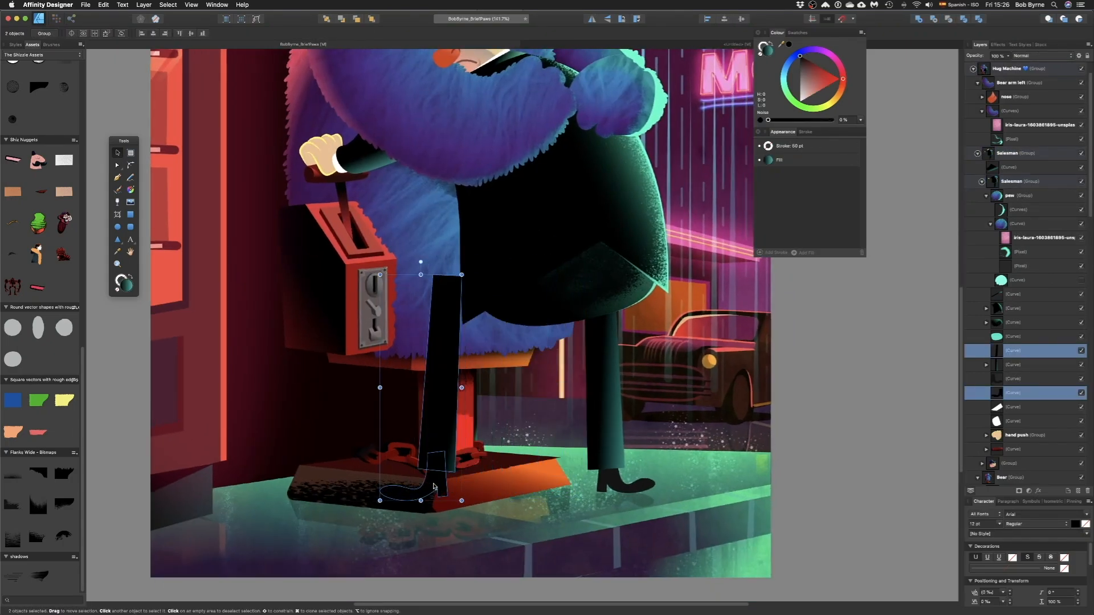
key("super+z")
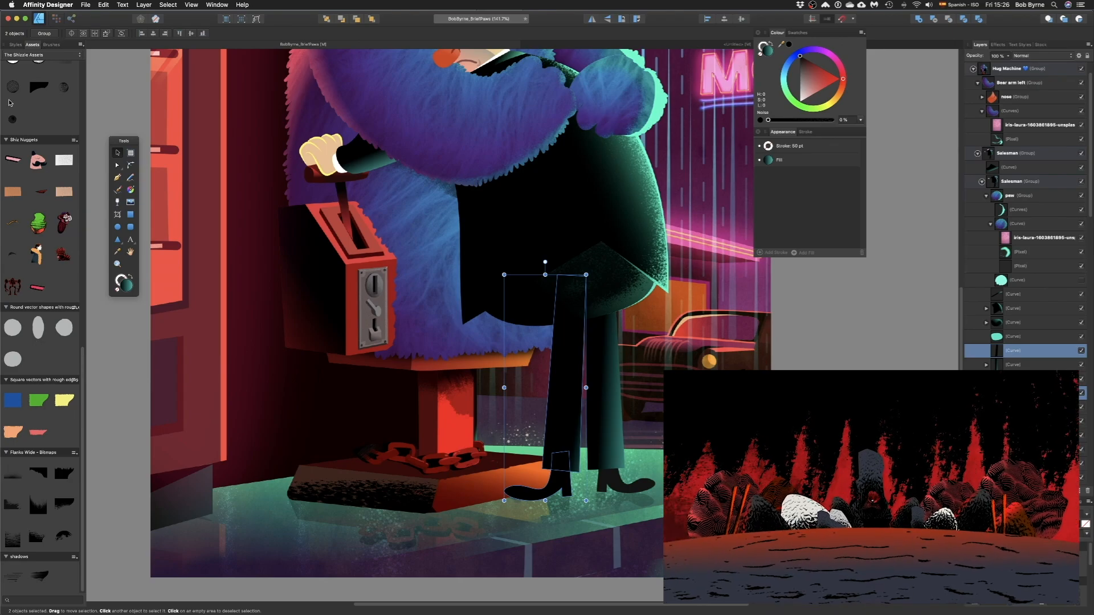
- Apply the Palva 1 style to the selected leg and shoe, then adjust the bitmap texture on the trouser leg
left_click(16, 45)
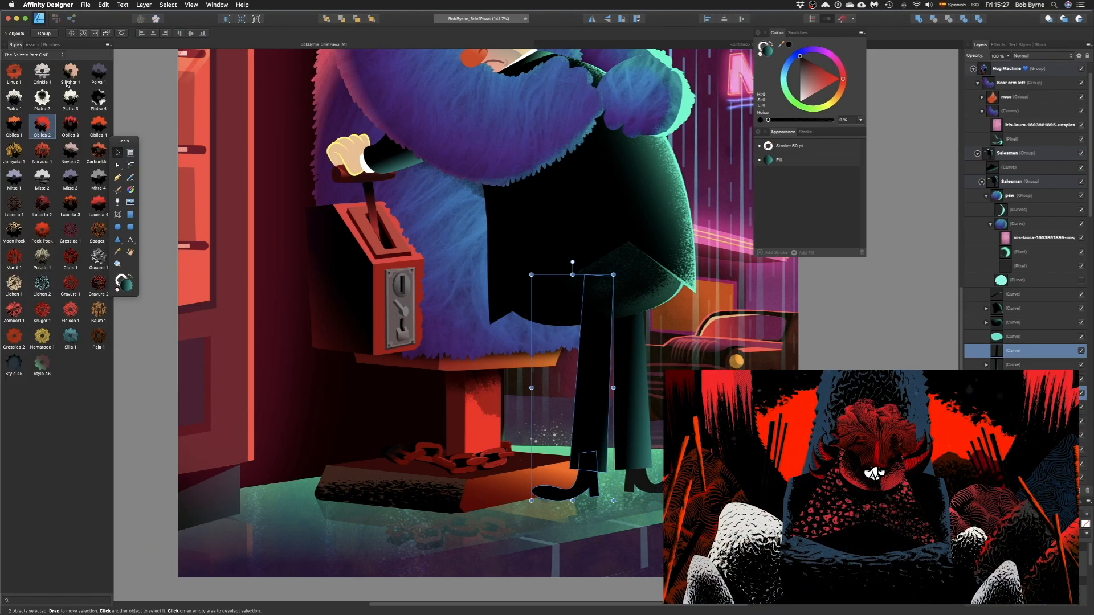
left_click(96, 73)
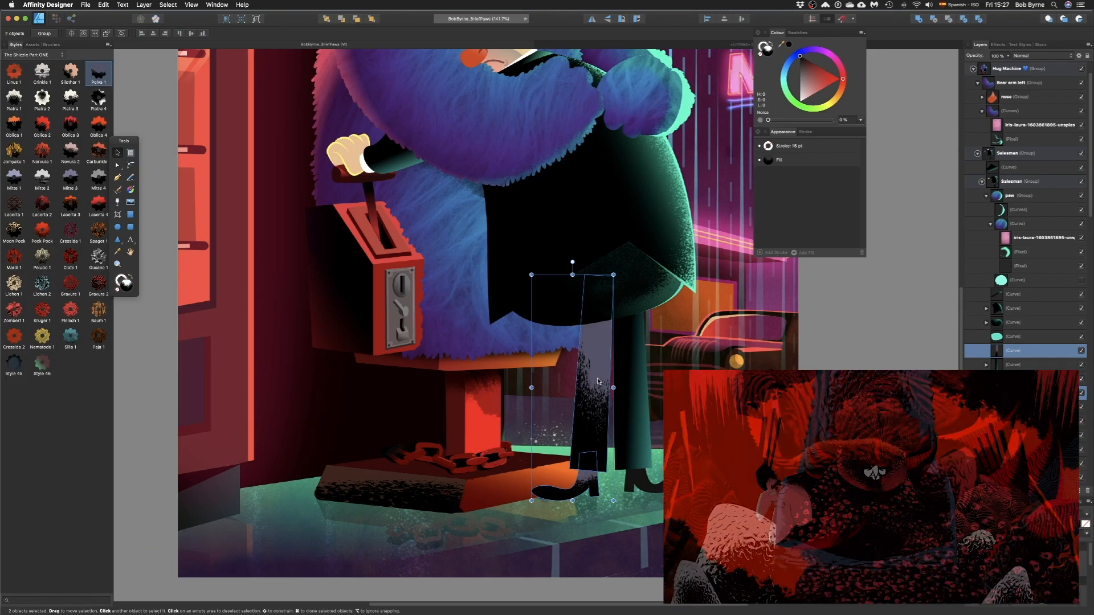
left_click(595, 383)
key("g")
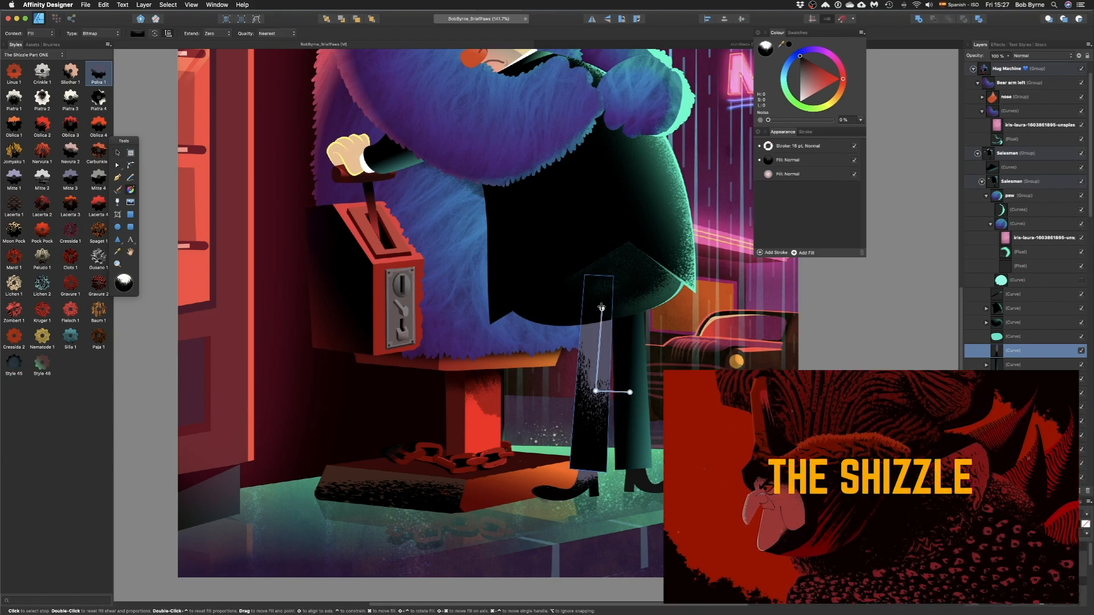
mouse_move(603, 309)
left_mouse_down()
mouse_move(601, 236)
mouse_move(599, 304)
left_mouse_up()
- Recolour the base fill of the textured trouser leg with dark teal sampled from the other leg
left_click(793, 174)
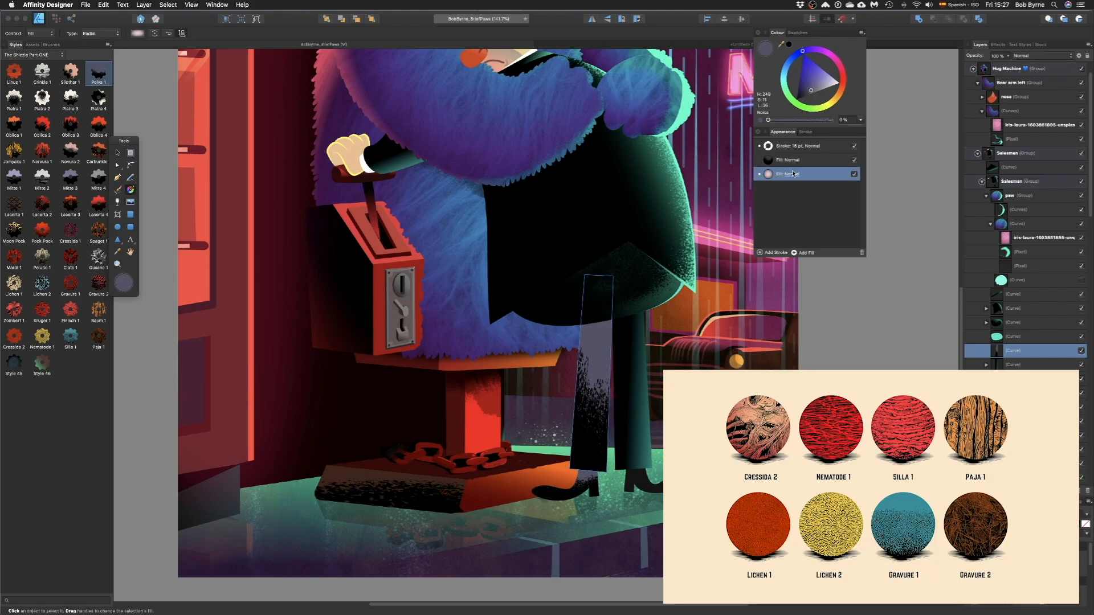
left_click_drag(786, 41, 640, 295)
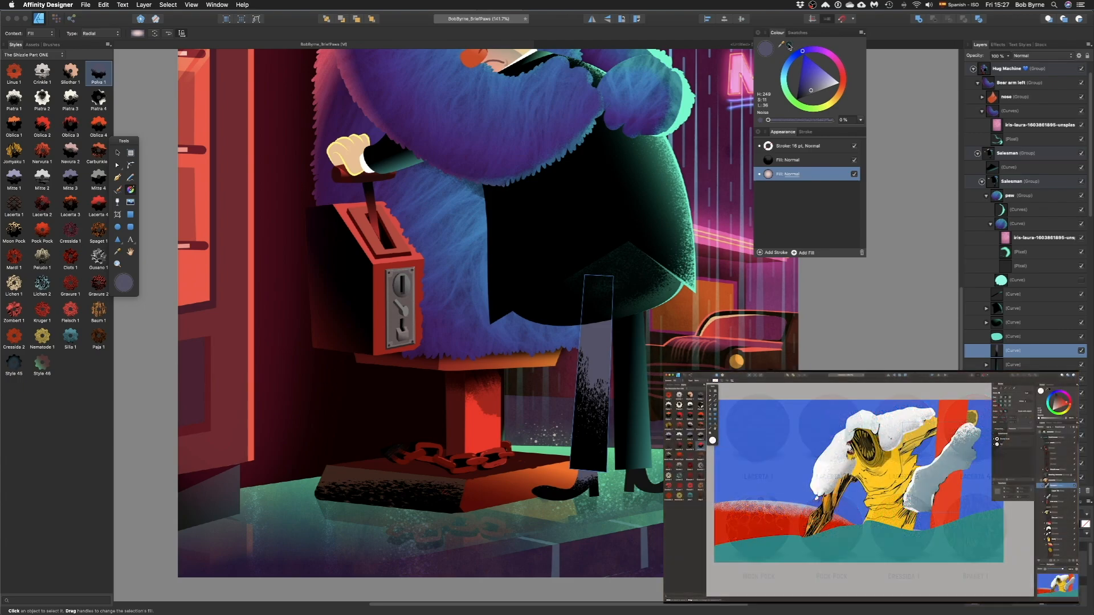
left_click(788, 45)
- Create a new style from the recoloured trouser leg and apply it to the salesman's other leg
left_click(597, 399)
right_click(601, 395)
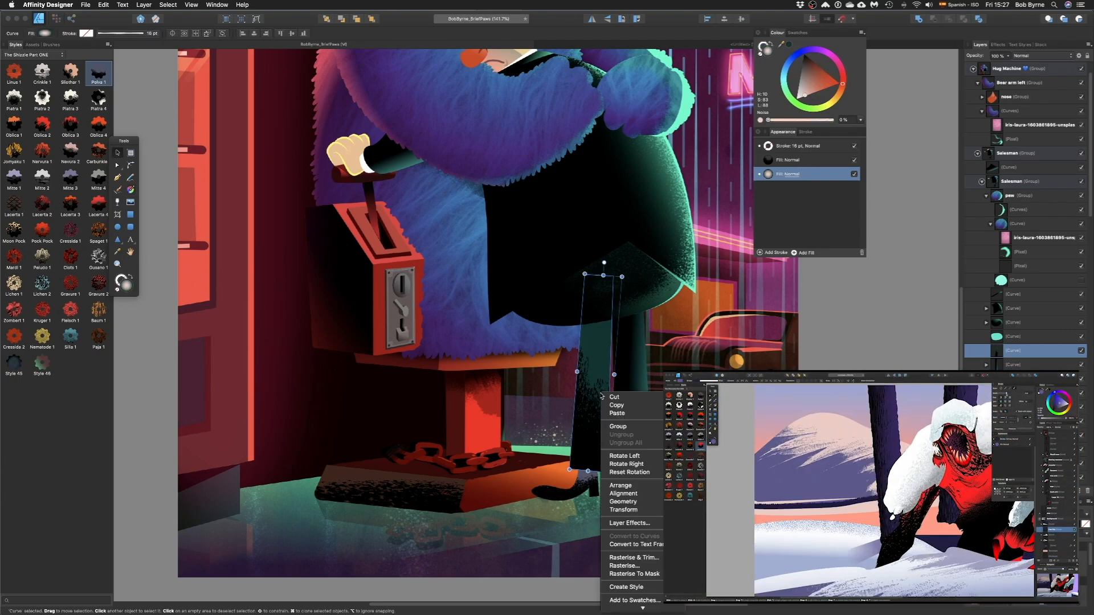
left_click(627, 587)
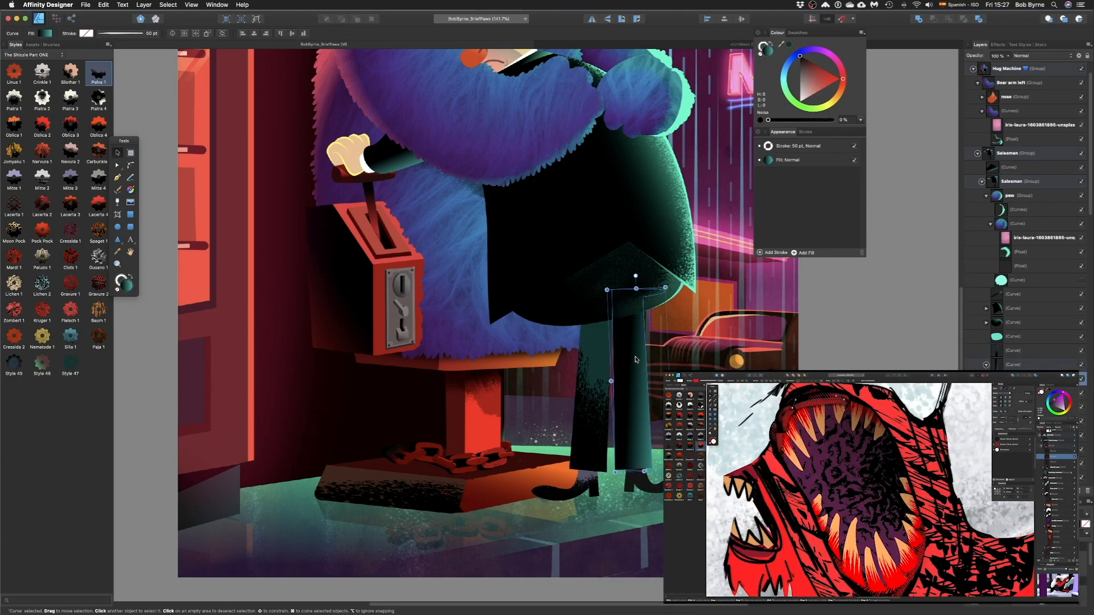
key("a")
left_click(75, 365)
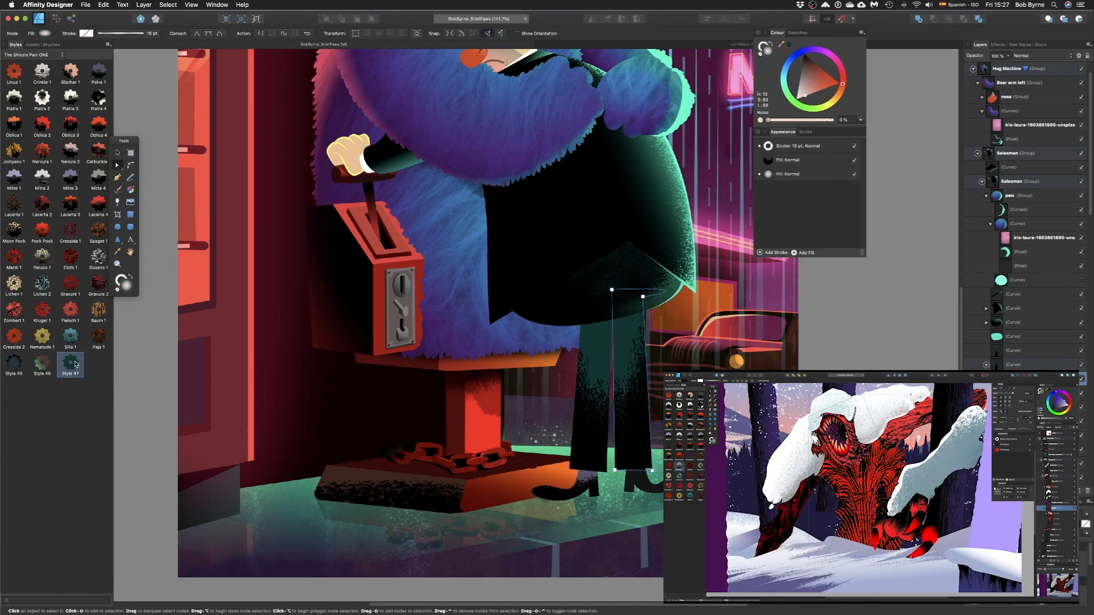
- Apply Style 47 to the main shape of the salesman's coat and reposition its bitmap speckle texture across the body
left_click(543, 239)
left_click_drag(643, 245, 595, 398)
left_click(74, 367)
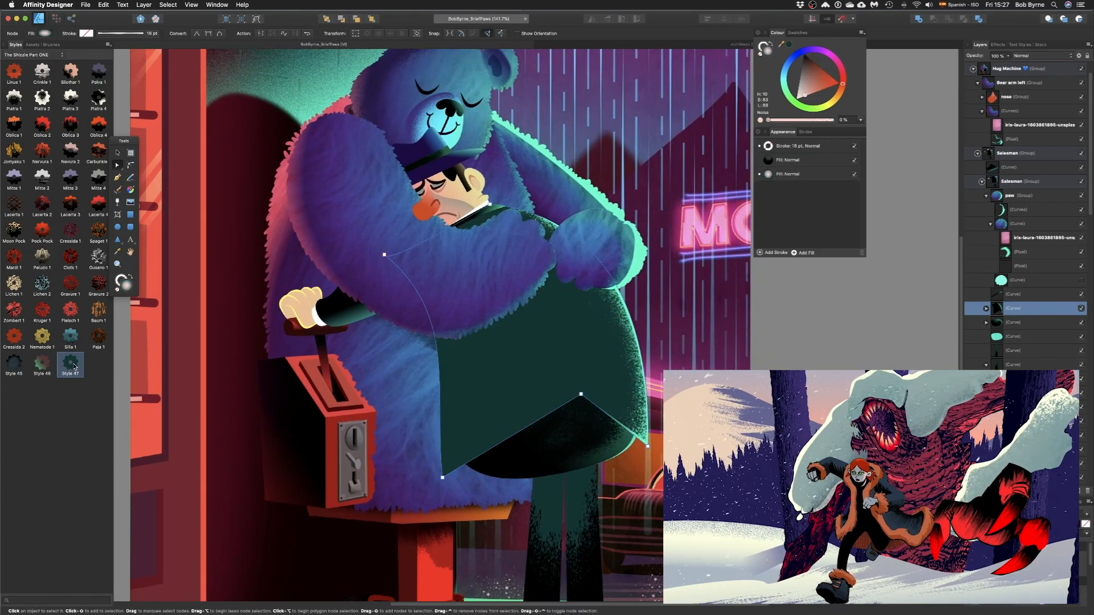
key("g")
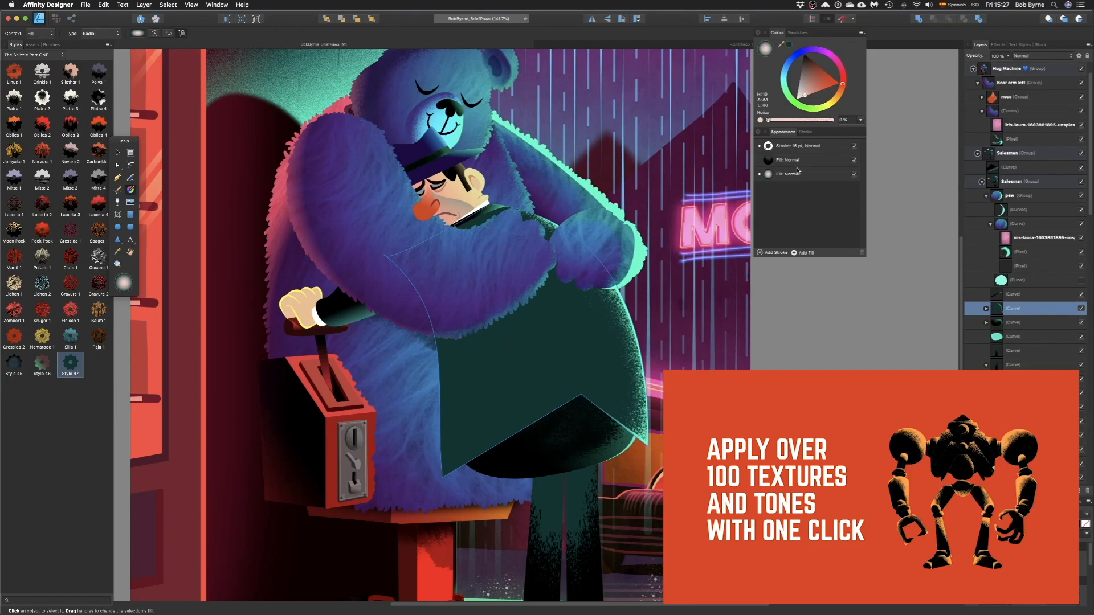
left_click(792, 160)
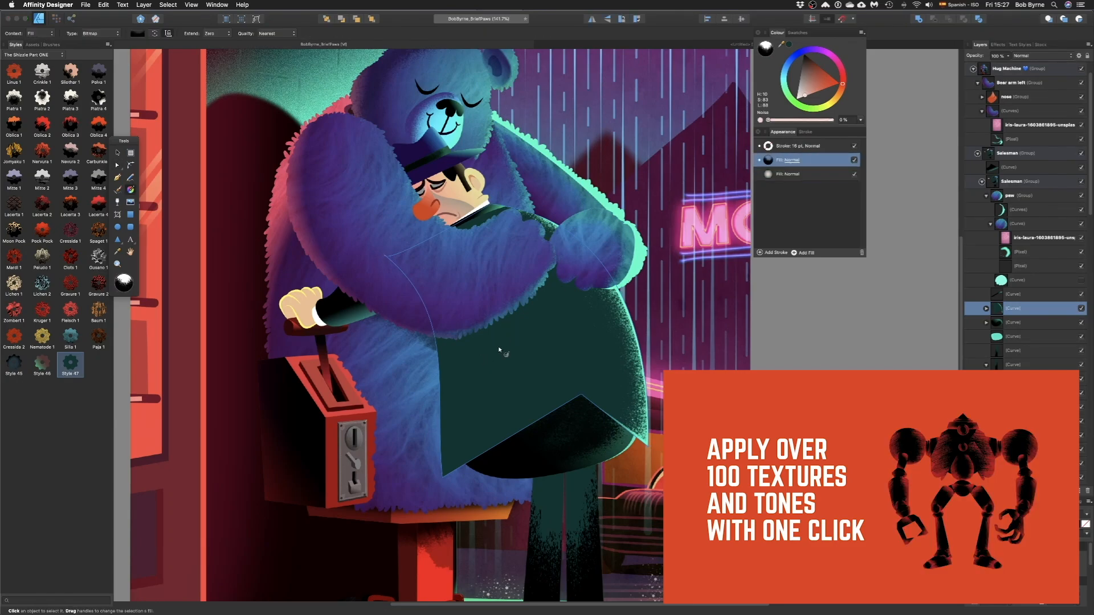
mouse_move(479, 355)
left_mouse_down()
mouse_move(684, 318)
mouse_move(838, 305)
mouse_move(757, 298)
left_mouse_up()
- Apply Style 47 to the rounded lower shape of the salesman's coat and hide the pixel shading layer nested inside it
left_click(570, 450)
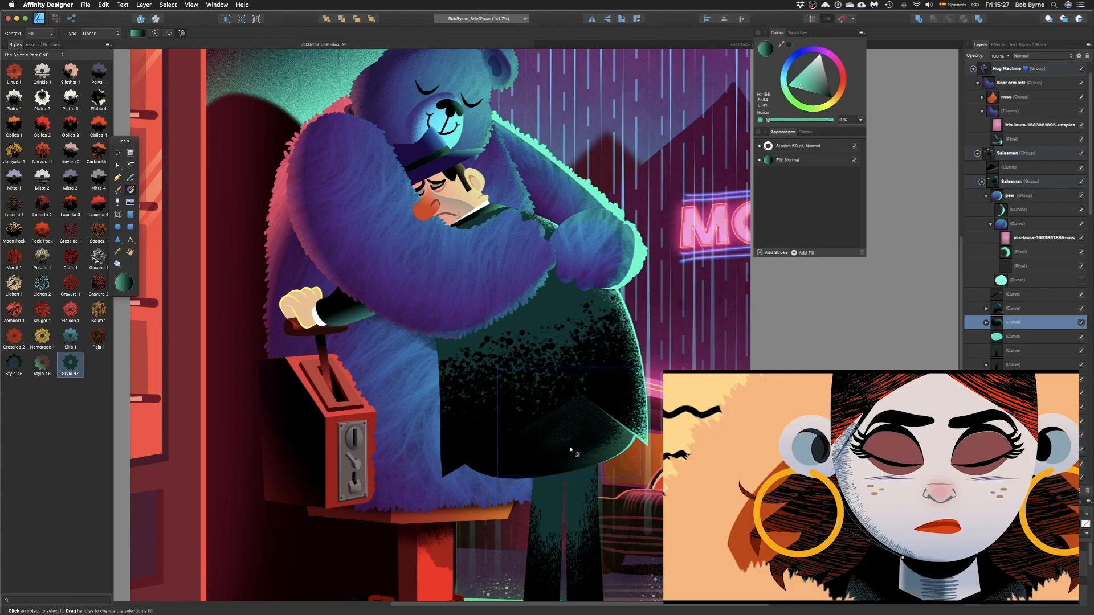
left_click(570, 451)
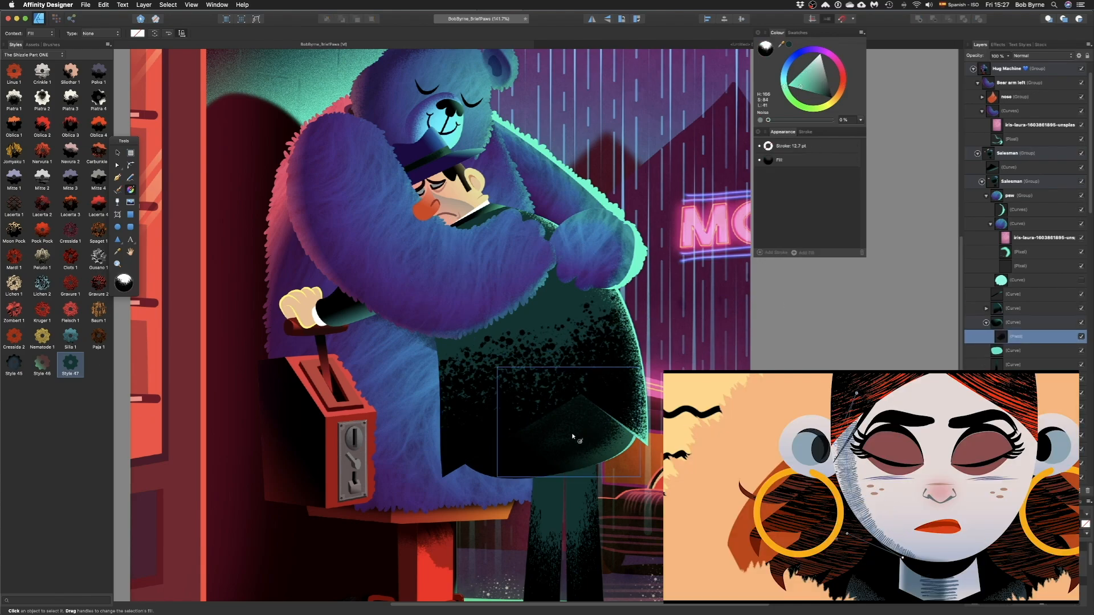
left_click(999, 324)
left_click(68, 364)
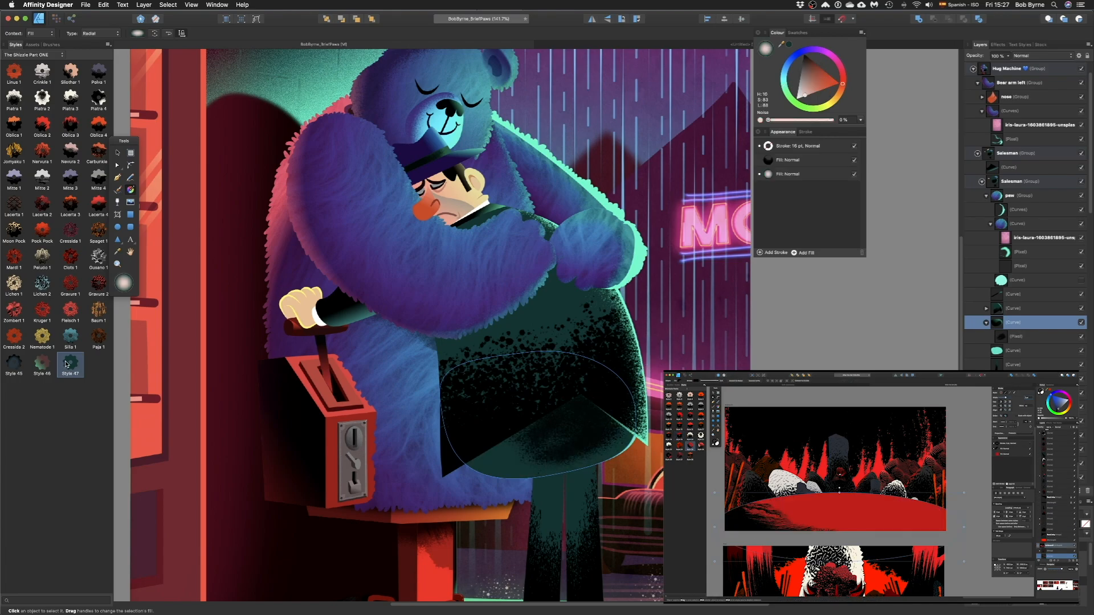
mouse_move(567, 431)
left_mouse_down()
mouse_move(534, 489)
mouse_move(511, 477)
left_mouse_up()
key("super+z")
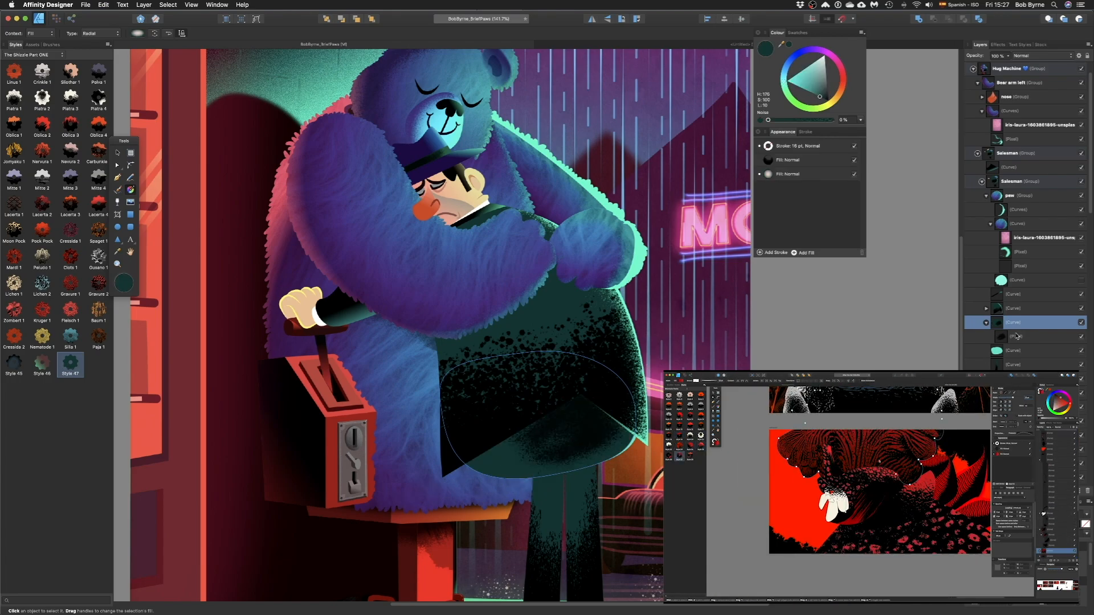
left_click(1068, 339)
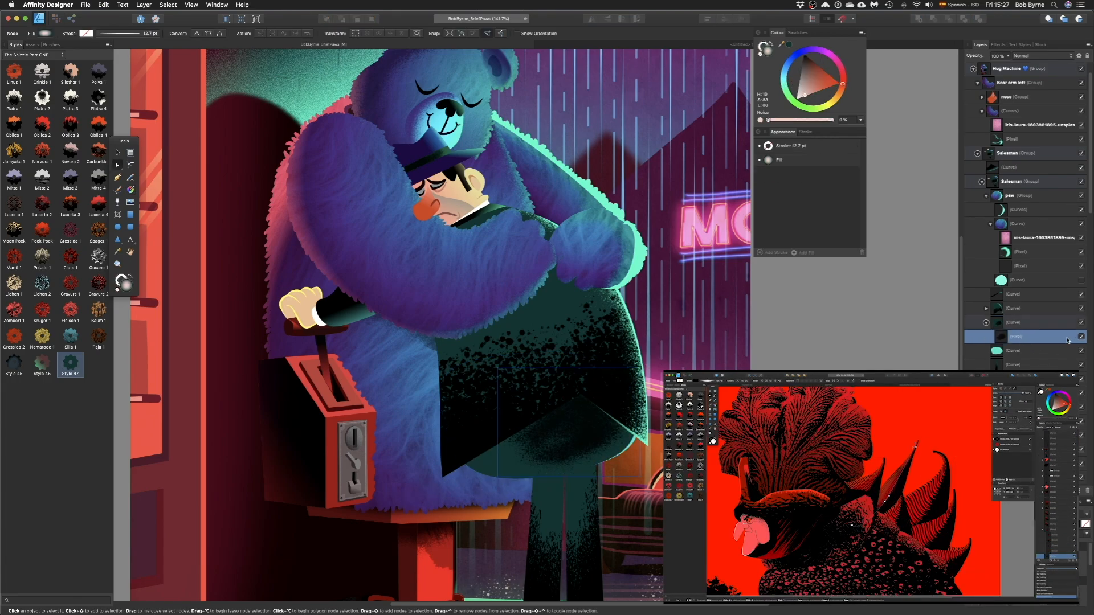
left_click(1081, 337)
- Stretch the bitmap speckle texture across the lower coat shape and darken its dark teal base fill
left_click(1049, 324)
left_click(819, 161)
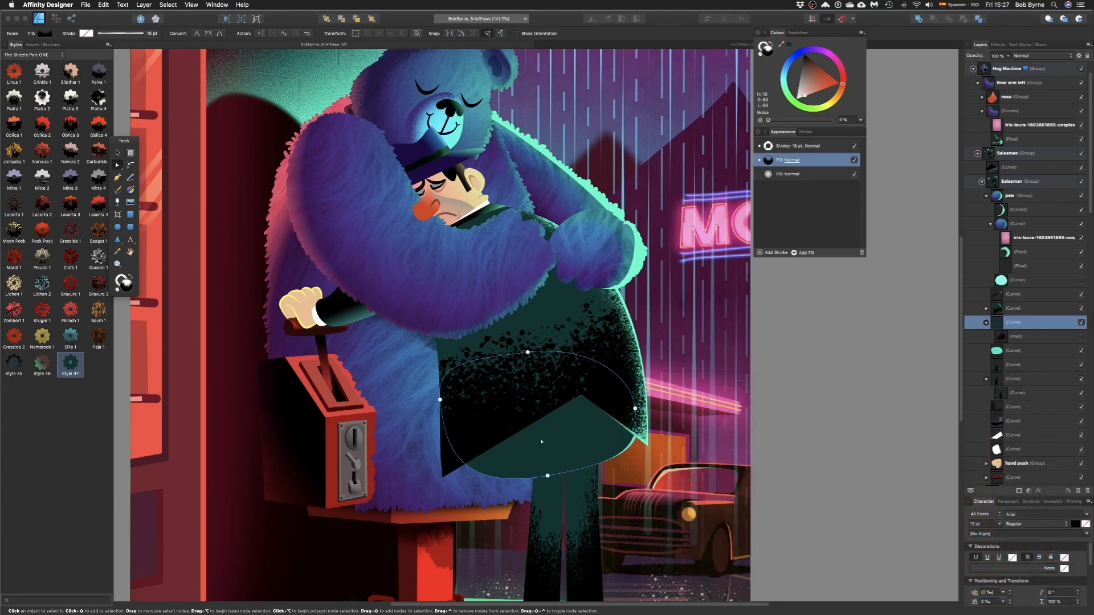
key("g")
left_click_drag(547, 427, 717, 405)
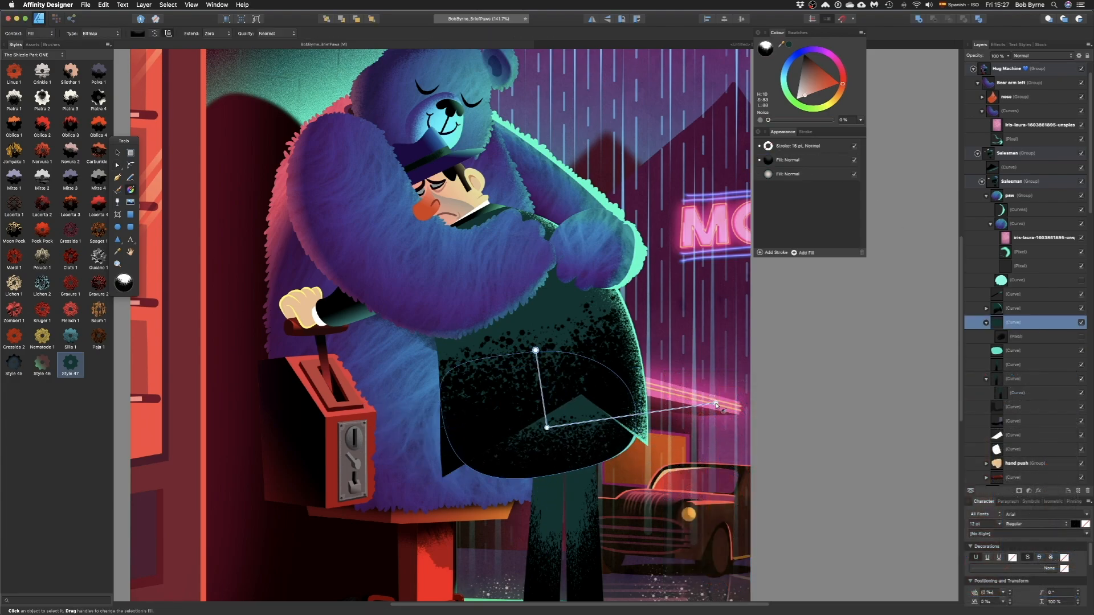
left_click(817, 175)
mouse_move(819, 91)
left_mouse_down()
mouse_move(807, 84)
mouse_move(813, 68)
mouse_move(791, 92)
mouse_move(837, 111)
mouse_move(821, 102)
left_mouse_up()
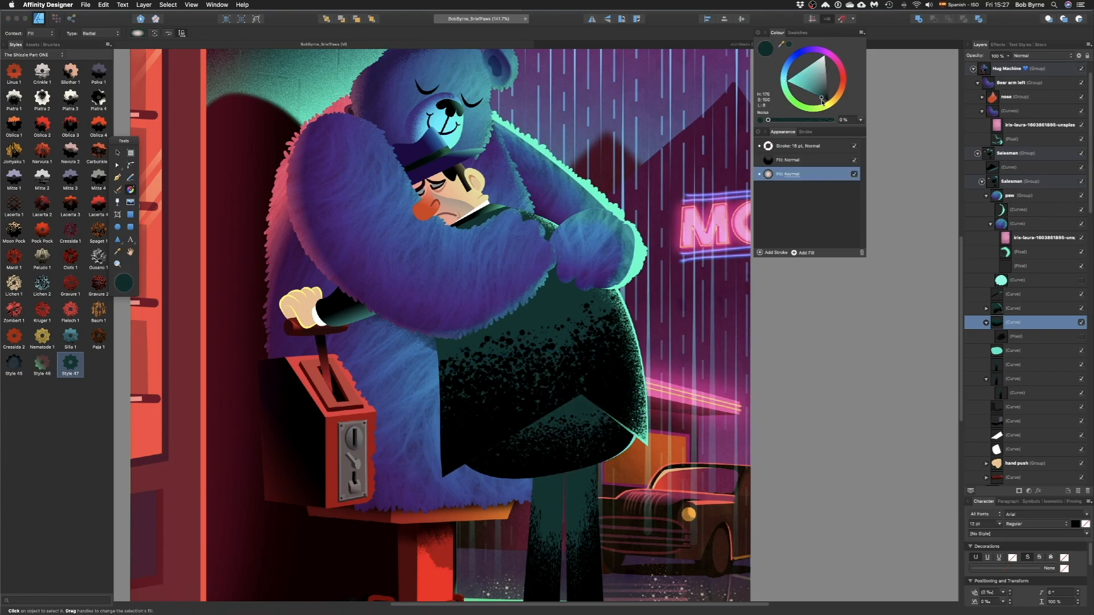
- Rotate and enlarge the bitmap speckle texture on the salesman's front-left trouser leg so it runs diagonally towards the pavement
scroll(621, 296, "down", 4)
left_click(579, 468)
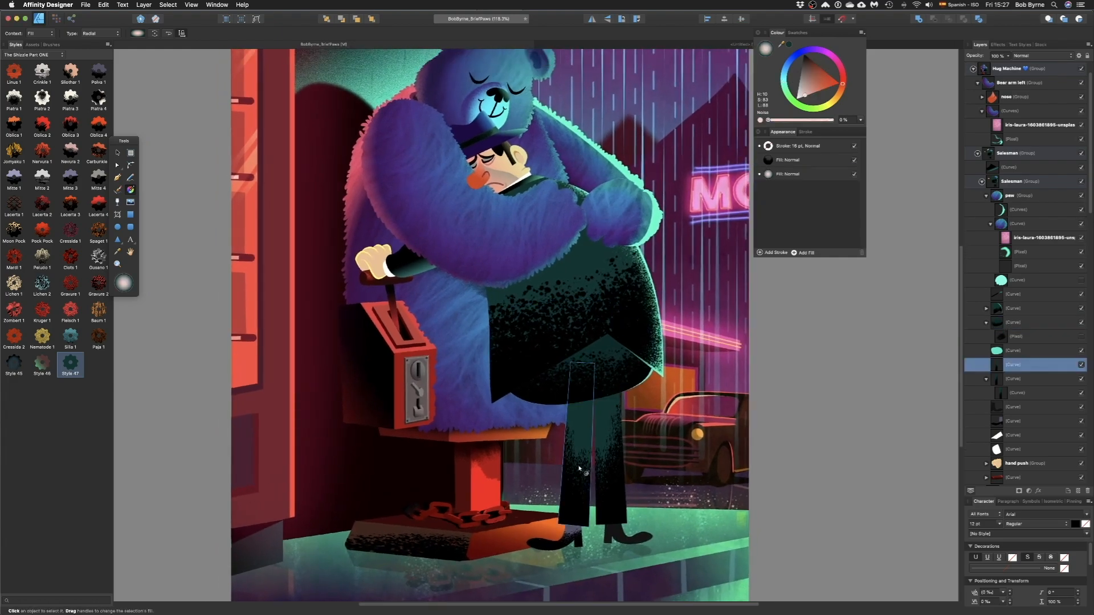
left_click(803, 162)
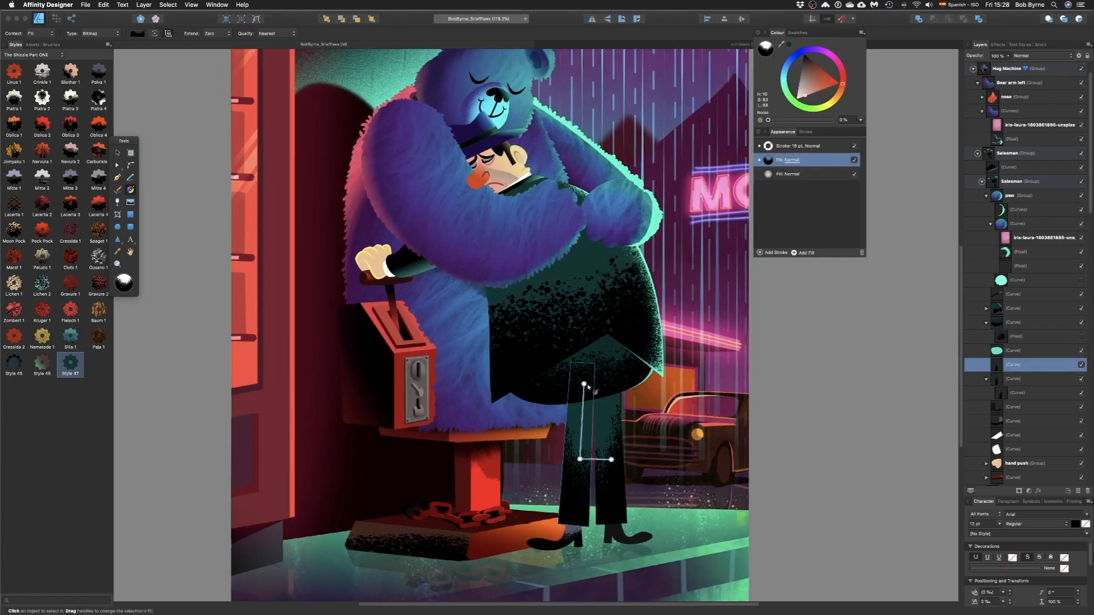
left_click_drag(584, 384, 670, 565)
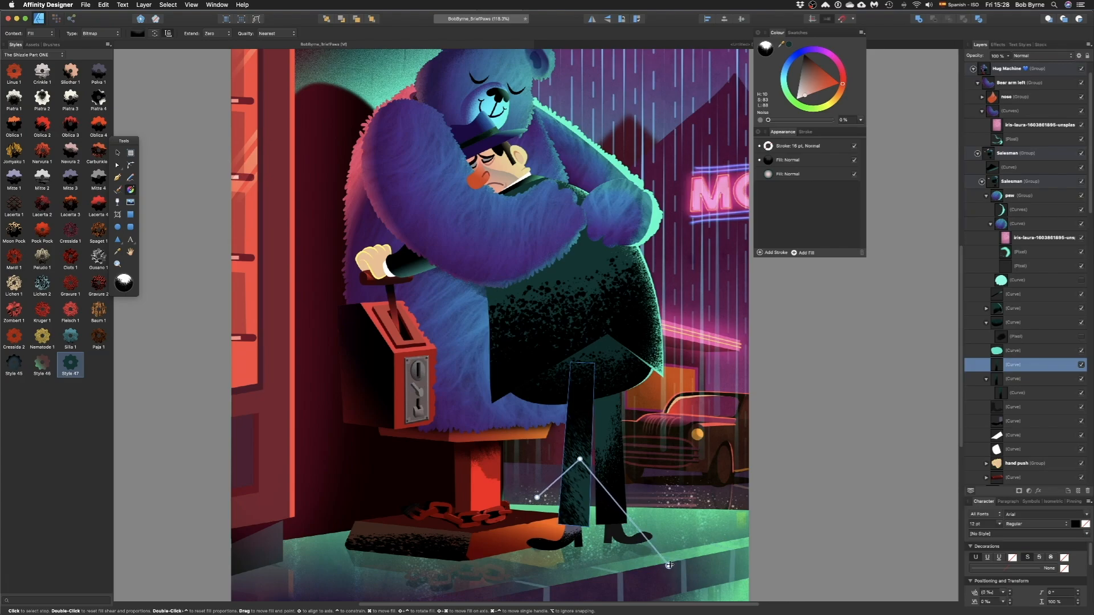
- Flip the bitmap speckle texture on the salesman's other trouser leg upside down and shift its origin slightly upwards
left_click(627, 388)
left_click(815, 159)
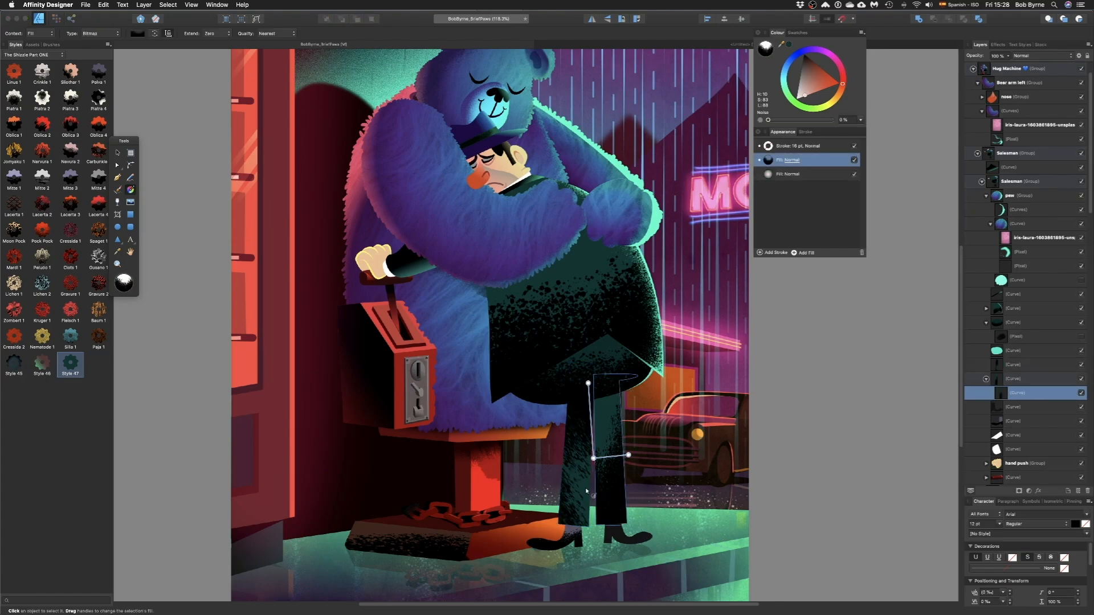
left_click_drag(586, 383, 599, 543)
left_click_drag(593, 457, 586, 446)
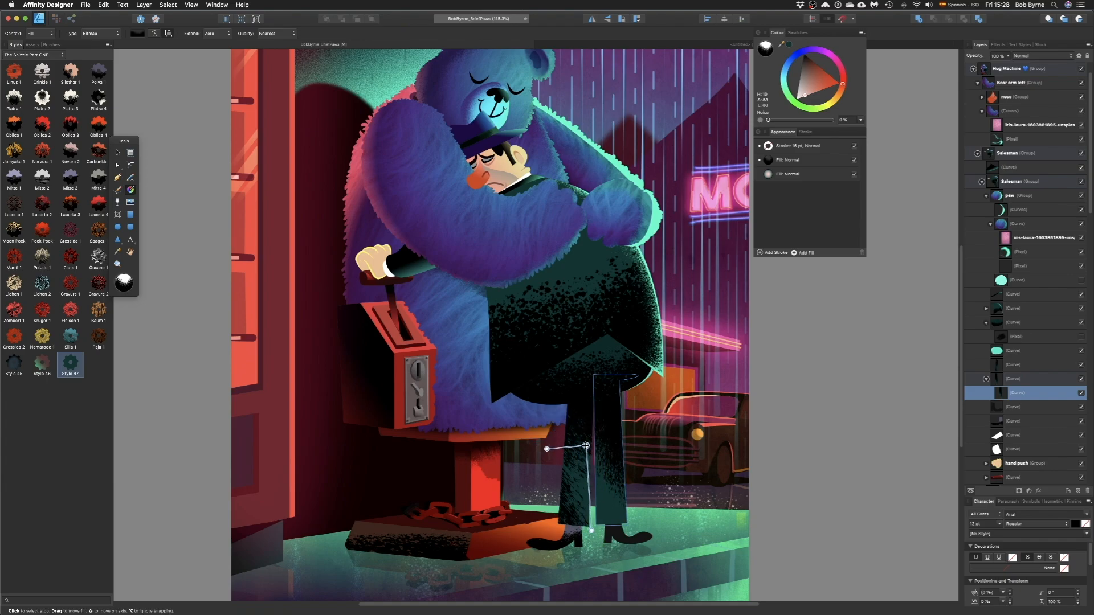
- Select the bear's hugging arm and move a middle stop of its radial gradient closer to the salesman's hand
scroll(584, 455, "down", 5)
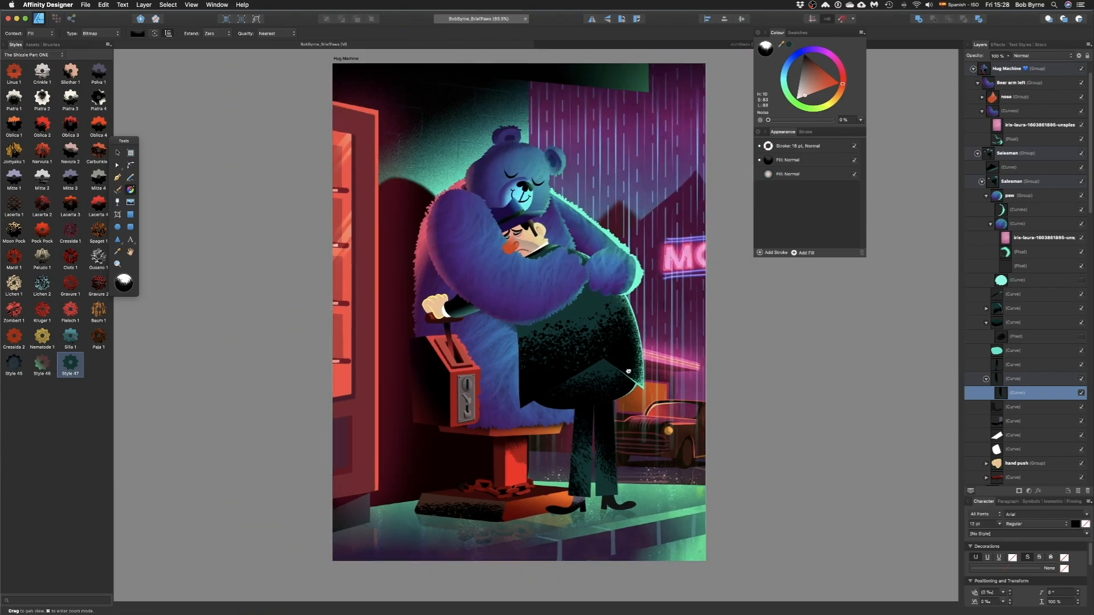
left_click(489, 295)
left_click(473, 284)
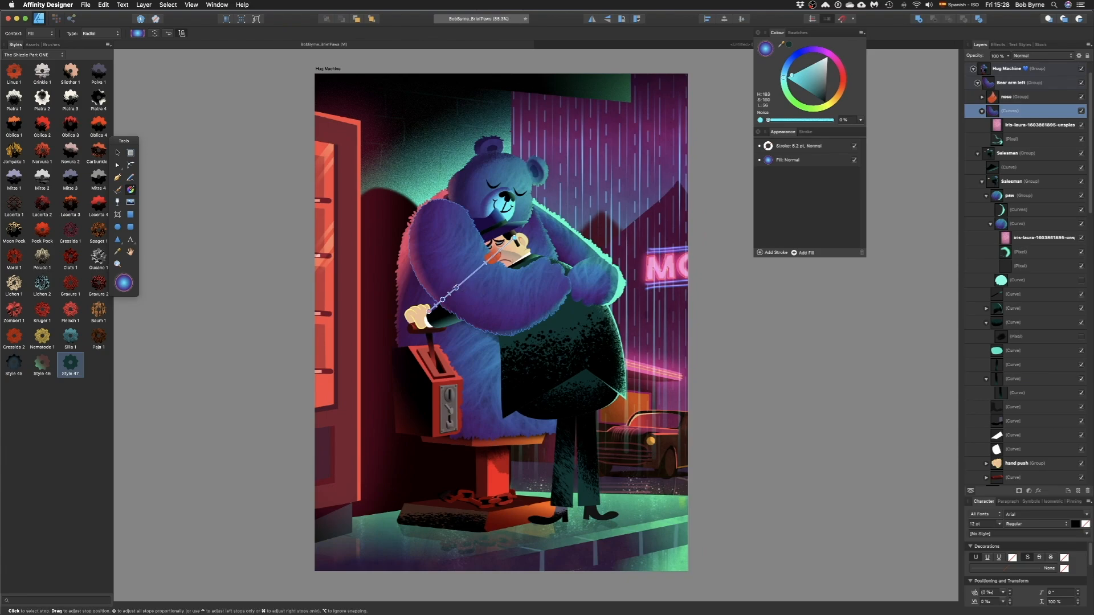
mouse_move(457, 288)
left_mouse_down()
mouse_move(465, 281)
mouse_move(450, 294)
left_mouse_up()
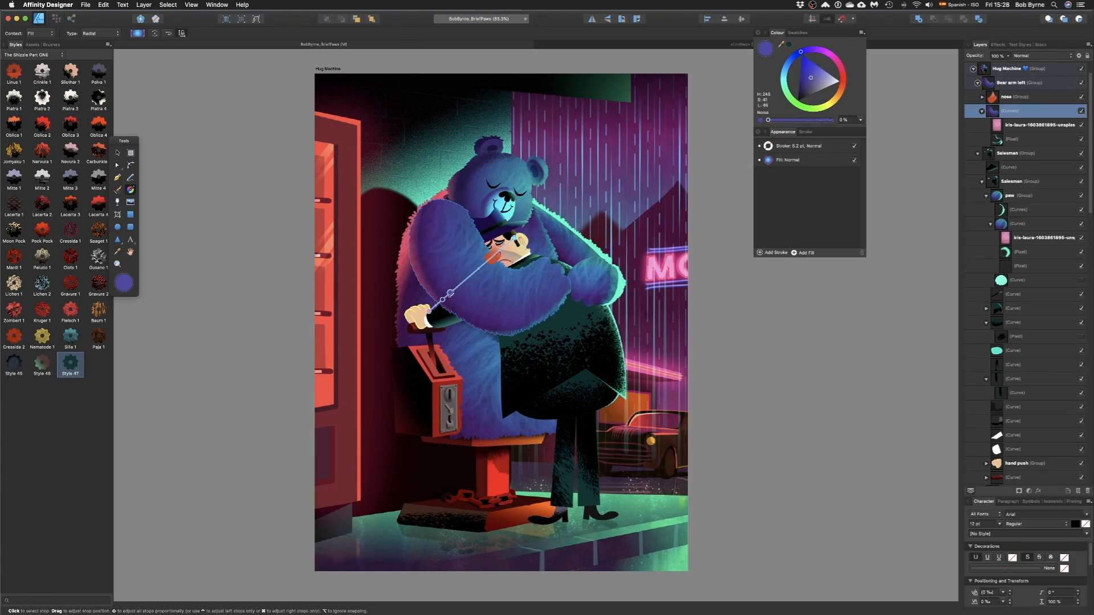
- Search the Unsplash stock library for rain and place the raindrops-on-glass photo over the whole artboard
left_click(876, 86)
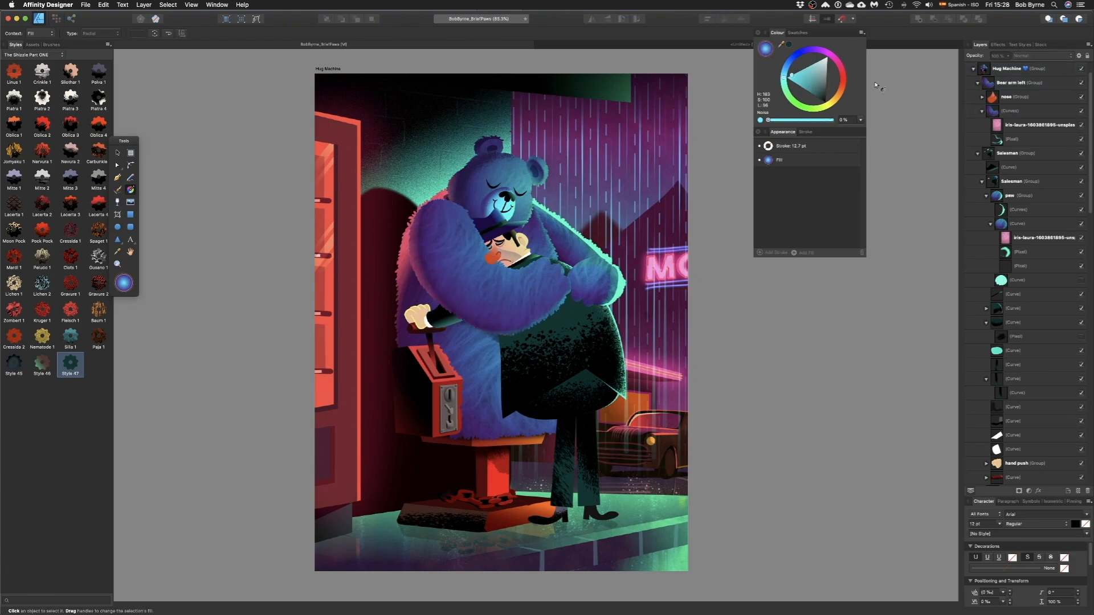
left_click(1040, 45)
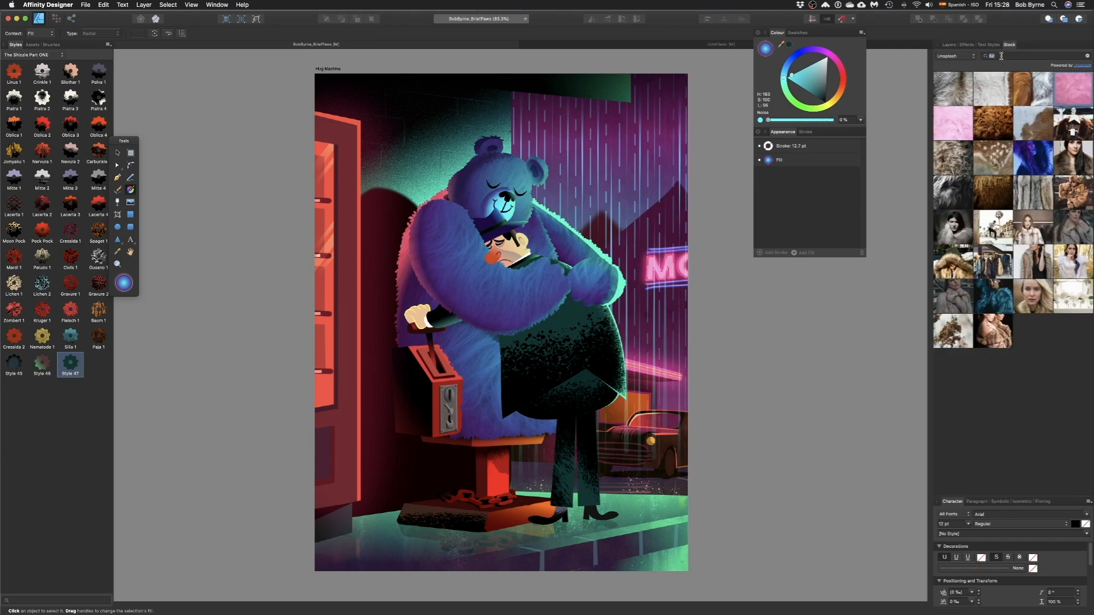
key("Return")
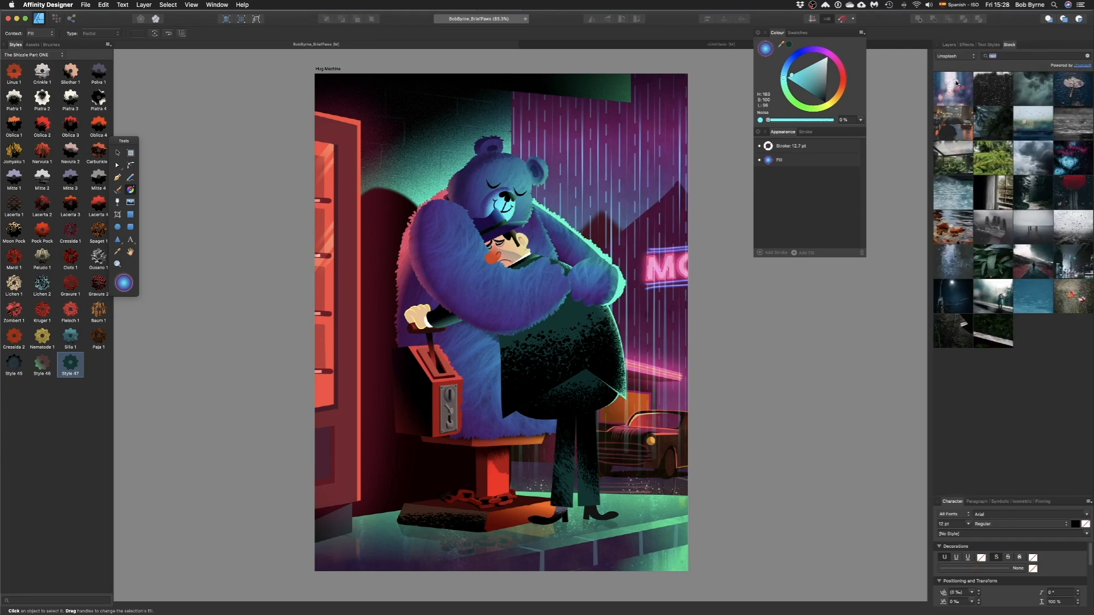
left_click_drag(454, 287, 456, 287)
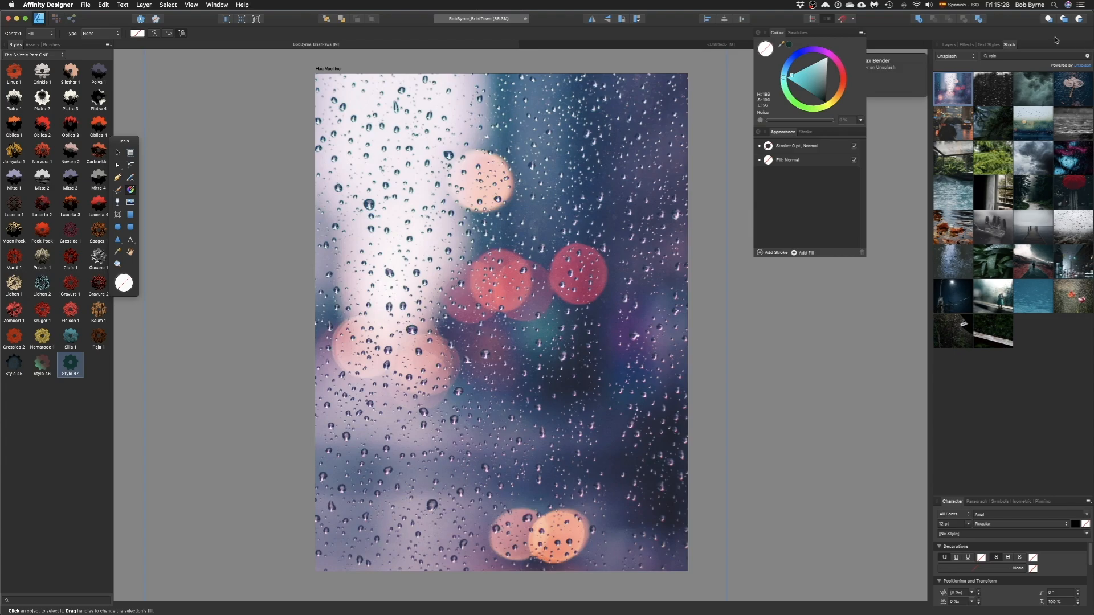
- Set the raindrop photo's blend mode to Colour Dodge and lower its opacity to 40%
left_click(950, 44)
left_click(1026, 55)
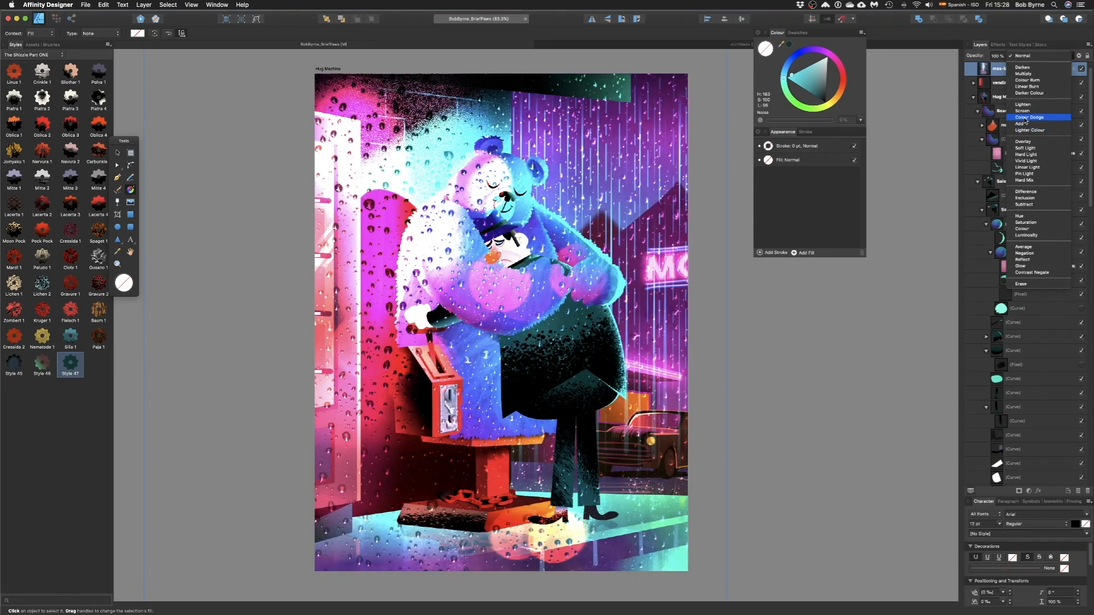
left_click(1029, 117)
left_click_drag(975, 56, 948, 56)
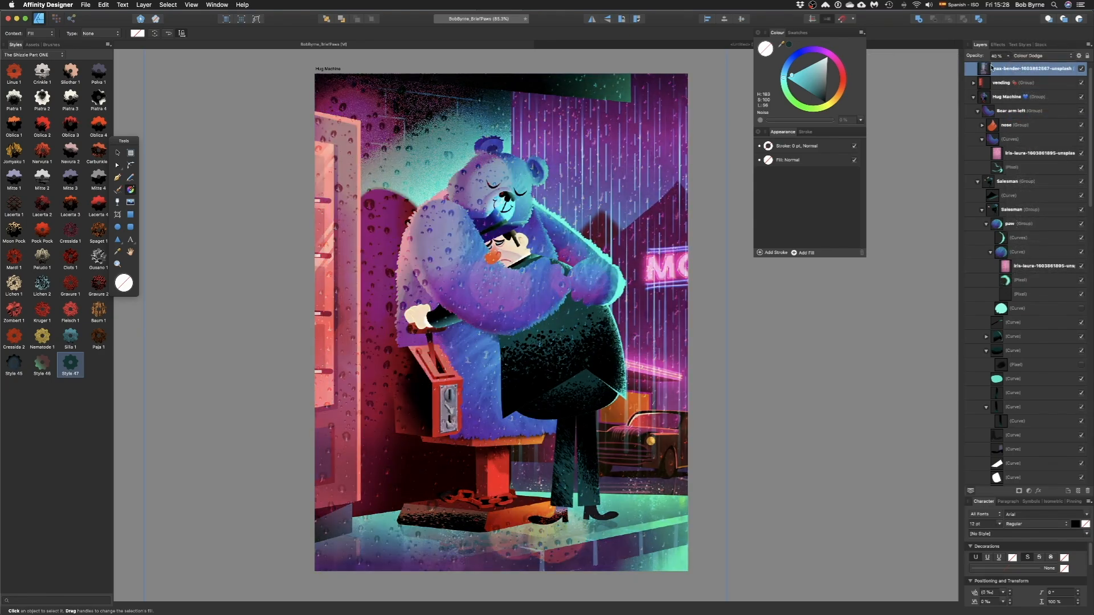
- Preview other blend modes on the raindrop photo and choose Hard Light
left_click(1037, 56)
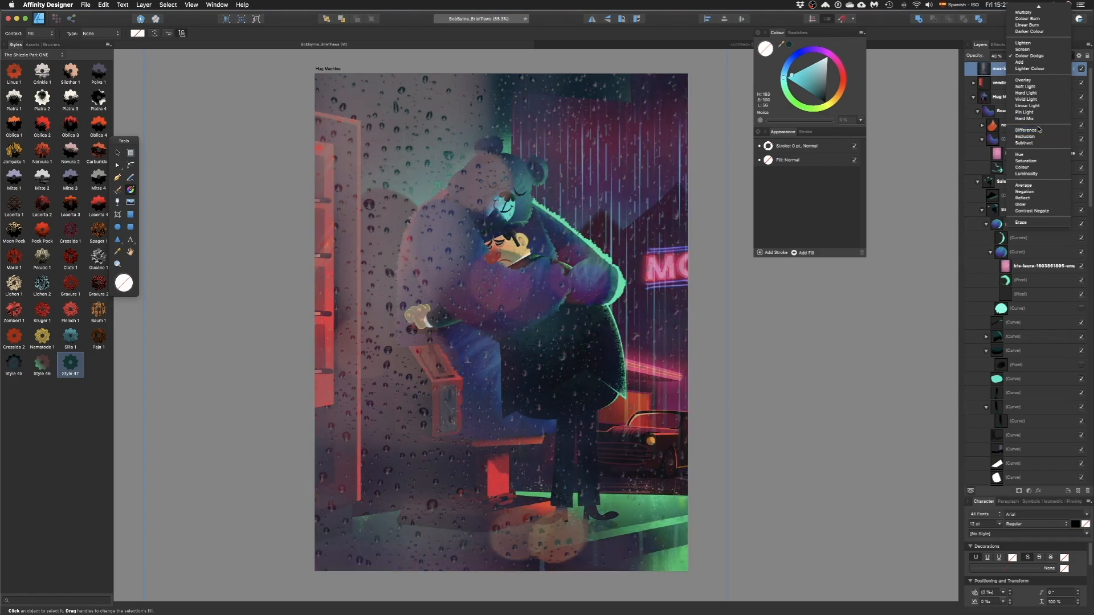
left_click(1029, 54)
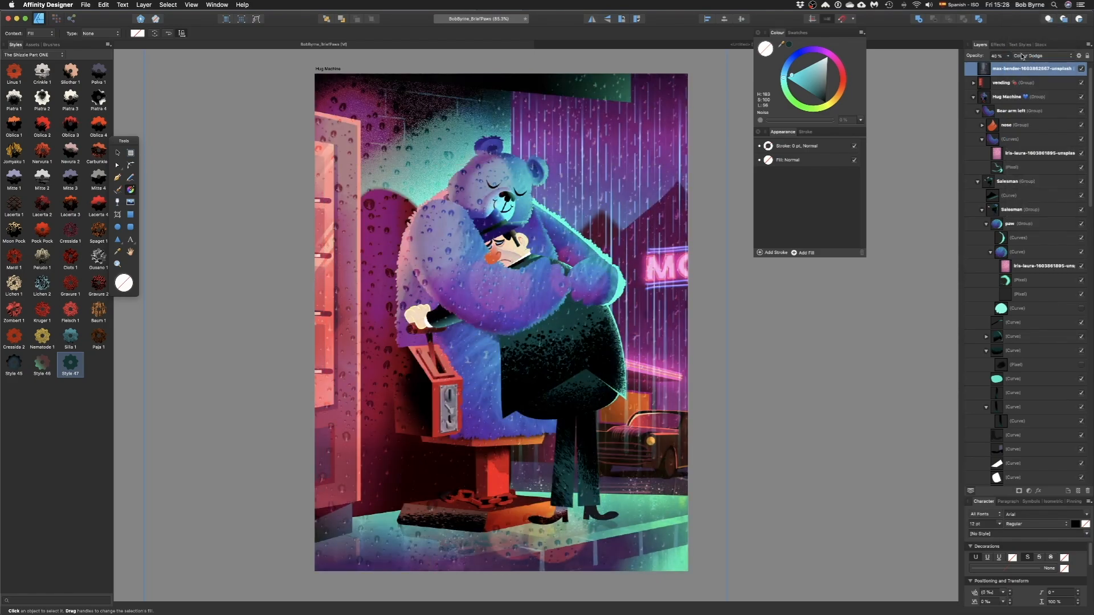
left_click(1023, 57)
left_click(1024, 93)
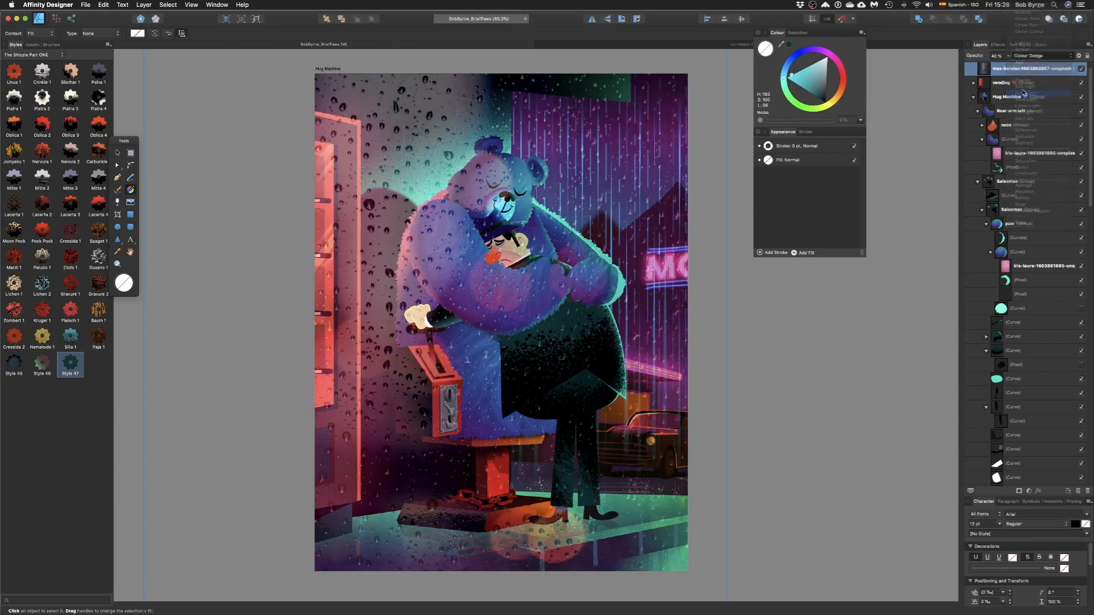
- Draw a closed Pen shape framing the artwork's left and bottom edges, fill it black and shift its inner corner slightly inward
key("p")
left_click(394, 67)
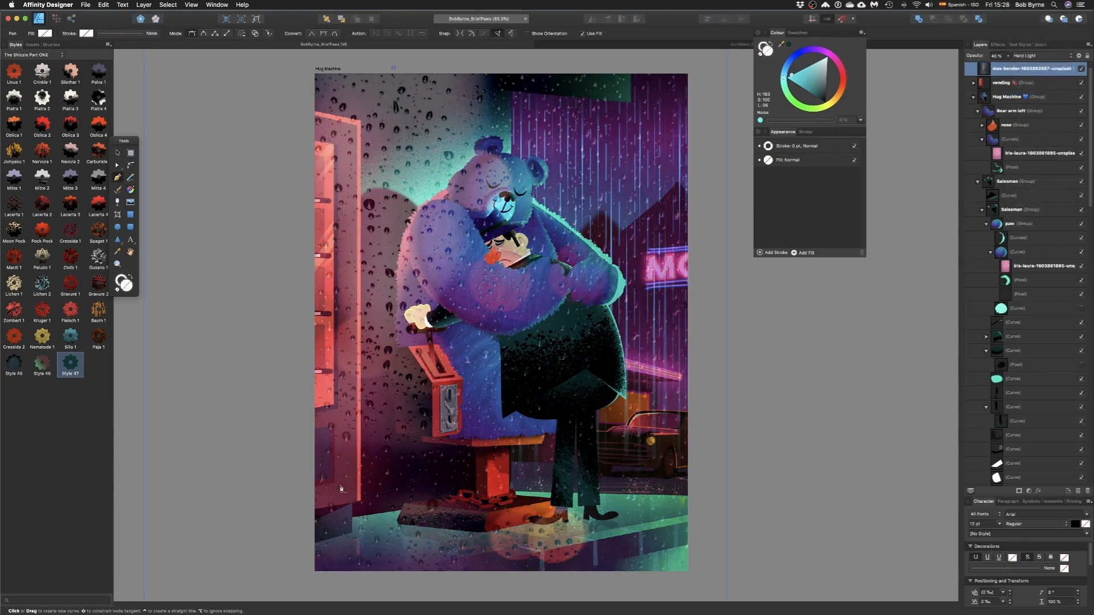
left_click(341, 512)
left_click(689, 503)
left_click(691, 581)
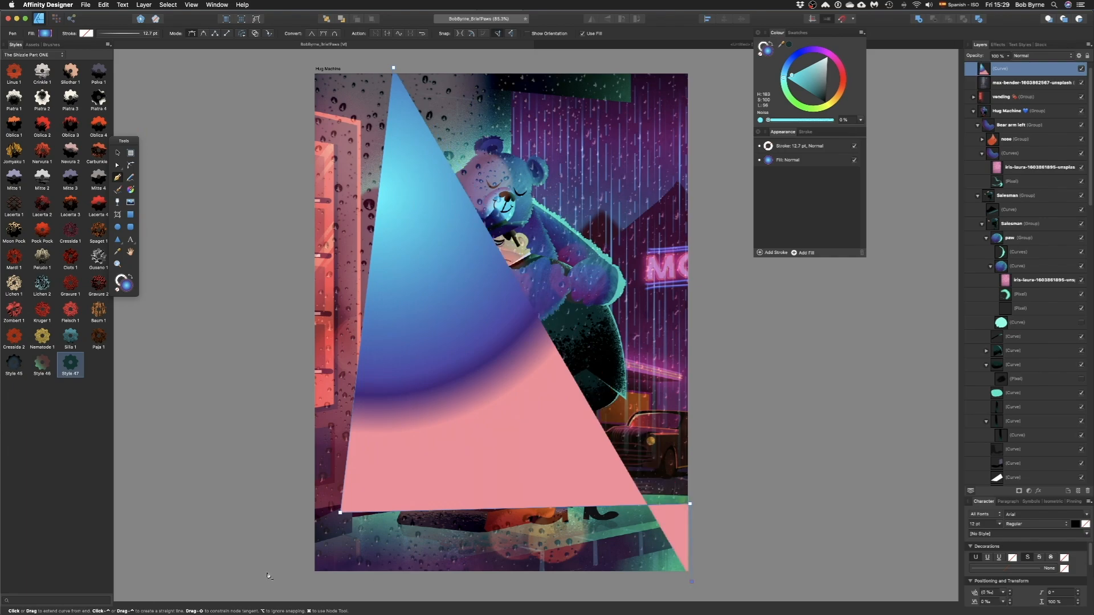
left_click(267, 572)
left_click(288, 61)
left_click(393, 67)
left_click_drag(805, 84, 826, 106)
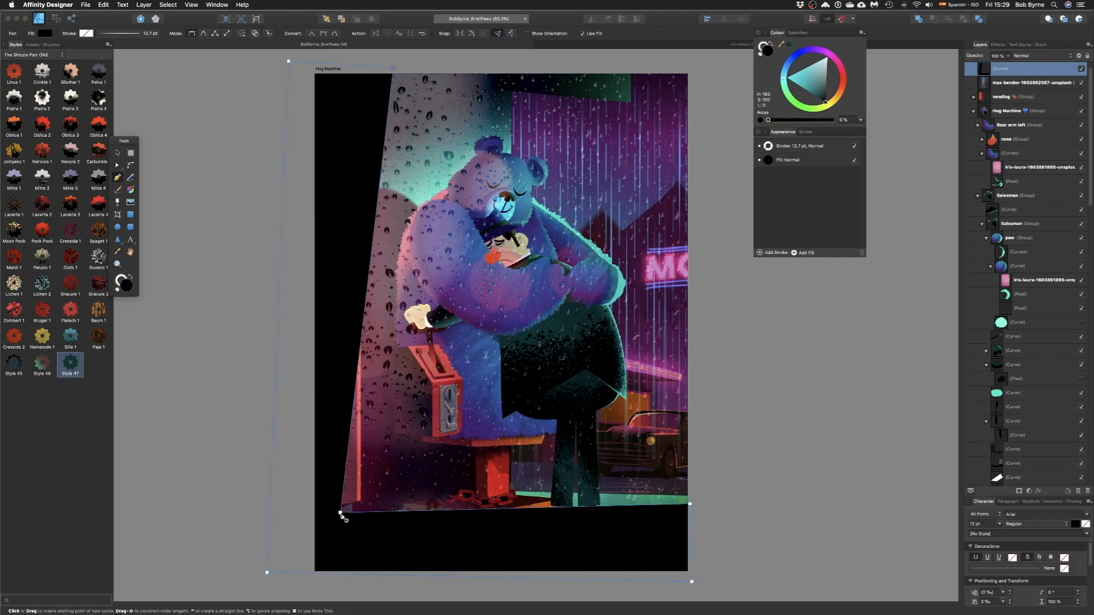
key("a")
left_click_drag(342, 513, 351, 512)
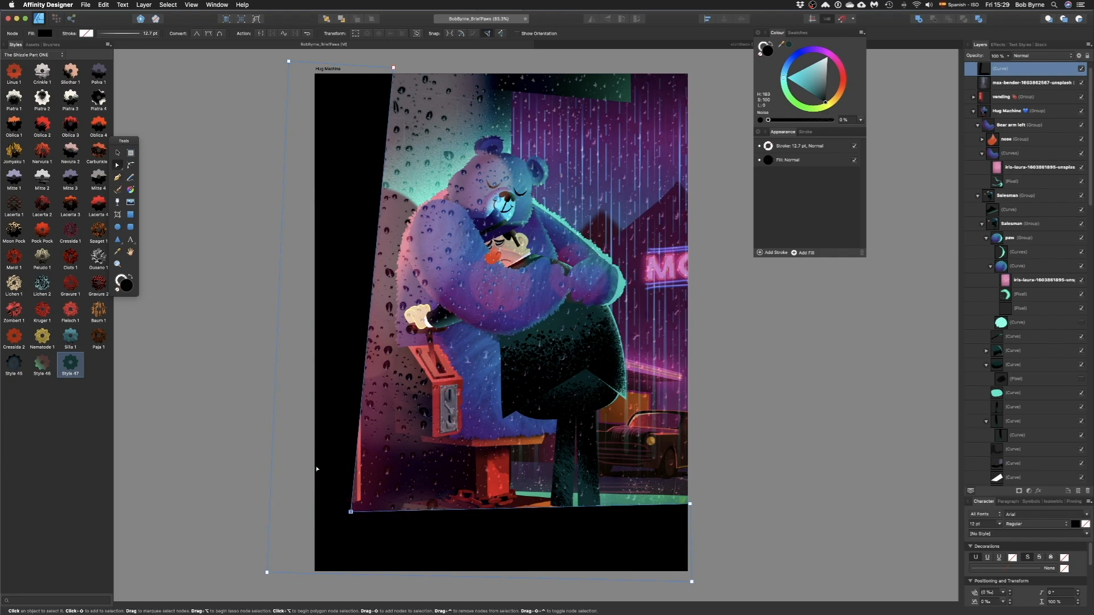
- Draw a wide rectangle above the raindrop photo covering the artwork's middle and lower part, and fill it pale teal
left_click(467, 153)
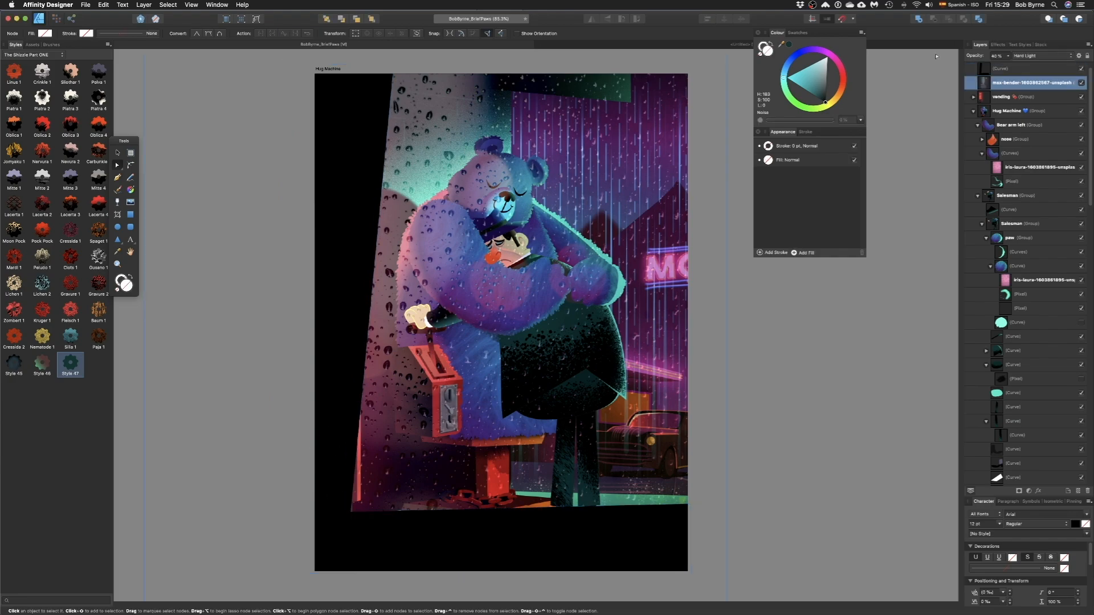
left_click(135, 214)
mouse_move(259, 224)
left_mouse_down()
mouse_move(830, 459)
mouse_move(791, 523)
left_mouse_up()
left_click_drag(823, 64, 816, 75)
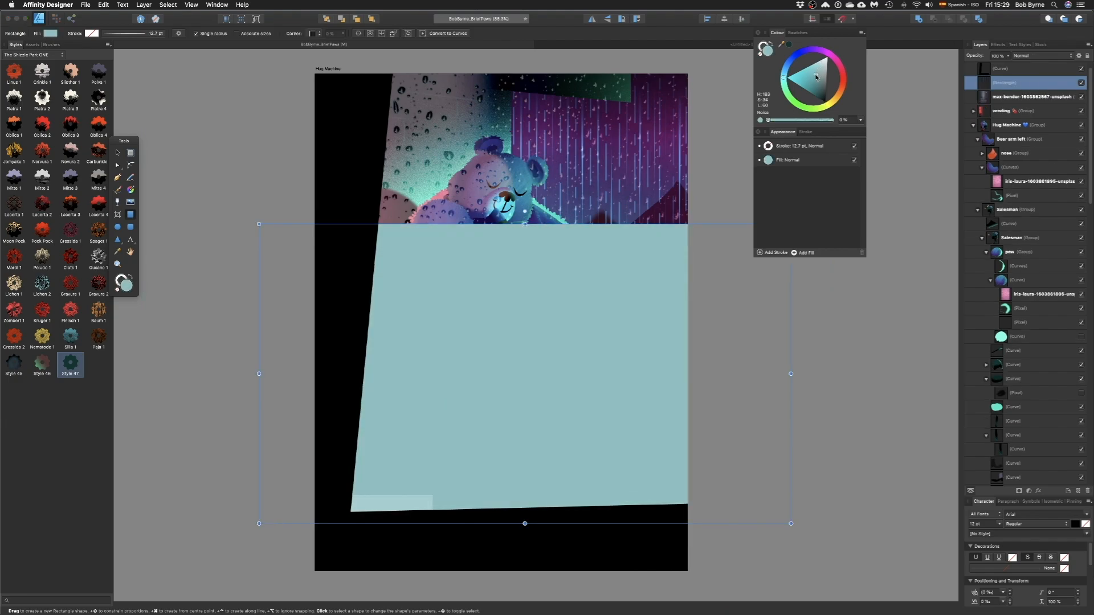
- Nest the raindrop photo inside the teal rectangle at 50% opacity, and delete the rectangle with its contents
left_click_drag(984, 97, 1007, 89)
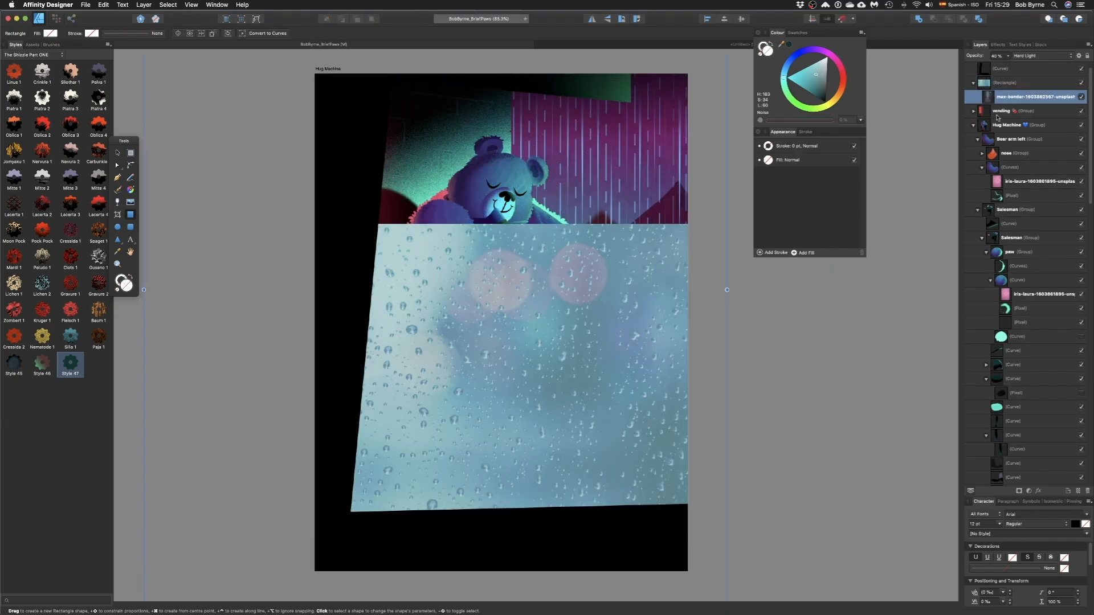
left_click(1020, 87)
key("5")
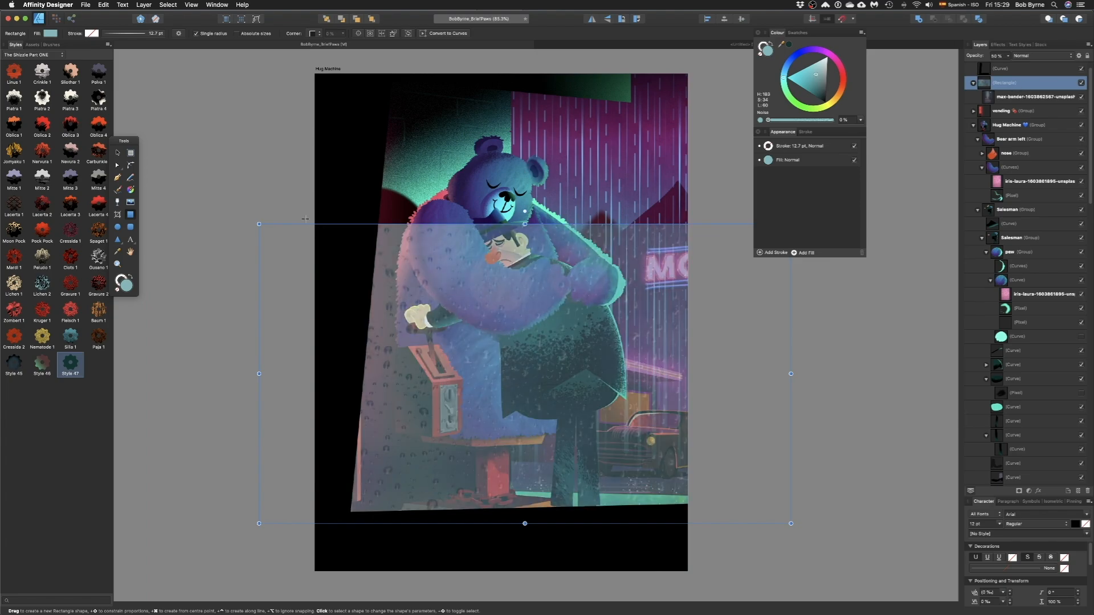
key("Delete")
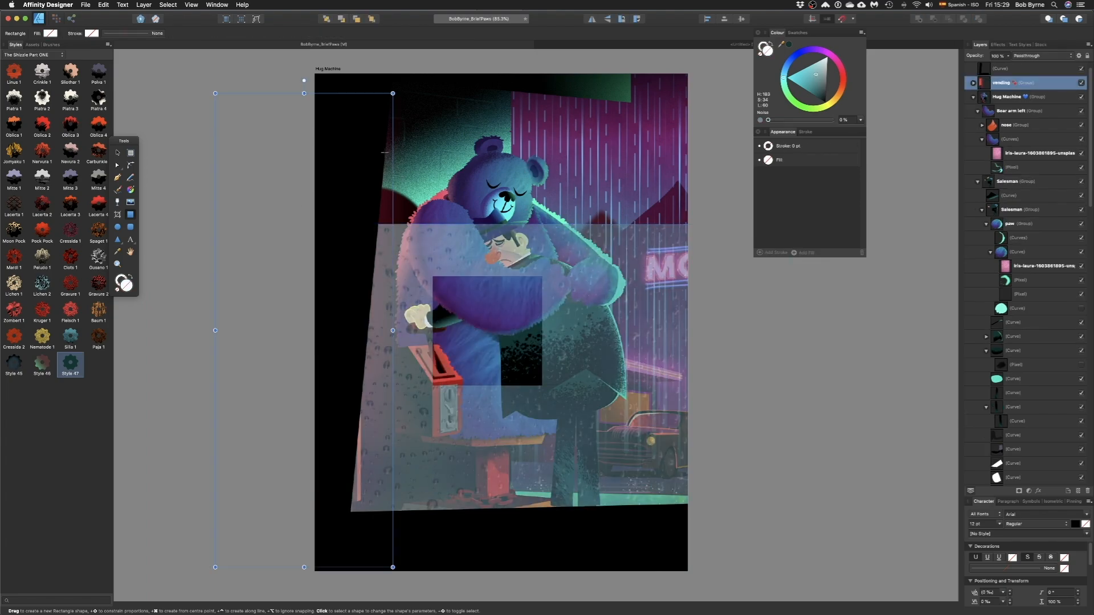
- Place the blue rain-ripple water photo from the stock results on the artboard and cut it to the clipboard
left_click(1039, 46)
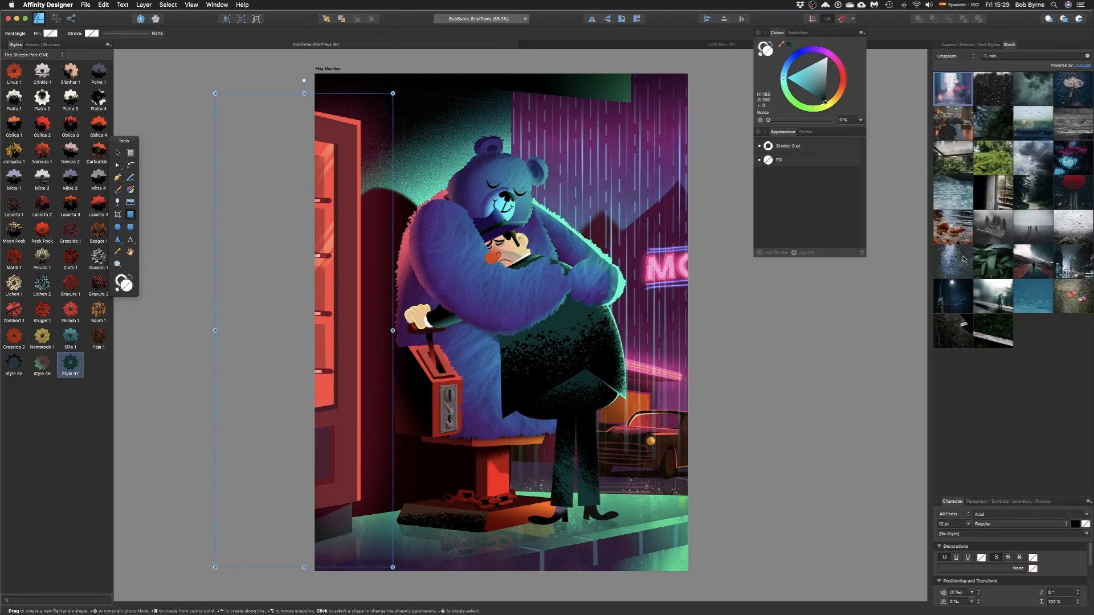
left_click_drag(1032, 296, 542, 267)
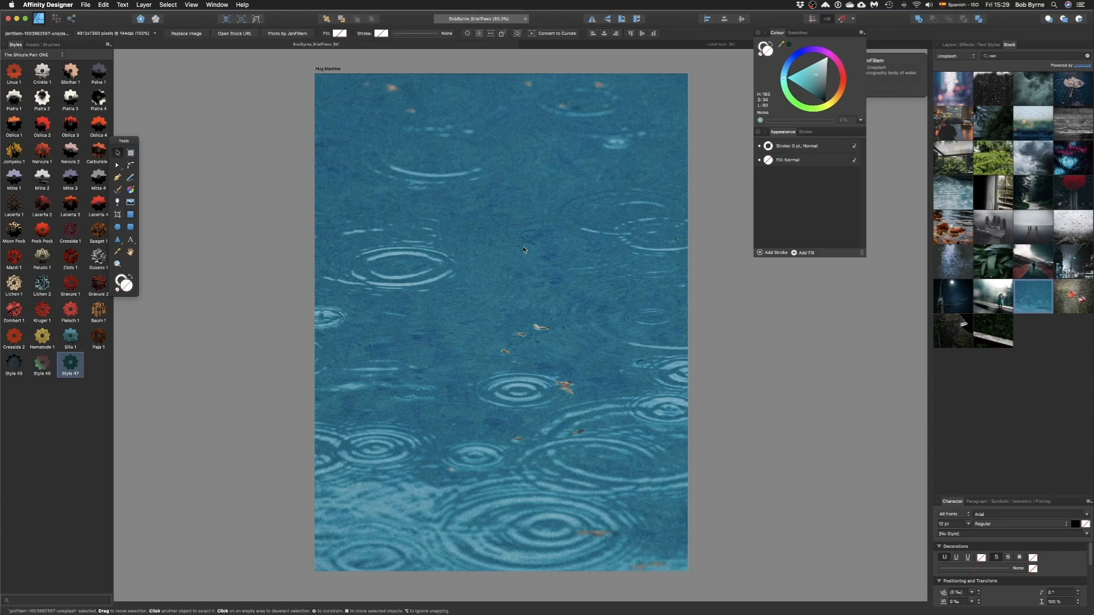
key("super+z")
key("super+z")
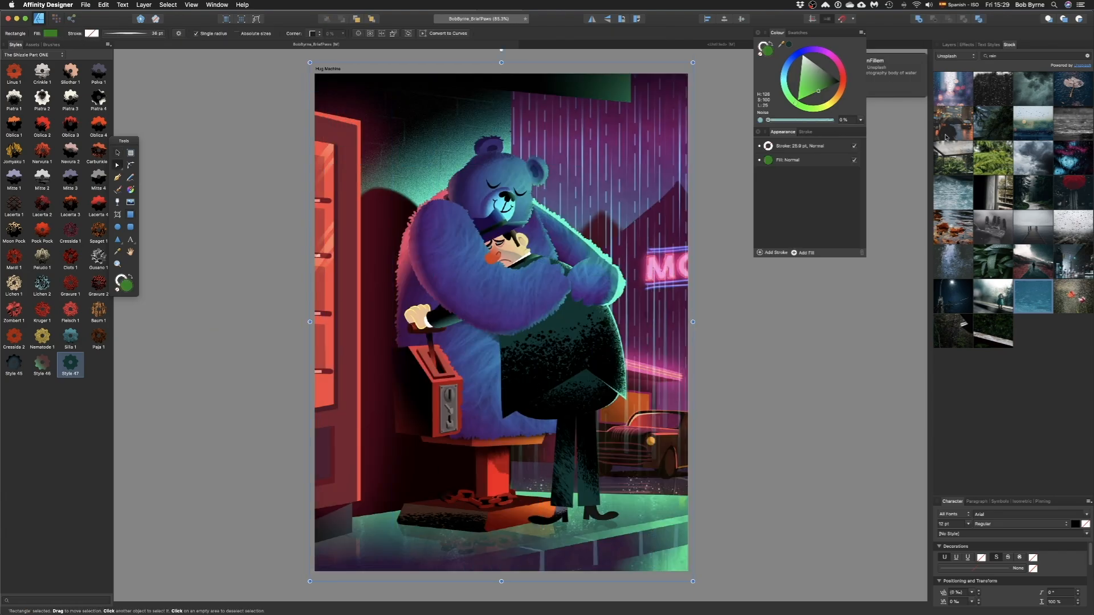
- Paste the ripple photo and nest it inside the green Subtract rectangle in the lighting group
left_click(949, 44)
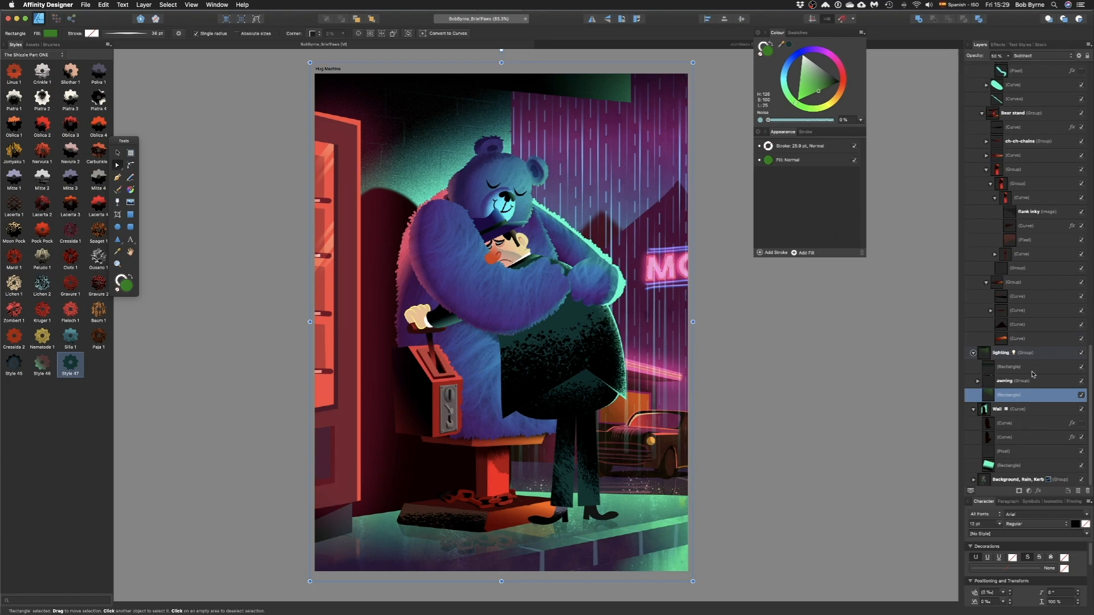
left_click(1007, 466)
left_click(1014, 383)
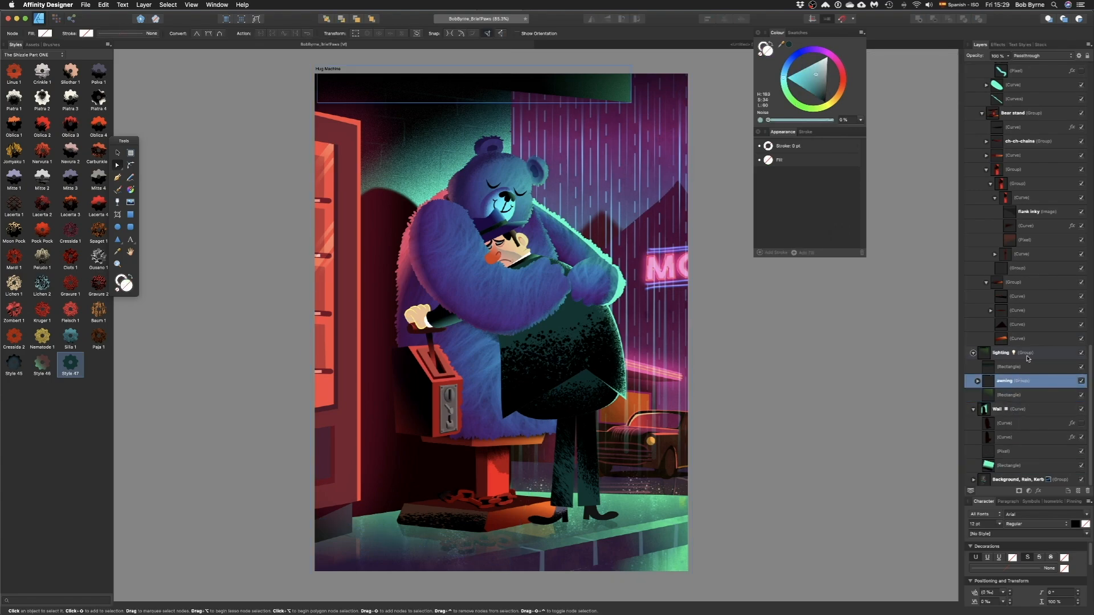
left_click(1016, 395)
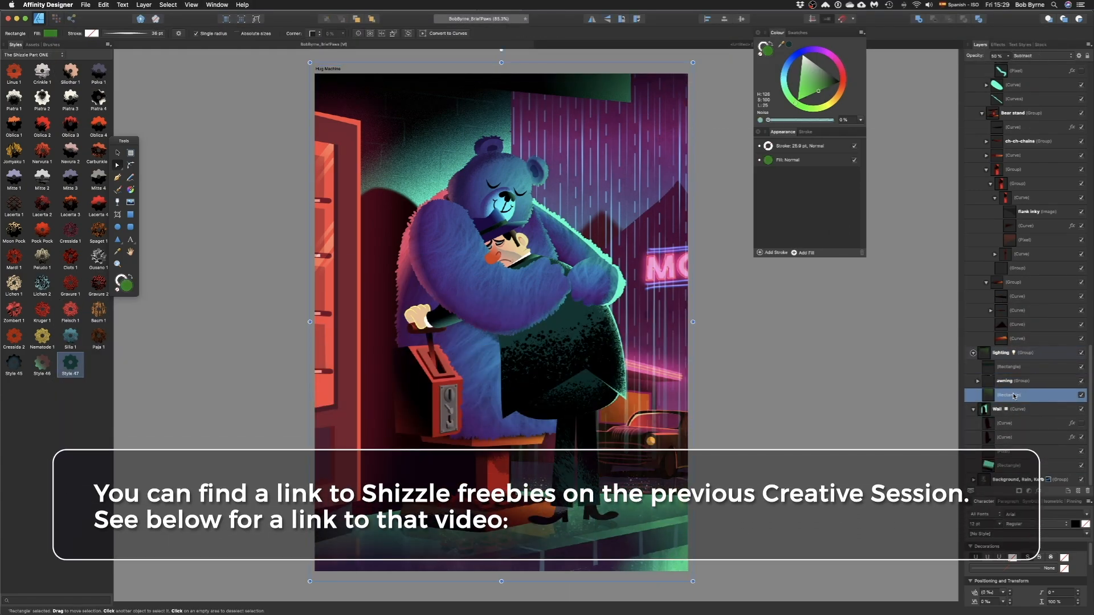
key("super+v")
left_click_drag(1009, 404, 1010, 409)
- Rename the ch-ch-chains group as vv
double_click(1020, 141)
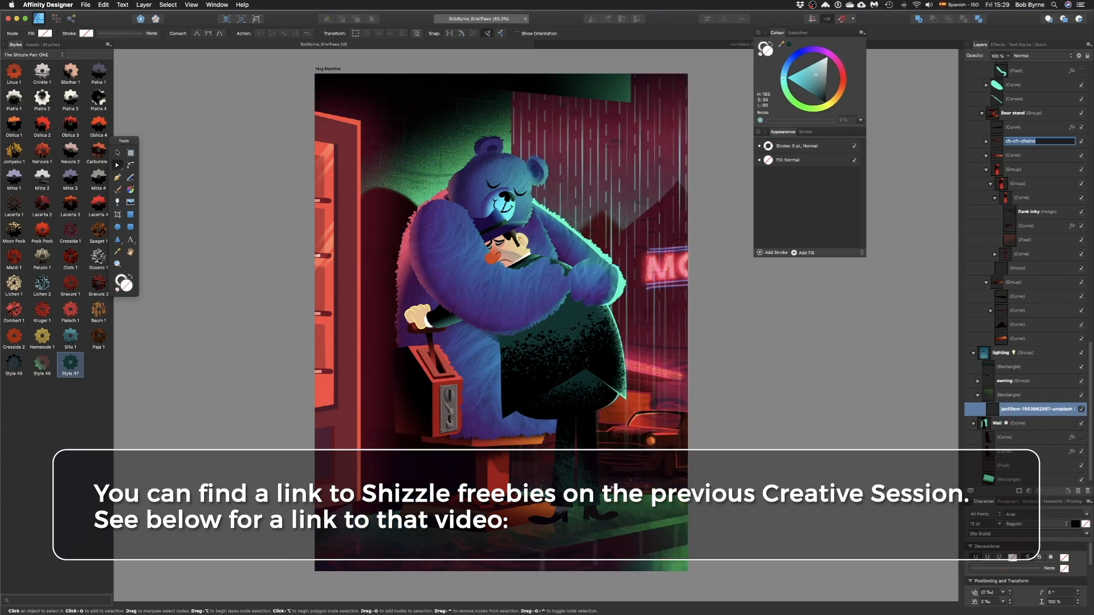
key("super+minus")
key("super+minus")
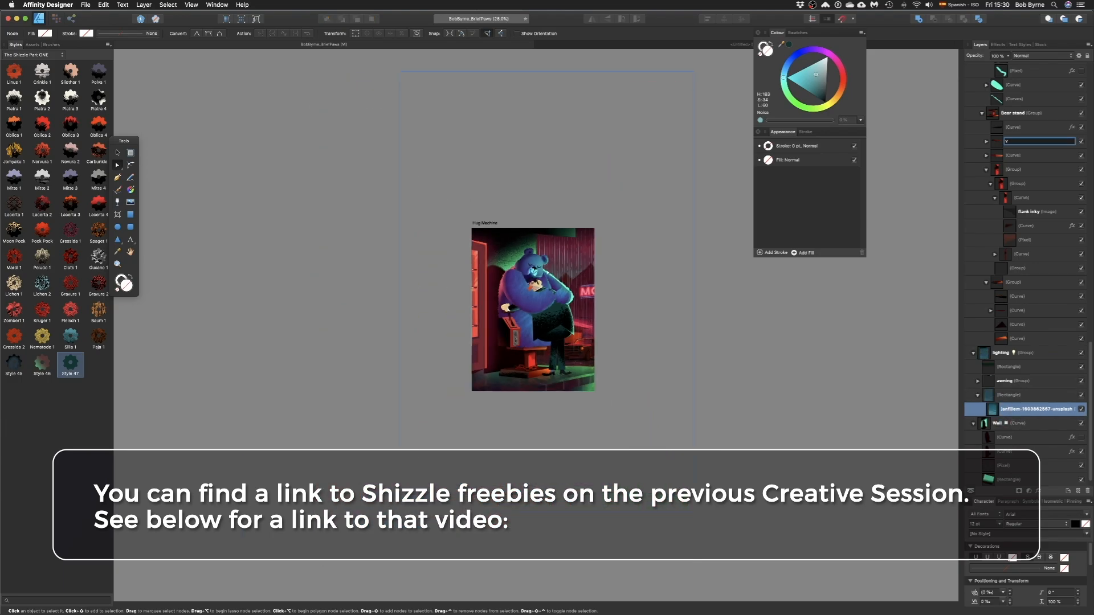
key("Return")
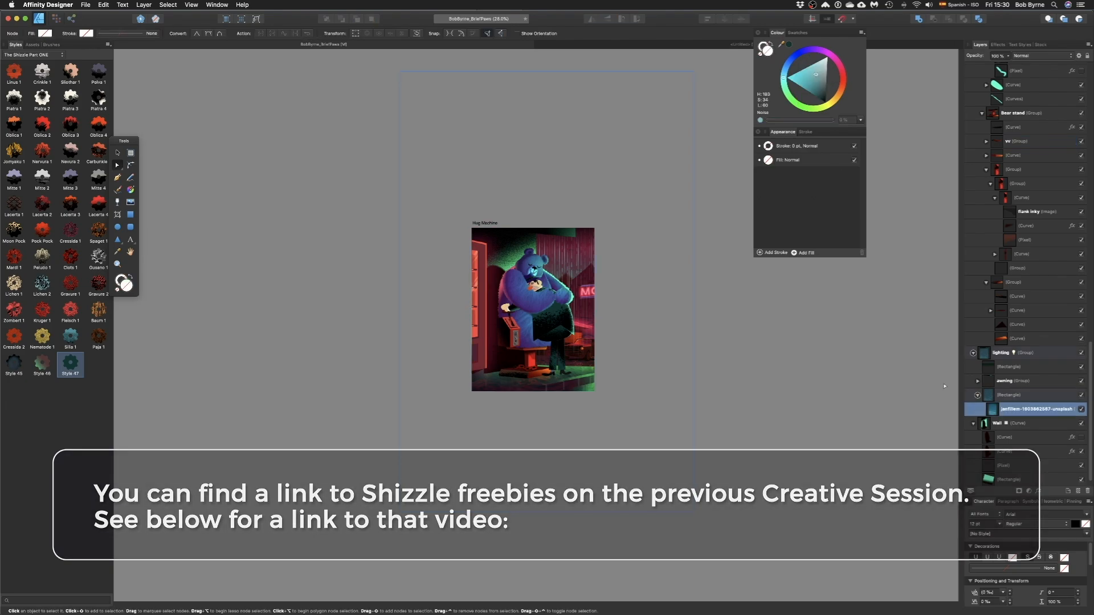
- Squash the nested ripple photo vertically, narrow its width and position it over the pavement at the characters' feet
left_click_drag(522, 72, 521, 436)
left_click_drag(518, 467, 523, 374)
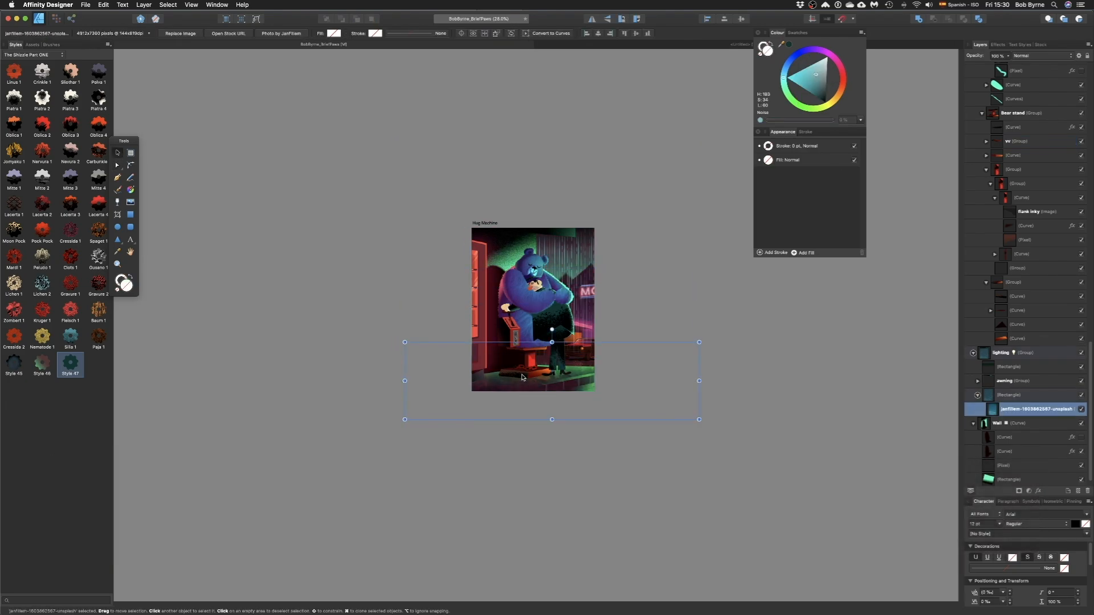
scroll(531, 413, "up", 5)
scroll(539, 285, "down", 2)
scroll(539, 281, "down", 2)
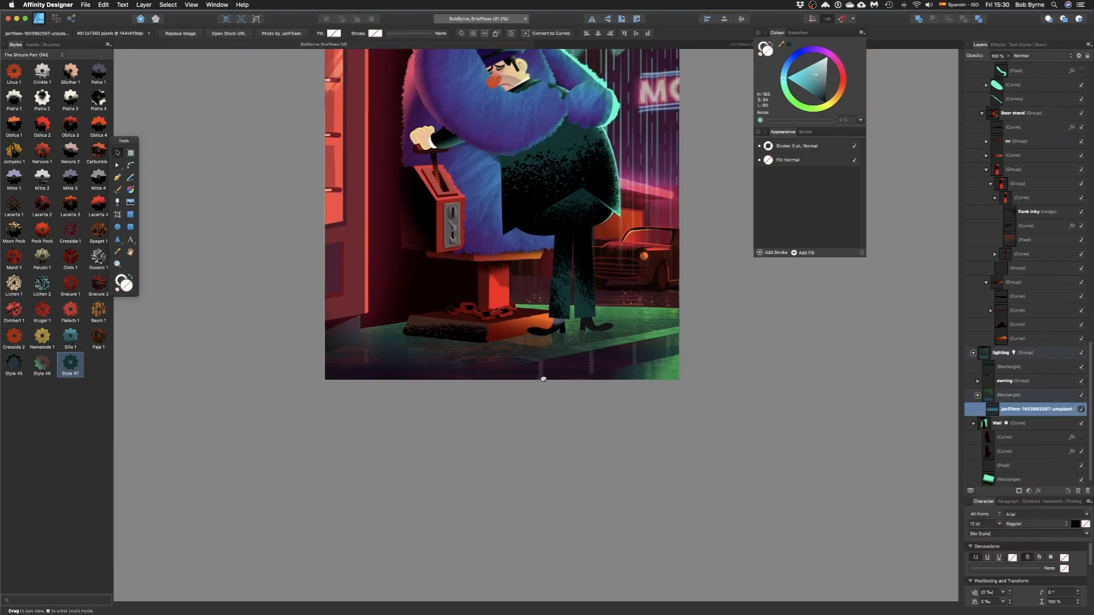
left_click_drag(123, 306, 488, 307)
left_click_drag(715, 352, 505, 352)
scroll(505, 352, "up", 3)
scroll(506, 352, "down", 3)
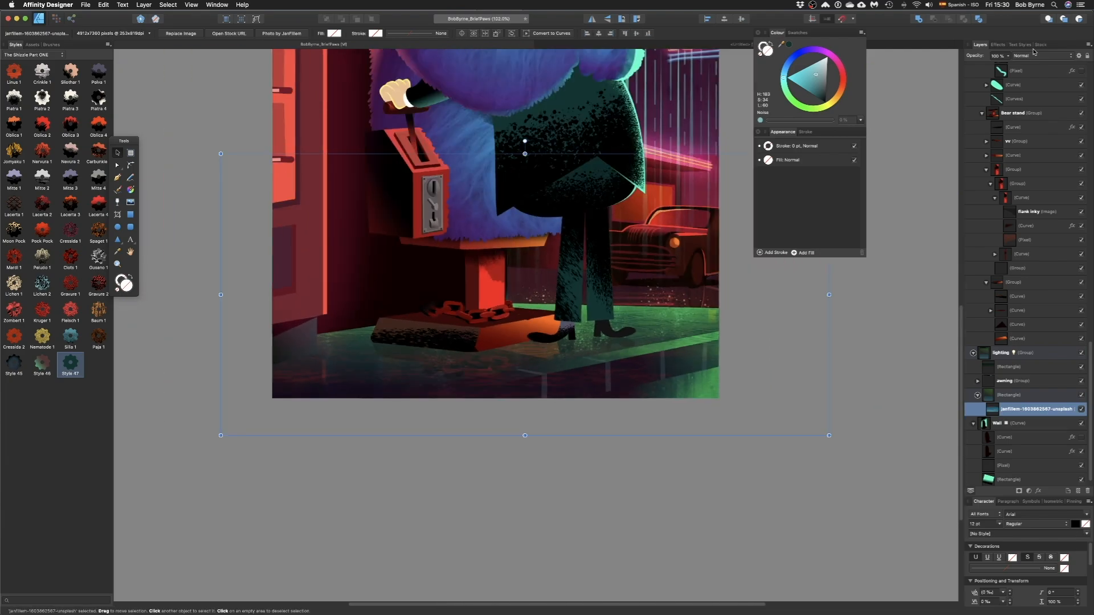
- Set the ripple photo's blend mode to Difference and narrow the photo slightly from its right edge
left_click(1038, 55)
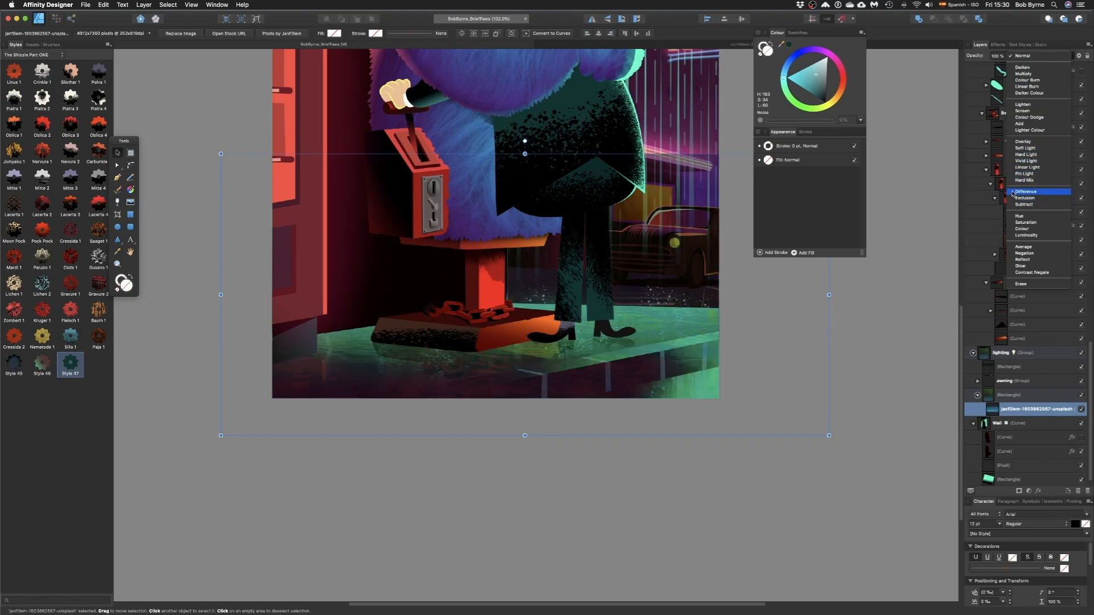
left_click(1020, 192)
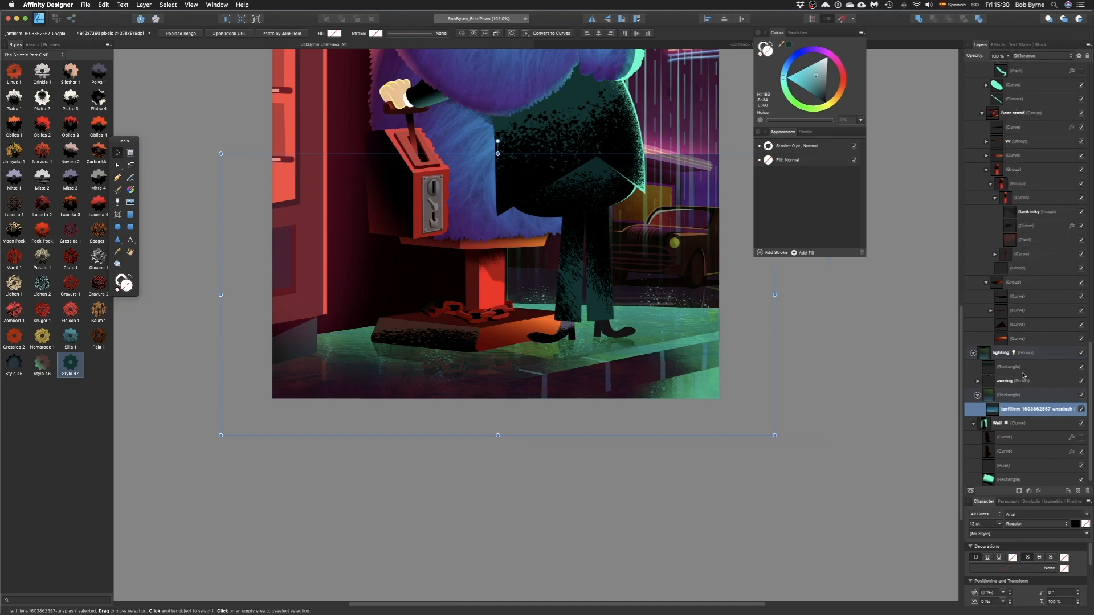
scroll(1003, 388, "down", 1)
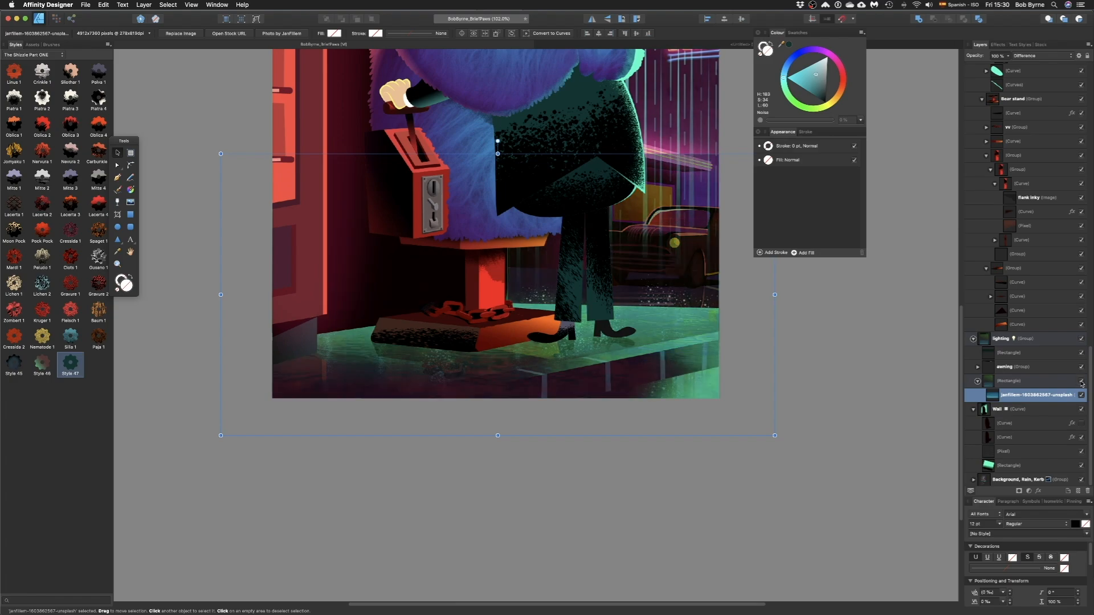
- Hide the lighting group to compare the artwork without its effect
left_click(1023, 381)
left_click(1005, 367)
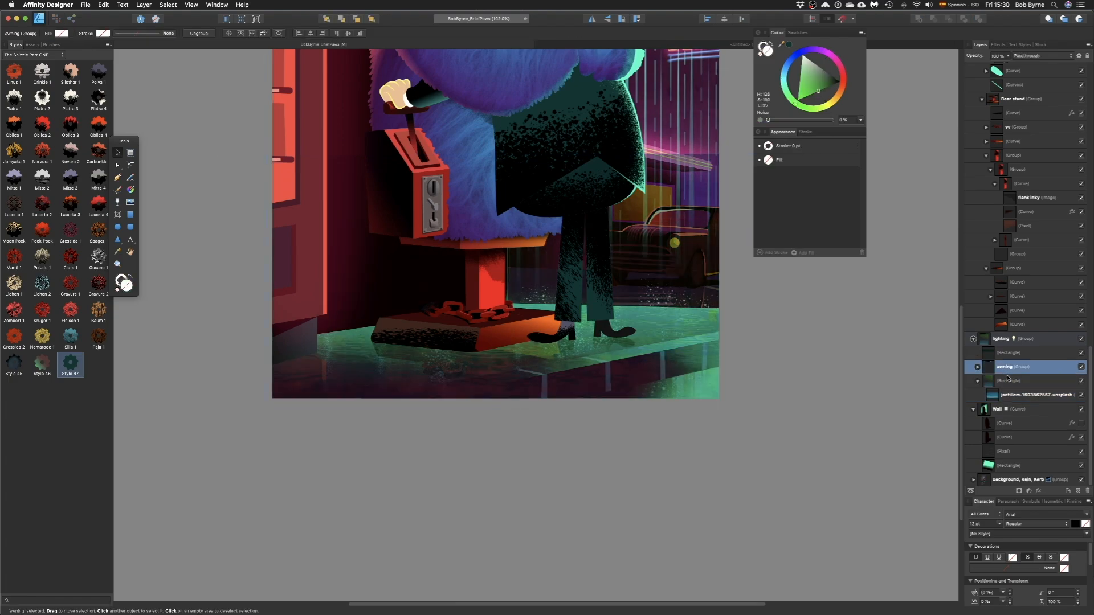
left_click(1010, 340)
left_click(1082, 340)
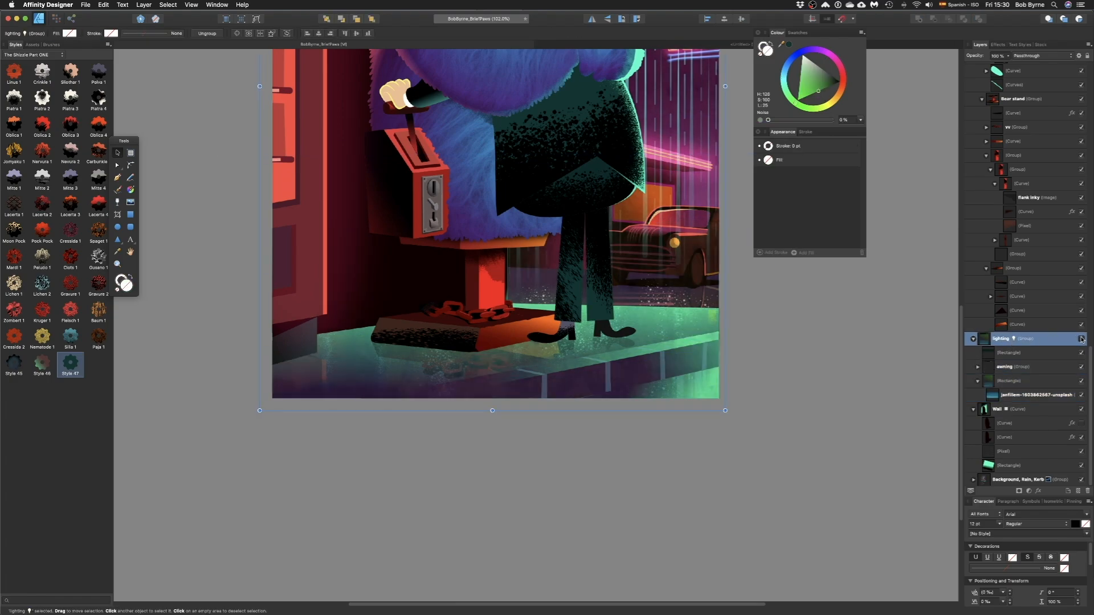
- Restore the lighting group's visibility and toggle the nested ripple photo off and on to compare its effect
left_click(1081, 340)
left_click(1081, 396)
left_click(1081, 397)
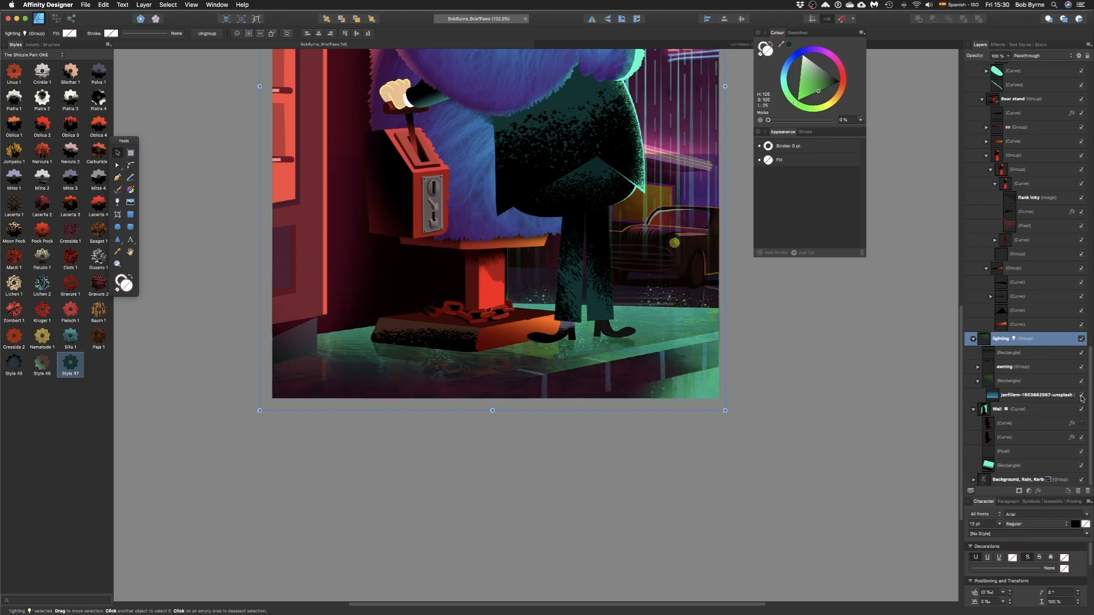
- Convert the green rectangle holding the ripple photo to curves and lower its upper nodes to the pavement's back edge
left_click(1012, 381)
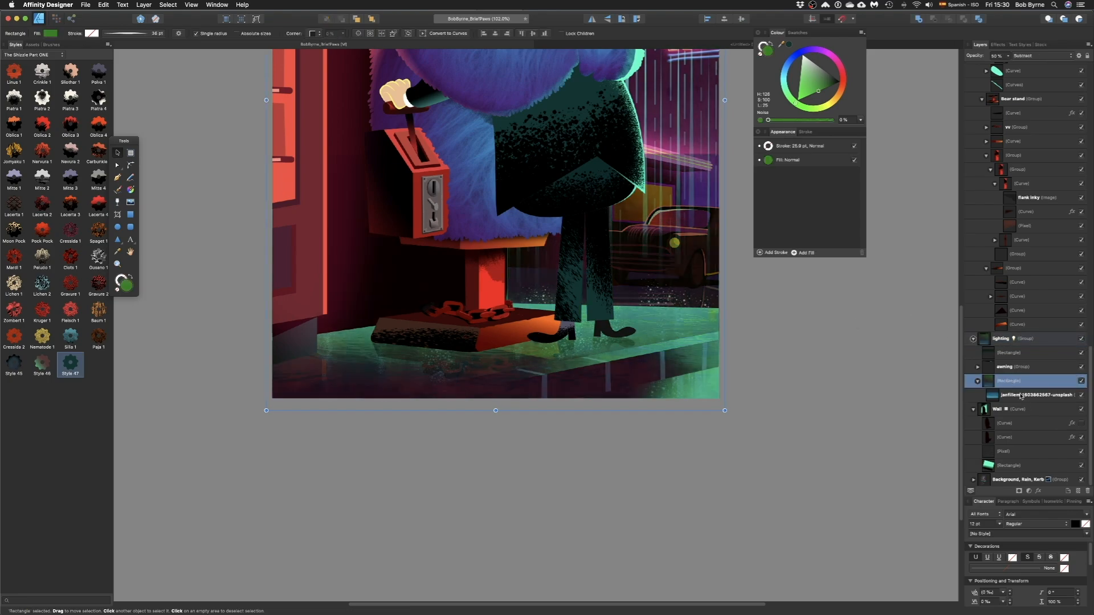
scroll(650, 178, "down", 2)
left_click_drag(651, 179, 639, 301)
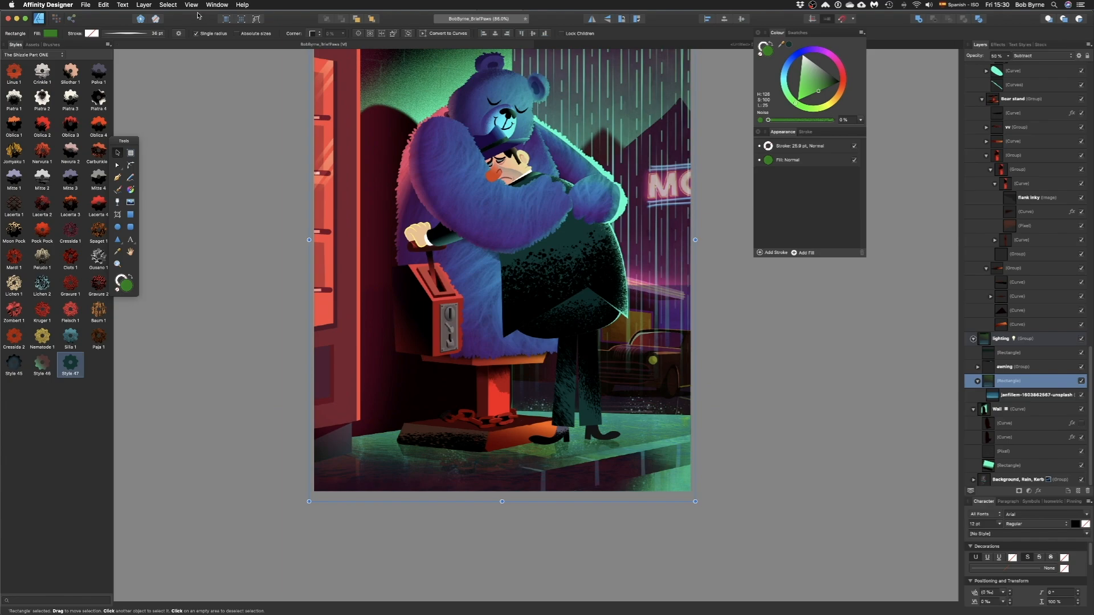
left_click(143, 4)
left_click(180, 213)
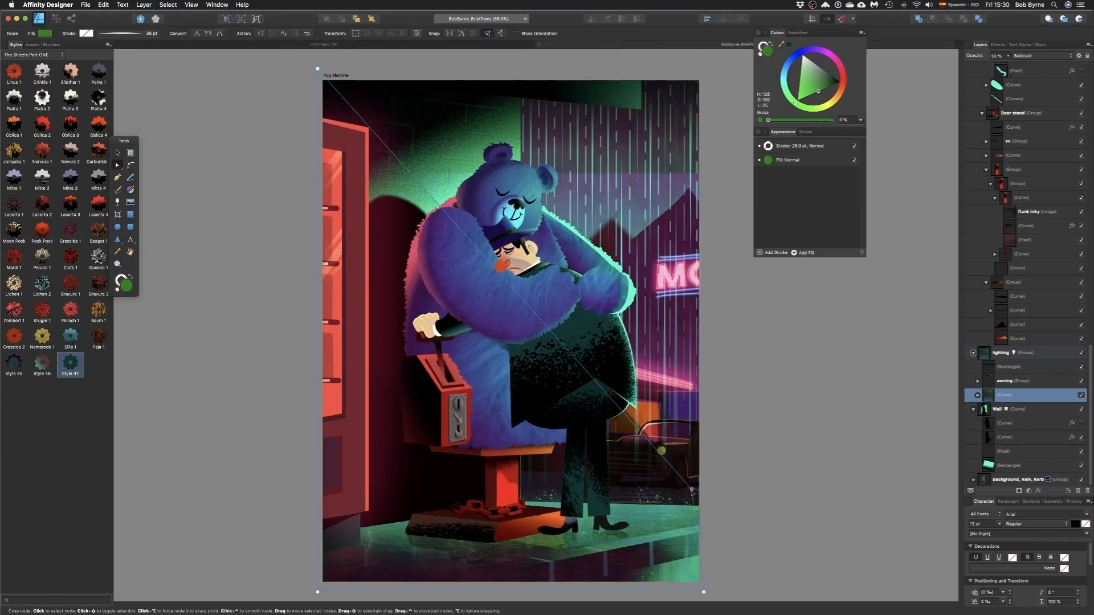
left_click_drag(692, 492, 699, 501)
left_click_drag(317, 69, 323, 511)
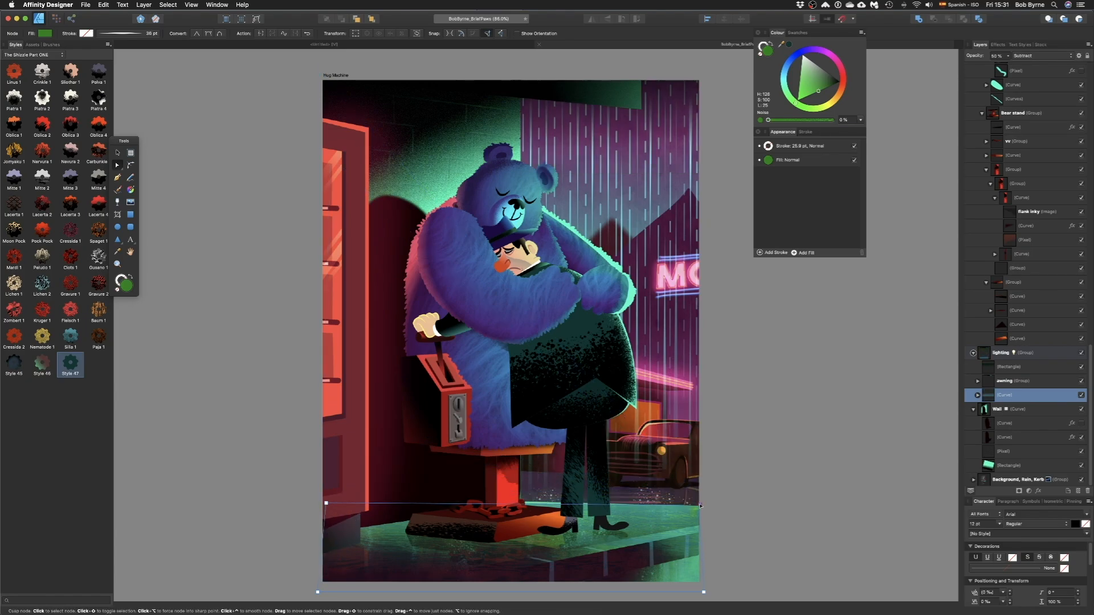
- Add a node midway along the pavement curve's upper edge and bend the edge slightly upward near the chains
scroll(516, 388, "down", 3)
scroll(516, 387, "up", 5)
scroll(513, 382, "down", 3)
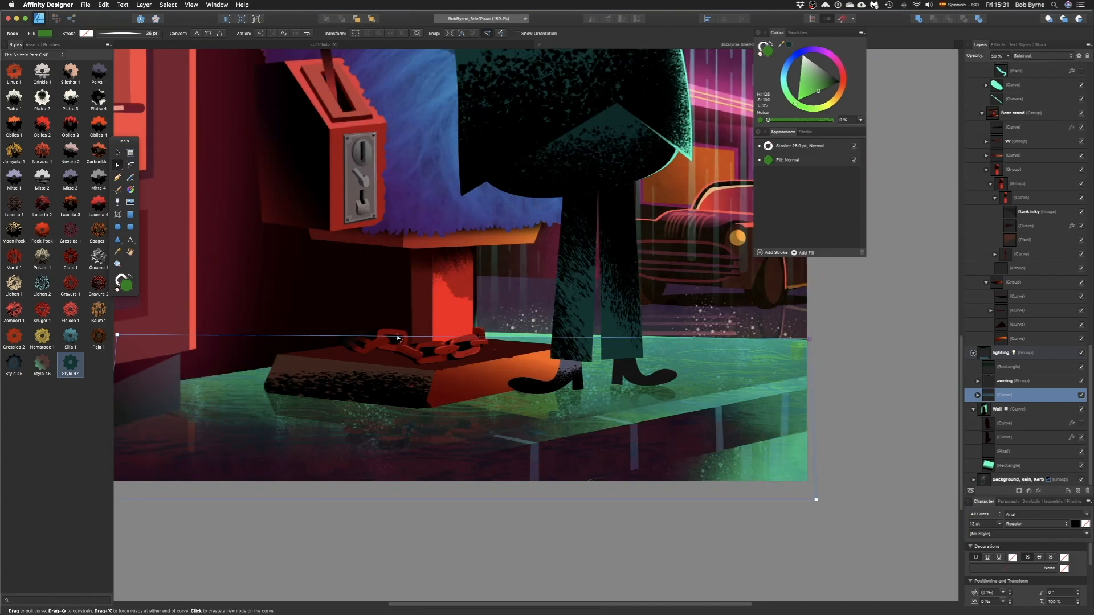
left_click_drag(398, 337, 412, 329)
scroll(416, 329, "down", 4)
left_click(479, 448)
left_click_drag(478, 444, 540, 493)
left_click(630, 441)
left_click(1005, 455)
left_click(1012, 401)
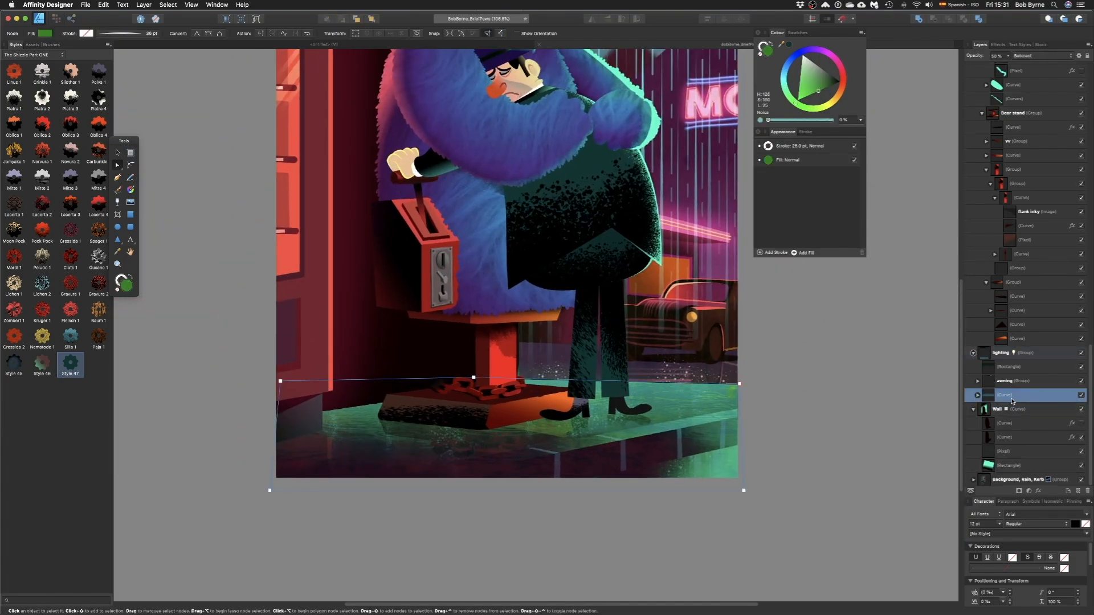
- Preview alternative blend modes such as Saturation and Screen on the pavement curve, keeping Subtract
key("v")
left_click(1042, 55)
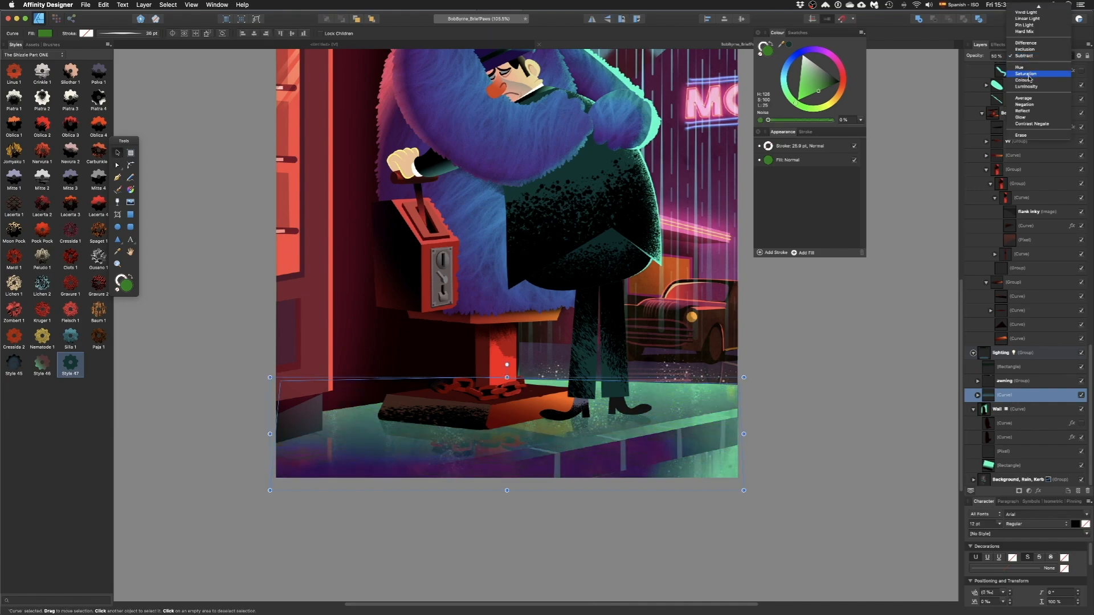
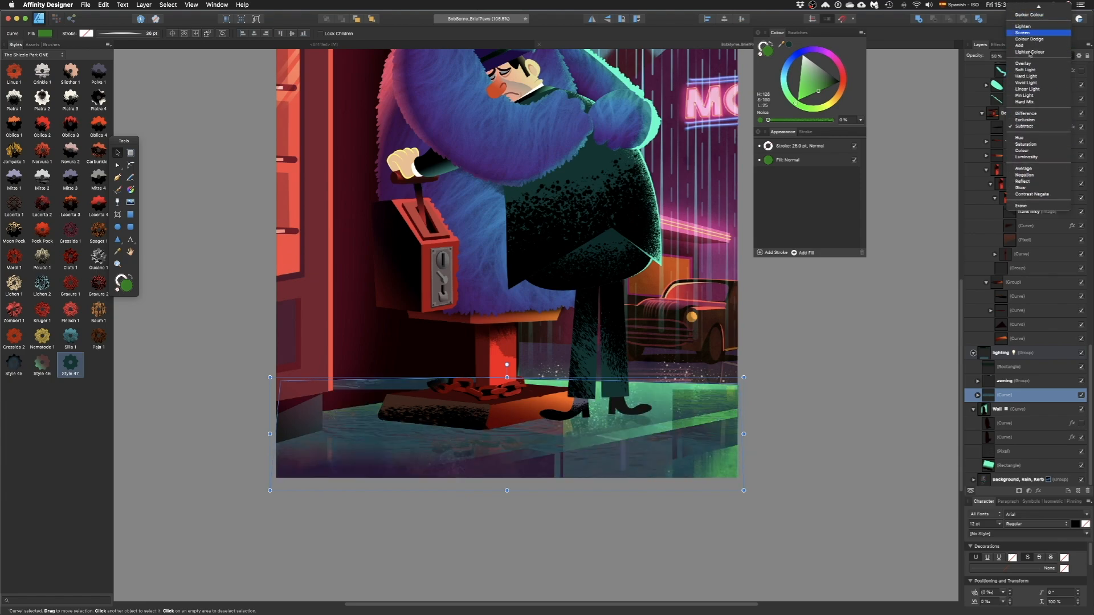
left_click(893, 106)
scroll(376, 519, "down", 4)
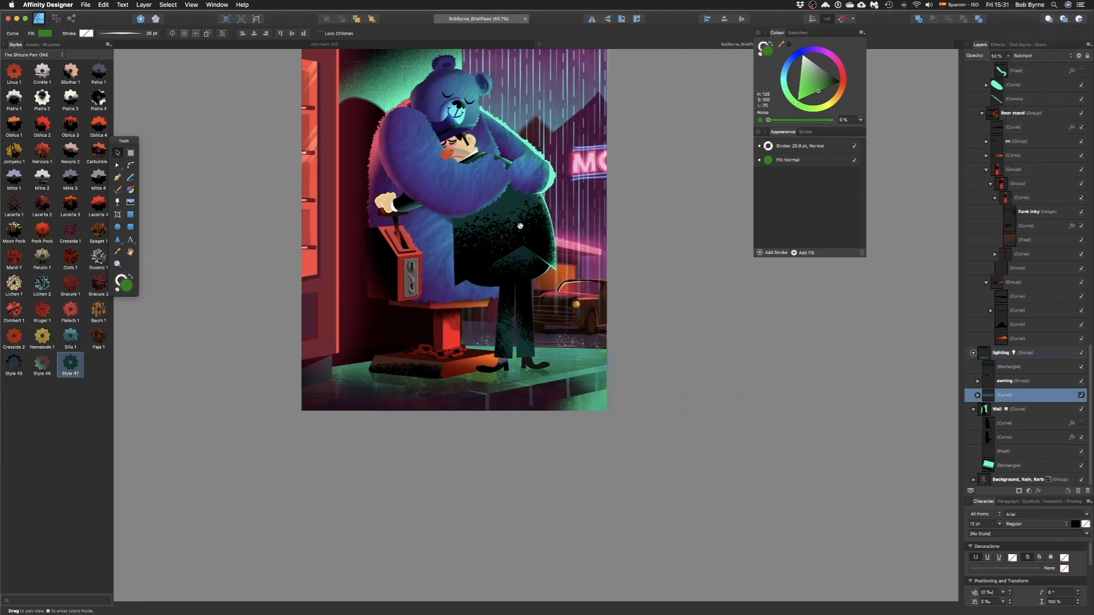
- Reposition, rotate and enlarge the bitmap texture fill on the salesman's dark coat
left_click(519, 301)
double_click(519, 301)
double_click(520, 300)
key("g")
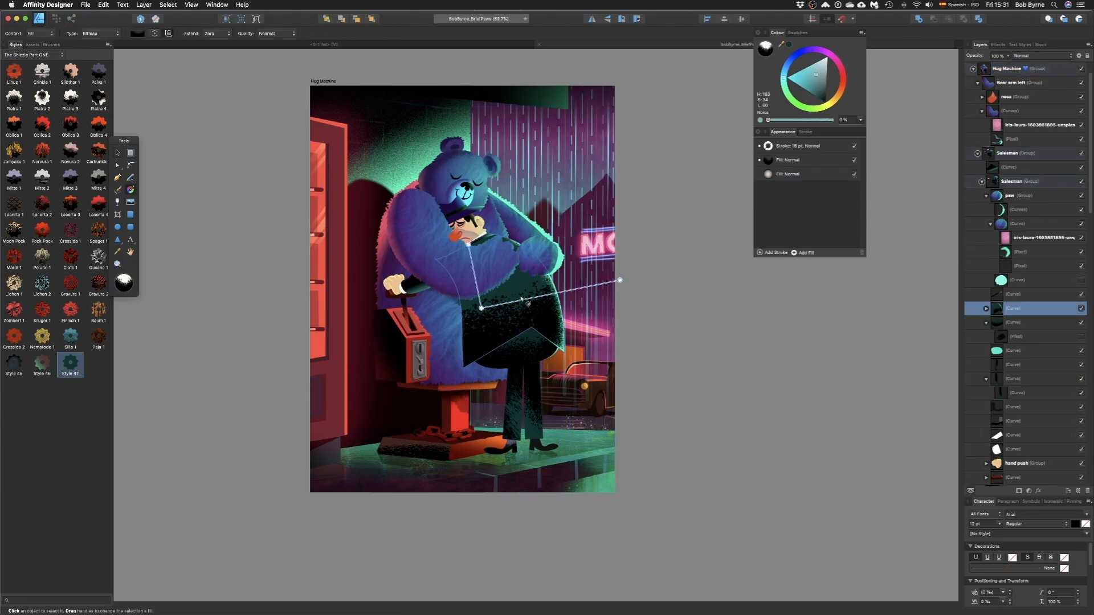
left_click_drag(518, 279, 697, 305)
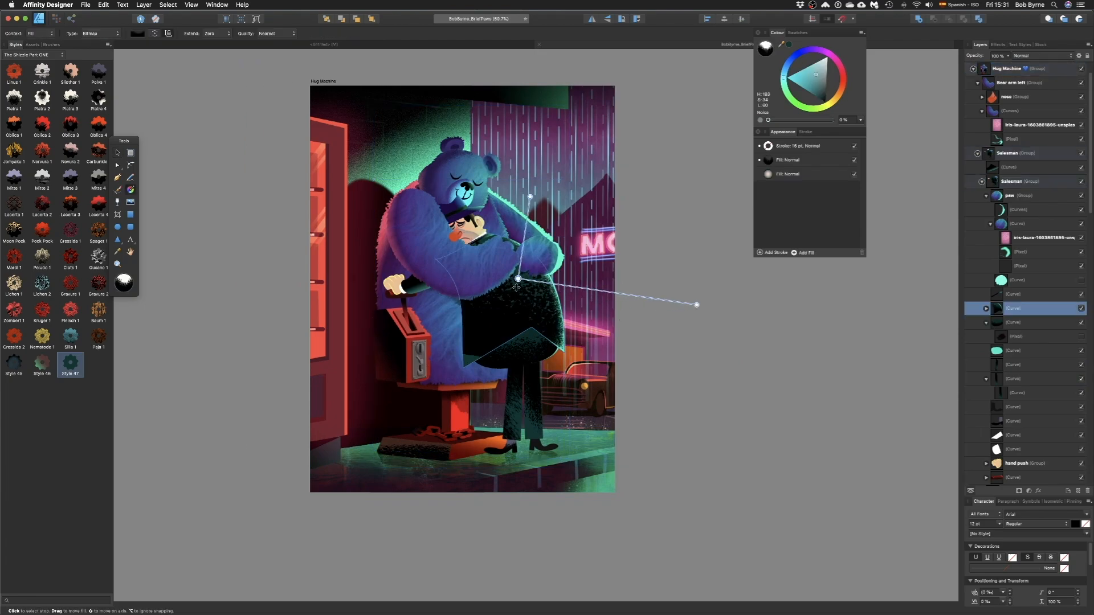
left_click_drag(518, 280, 515, 288)
left_click(700, 244)
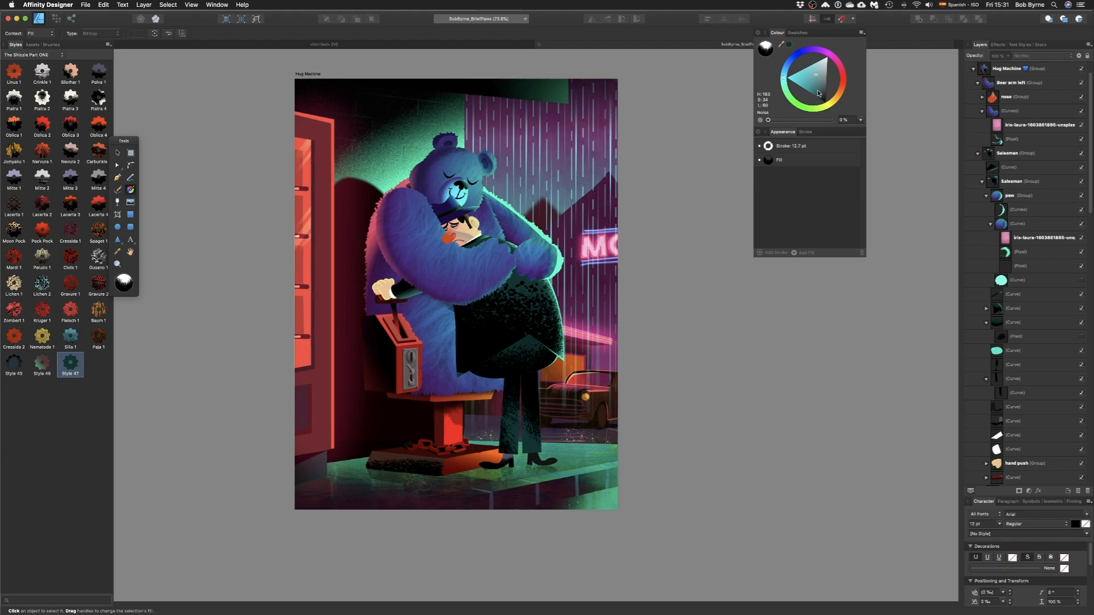
- Collapse the expanded layers and hide the Background, Rain, Kerb group
left_click(974, 69)
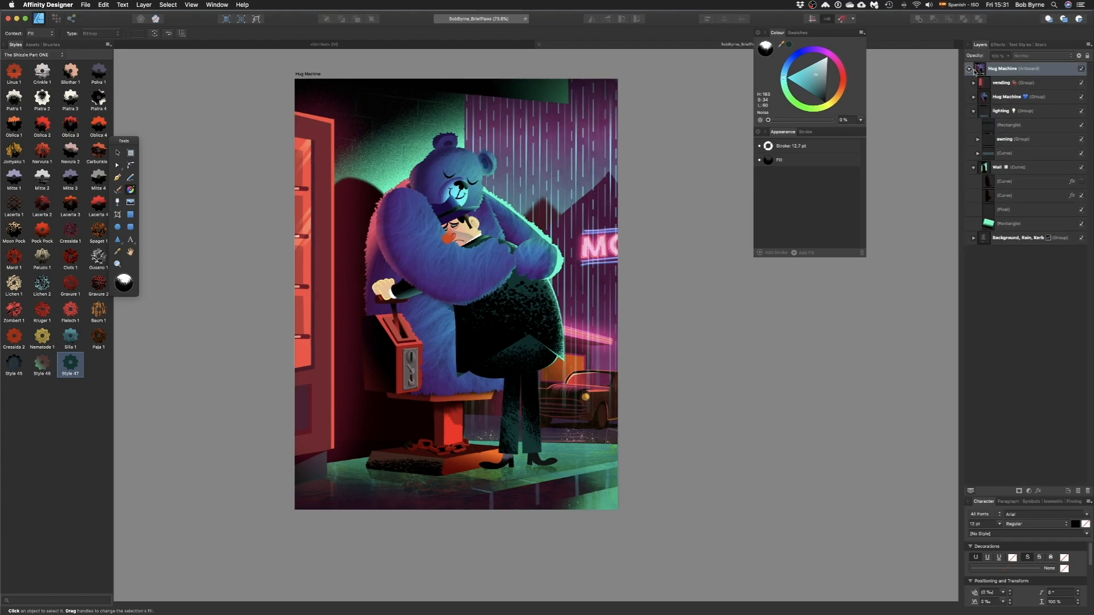
left_click(999, 222)
left_click(997, 154)
left_click(1010, 224)
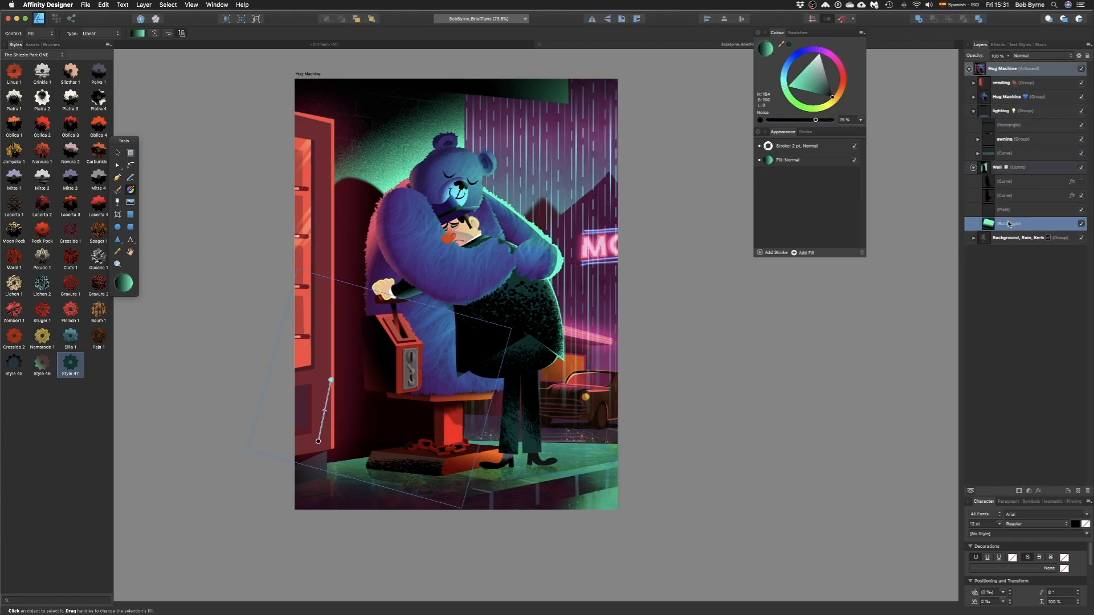
left_click(1020, 237)
left_click(1081, 239)
left_click(1081, 239)
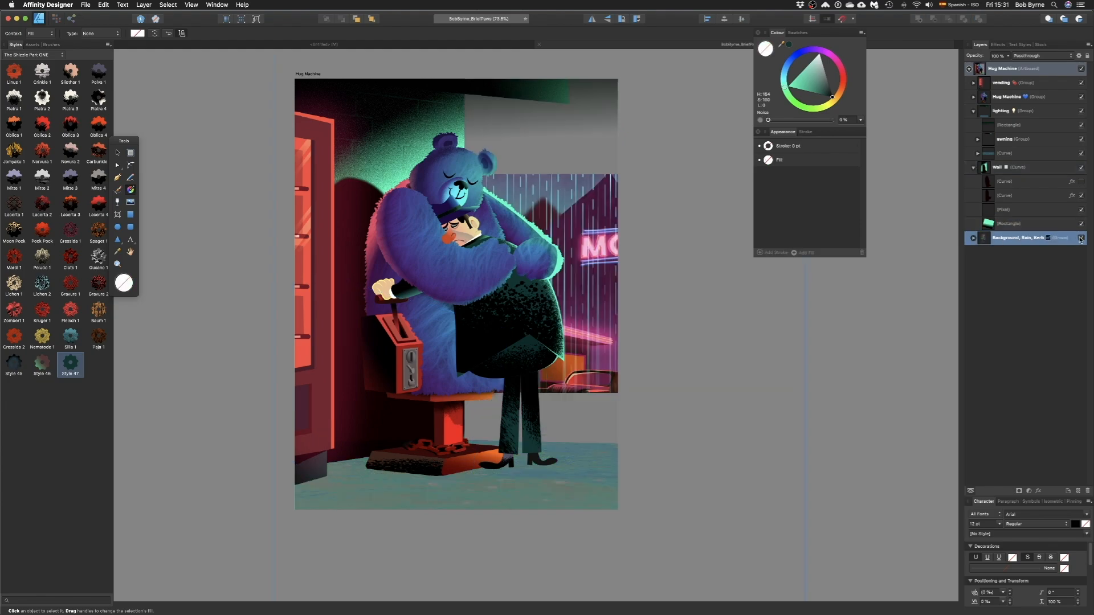
left_click(1080, 239)
- Search the Unsplash stock library for neon, place the photo with vertical blue light strips and reposition it over the artwork
left_click(1041, 44)
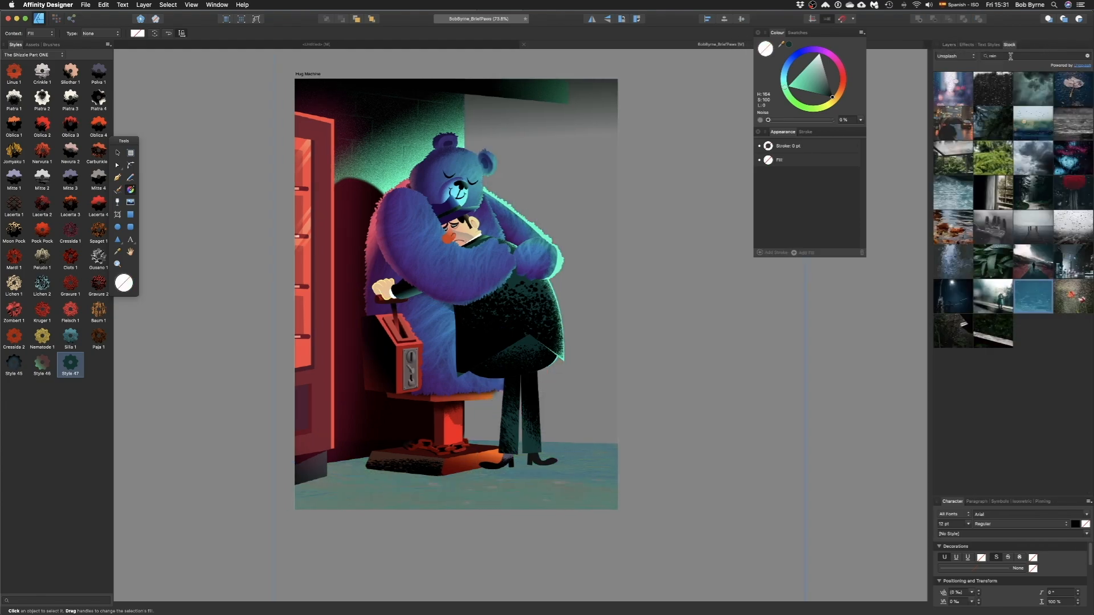
key("Return")
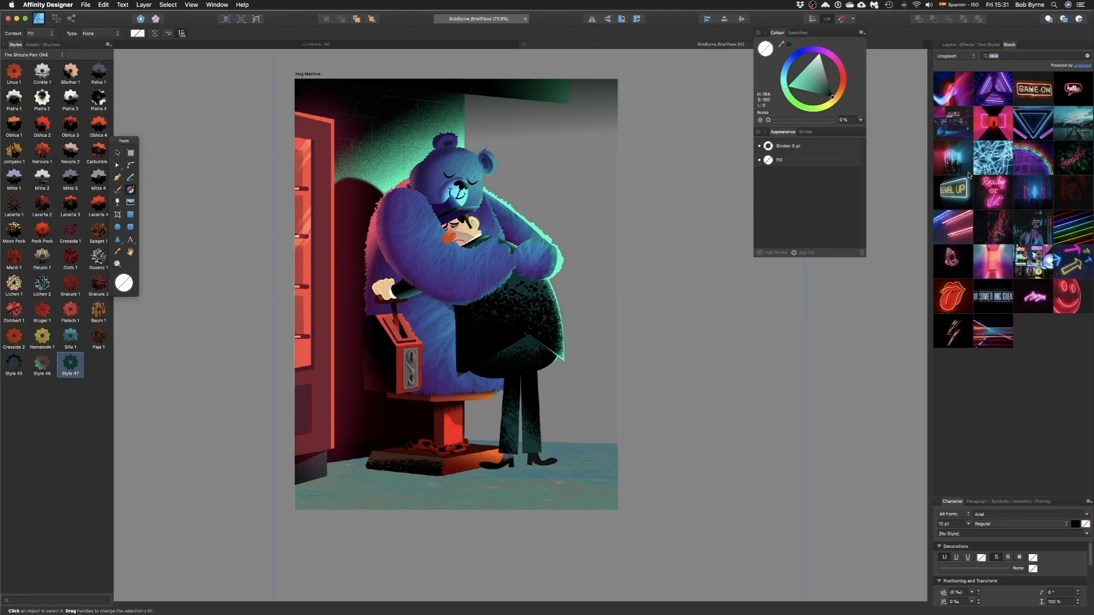
left_click_drag(953, 158, 522, 209)
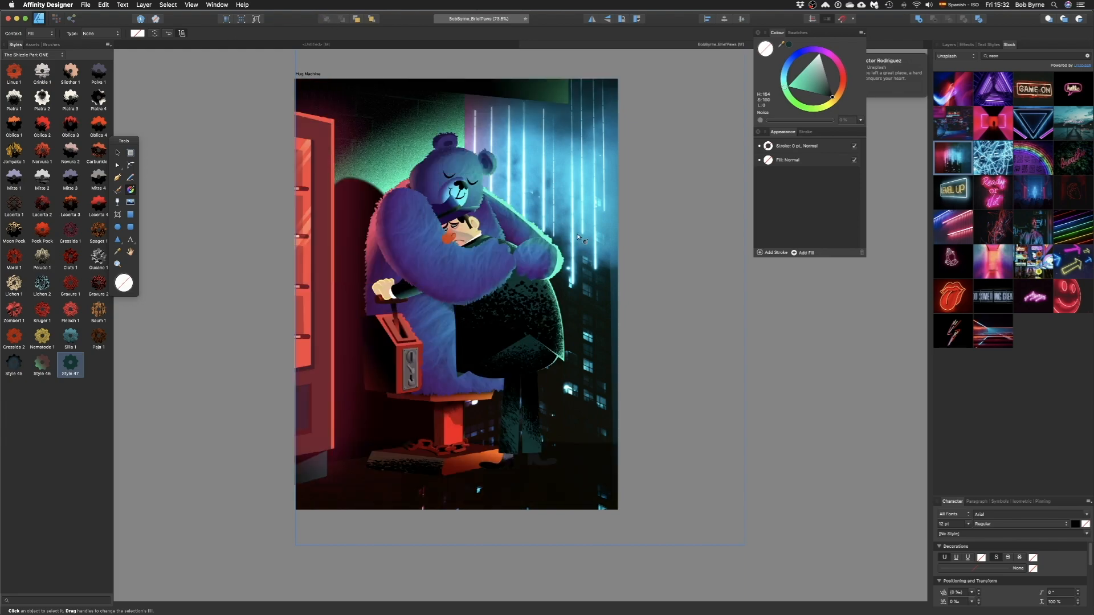
scroll(592, 237, "down", 3)
left_click_drag(399, 436, 484, 307)
left_click_drag(528, 268, 497, 331)
left_click(948, 45)
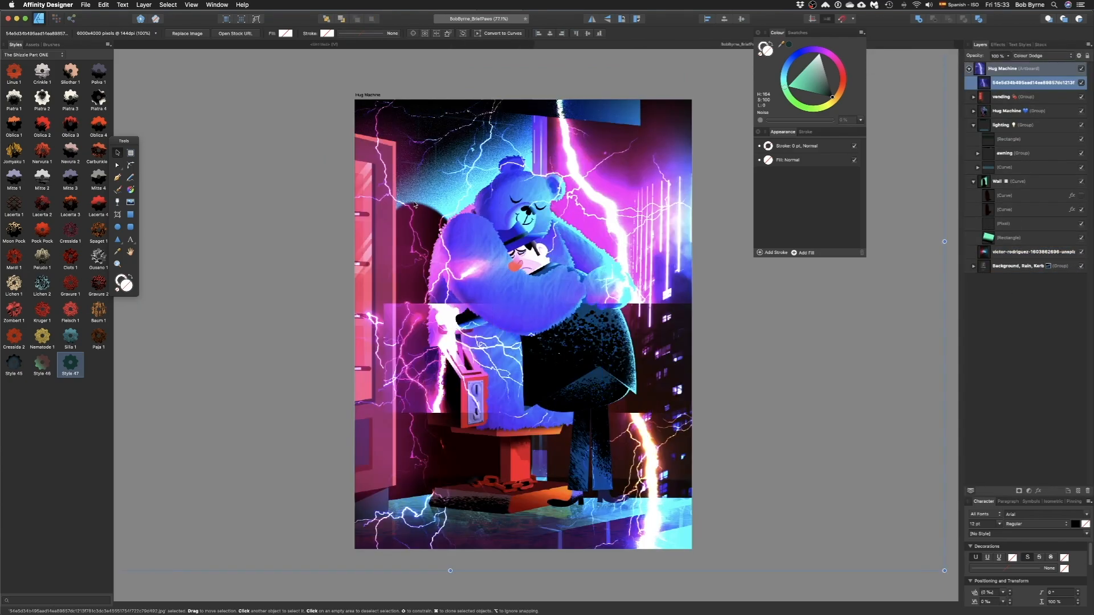
- Move the Colour Dodge lightning photo so its main bolt runs down over the bear and salesman
mouse_move(415, 205)
left_mouse_down()
mouse_move(605, 204)
mouse_move(588, 215)
left_mouse_up()
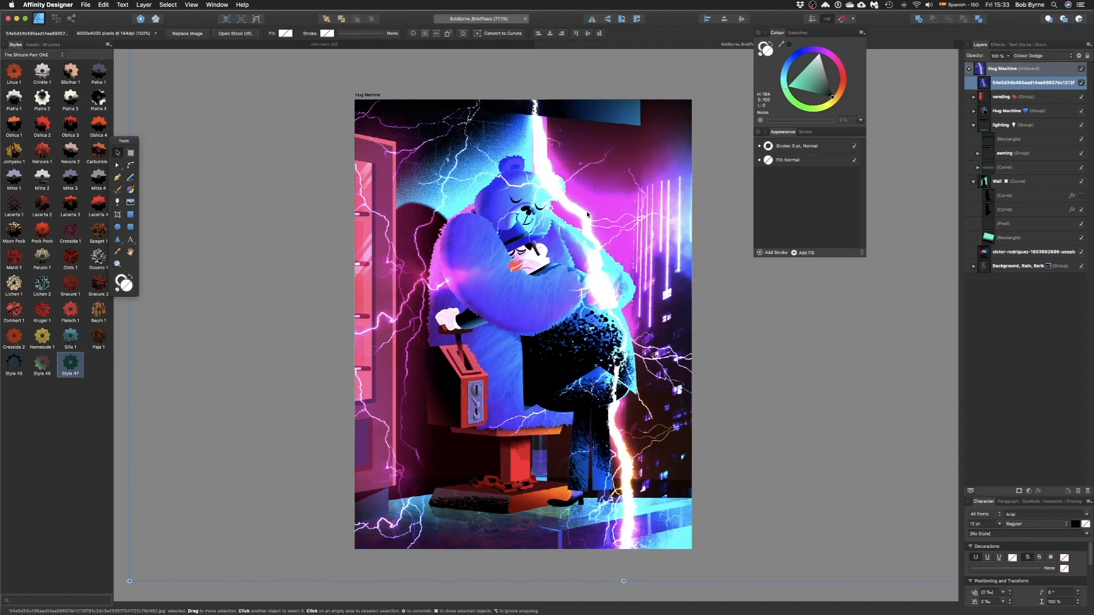
left_click(299, 139)
- Switch the assets to the Comics category and place a pair of angry eyes on the bear's face
left_click(33, 45)
left_click(34, 54)
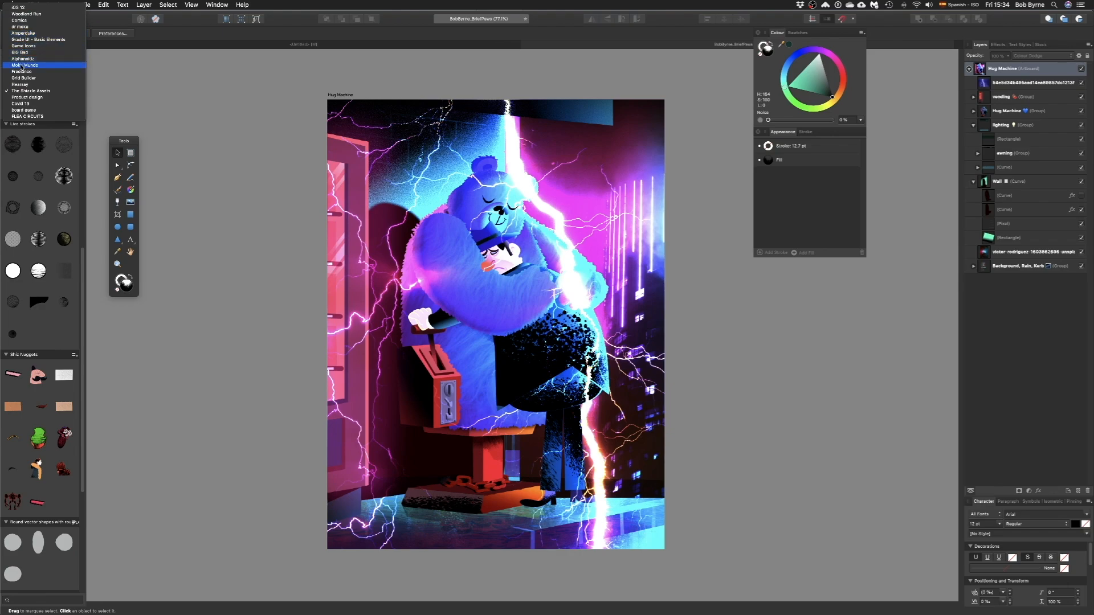
left_click(38, 19)
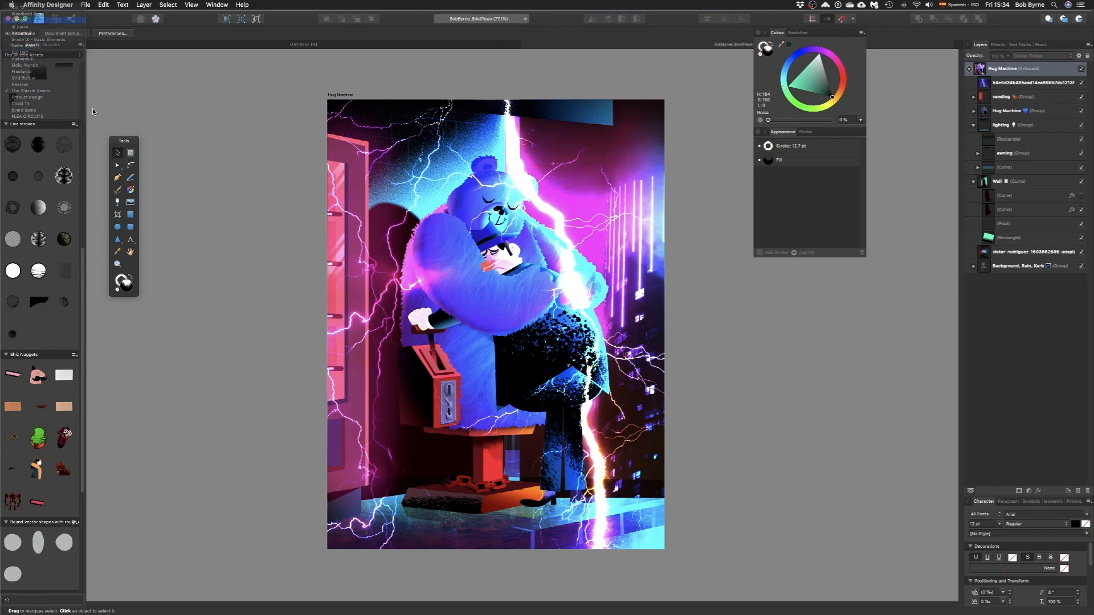
left_click_drag(81, 124, 516, 208)
scroll(505, 210, "up", 3)
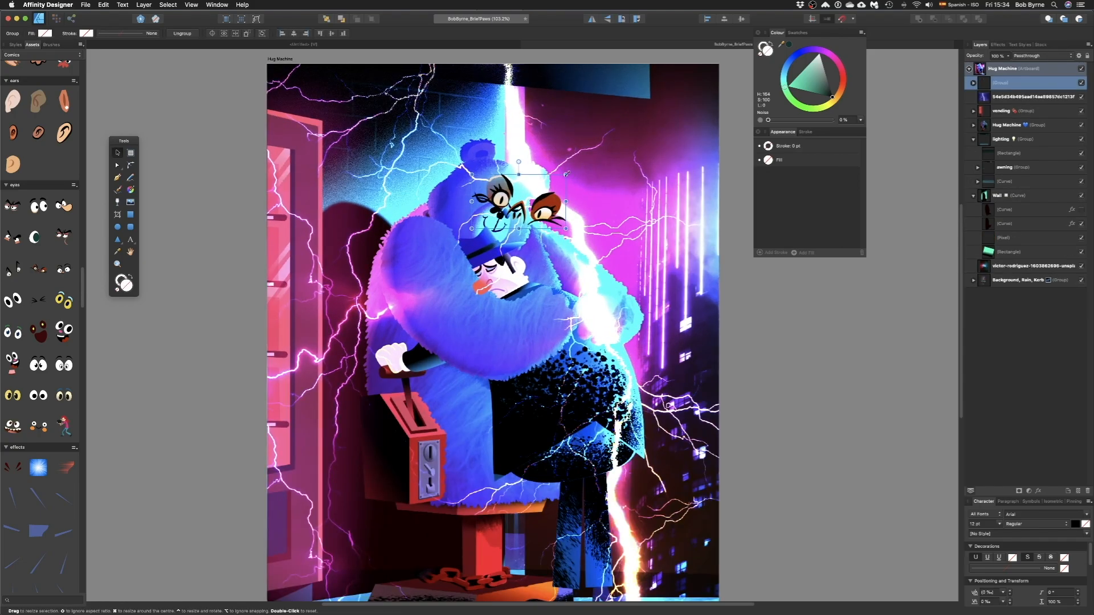
- Mirror, resize and tilt the angry eyes, positioning them to fit over the bear's own eyes
left_click_drag(565, 174, 611, 237)
scroll(502, 179, "up", 5)
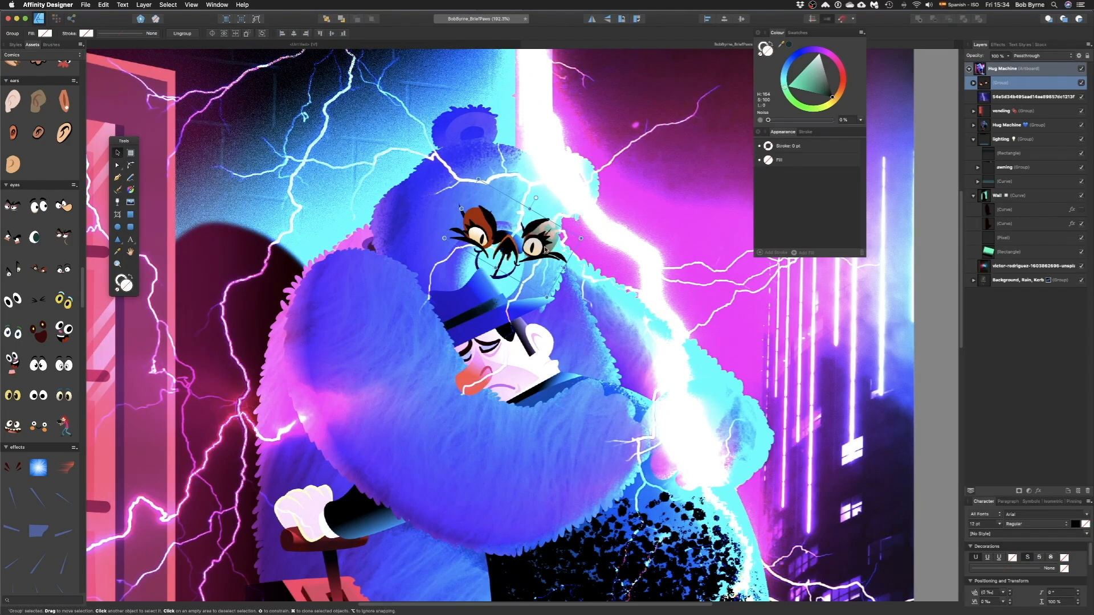
left_click_drag(543, 251, 538, 239)
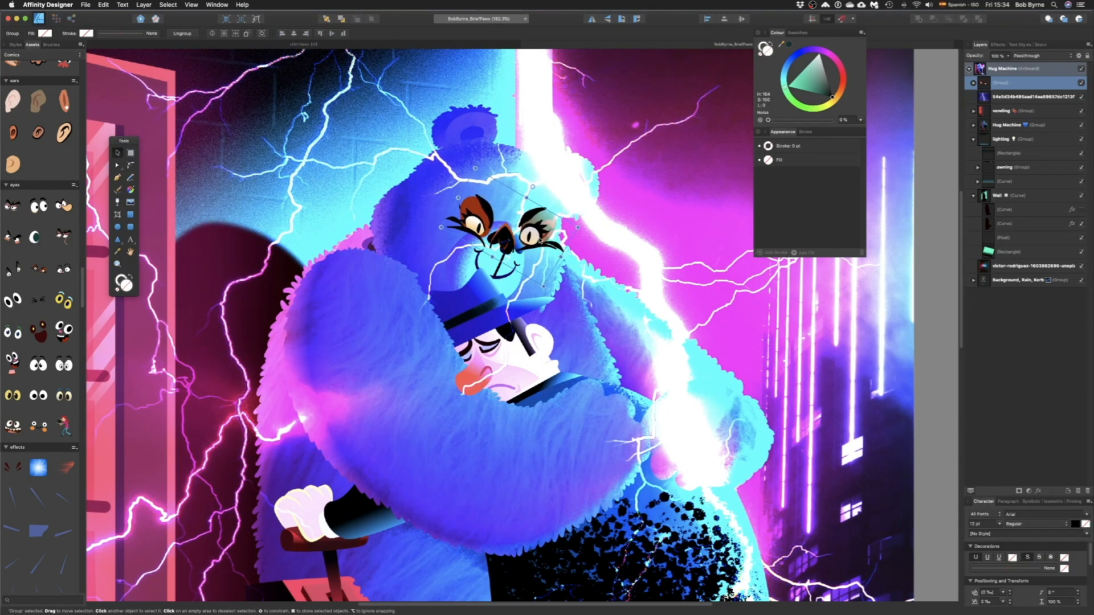
scroll(460, 223, "down", 5)
left_click(460, 223)
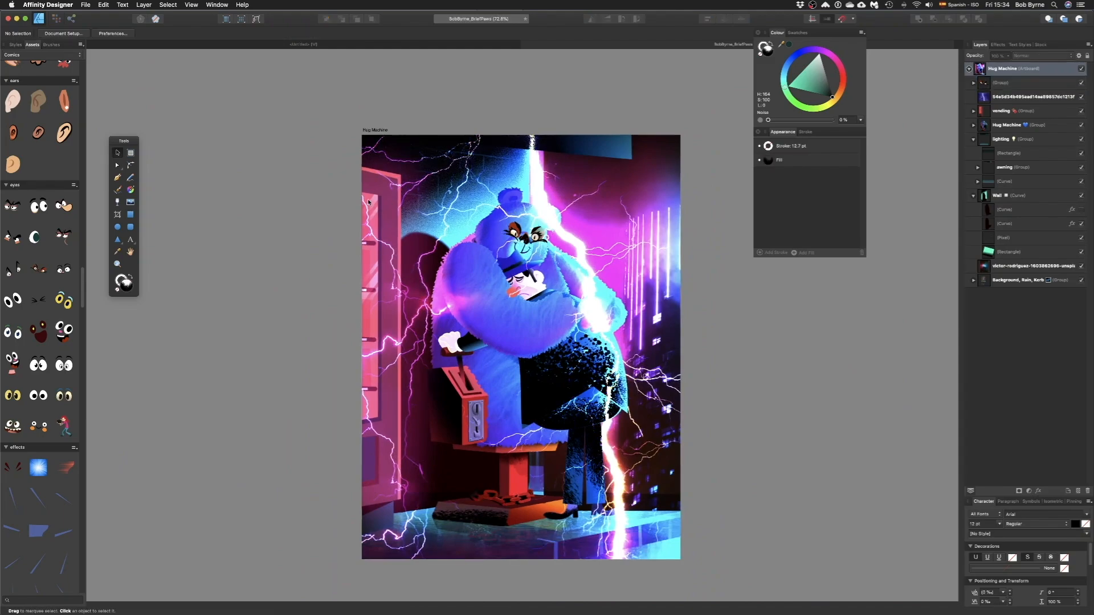
scroll(467, 188, "right", 3)
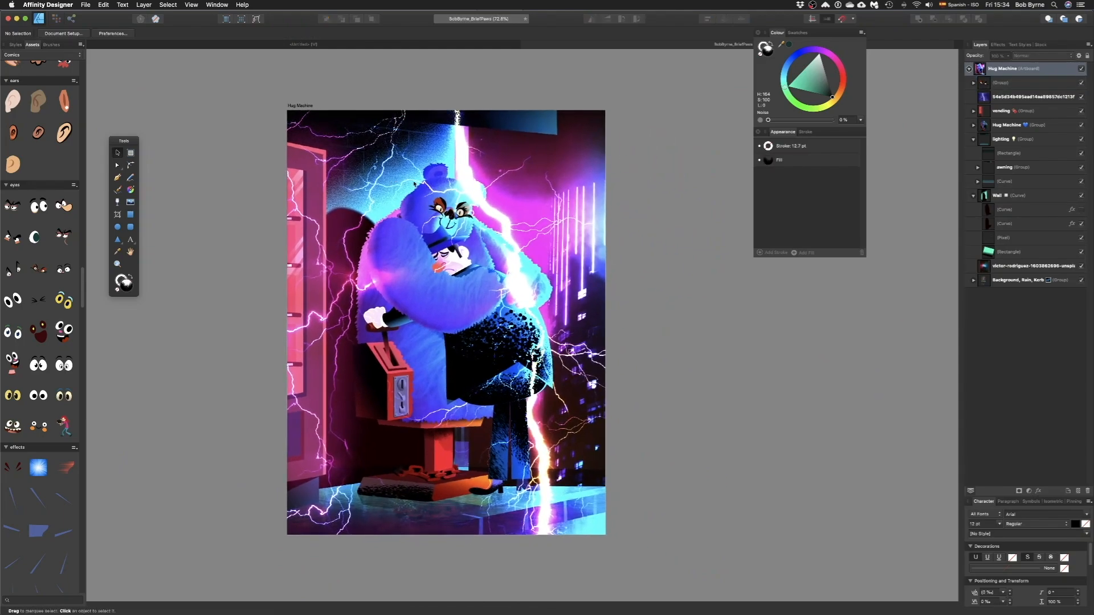
- Search the Pixabay stock library for blood and browse the resulting images
left_click(1042, 45)
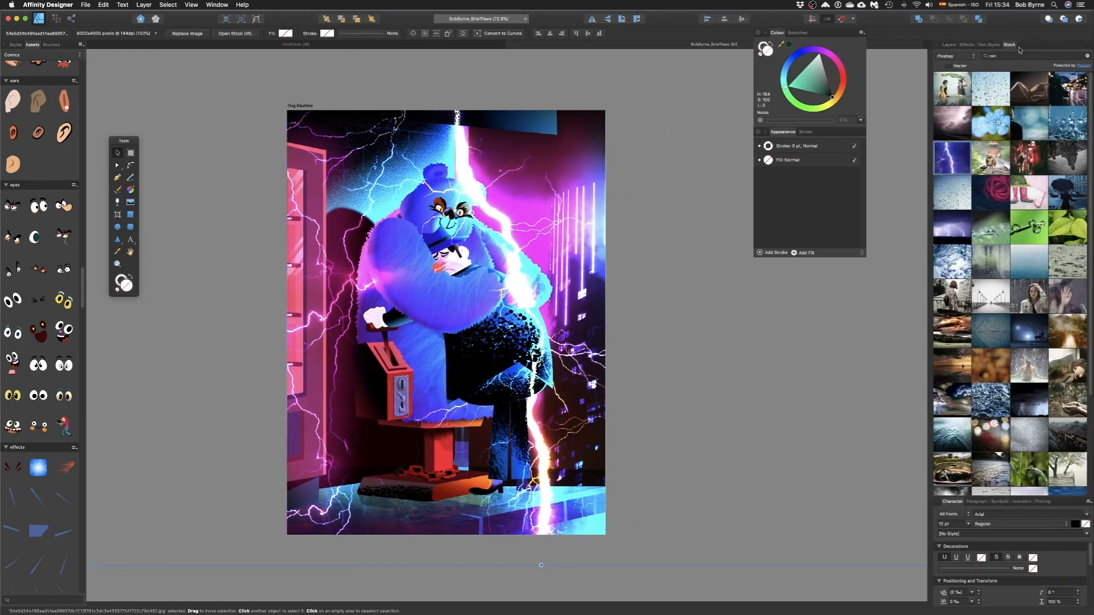
type("blood")
key("Return")
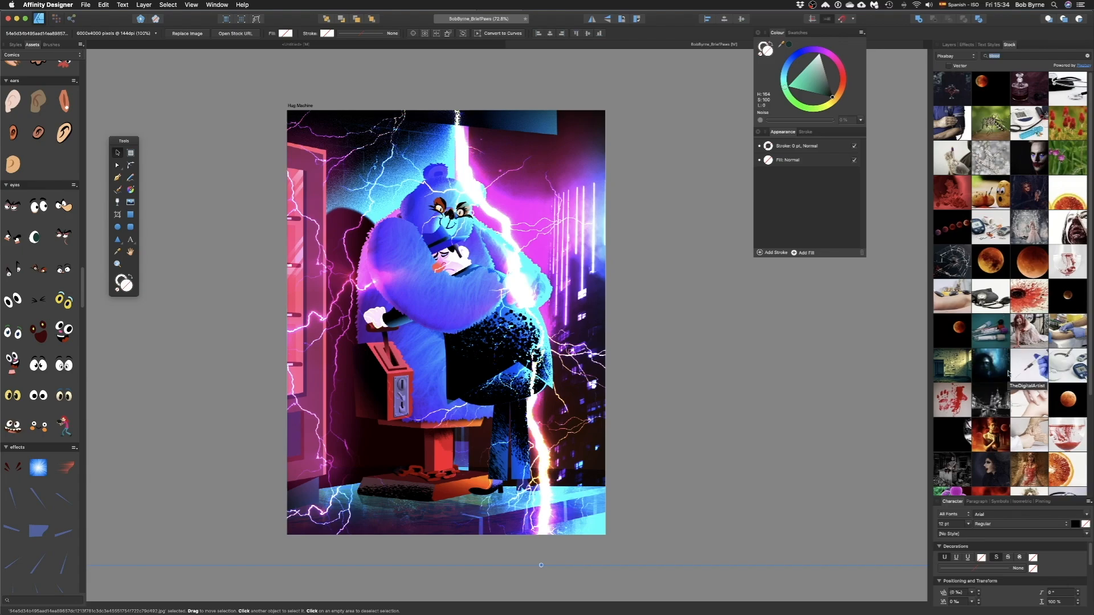
scroll(1007, 381, "down", 2)
scroll(1009, 285, "down", 2)
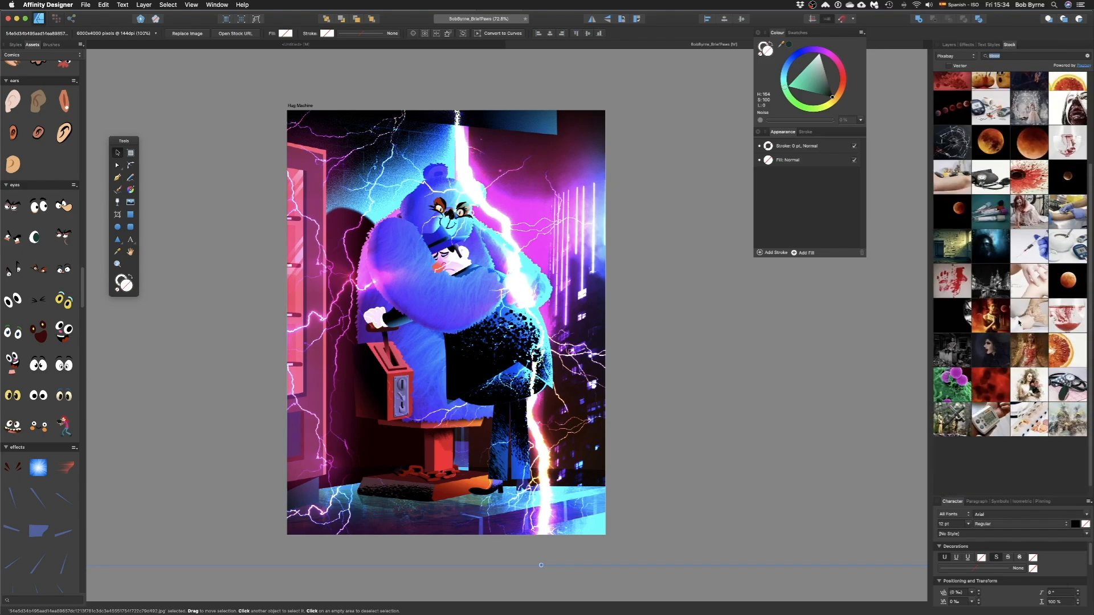
- Compare the blood images offered by Unsplash, Pexels and Pixabay by switching the stock provider
left_click(965, 57)
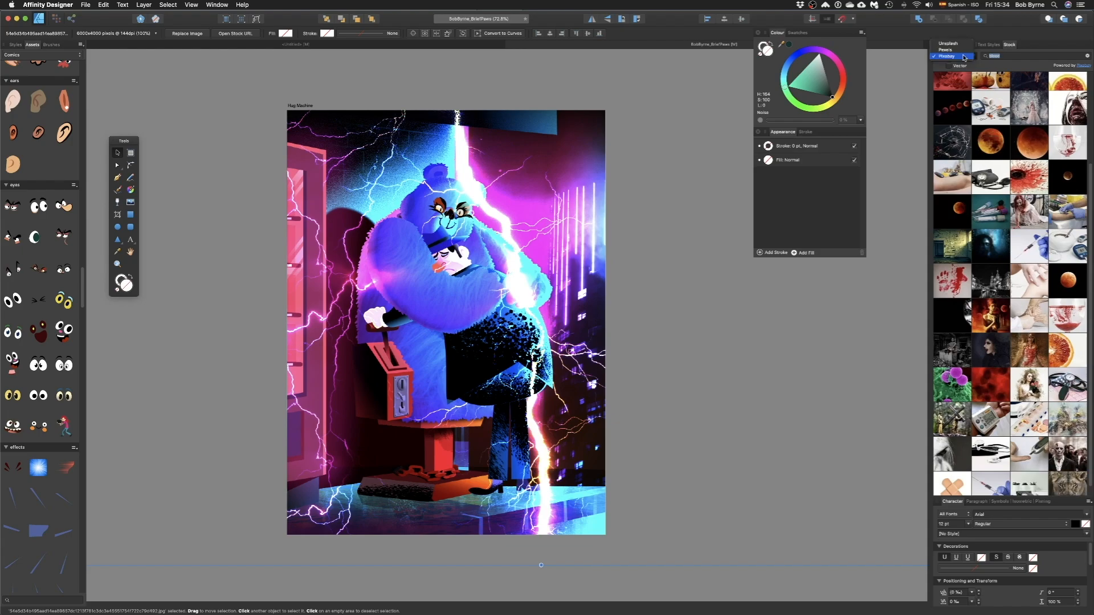
left_click(963, 45)
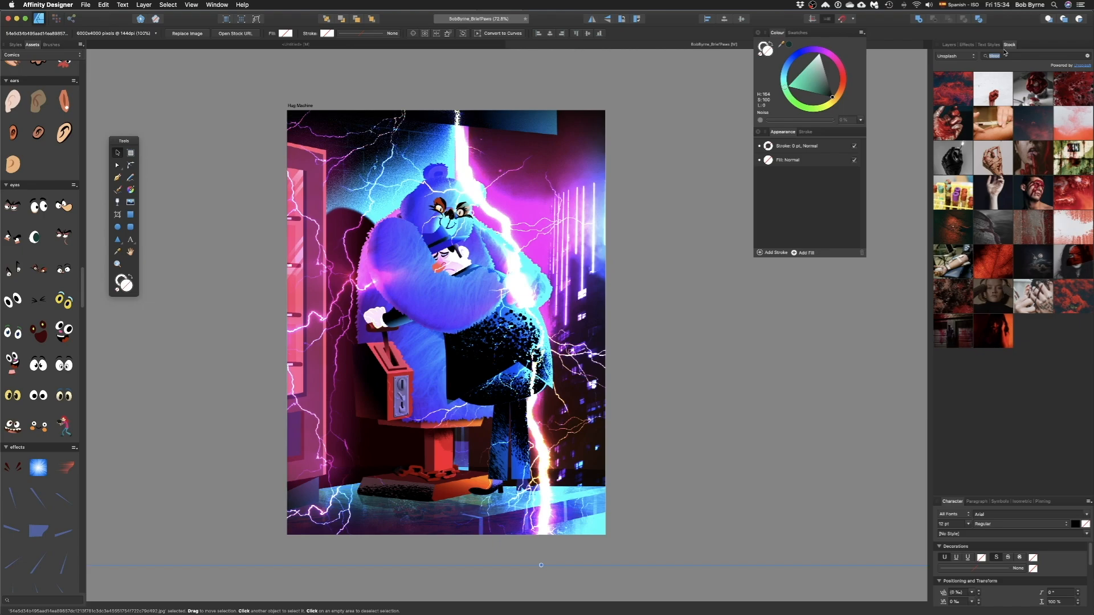
left_click(952, 57)
left_click(950, 62)
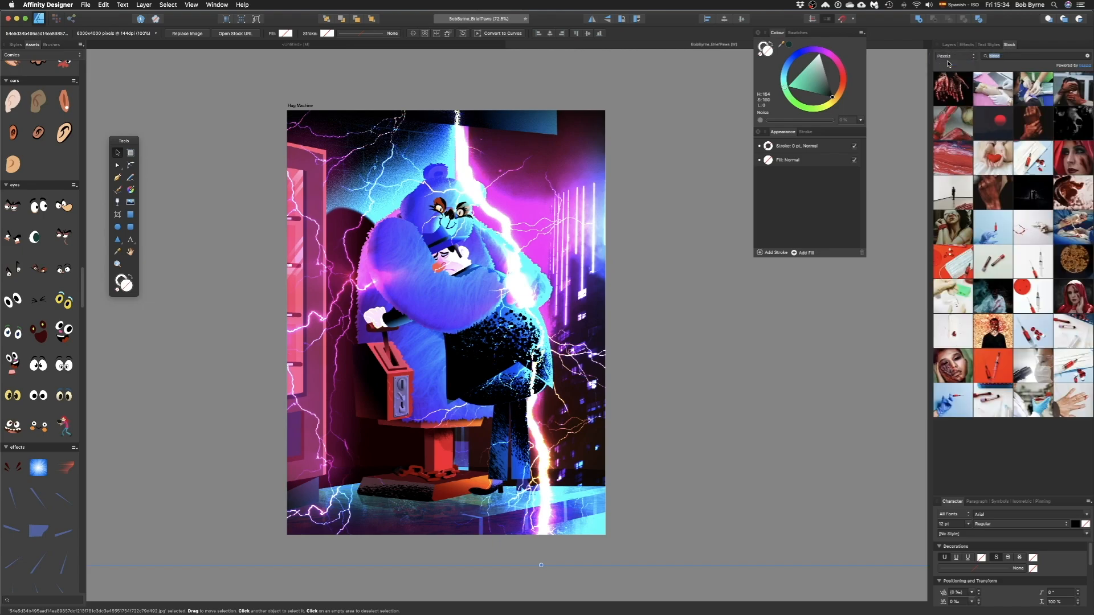
left_click(951, 56)
left_click(949, 65)
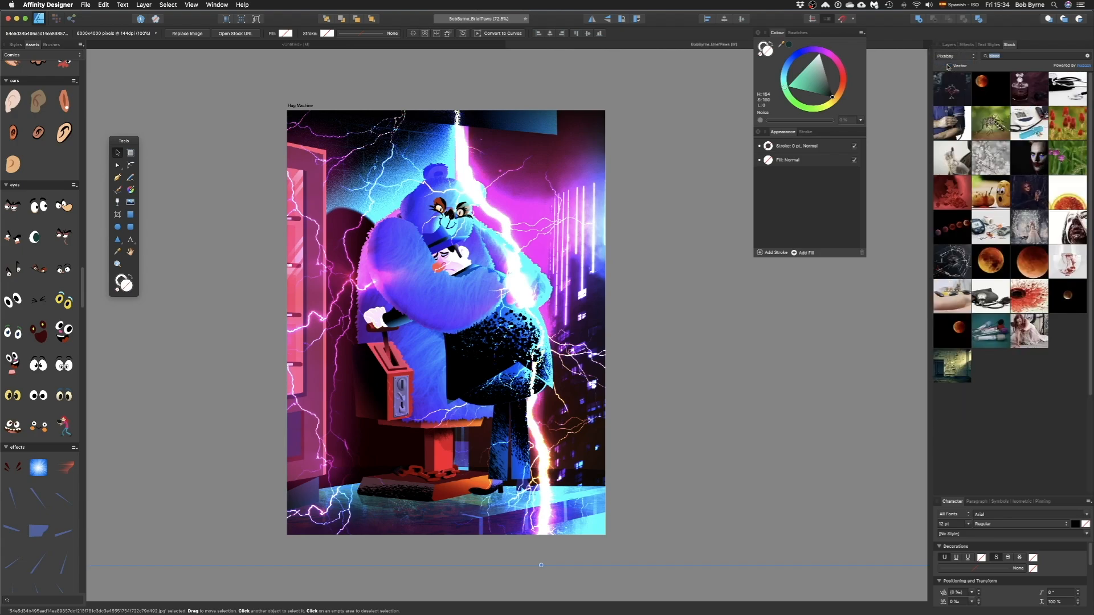
- Place the Pixabay photo of blood splattered around a drain on the illustration and shrink it over the bear's arm
scroll(1009, 206, "down", 5)
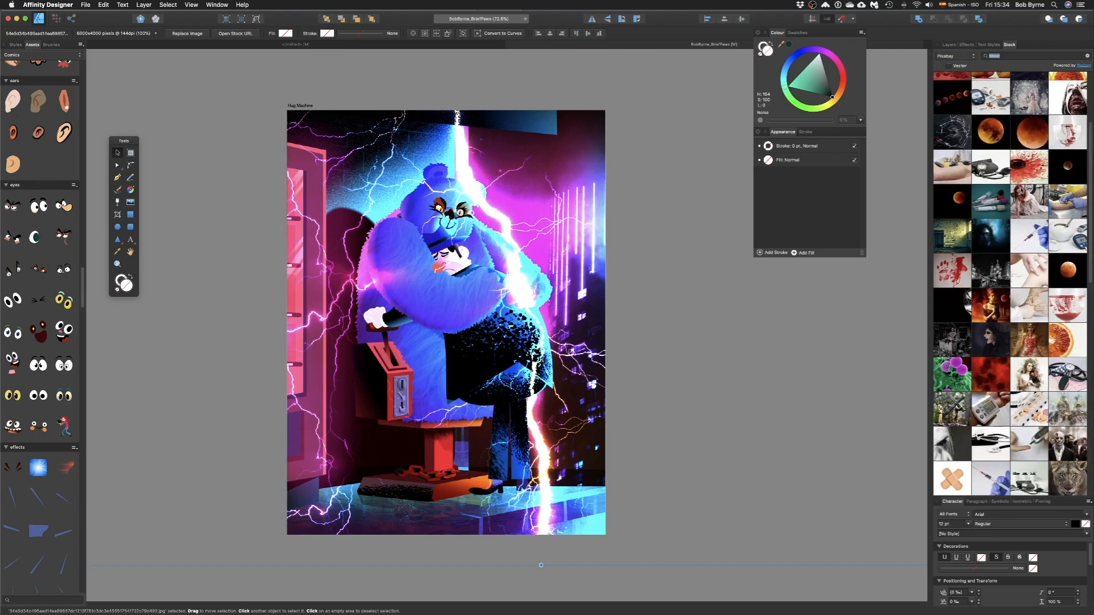
left_click_drag(1036, 165, 449, 494)
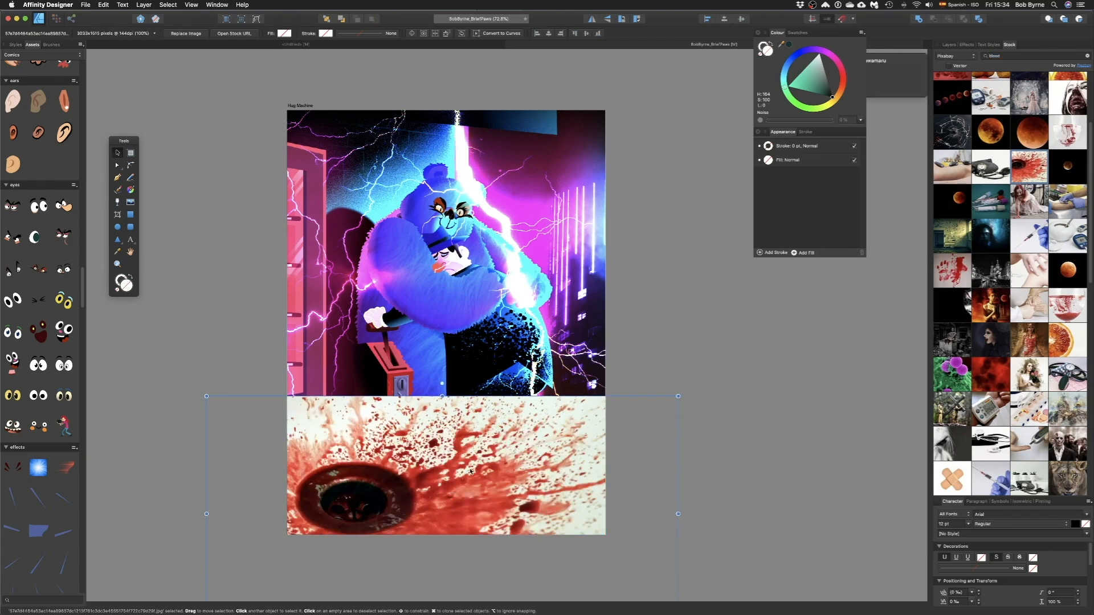
left_click_drag(697, 378, 497, 279)
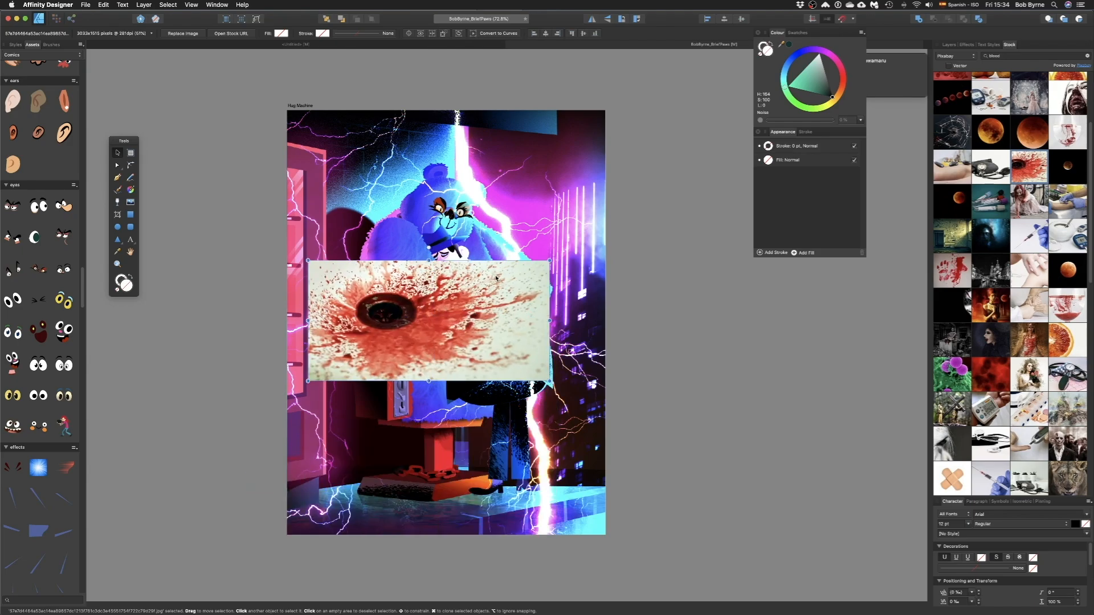
- Cut the blood photo and paste it inside the curves of the Bear arm left group, within the Hug Machine group
key("Delete")
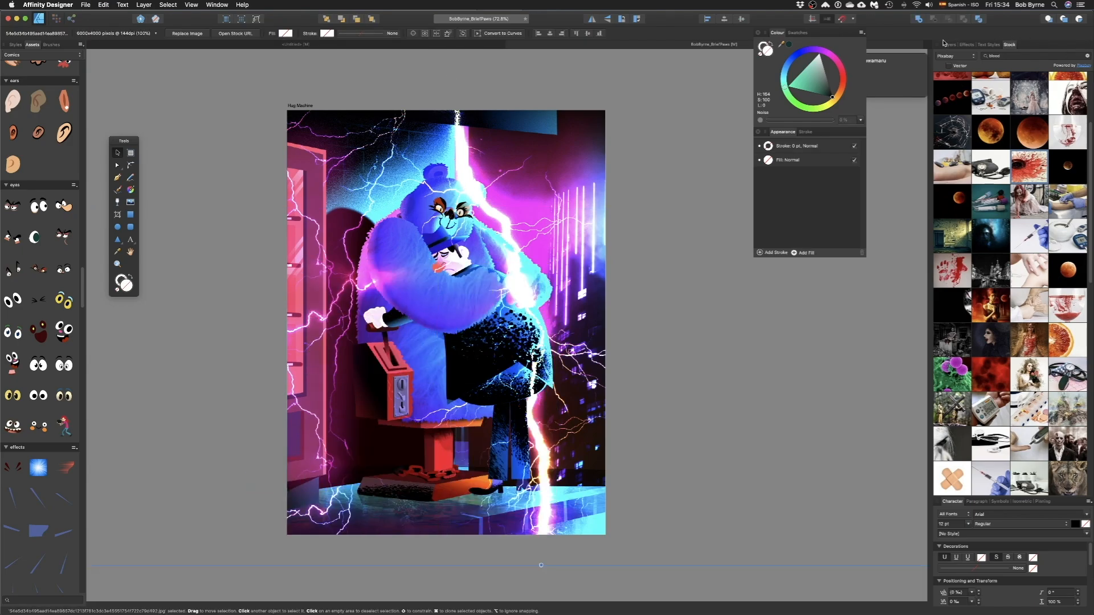
left_click(946, 44)
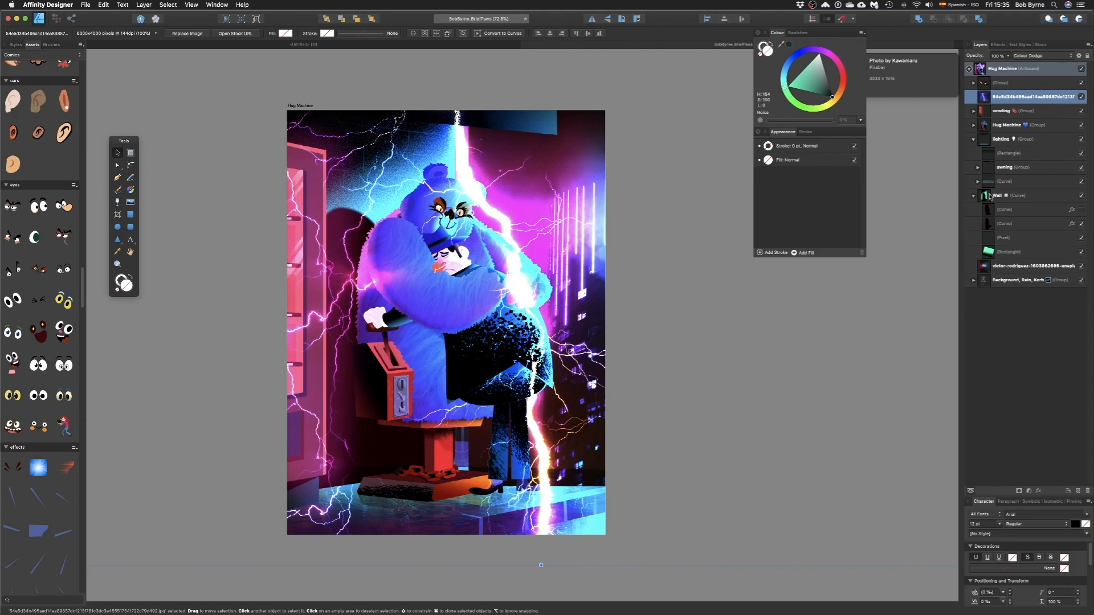
left_click(974, 124)
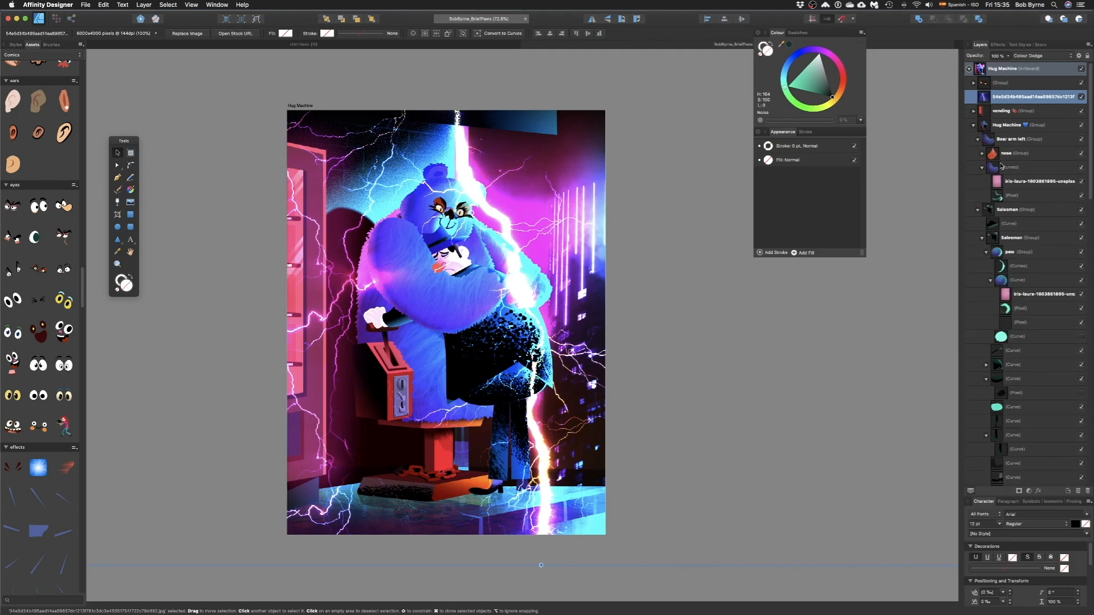
left_click(1002, 166)
left_click(982, 168)
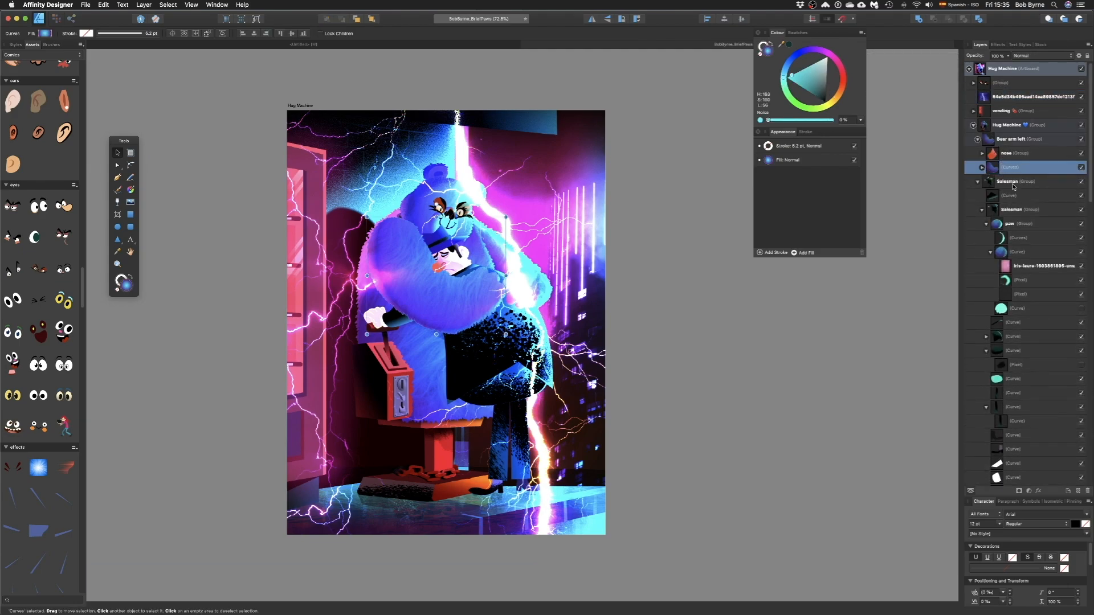
left_click(981, 168)
left_click(1009, 181)
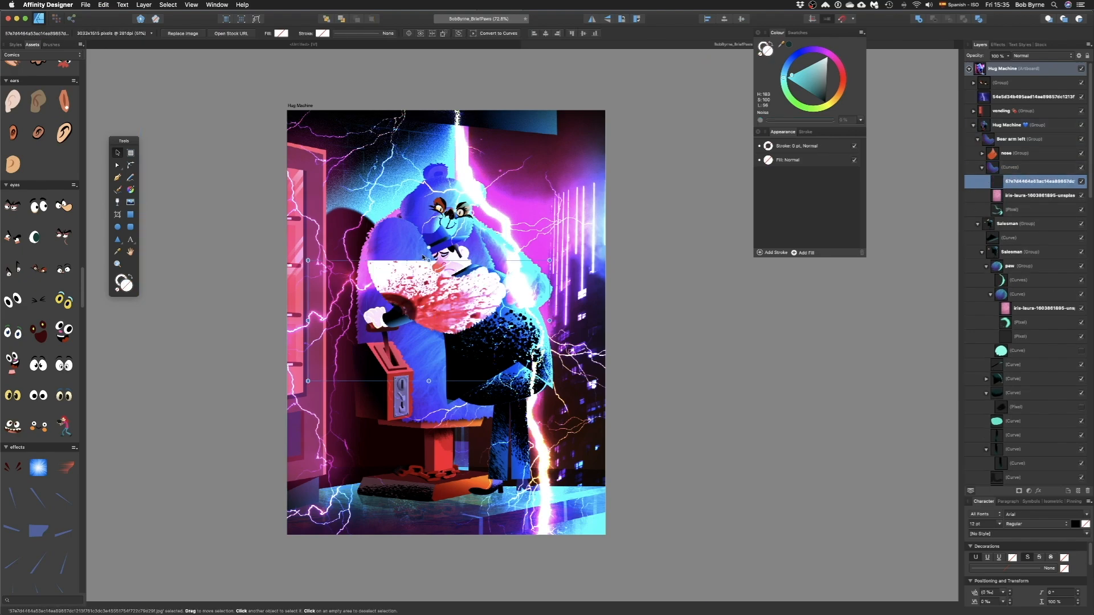
- Enlarge and reposition the blood photo to cover the bear's arm, and set its blend mode to Multiply
left_click_drag(423, 280, 413, 219)
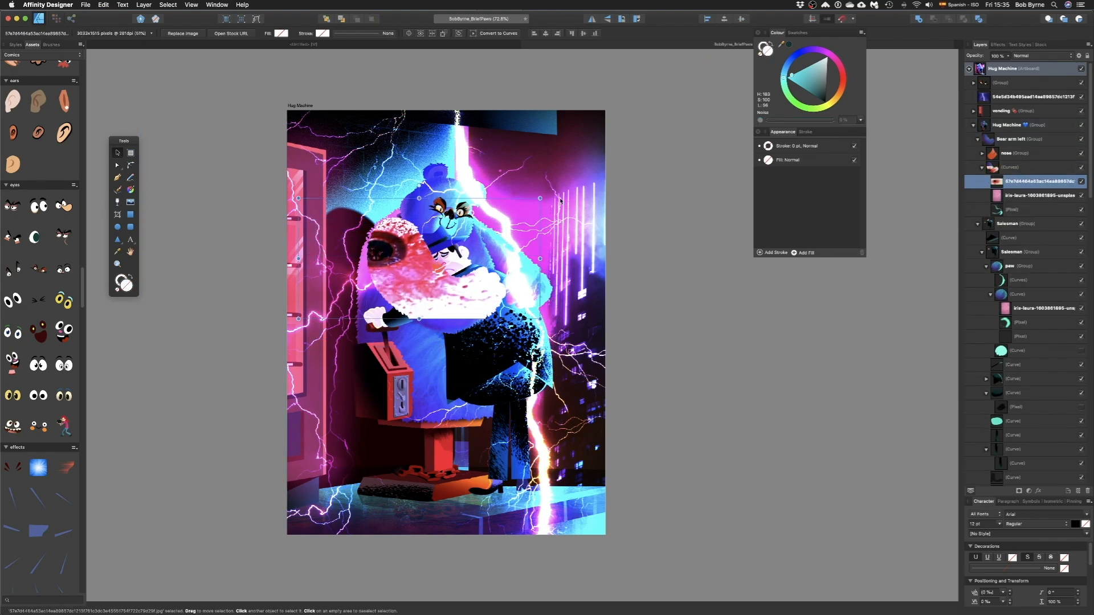
left_click_drag(539, 198, 610, 122)
left_click_drag(451, 277, 402, 316)
left_click(1032, 55)
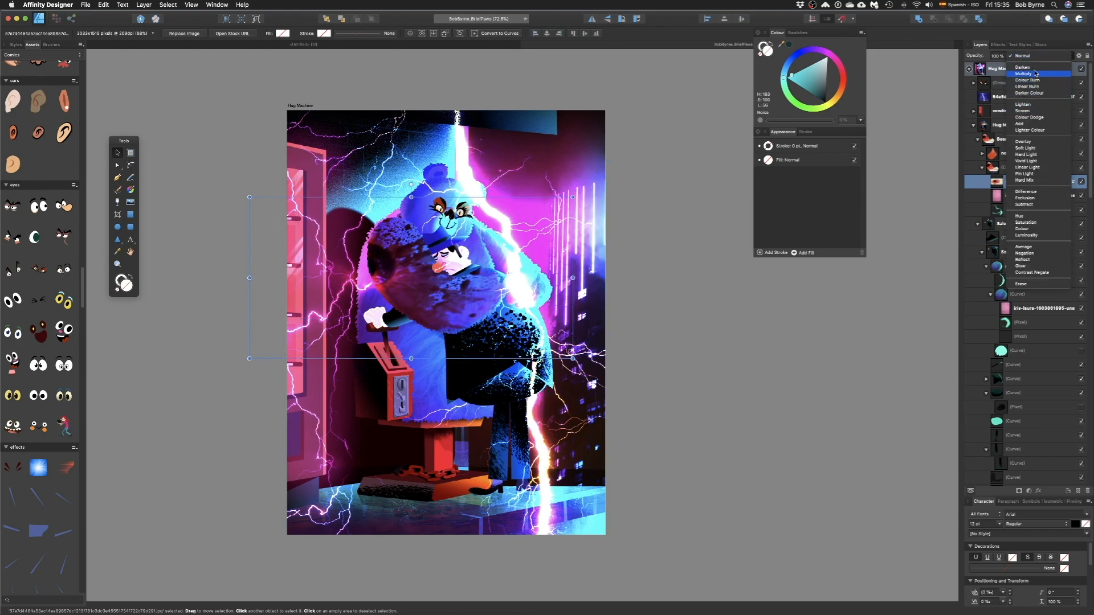
left_click(1036, 74)
- Move and tilt the blood photo so the splatter stains the lower part of the bear's forearm, and deselect it
left_click_drag(422, 284, 350, 303)
left_click_drag(412, 336, 511, 364)
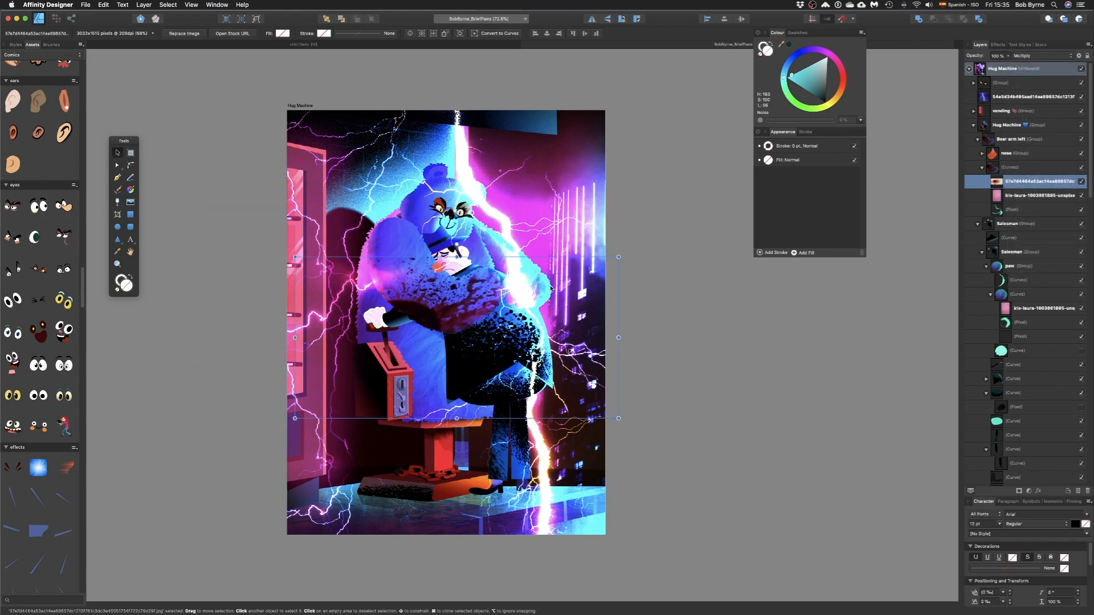
left_click_drag(620, 251, 641, 316)
key("Escape")
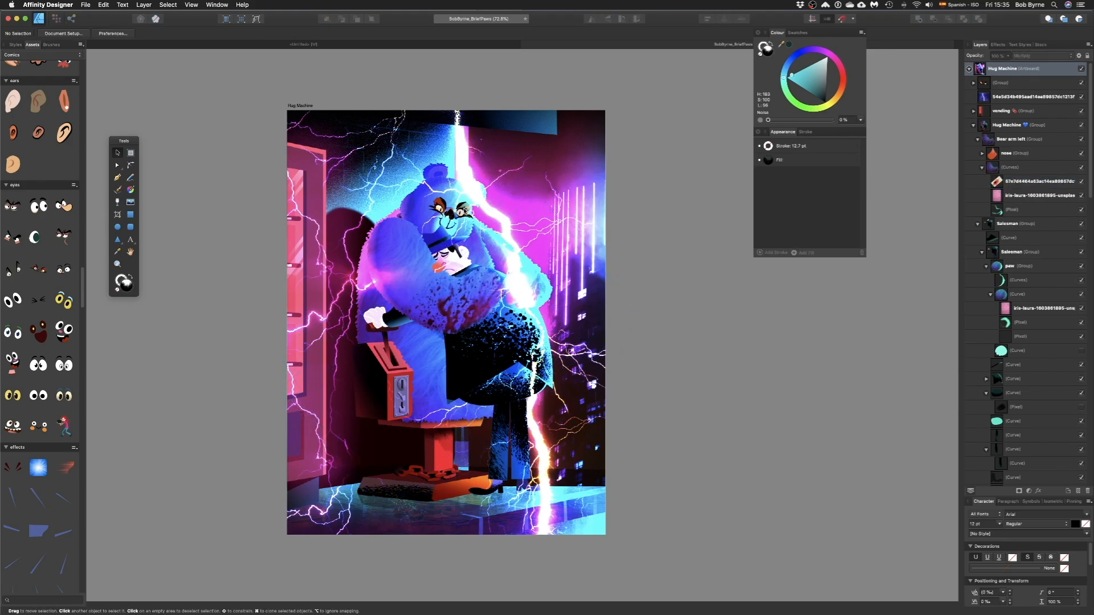
- Examine the comic page's panels up close, from the blue bird and cannon down to the crawling monster
left_click(478, 190)
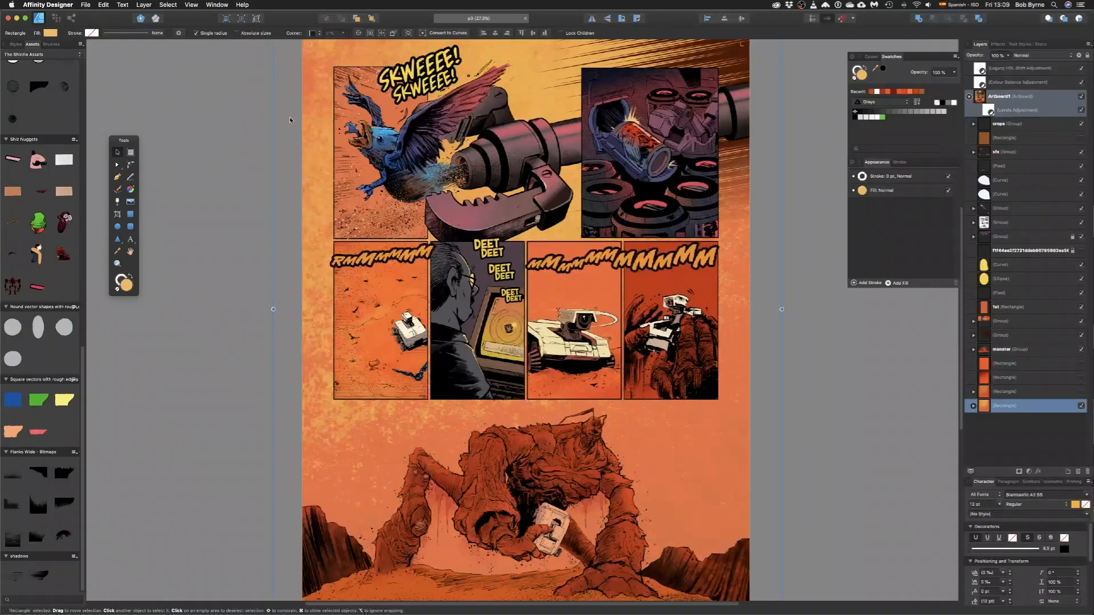
scroll(374, 114, "up", 5)
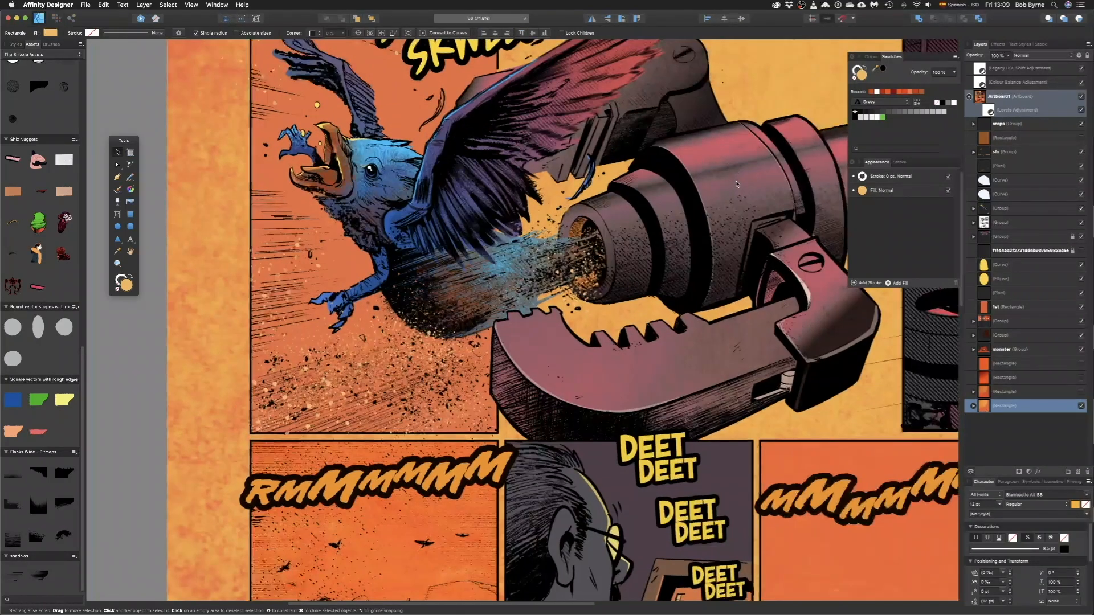
left_click_drag(724, 166, 326, 246)
left_click_drag(241, 506, 720, 90)
left_click_drag(809, 265, 605, 205)
left_click_drag(763, 205, 623, 167)
left_click_drag(598, 353, 493, 159)
left_click_drag(500, 373, 617, 260)
scroll(614, 273, "down", 5)
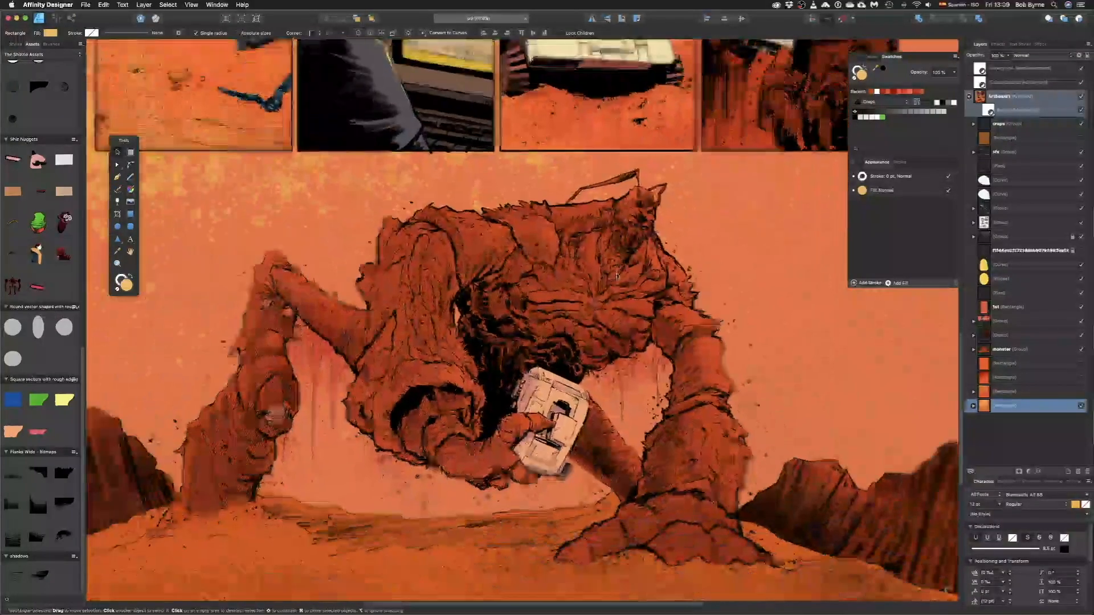
- Select the crawling monster's group and expand its nested monster layer to reach the colour shapes behind the line art
left_click(584, 285)
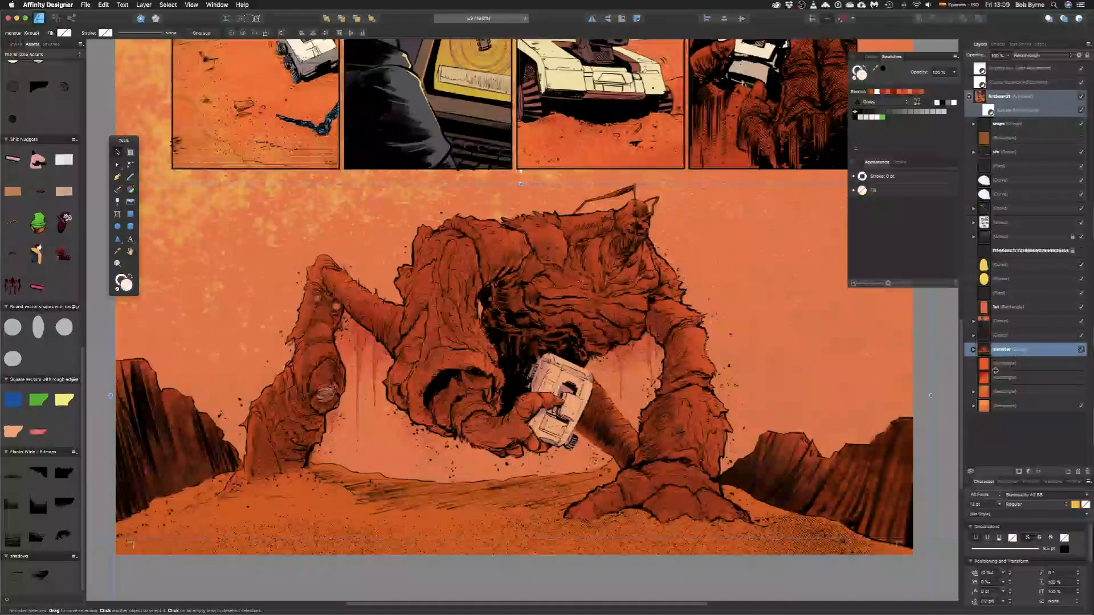
left_click(975, 349)
left_click(981, 393)
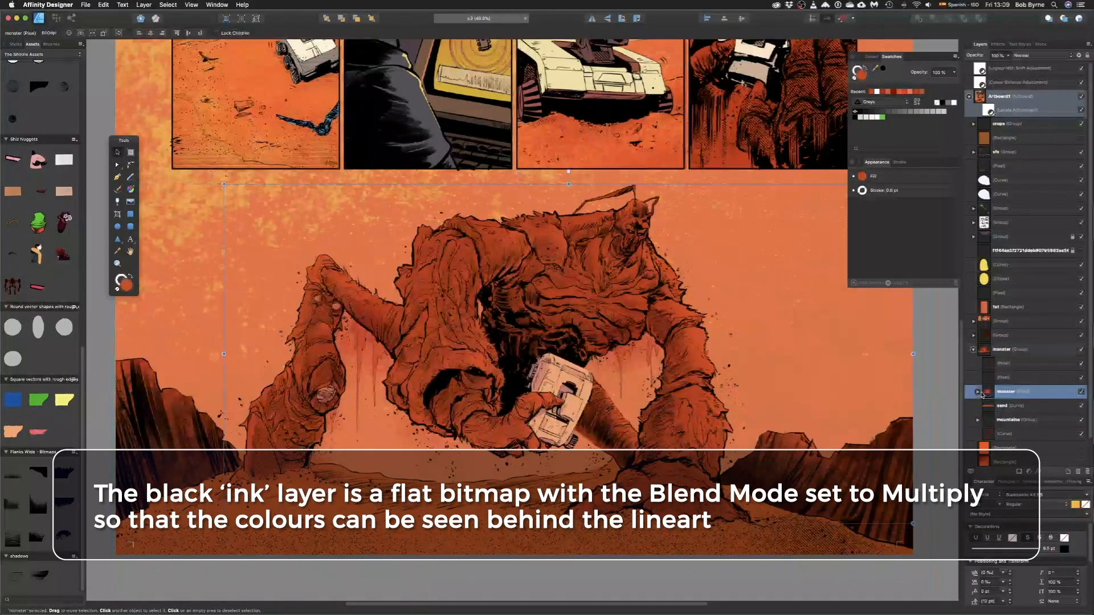
left_click(1027, 406)
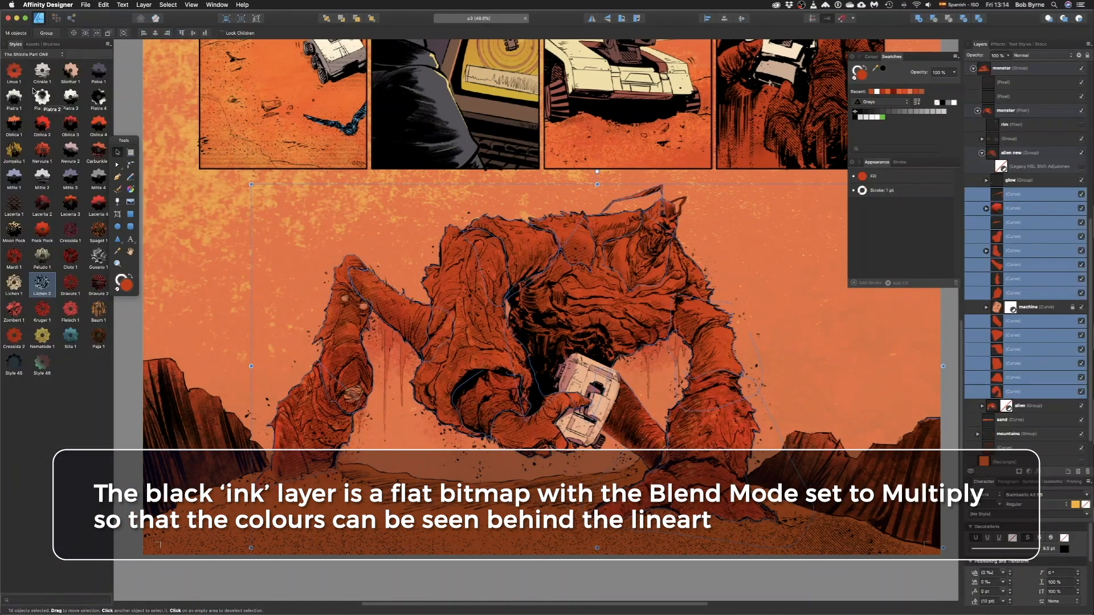
- Try the first styles of The Shizzle Part ONE on the monster's selected curves, ending with Piatra 4, Piatra 3 and Piatra 1
left_click(54, 74)
left_click(70, 72)
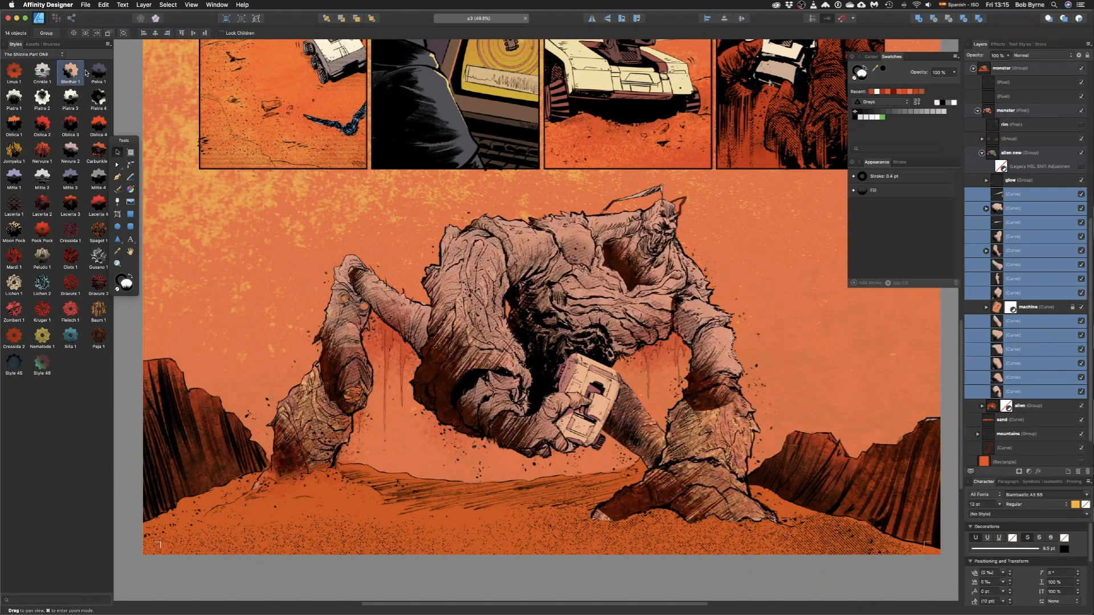
left_click(98, 71)
left_click(99, 98)
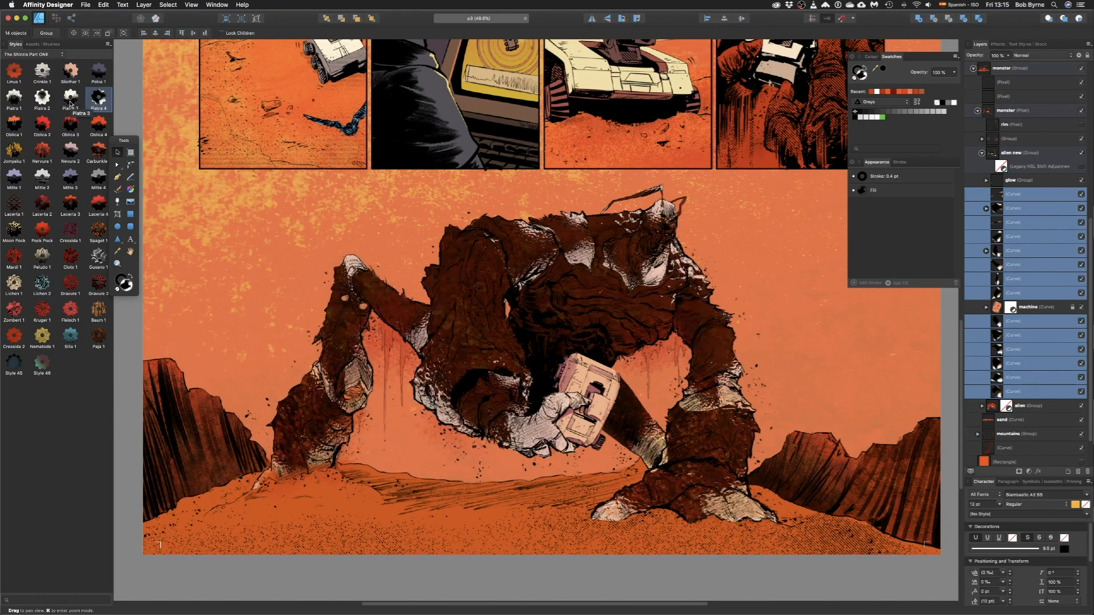
left_click(71, 100)
left_click(14, 99)
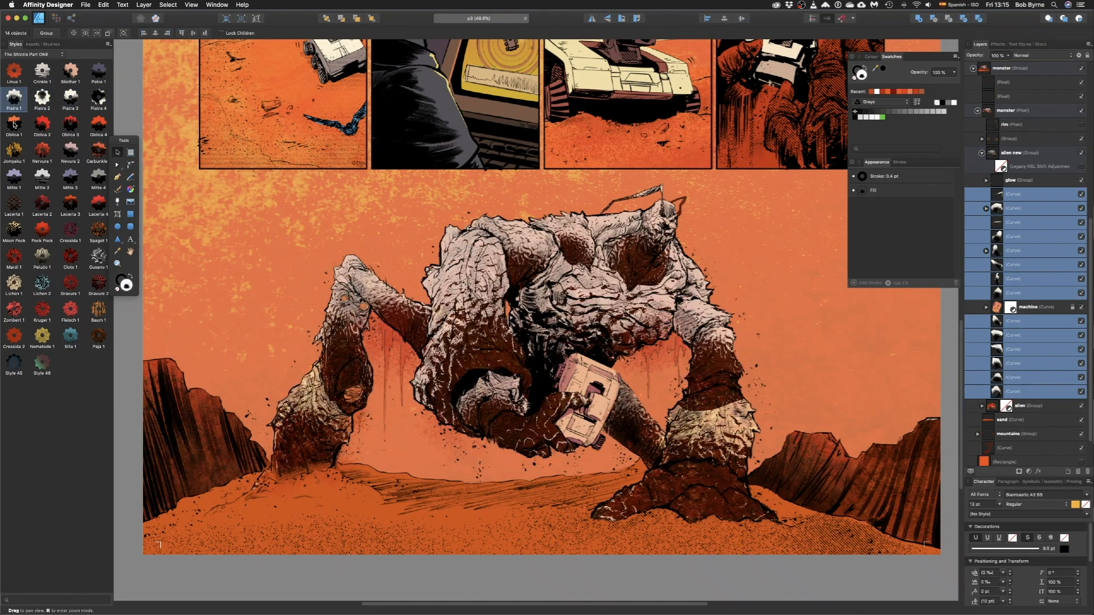
- Try the Oblica 2, Oblica 3, Oblica 4, Carbunkle and Nervura 2 styles on the monster's curves
left_click(42, 124)
left_click(70, 125)
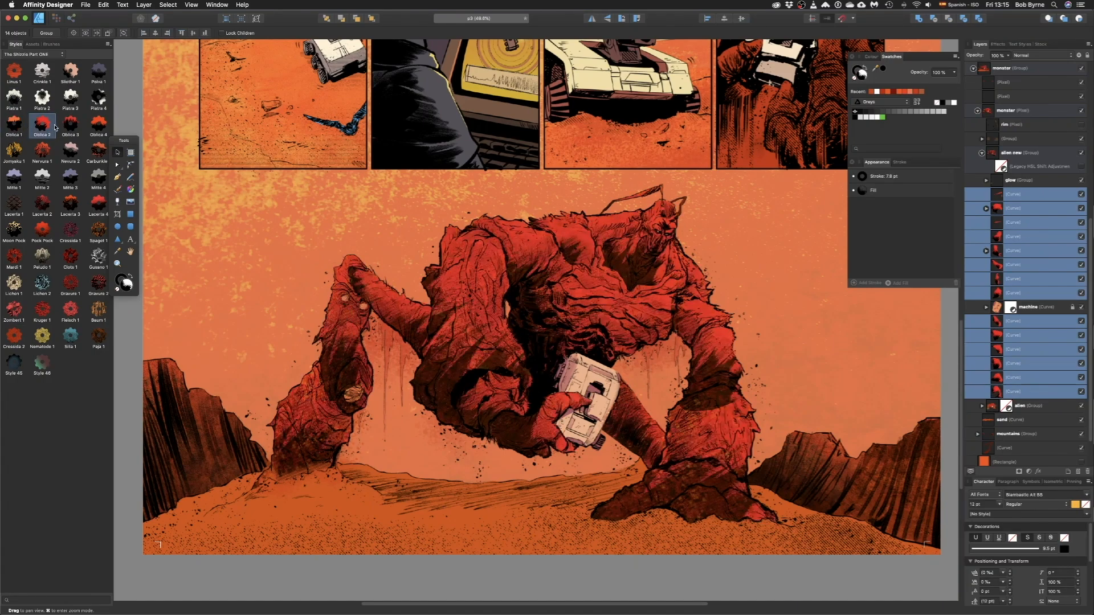
left_click(98, 126)
left_click(98, 151)
left_click(70, 153)
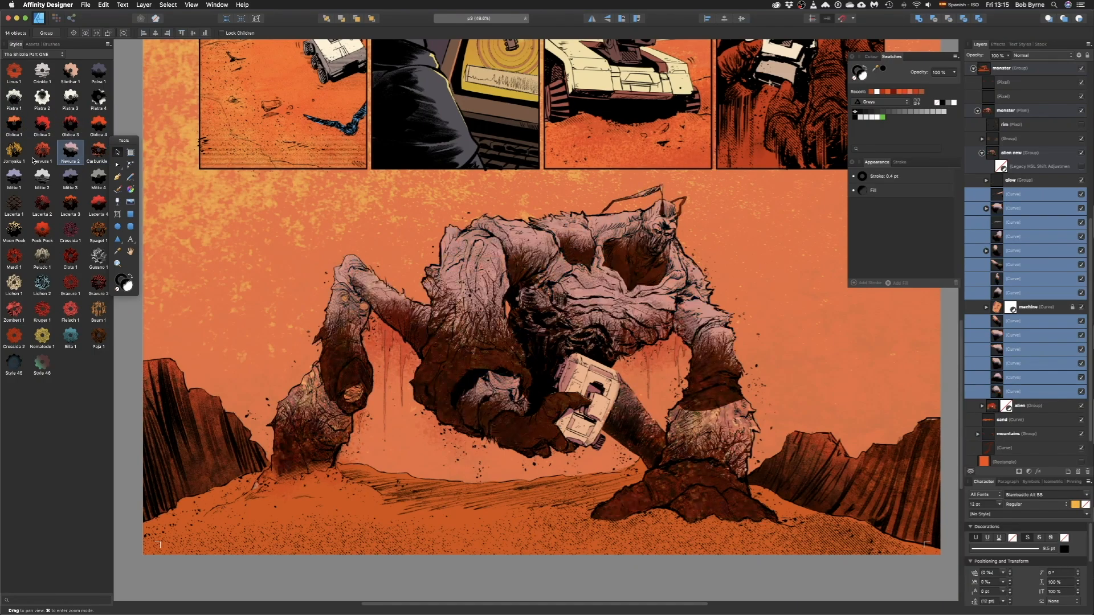
- Apply further styles to the monster's curves, running through Nervura 1, the Mitte set, Lacerta 4 and Lacerta 3 to Moon Pock
left_click(41, 154)
left_click(15, 177)
left_click(42, 178)
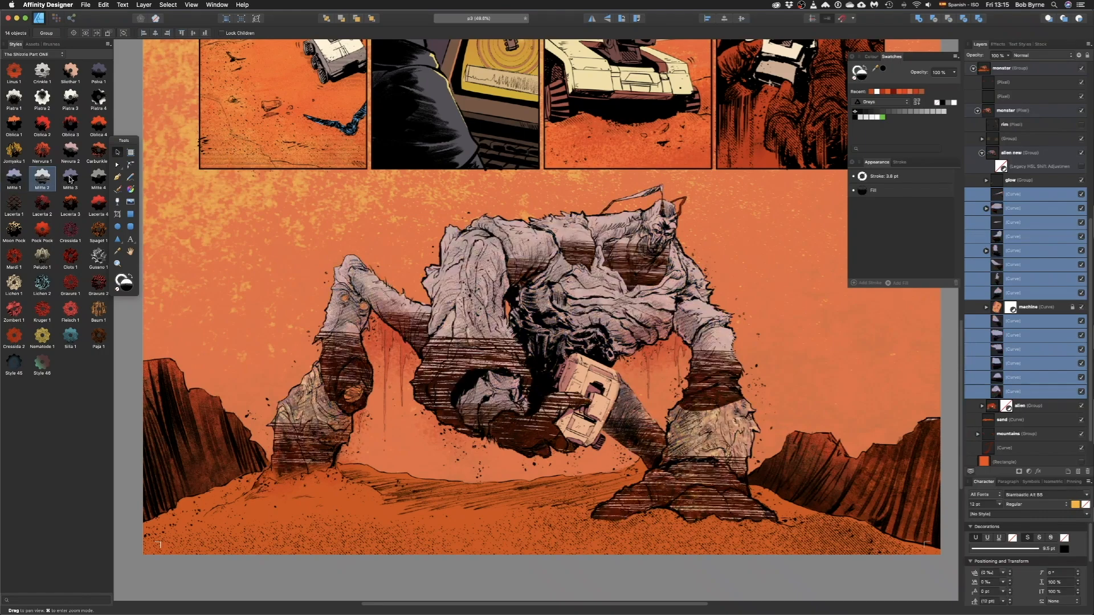
left_click(73, 178)
left_click(91, 178)
left_click(91, 204)
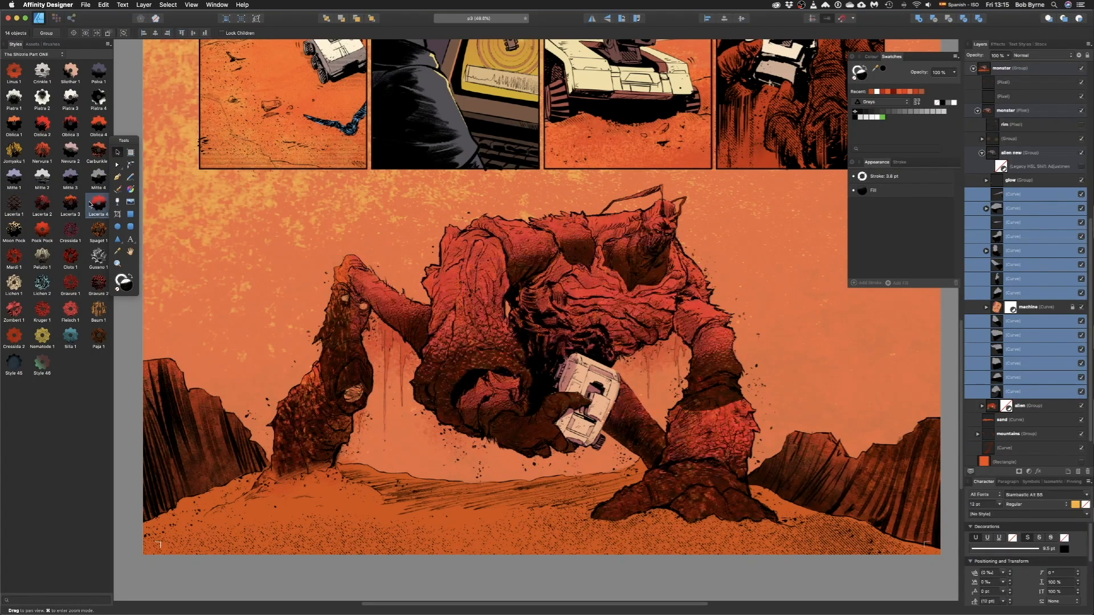
left_click(70, 204)
left_click(17, 231)
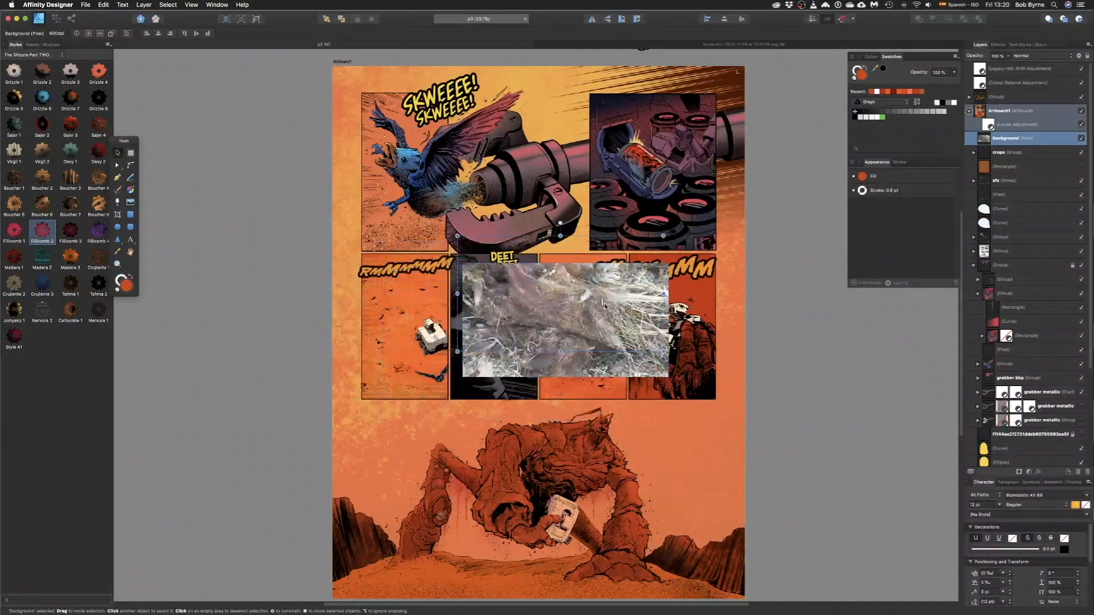
- Cut the Background texture photo and nest it inside the monster group's monster layer, directly above the alien new group
scroll(582, 478, "down", 2)
scroll(582, 479, "up", 7)
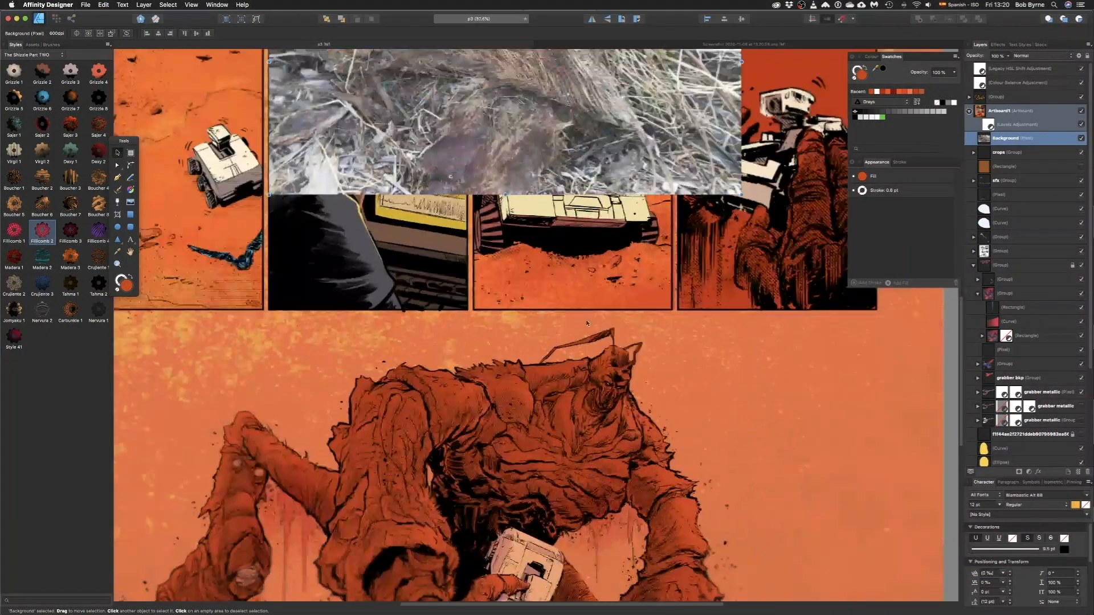
key("Delete")
left_click(552, 390)
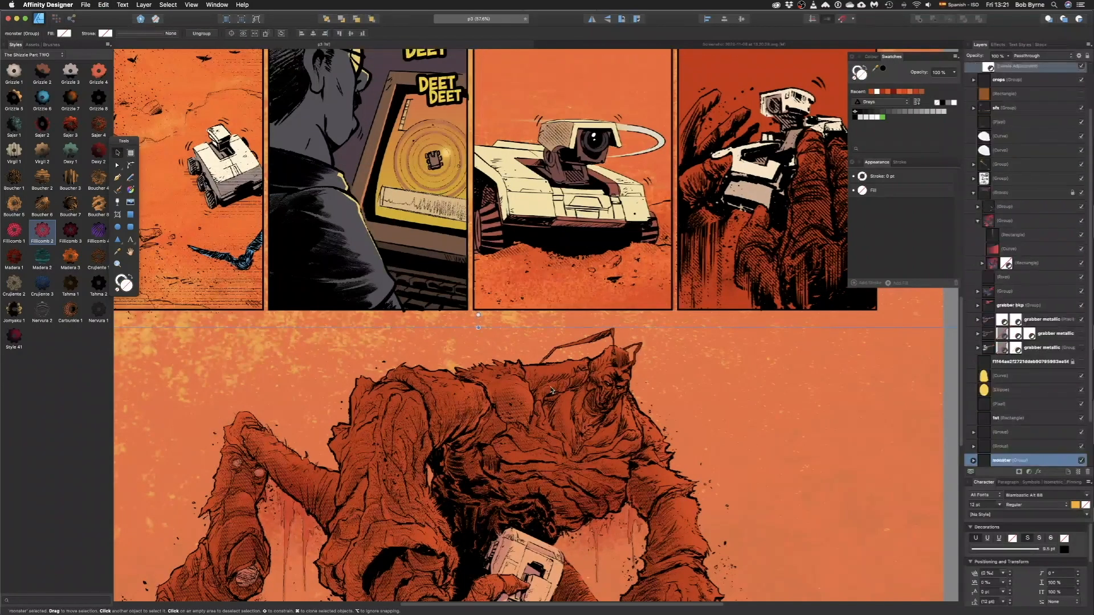
scroll(1037, 433, "down", 3)
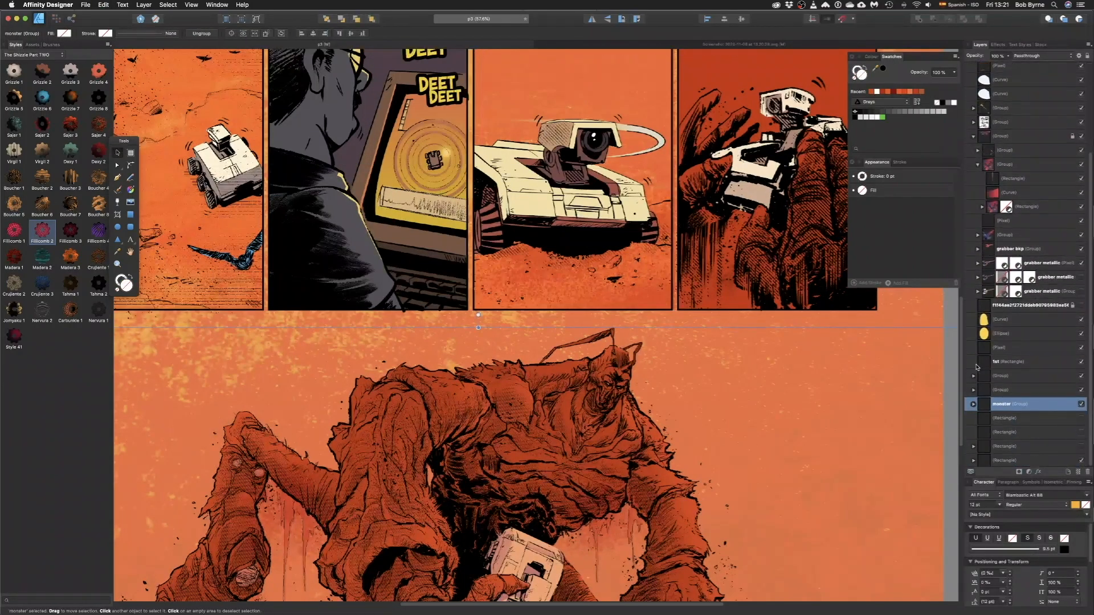
left_click(974, 406)
scroll(1003, 408, "down", 3)
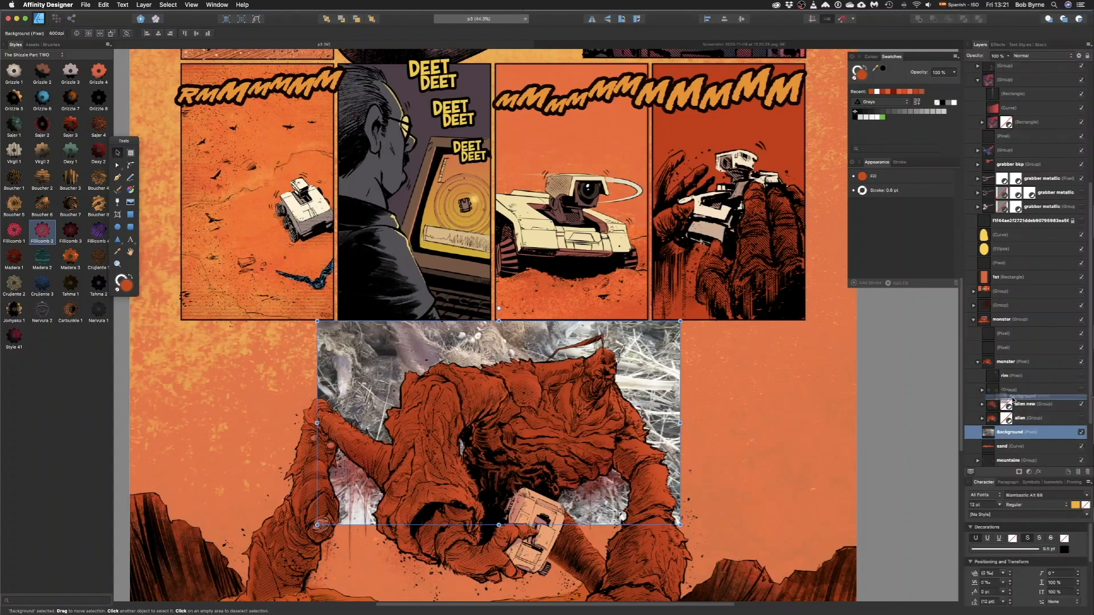
left_click(1013, 403)
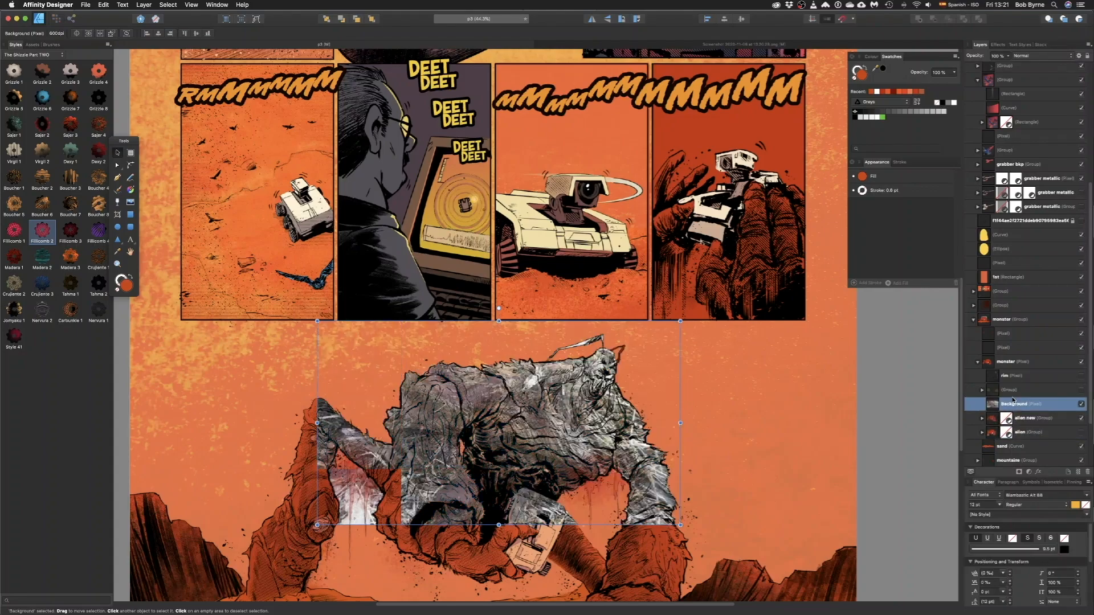
- Enlarge the Background texture to cover the whole monster, down to its feet, and open the blend mode choices
scroll(581, 403, "down", 5)
scroll(581, 404, "left", 3)
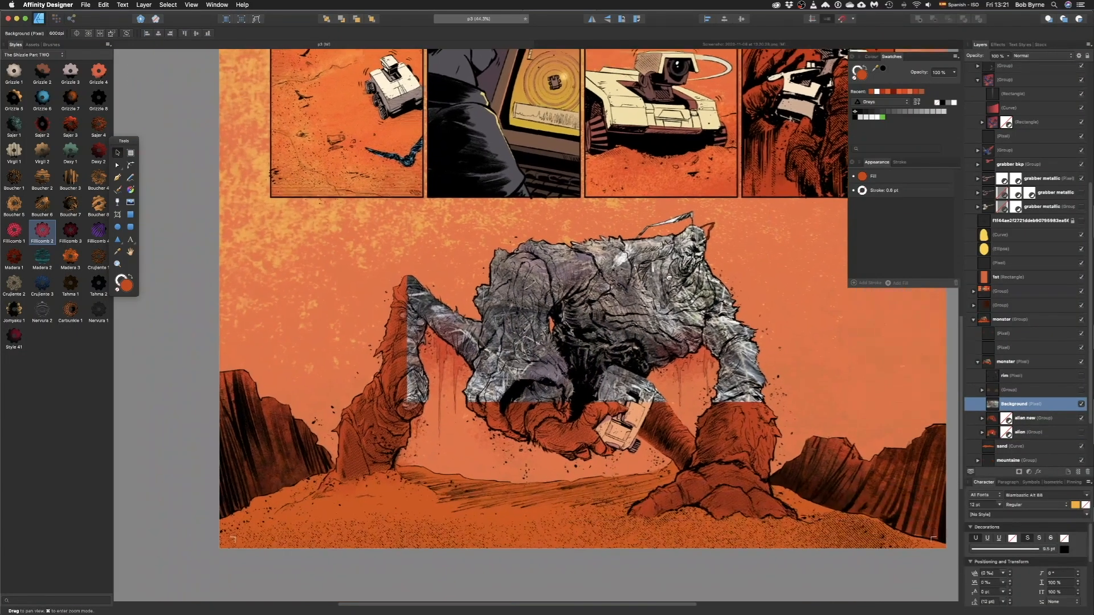
left_click_drag(408, 398, 291, 512)
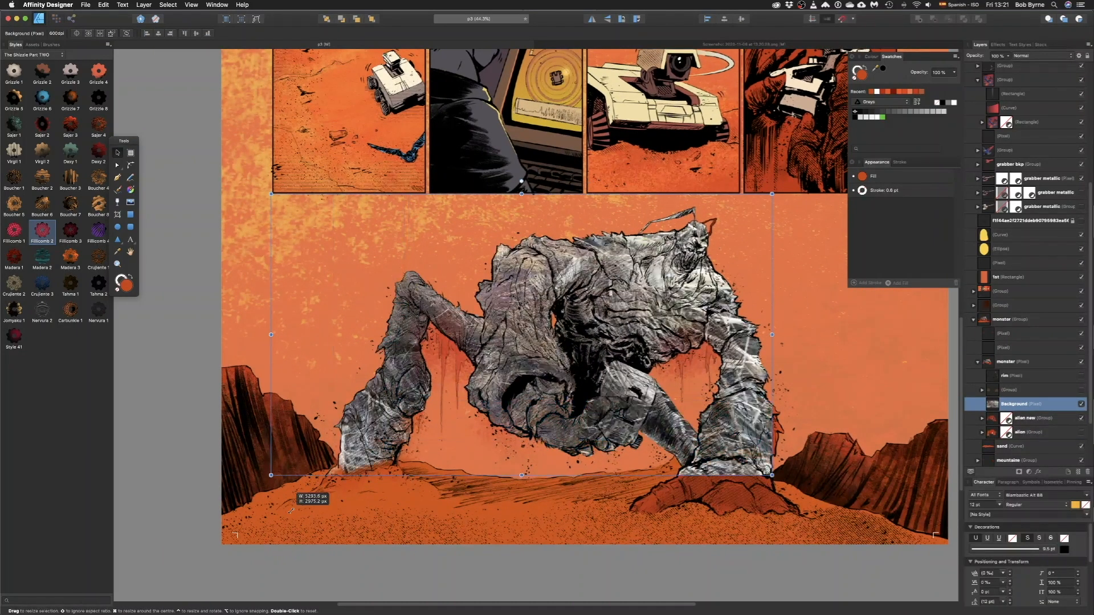
left_click_drag(772, 476, 836, 533)
left_click(1020, 55)
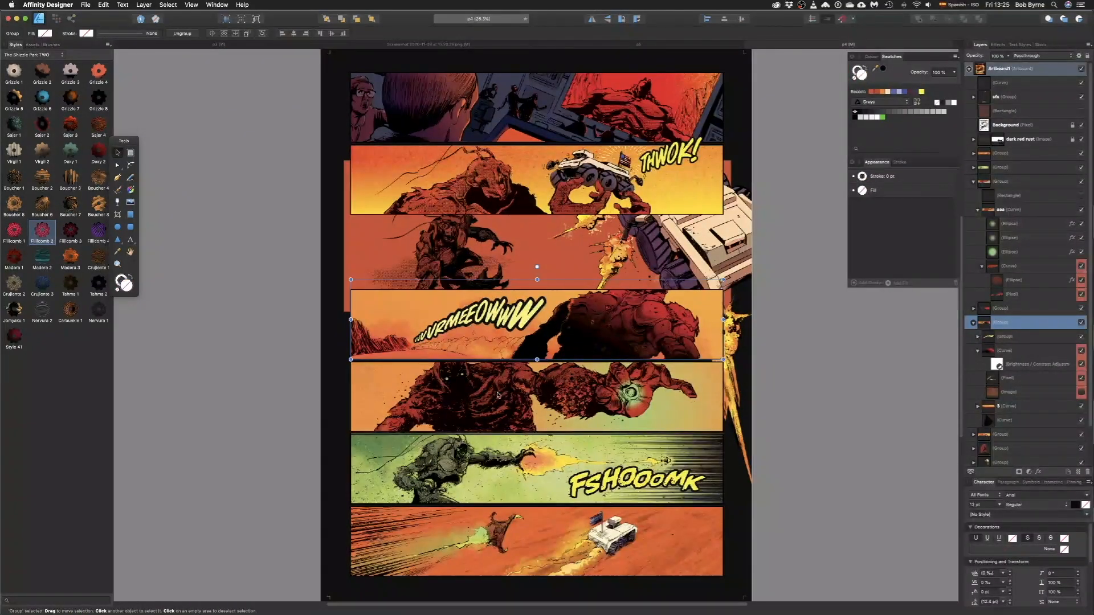
- Paste the Background texture over the reaching monster's panel and nest it inside the monster's curve, above its Ellipse
left_click(295, 274)
scroll(539, 405, "up", 3)
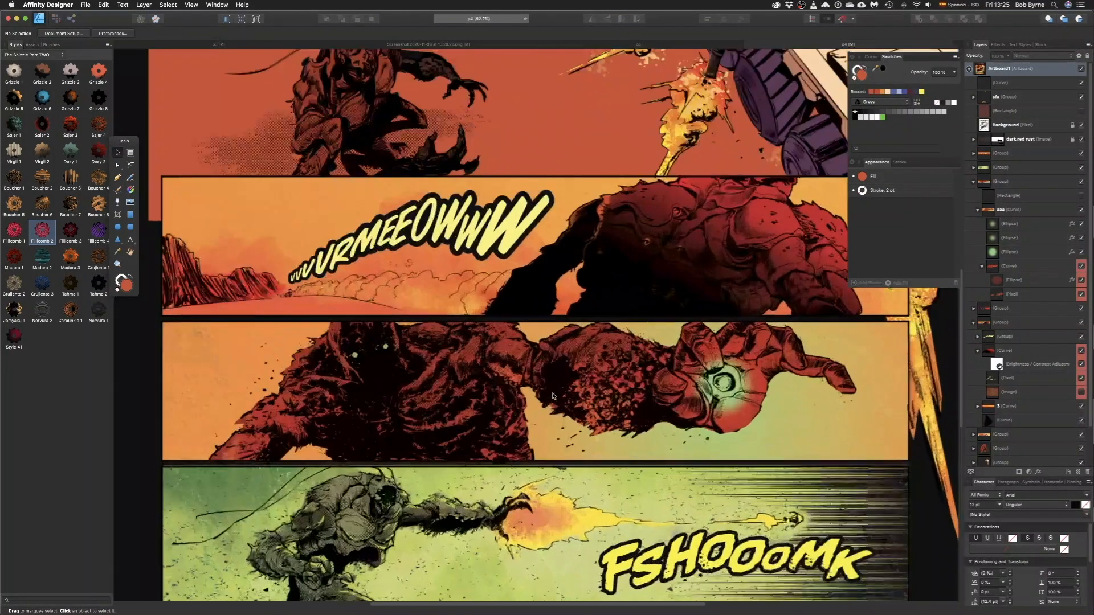
scroll(626, 301, "right", 3)
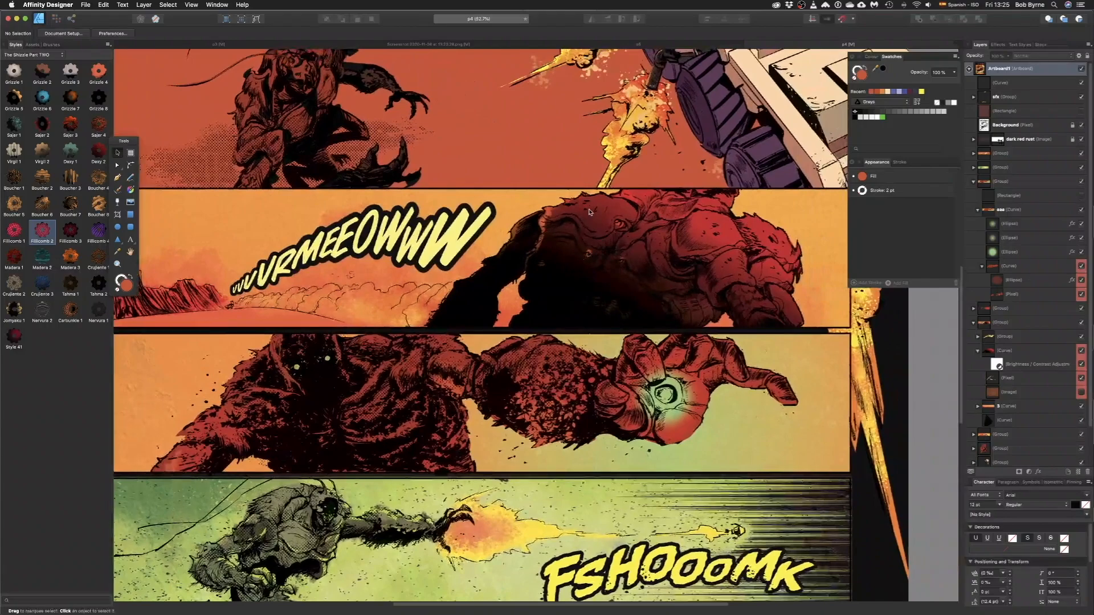
left_click(589, 212)
left_click(1011, 266)
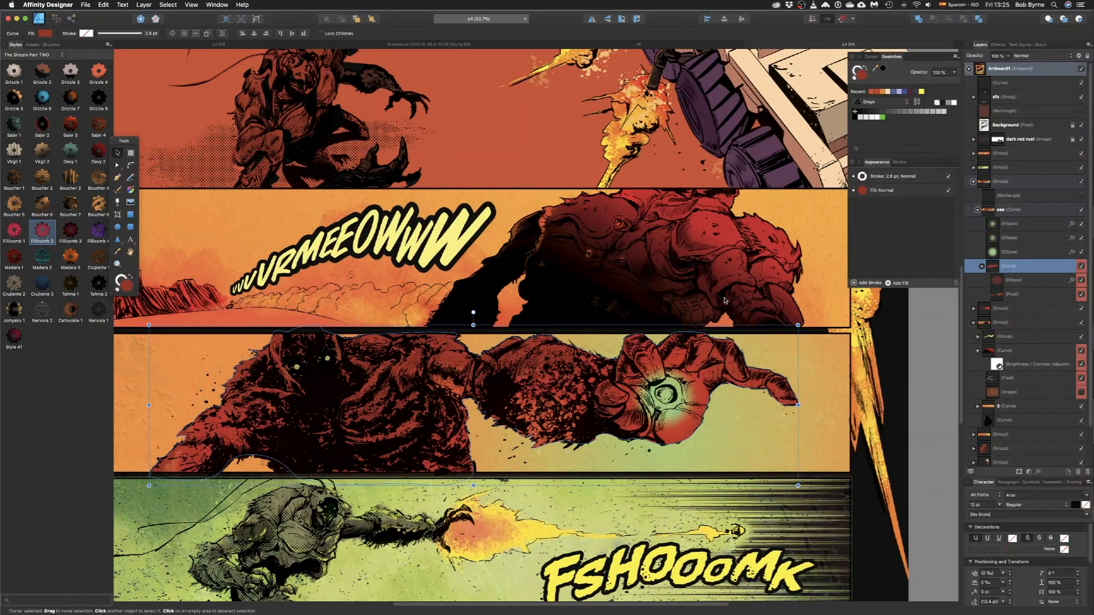
key("super+v")
left_click_drag(460, 263, 332, 479)
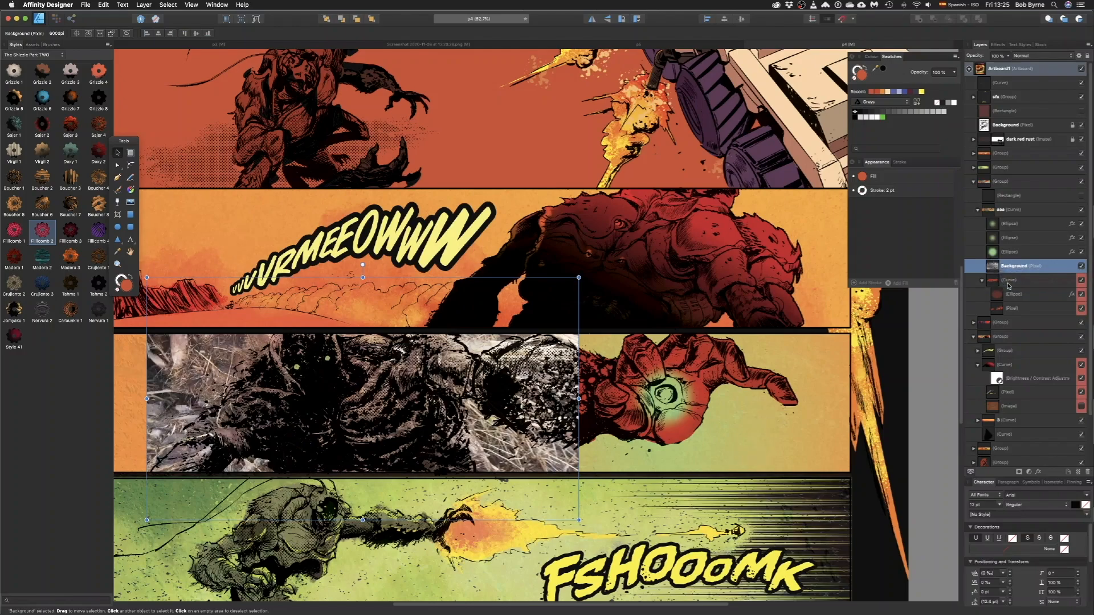
left_click_drag(1008, 286, 1021, 277)
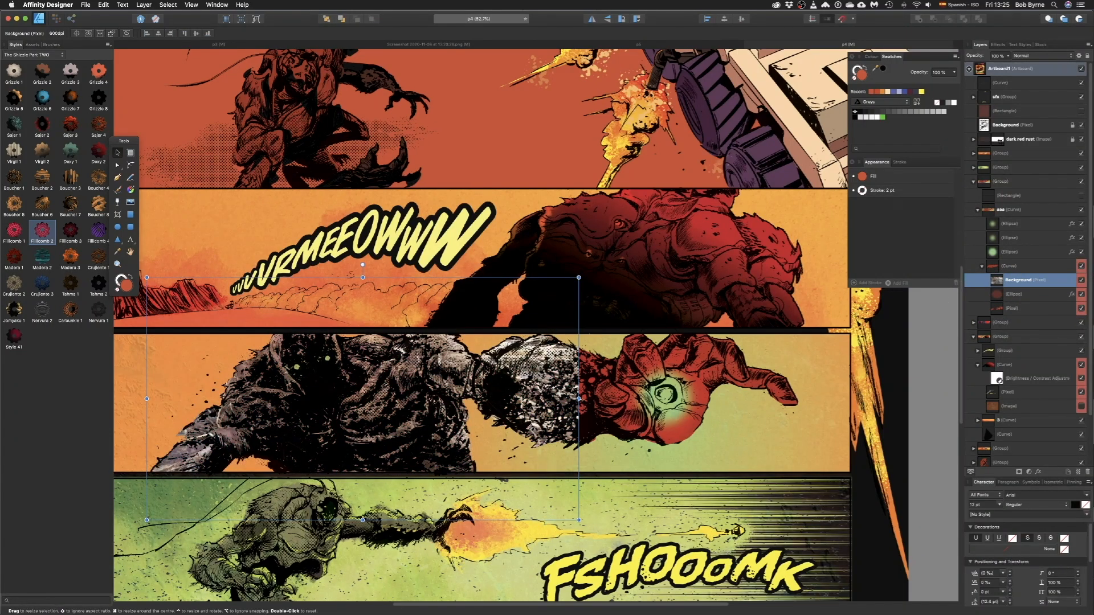
- Stretch the nested Background texture sideways to cover the monster's outstretched hand and set its blend mode to Multiply
left_click_drag(579, 399, 814, 386)
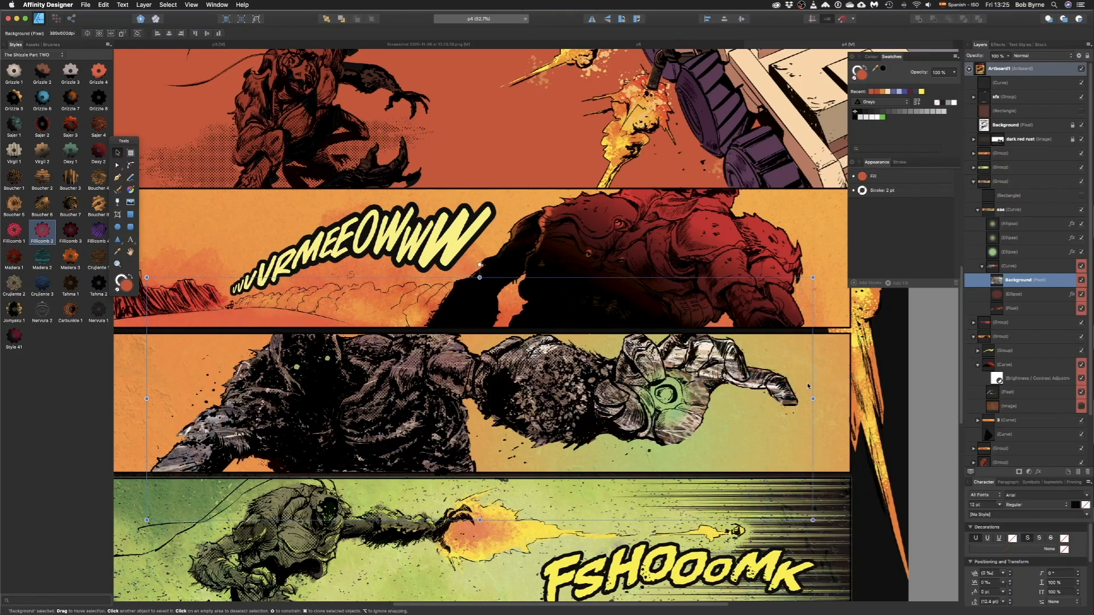
left_click(1032, 56)
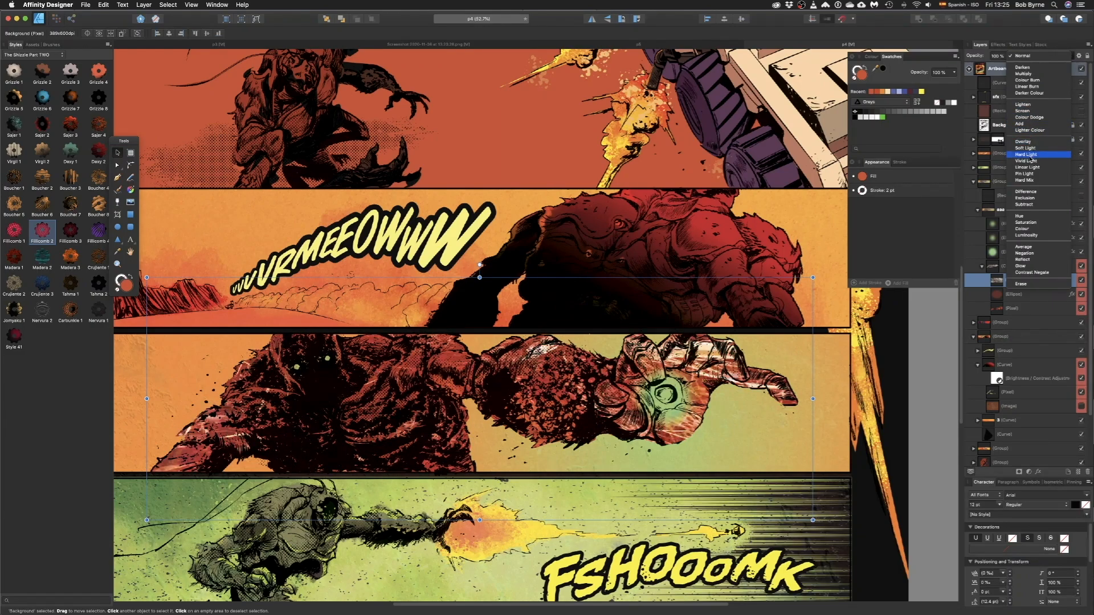
left_click(1034, 74)
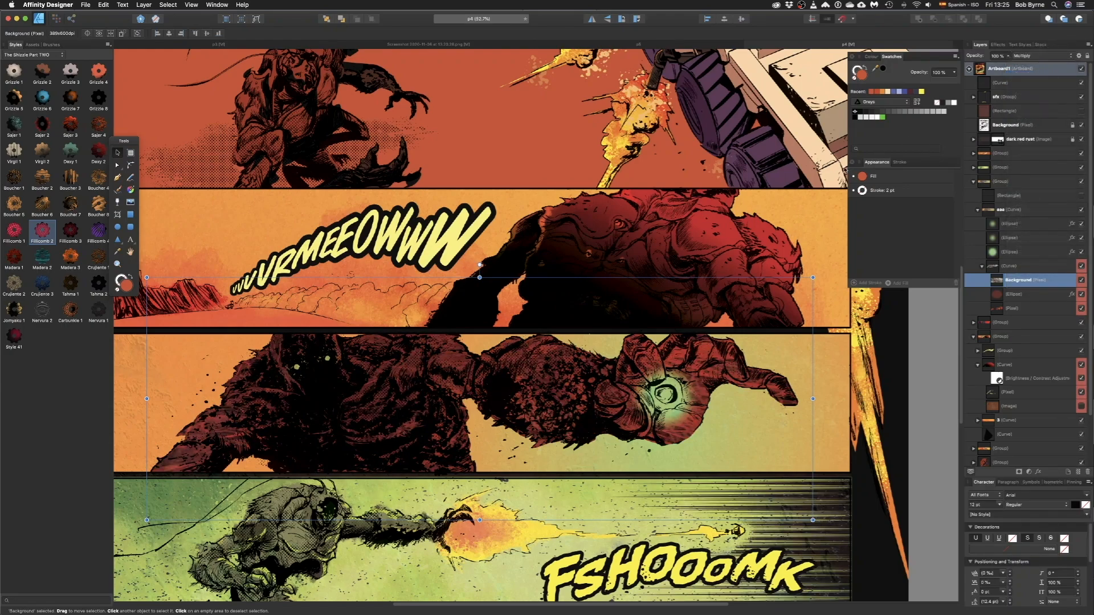
- Paste another Background texture inside the monster's curve in the VRMEEOWWW panel, directly below its Brightness / Contrast adjustment
left_click(726, 221)
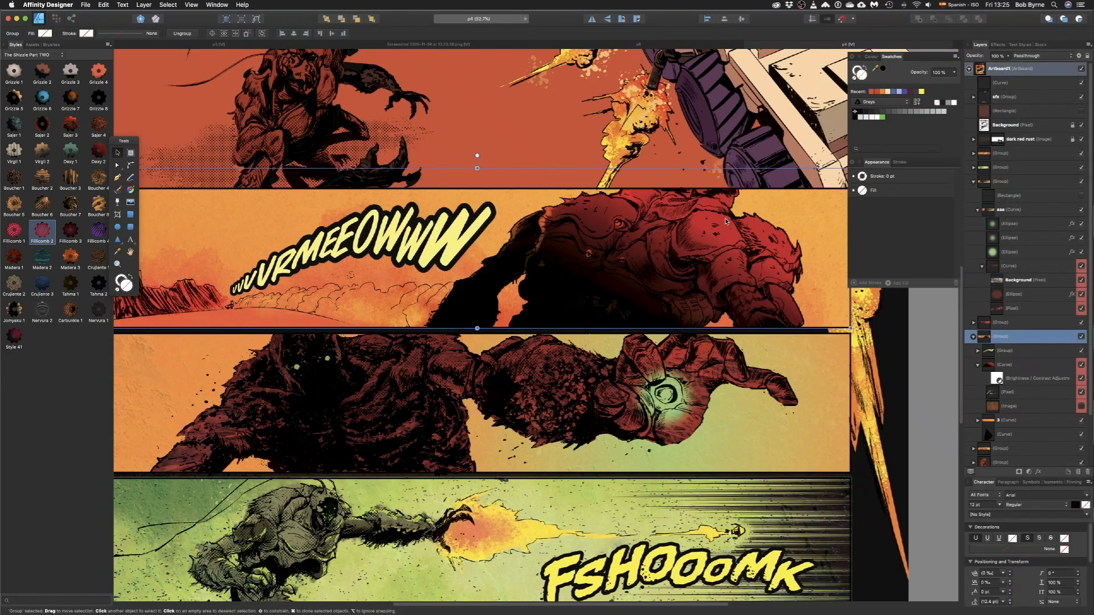
left_click(1020, 368)
key("super+v")
left_click_drag(316, 247, 429, 328)
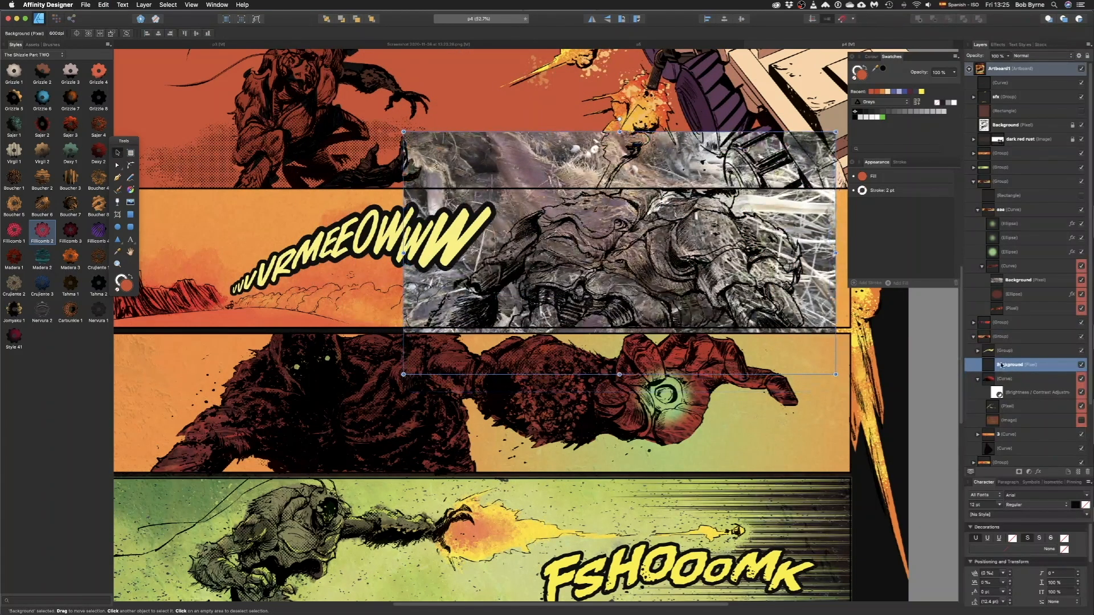
left_click_drag(1015, 395, 1015, 399)
- Shift the nested Background texture down over the VRMEEOWWW monster and set its blend mode to Overlay
left_click_drag(743, 230, 740, 279)
scroll(756, 293, "up", 5)
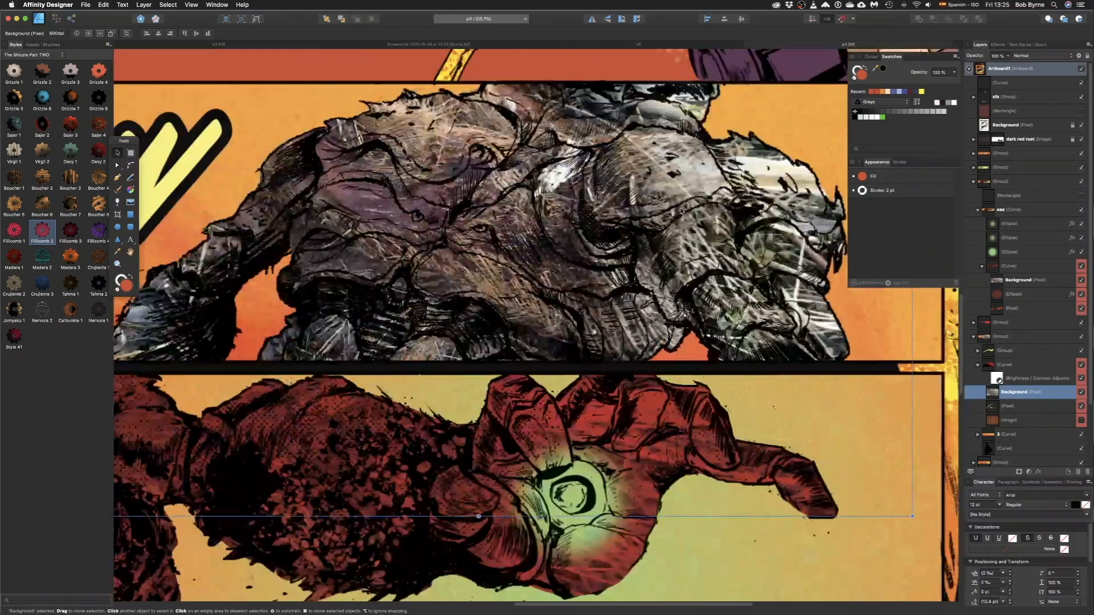
left_click(1029, 56)
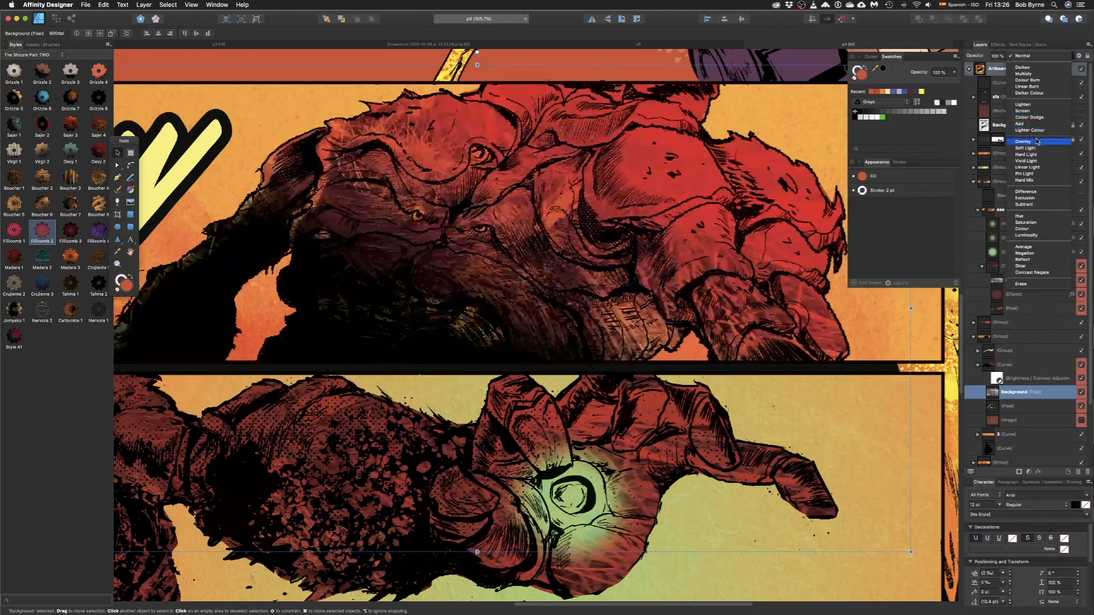
left_click(1036, 142)
- Lengthen the linear gradient fill of the VRMEEOWWW monster's curve, pulling its dark end down past the panel's lower edge
left_click(1000, 368)
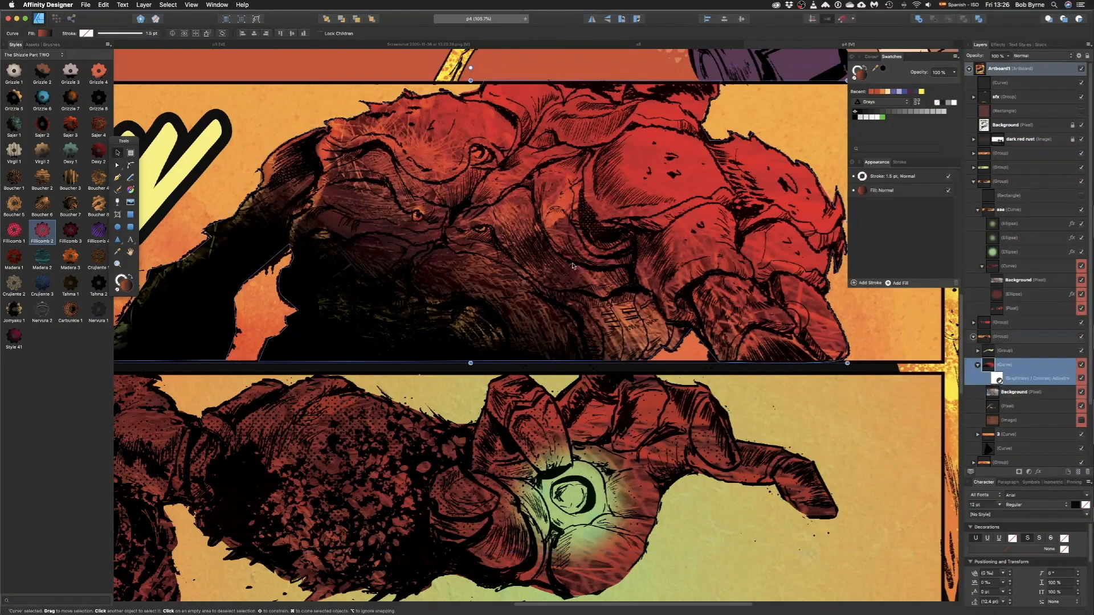
key("g")
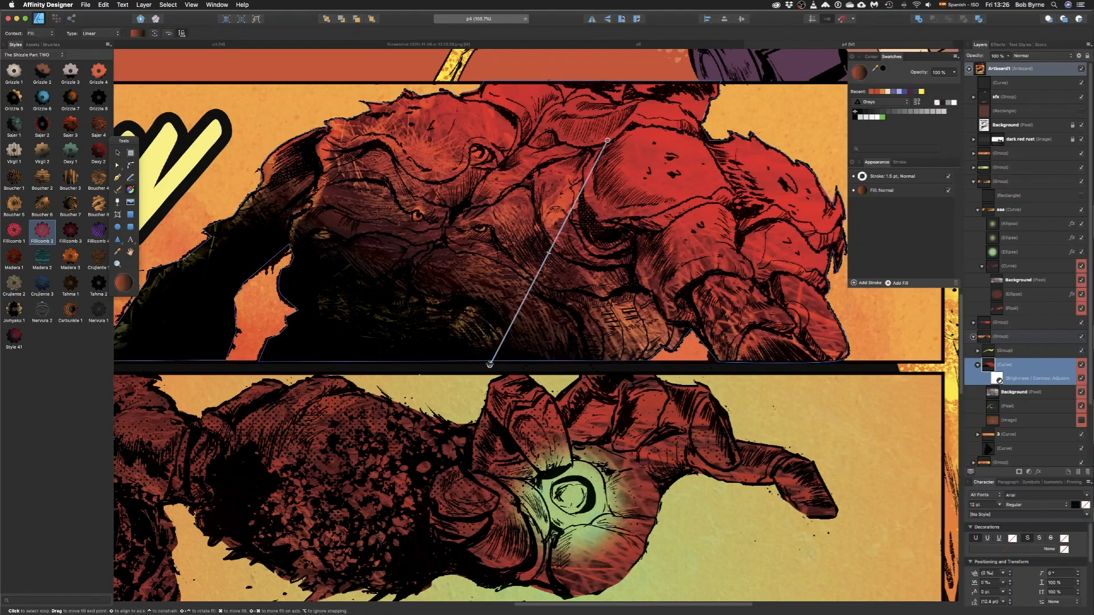
mouse_move(490, 364)
left_mouse_down()
mouse_move(316, 400)
mouse_move(317, 281)
mouse_move(436, 385)
mouse_move(522, 281)
mouse_move(401, 469)
mouse_move(501, 325)
mouse_move(351, 460)
left_mouse_up()
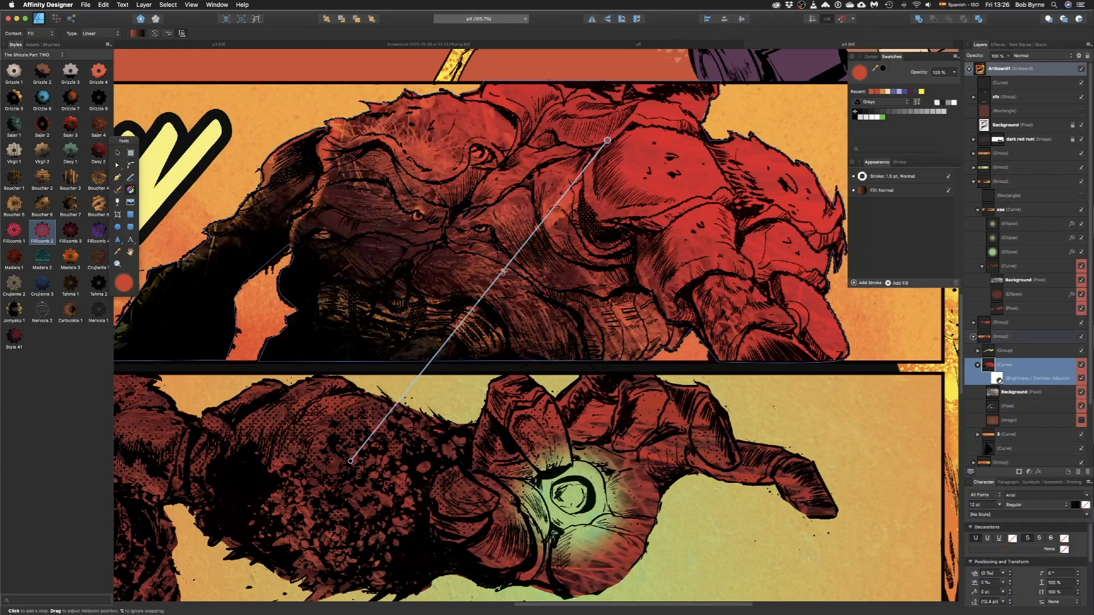
scroll(505, 272, "down", 5)
left_click_drag(536, 230, 677, 210)
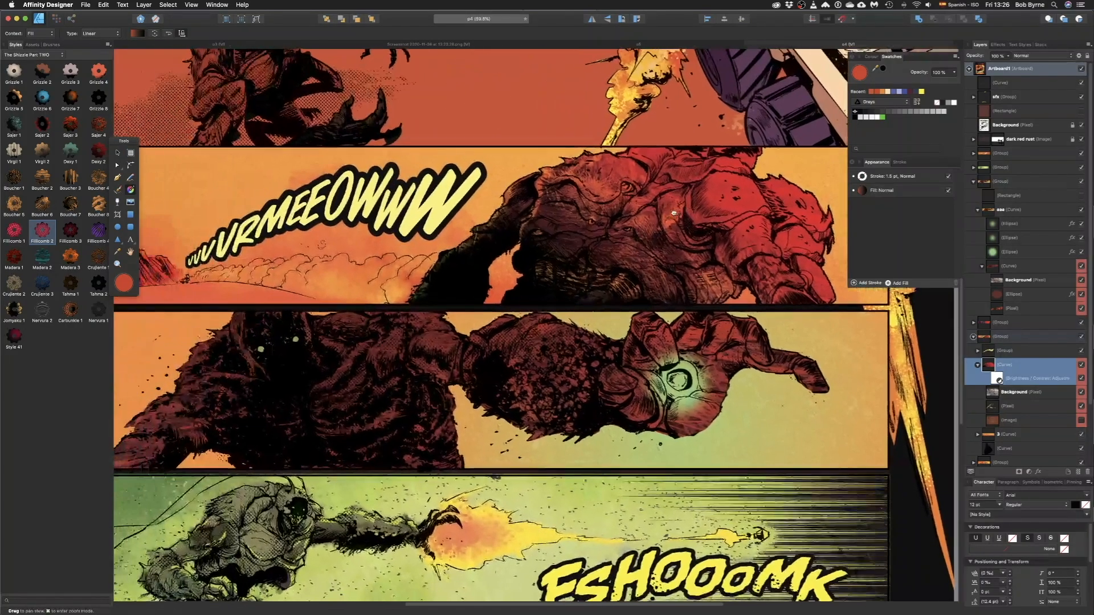
scroll(575, 269, "down", 3)
- Try the Sajer 2 style on the reaching monster's curve, moving and shrinking its bitmap fill, followed by the Sajer 3 style
left_click(43, 127)
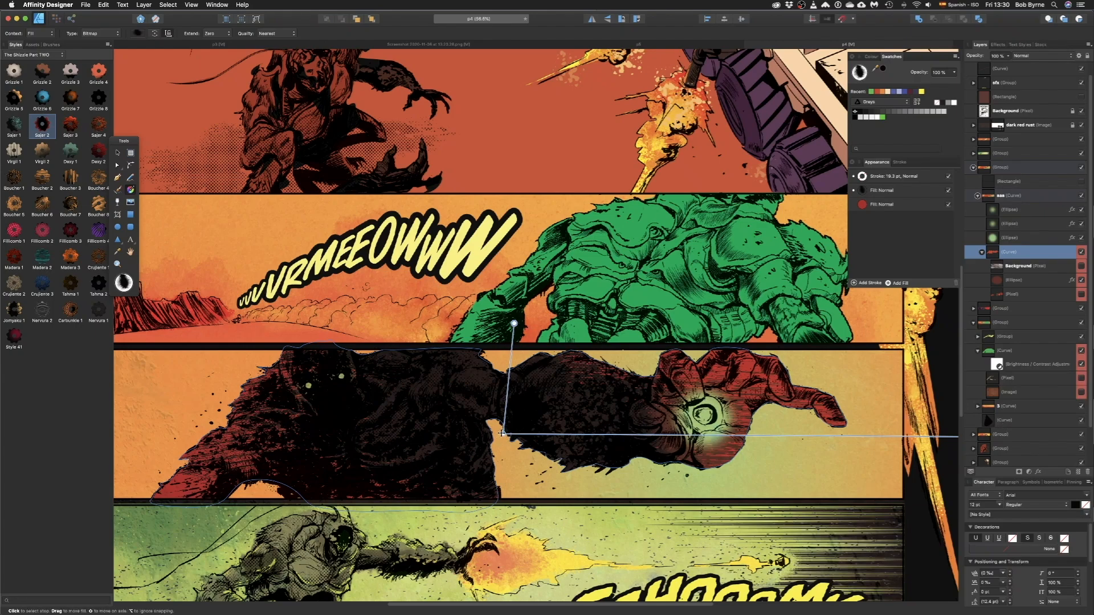
left_click_drag(501, 433, 376, 466)
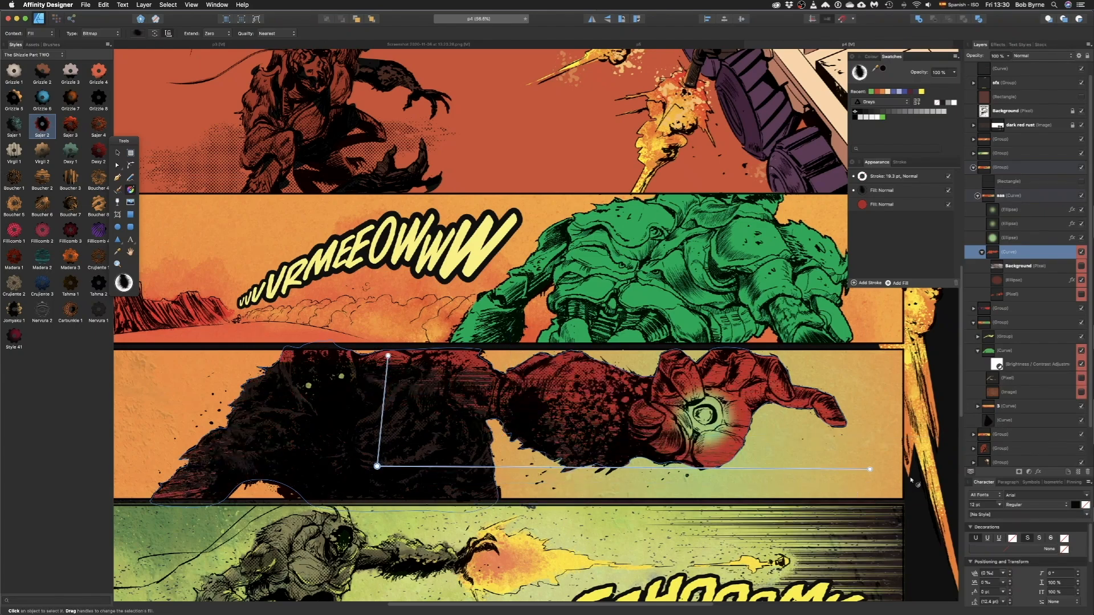
left_click_drag(871, 469, 650, 432)
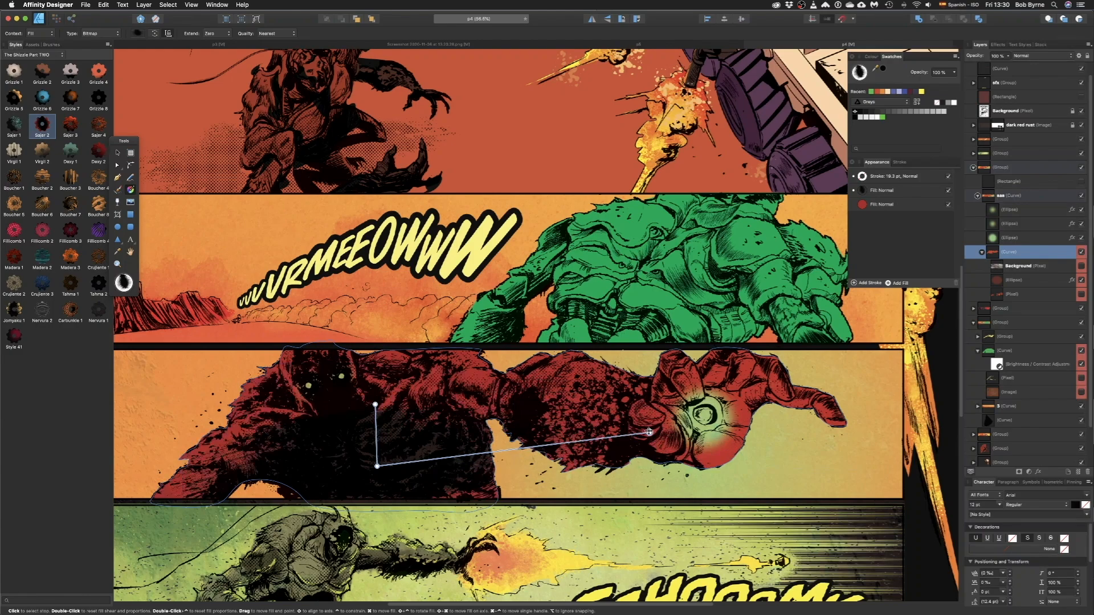
mouse_move(376, 465)
left_mouse_down()
mouse_move(365, 433)
mouse_move(390, 473)
left_mouse_up()
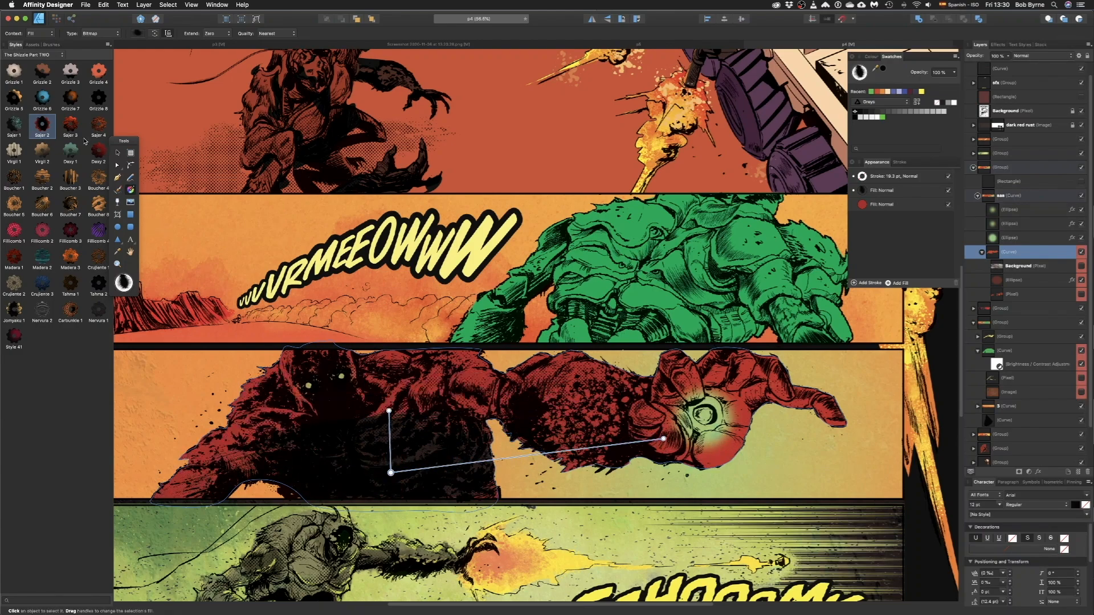
left_click(70, 124)
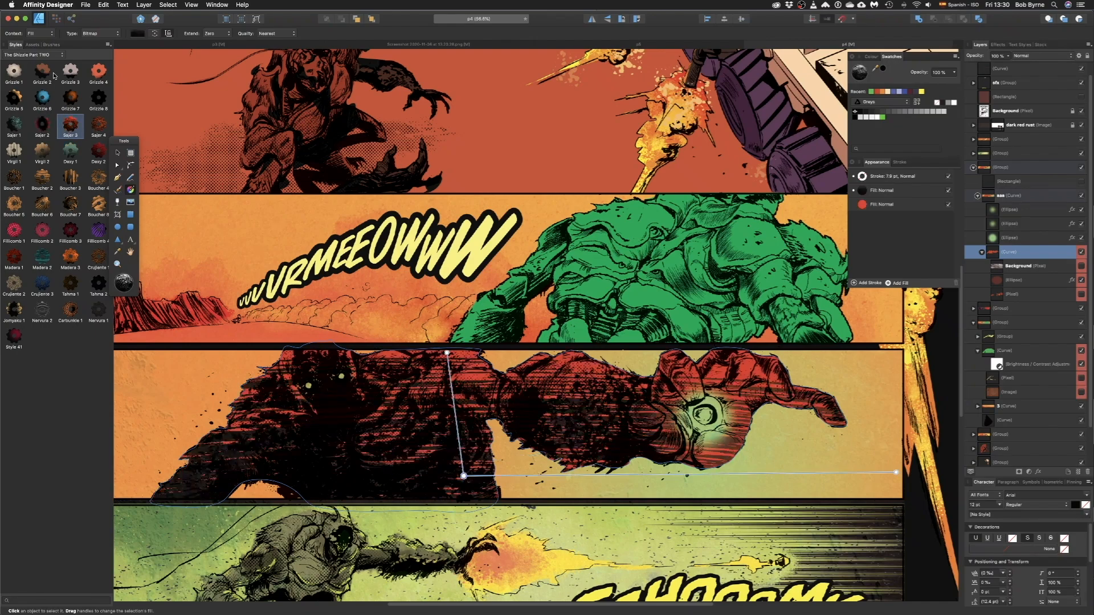
- From The Shizzle Part ONE styles, try Oblica 2 and Carbunkle on the reaching monster, then apply Lacerta 2 and reposition its fill
left_click(48, 55)
left_click(48, 49)
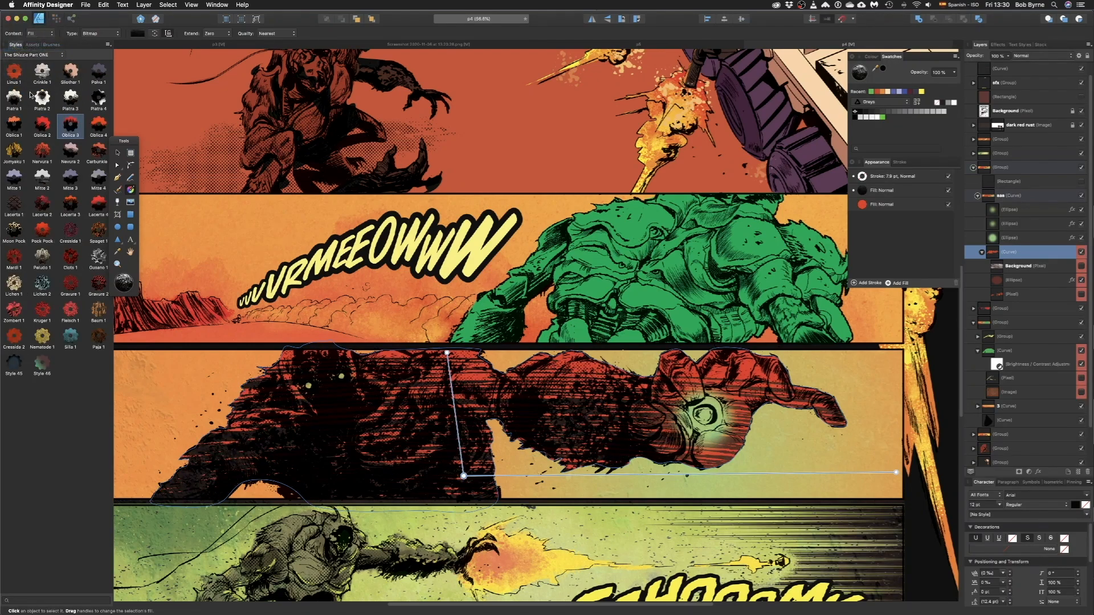
left_click(41, 126)
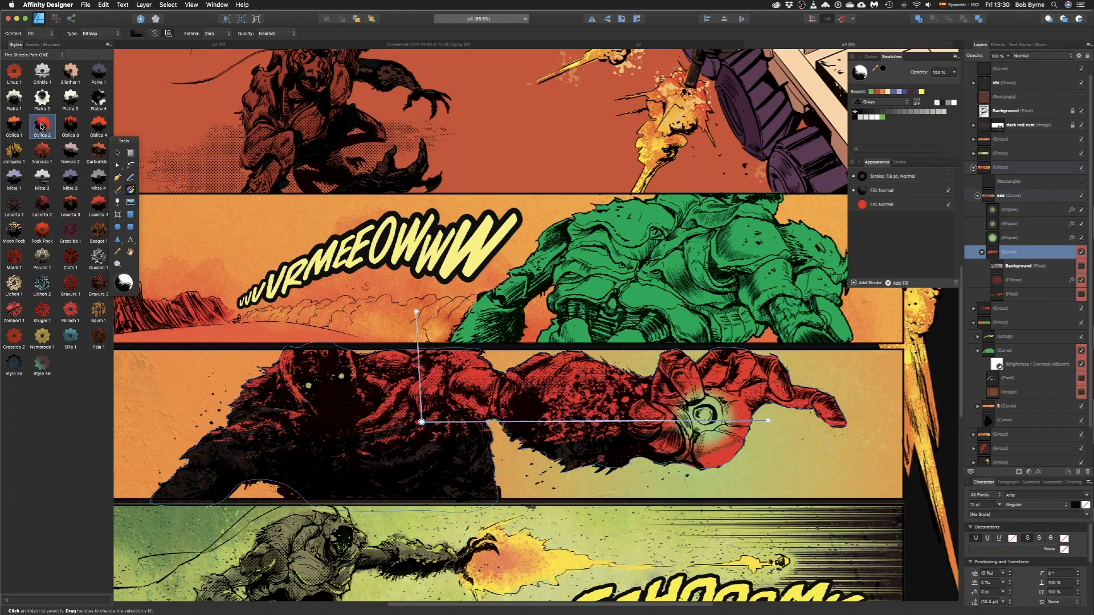
left_click(96, 153)
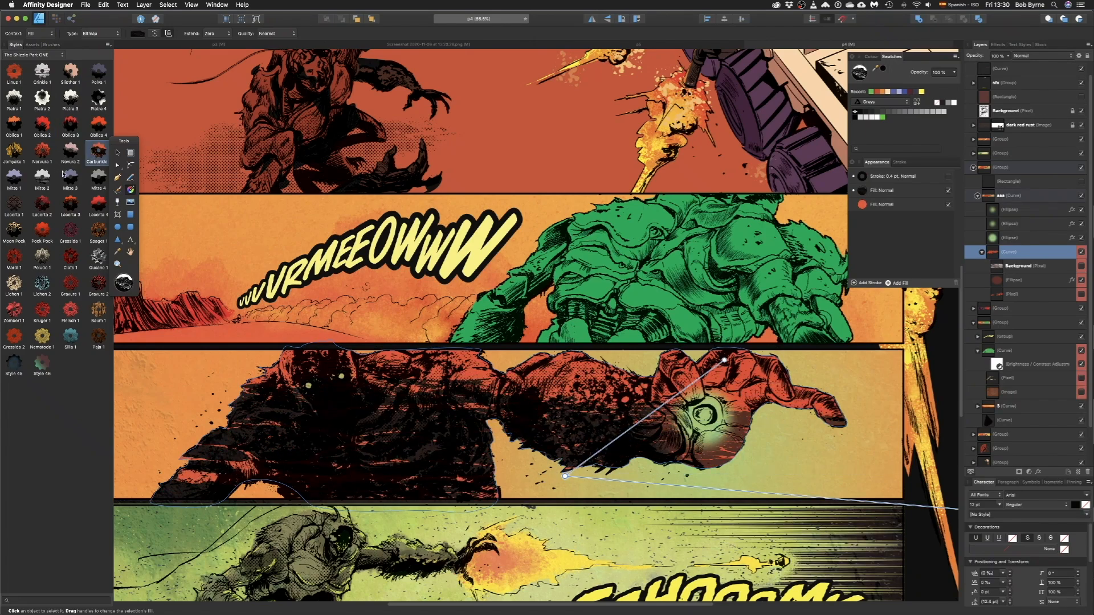
left_click(41, 204)
left_click_drag(759, 434, 420, 411)
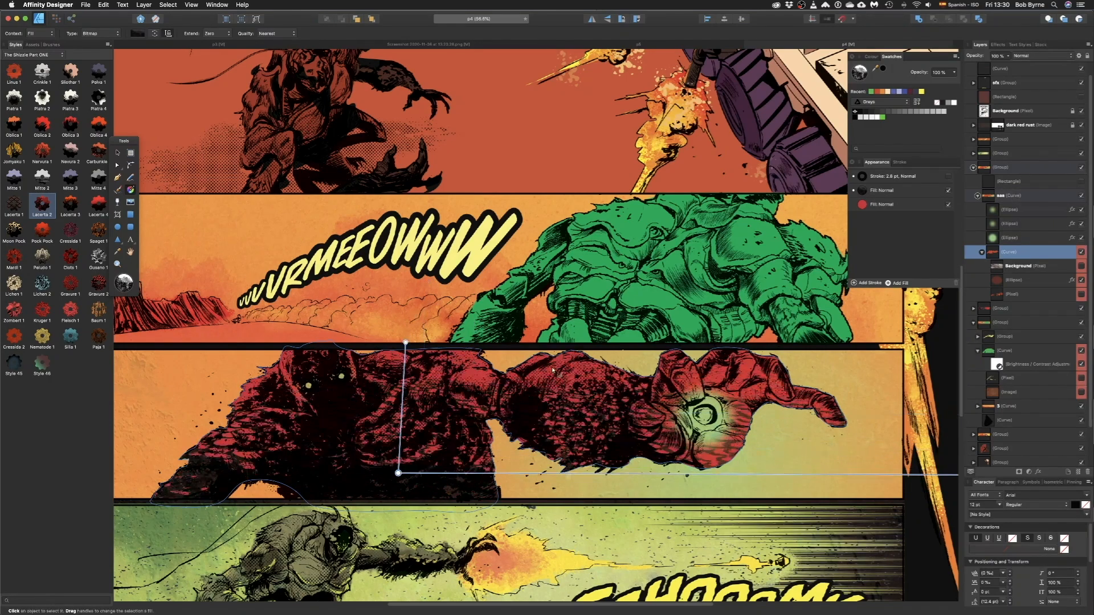
- Select the green monster's curve in the VRMEEOWWW panel and try styles Piatra 1, Piatra 3, Oblica 4, Oblica 1, Jompsku 1 and Lacerta 2
left_click(647, 273)
left_click(1024, 340)
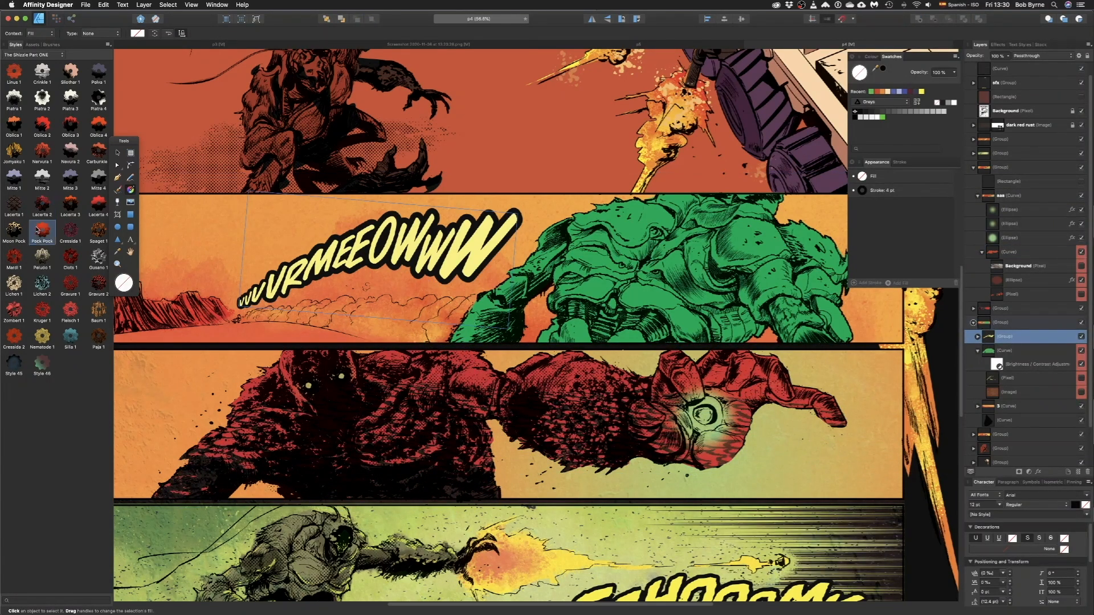
left_click(1006, 351)
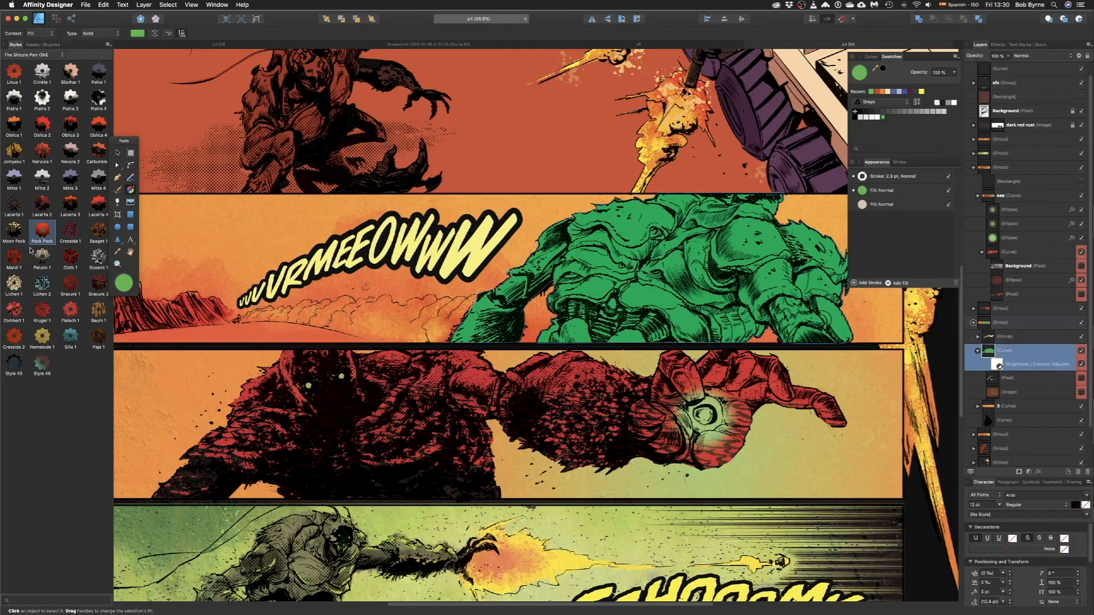
left_click(92, 79)
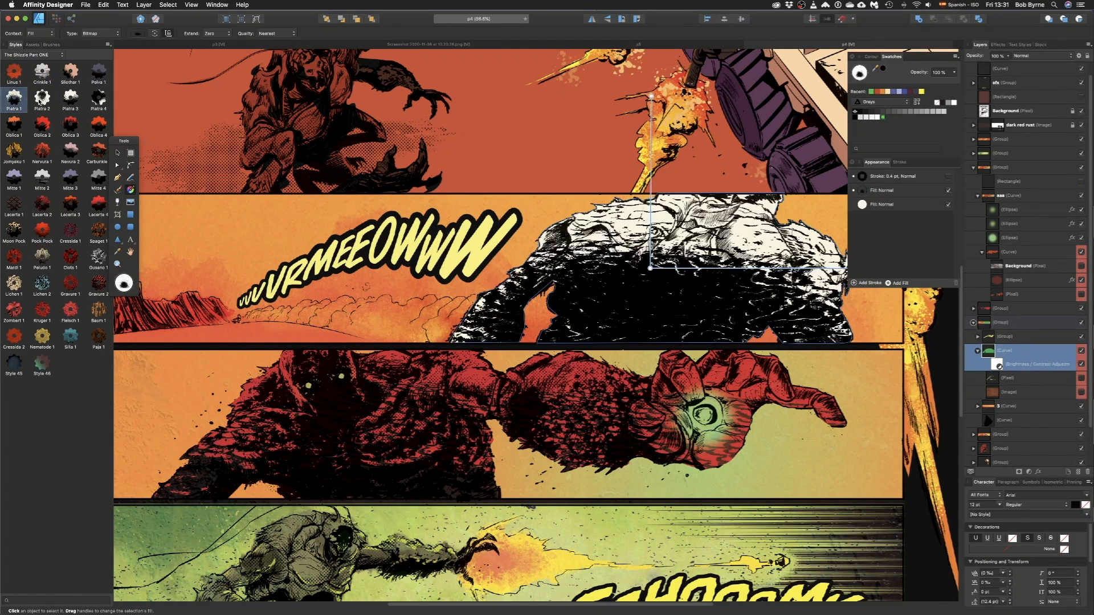
left_click(71, 99)
left_click(98, 124)
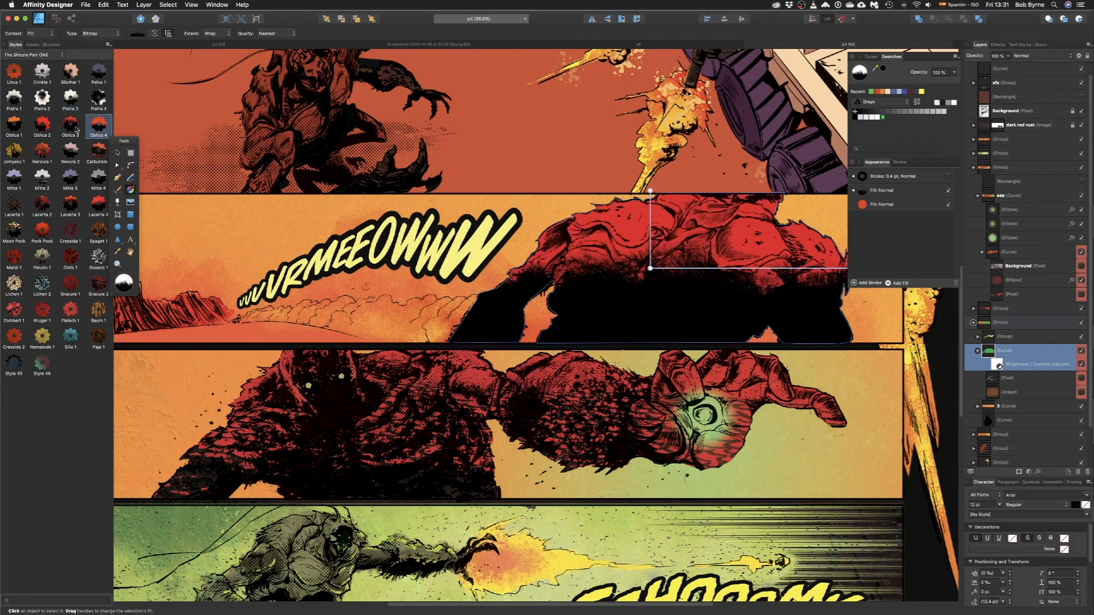
left_click(15, 125)
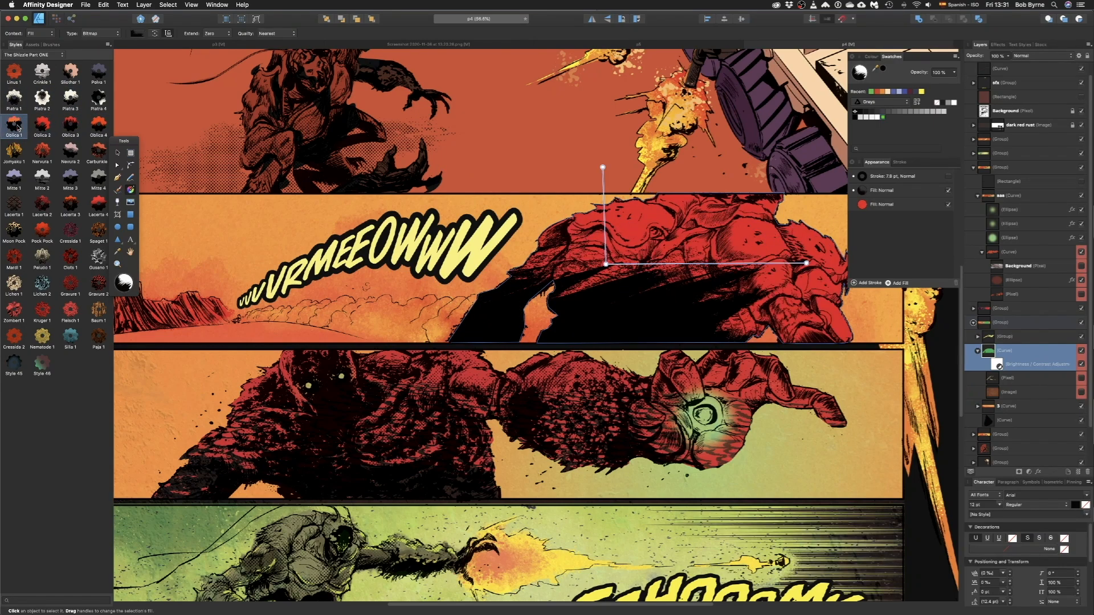
left_click(15, 151)
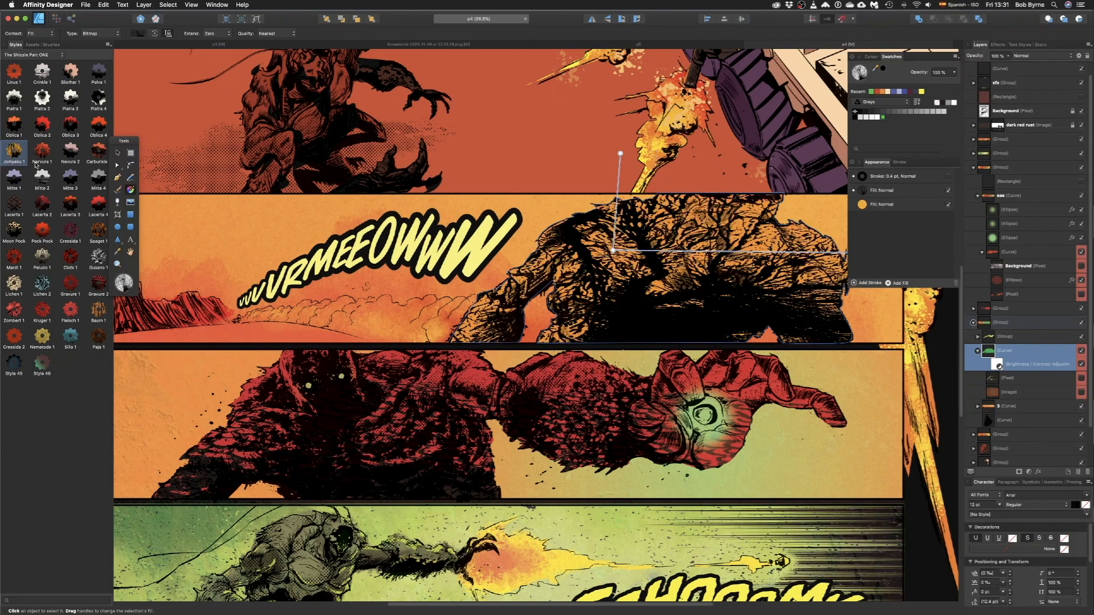
left_click(31, 208)
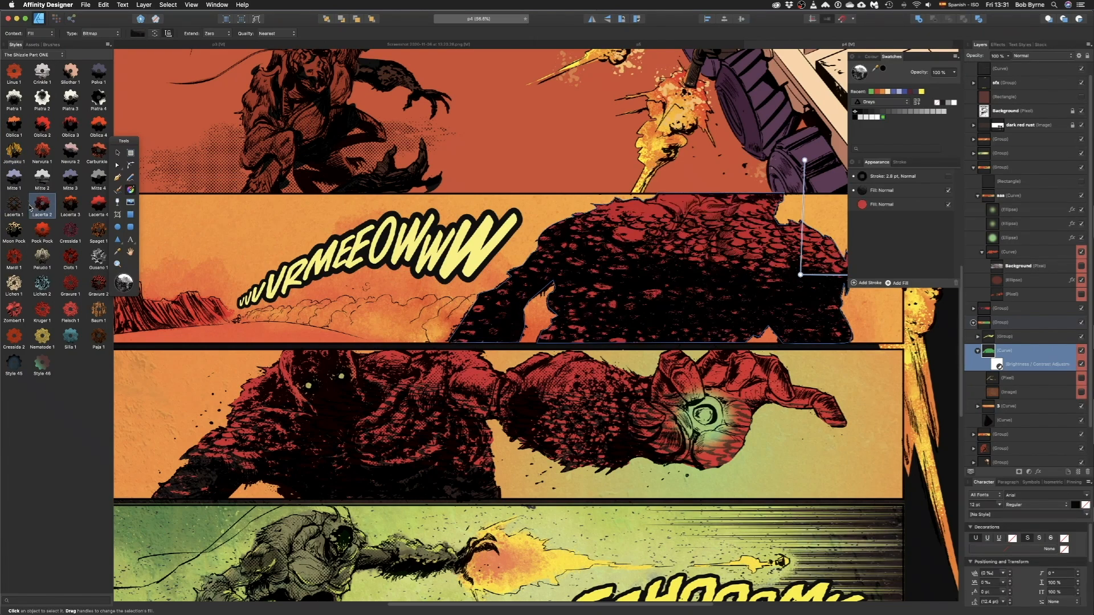
- Try the Lacerta 3 style on the VRMEEOWWW monster, then apply Lacerta 4 and shift its bitmap fill toward the monster's left arm
left_click(67, 209)
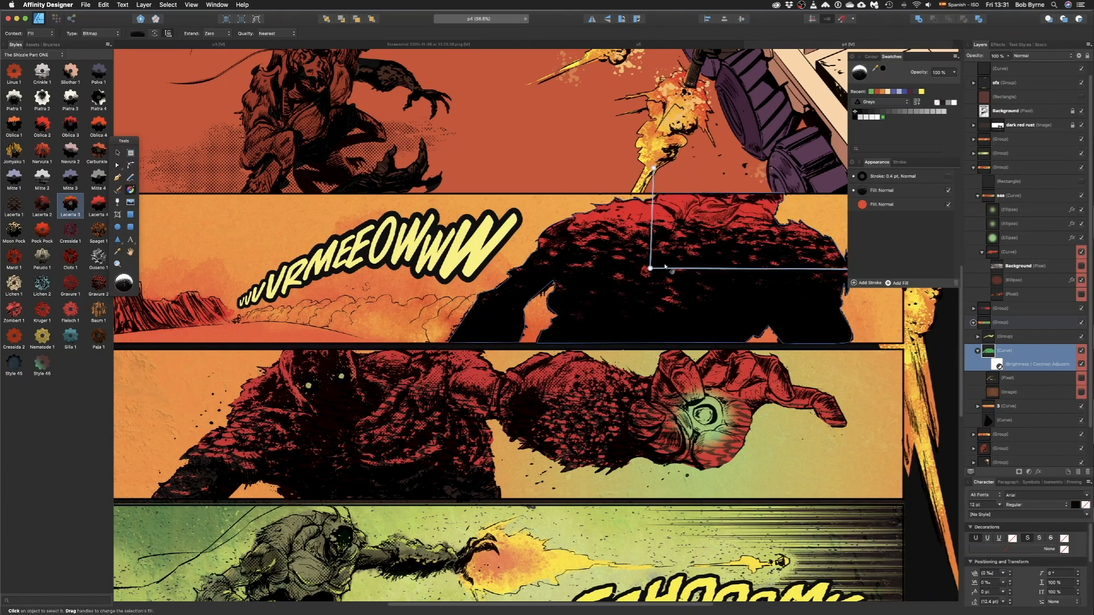
left_click_drag(665, 267, 634, 282)
left_click(98, 204)
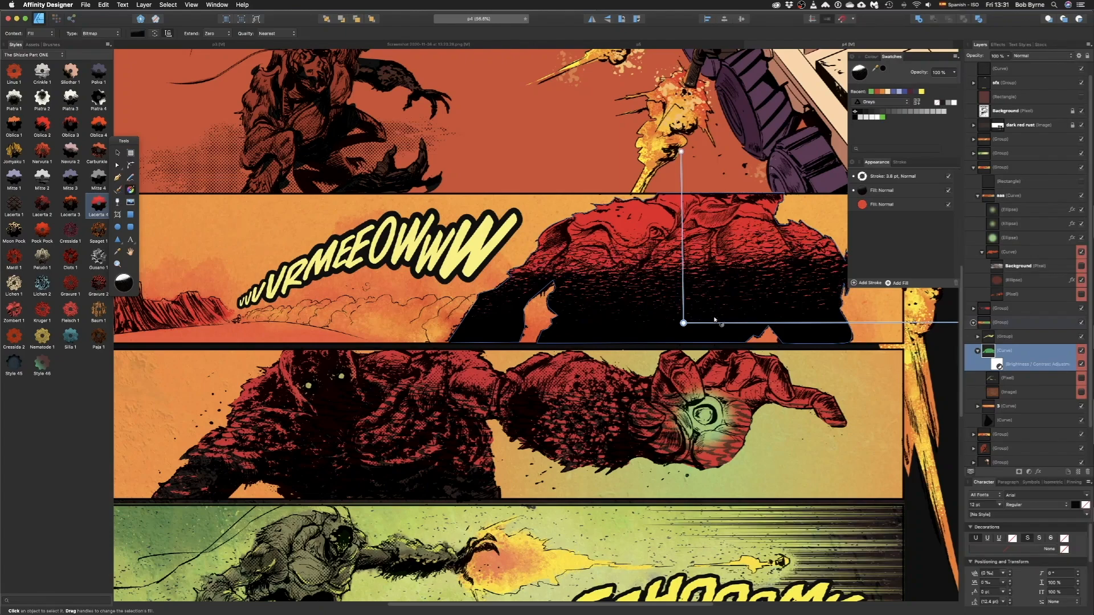
left_click_drag(681, 323, 581, 332)
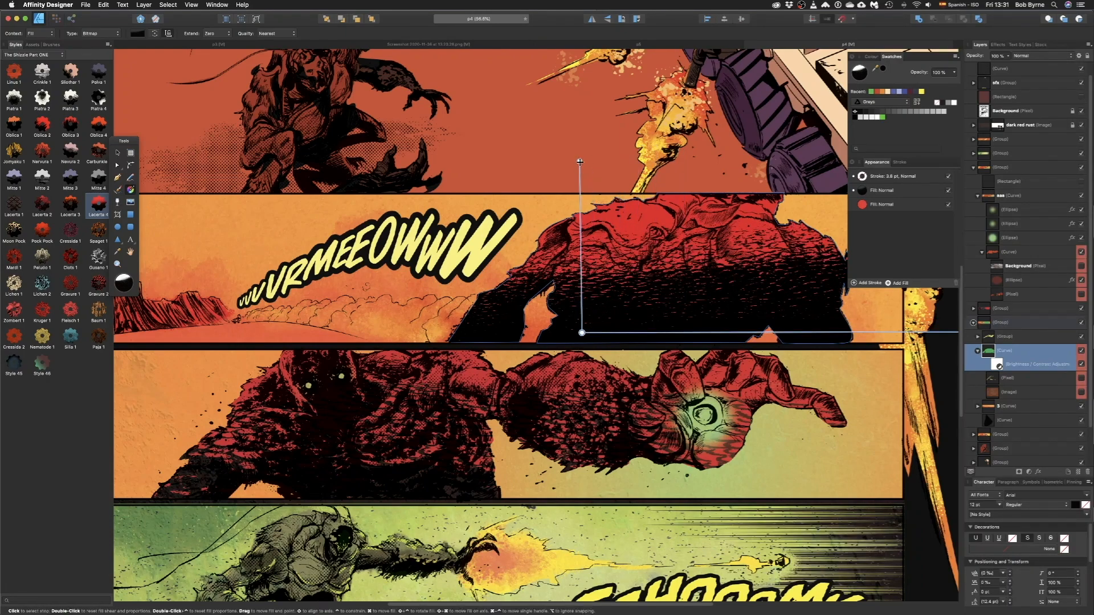
- Shift the VRMEEOWWW monster's Lacerta 4 fill, then try Lacerta 2, Clots 1 and neighbouring styles from The Shizzle Part ONE
left_click_drag(579, 160, 599, 284)
left_click(42, 204)
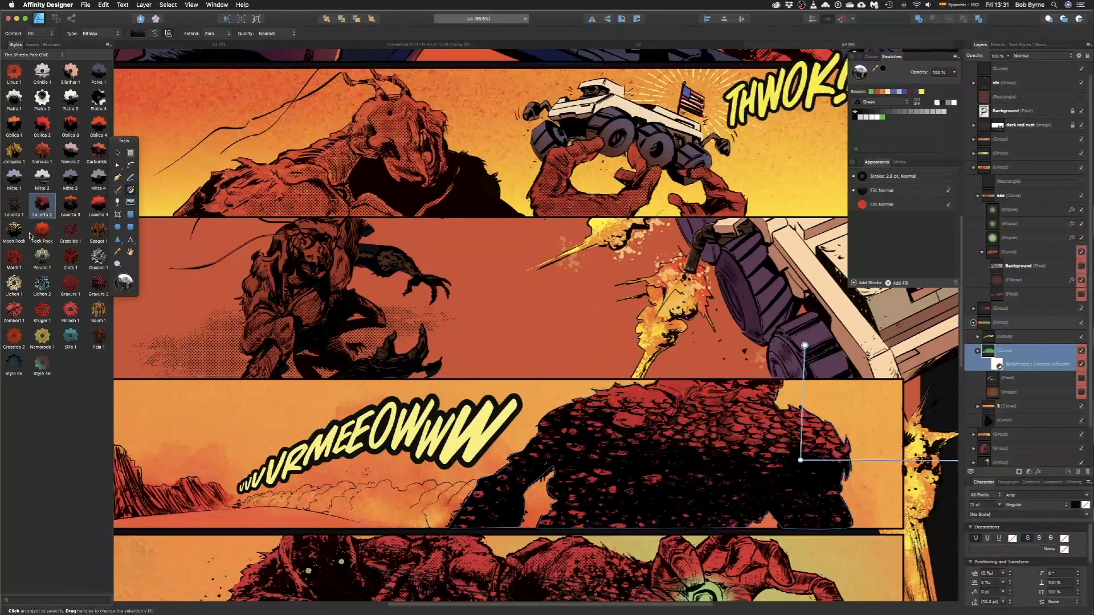
left_click(30, 257)
left_click(40, 258)
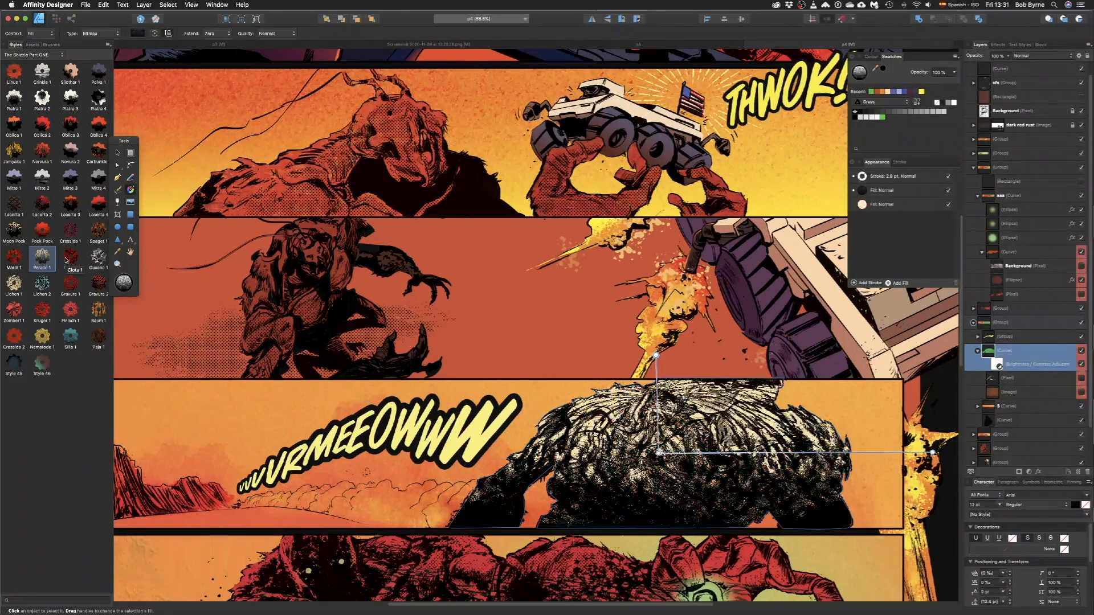
left_click(69, 260)
left_click(98, 258)
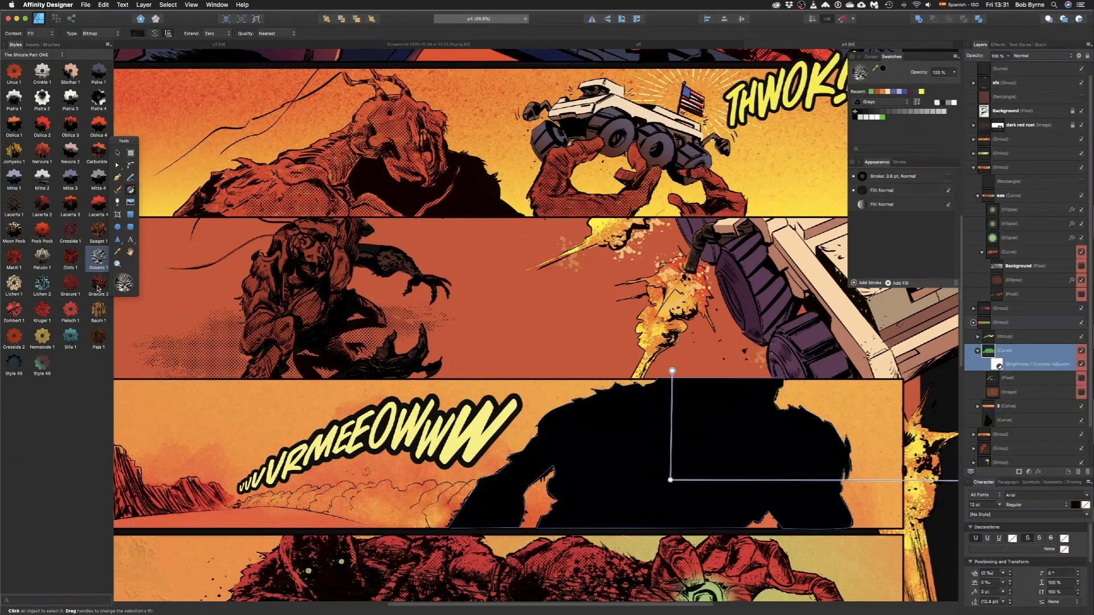
- Try the Gravure 2 and Zombert 1 styles on the VRMEEOWWW monster, shrinking the Zombert fill, followed by Cressida 2
left_click(99, 284)
left_click(14, 309)
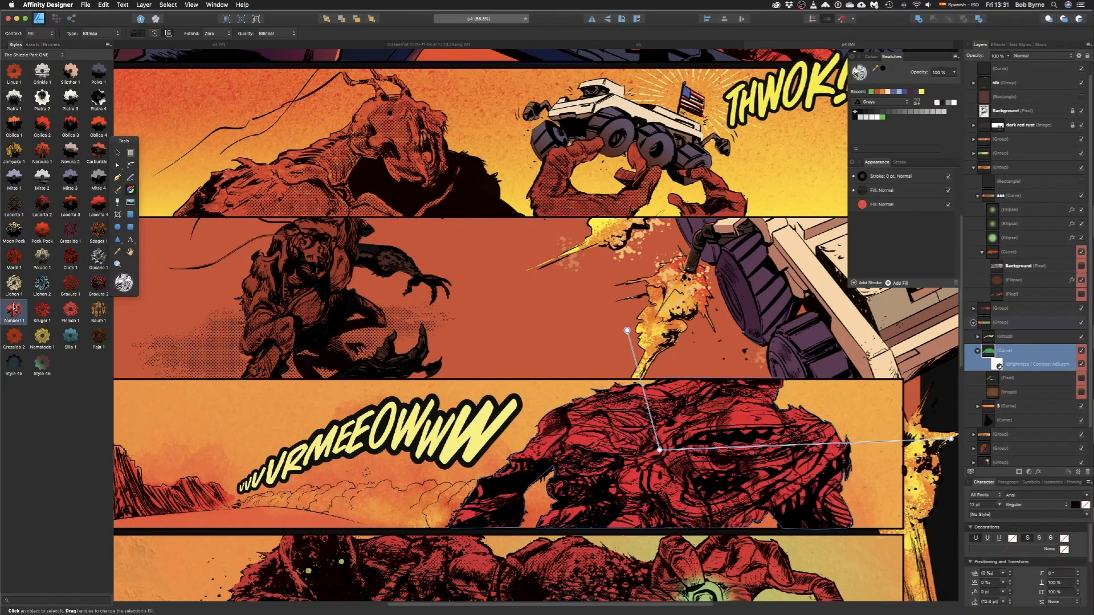
left_click_drag(951, 439, 889, 427)
left_click(23, 338)
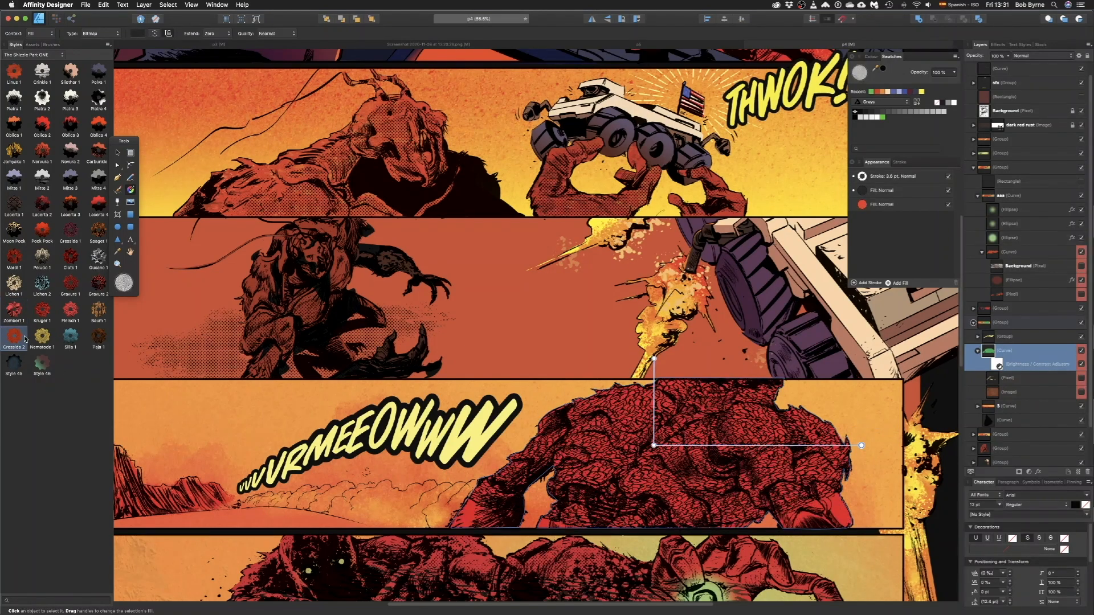
- Apply the Lacerta 3 style to the VRMEEOWWW monster, then scale and rotate its bitmap fill
left_click(39, 207)
left_click(70, 205)
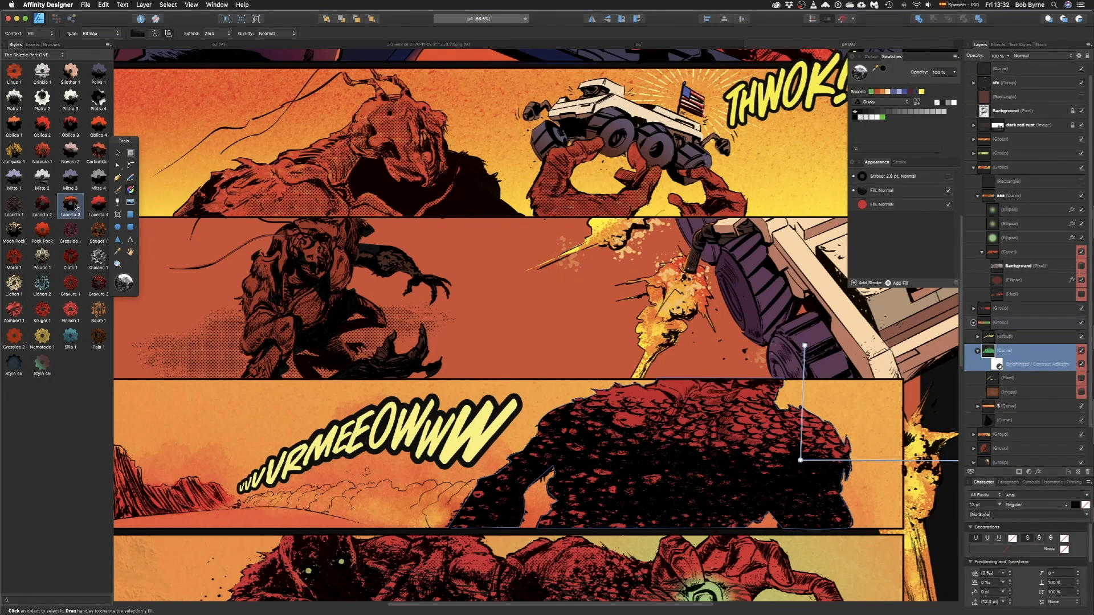
left_click_drag(954, 456, 917, 478)
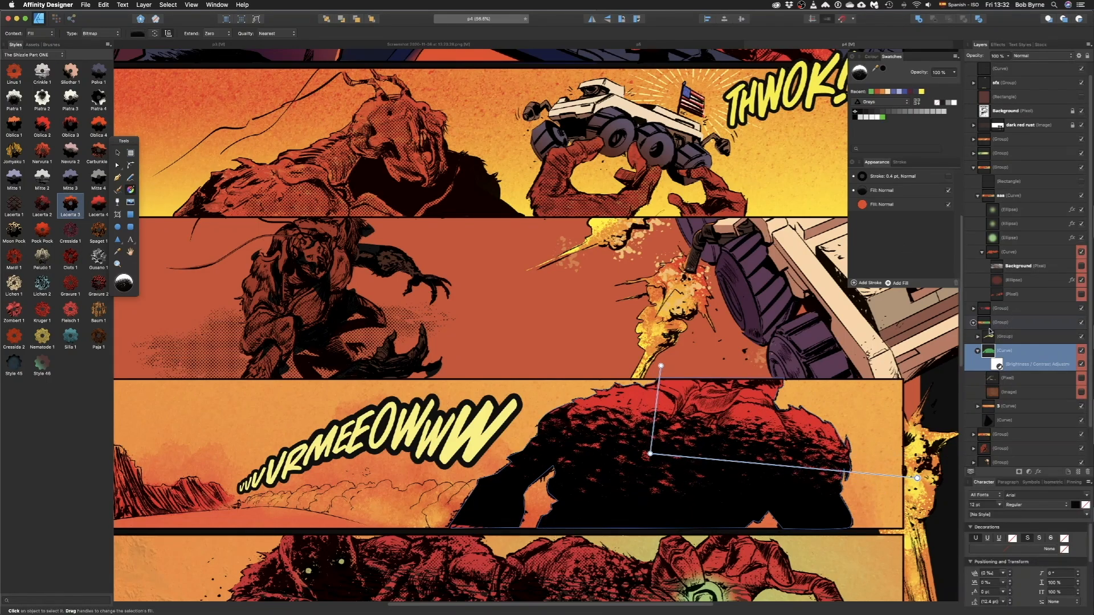
- Recolour the monster's solid base fill orange using a recently used swatch
left_click(889, 206)
left_click(885, 92)
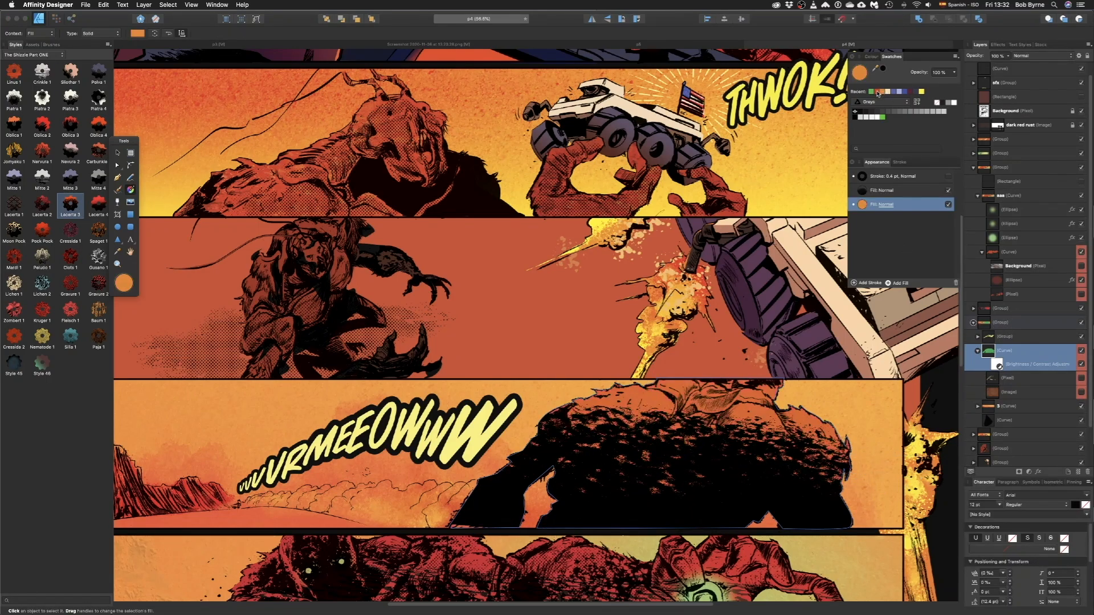
left_click(878, 91)
left_click(790, 7)
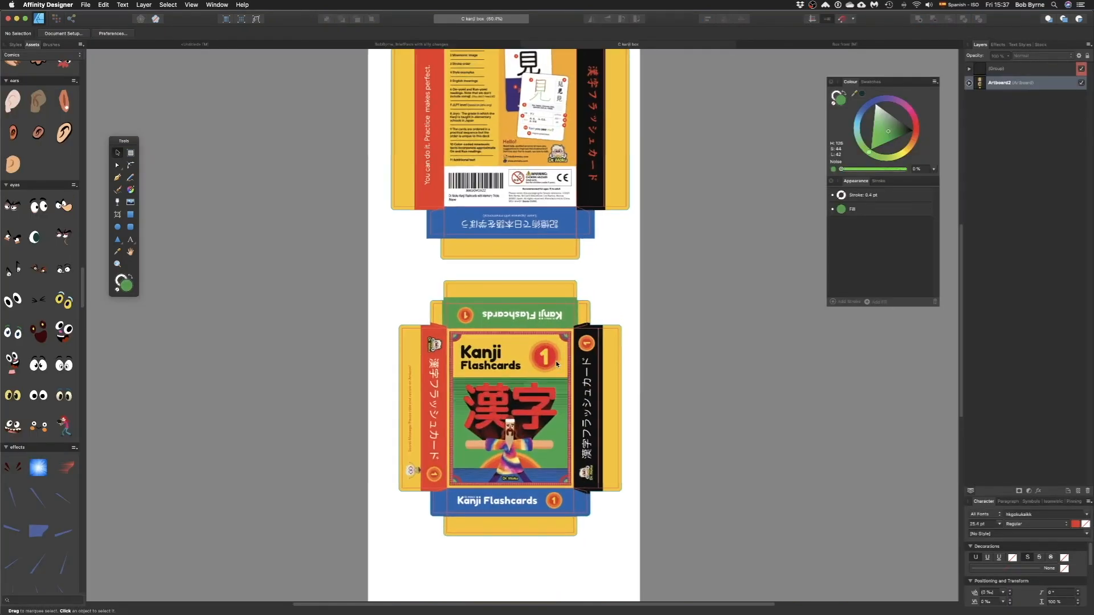
- Switch to the Box front document and select the kanji lettering group nested inside the background curve
scroll(556, 360, "up", 2)
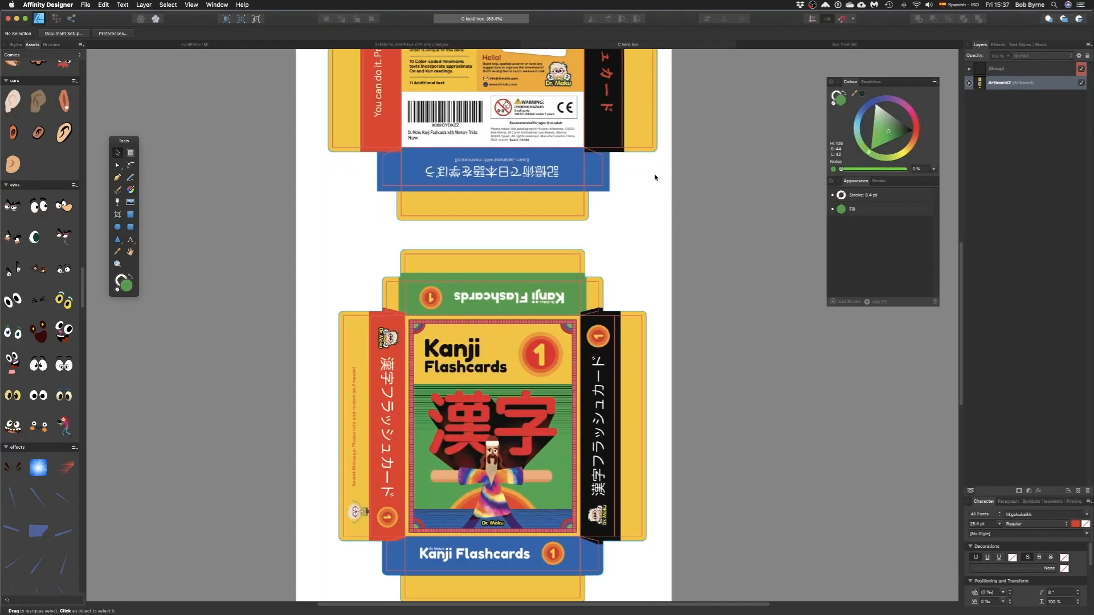
left_click(805, 46)
left_click(461, 272)
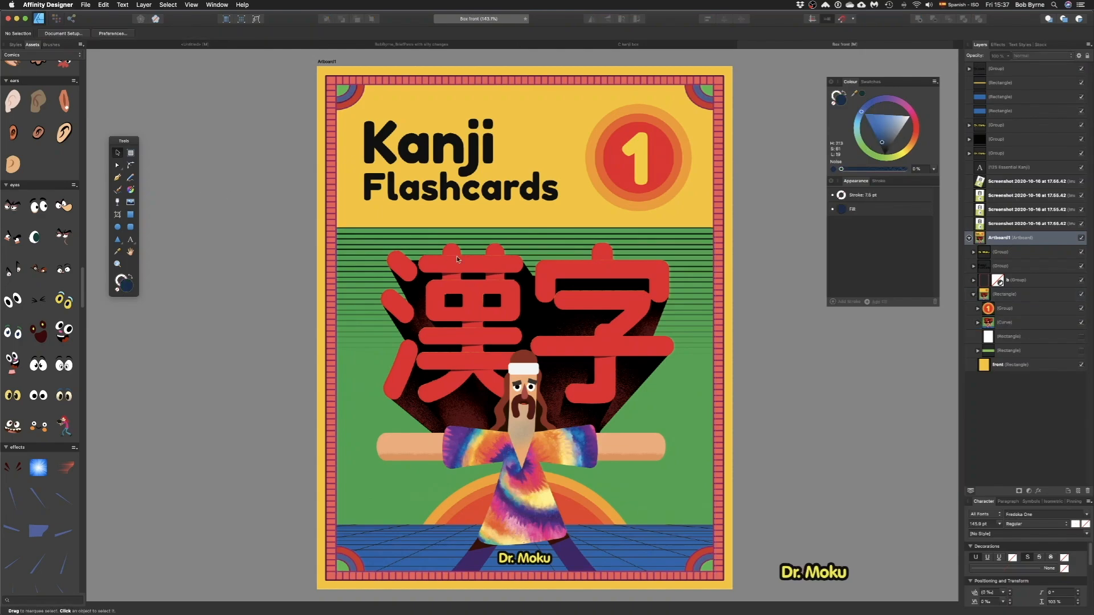
left_click(978, 322)
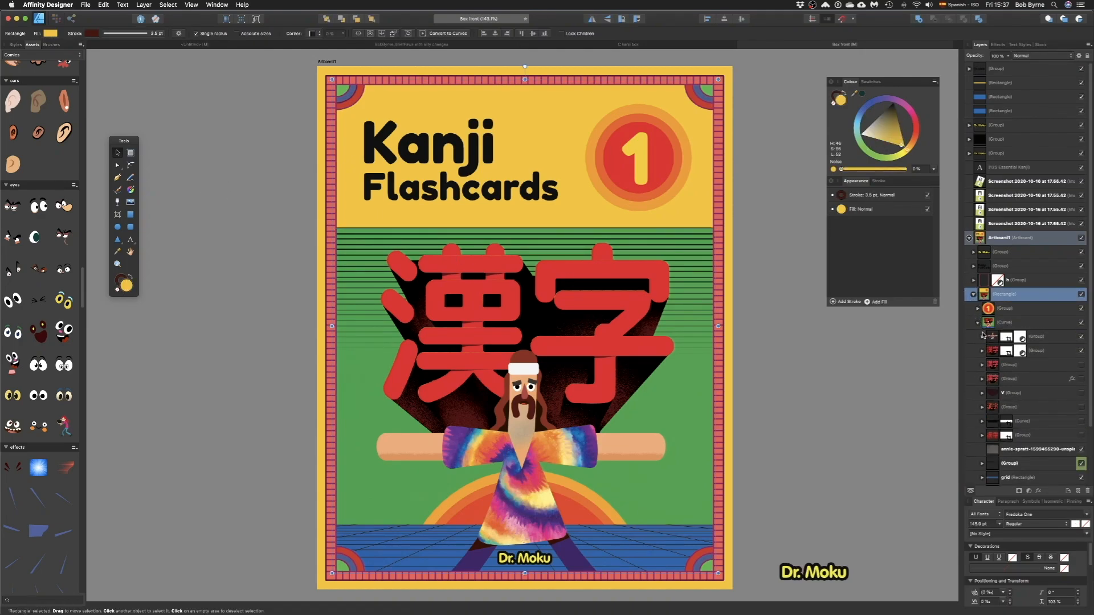
scroll(1026, 296, "down", 3)
left_click(1043, 285)
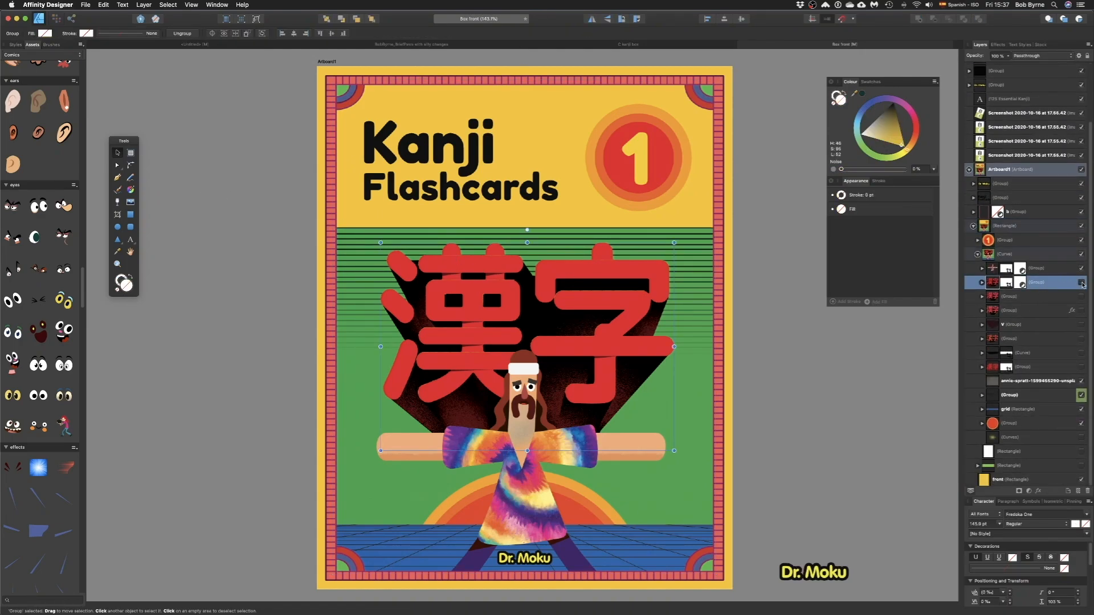
- Toggle the kanji lettering group's visibility off and on to compare it with the artwork underneath
left_click(1081, 283)
left_click(1081, 283)
left_click(1081, 283)
left_click(1081, 282)
- Select the nested group holding the kanji and their extruded shadow, and create a new document from its clipboard copy
left_click(982, 283)
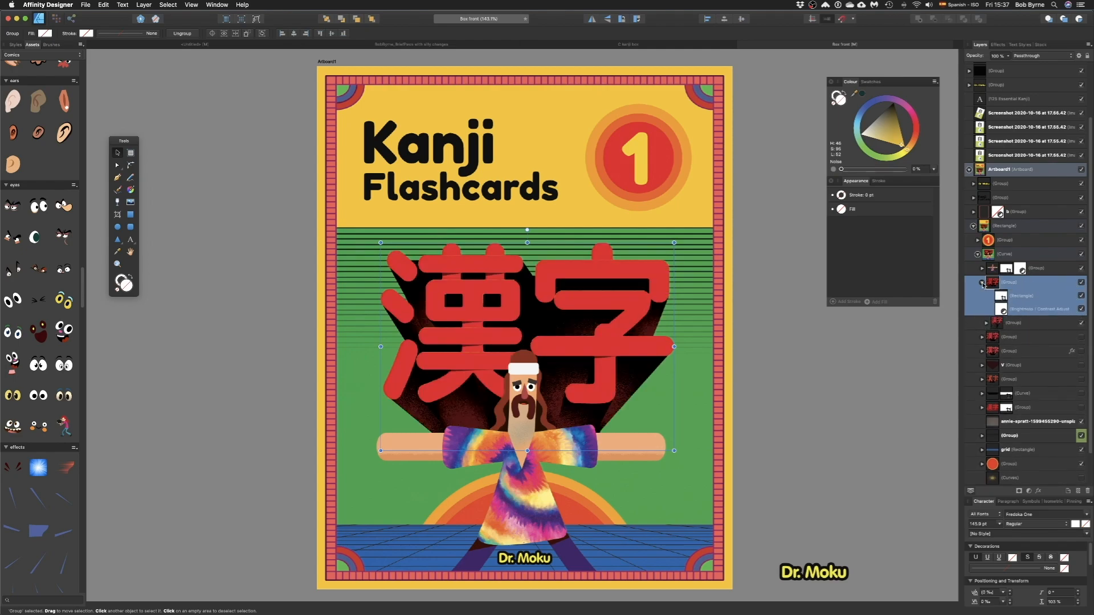
left_click(1019, 324)
left_click(986, 323)
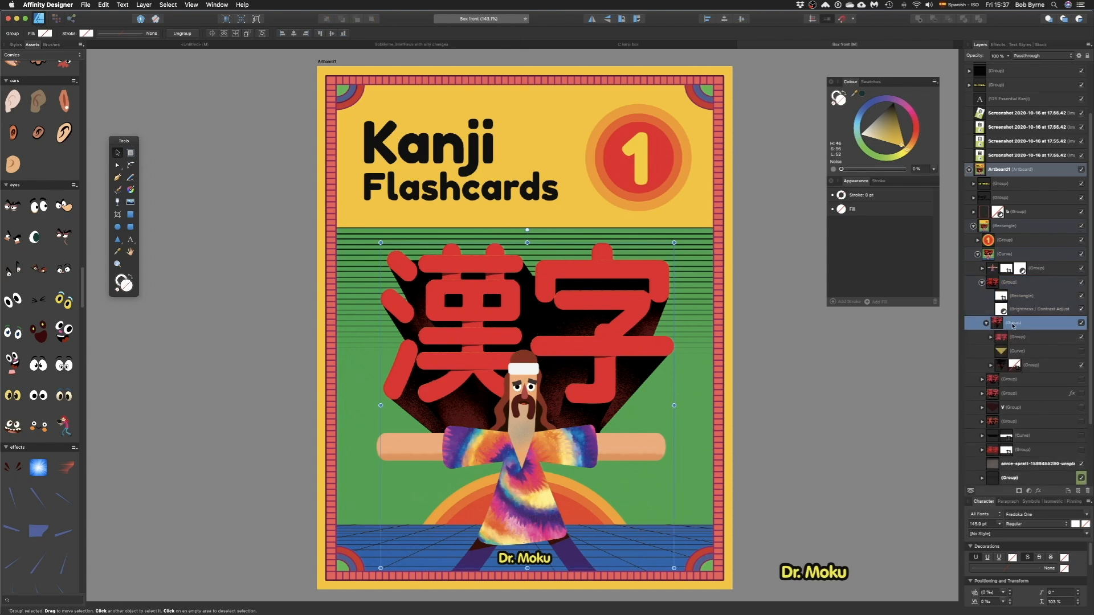
double_click(1012, 323)
left_click(85, 5)
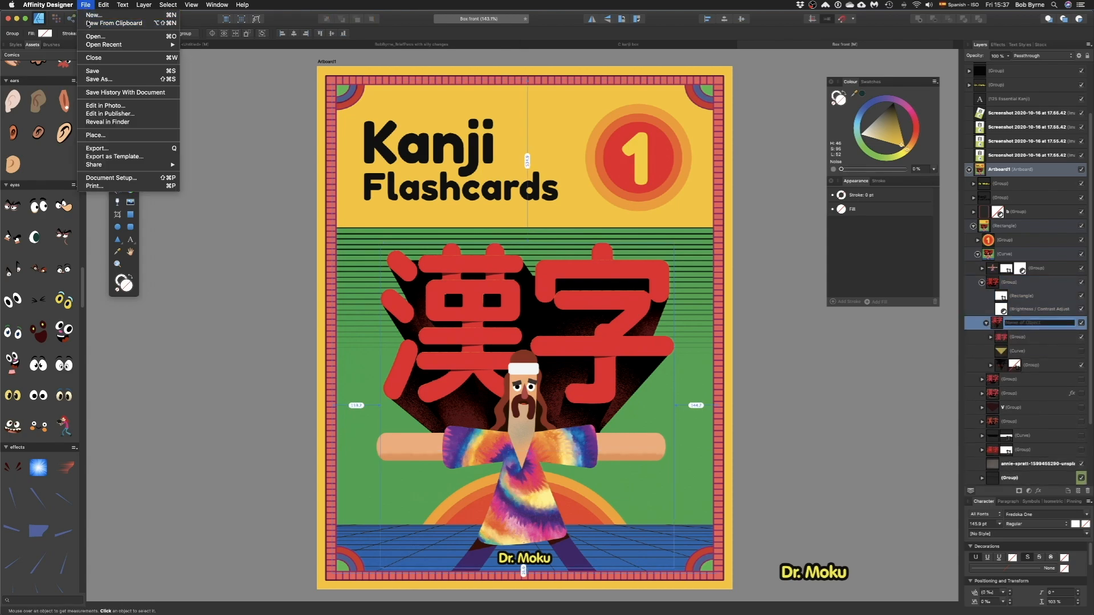
left_click(126, 33)
- Use the Fill tool to reposition the fills on the extruded shadow faces beneath both kanji
double_click(425, 341)
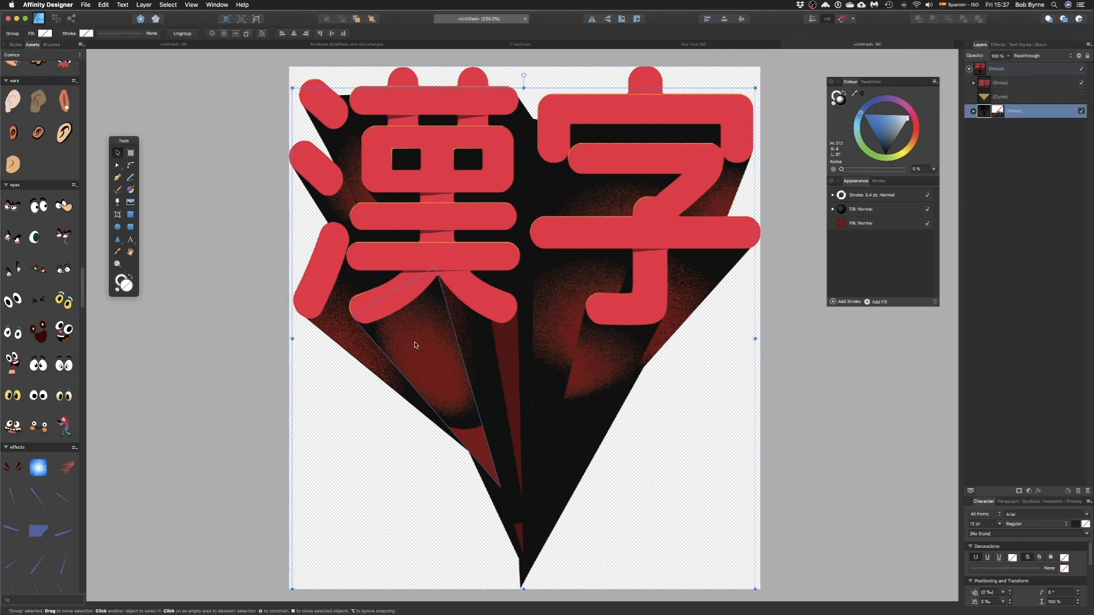
key("g")
left_click_drag(403, 335, 464, 423)
left_click(579, 382)
double_click(602, 358)
left_click_drag(599, 354, 693, 319)
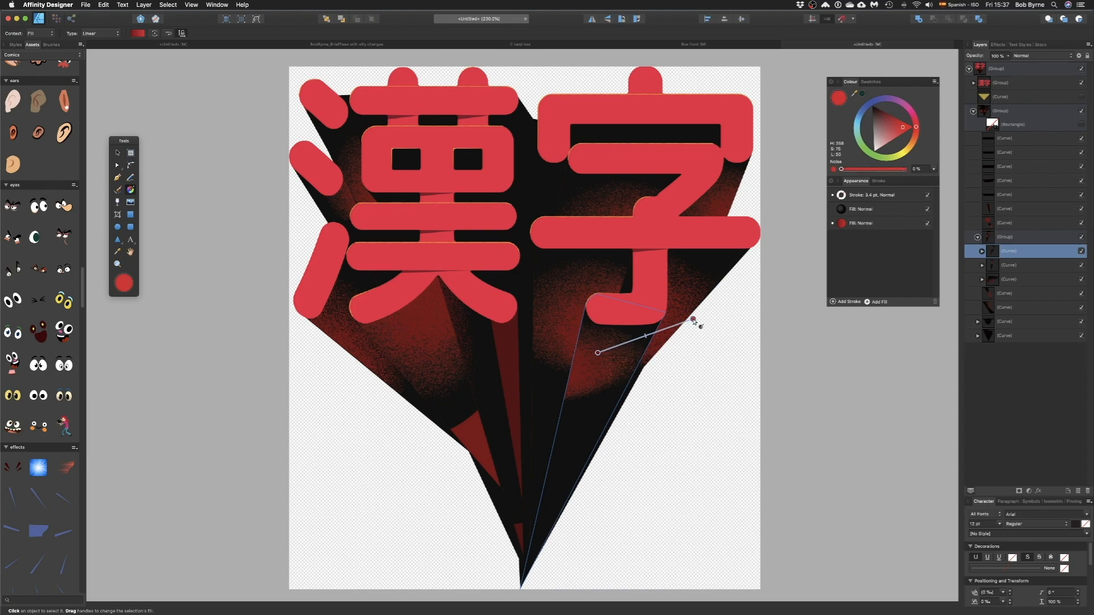
left_click(583, 280)
left_click_drag(588, 273, 705, 231)
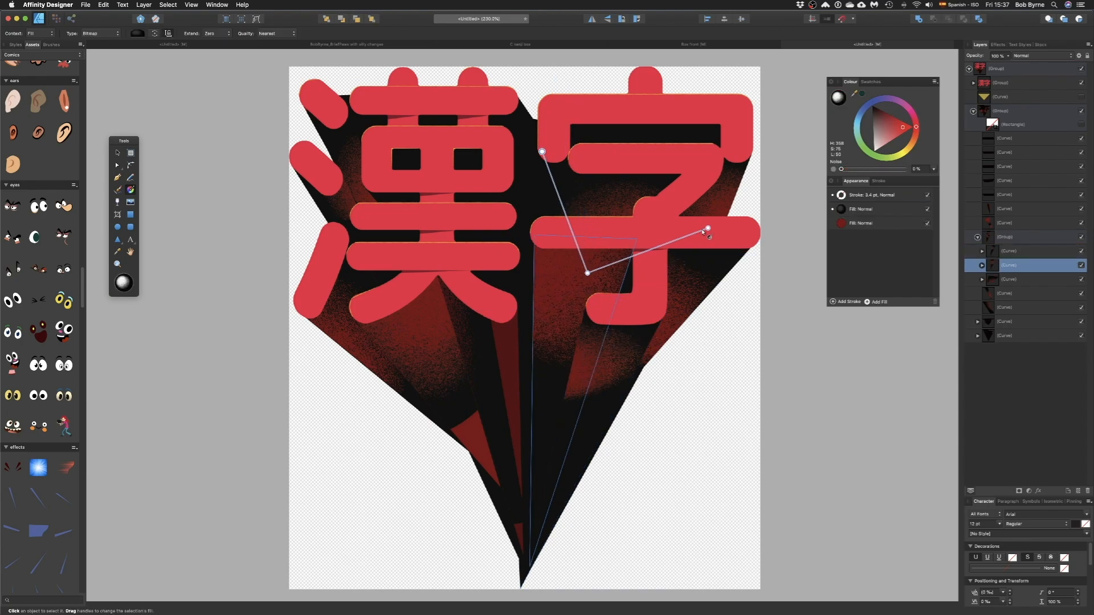
- Apply the Deny 2 style from The Shizzle Part TWO to the central shadow face under 漢 and reposition its bitmap fill
left_click(415, 329)
left_click(18, 56)
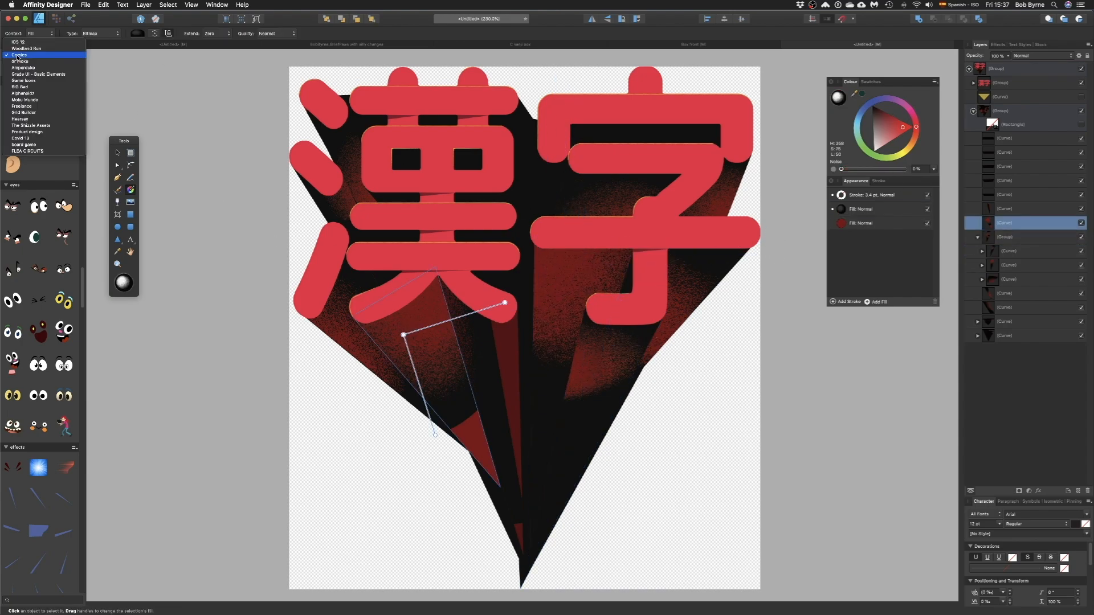
left_click(24, 24)
left_click(15, 46)
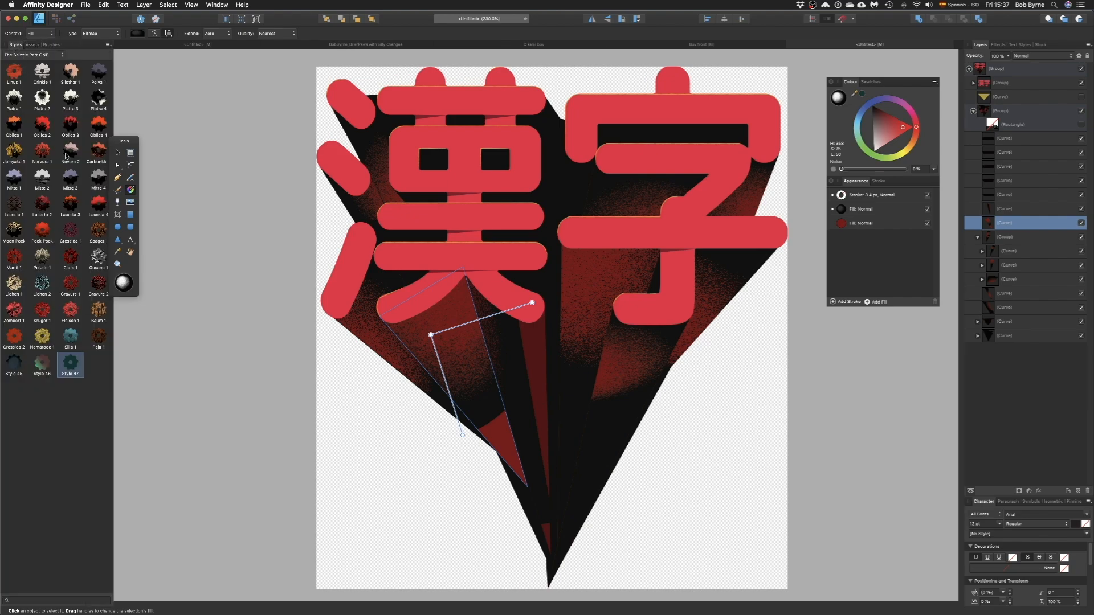
left_click(41, 57)
left_click(41, 68)
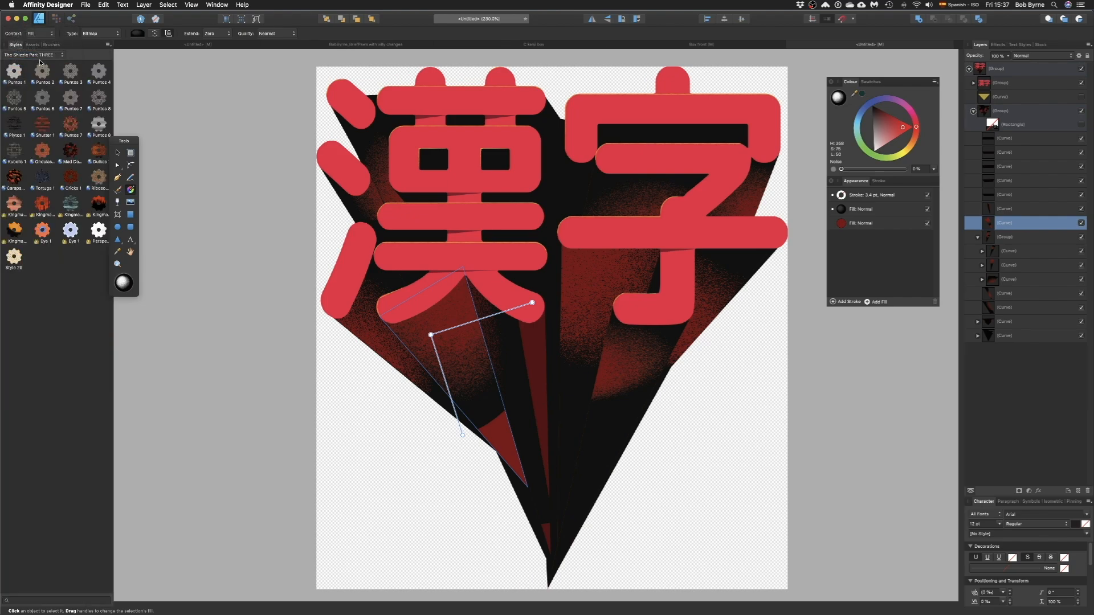
left_click(41, 55)
left_click(40, 49)
left_click(99, 151)
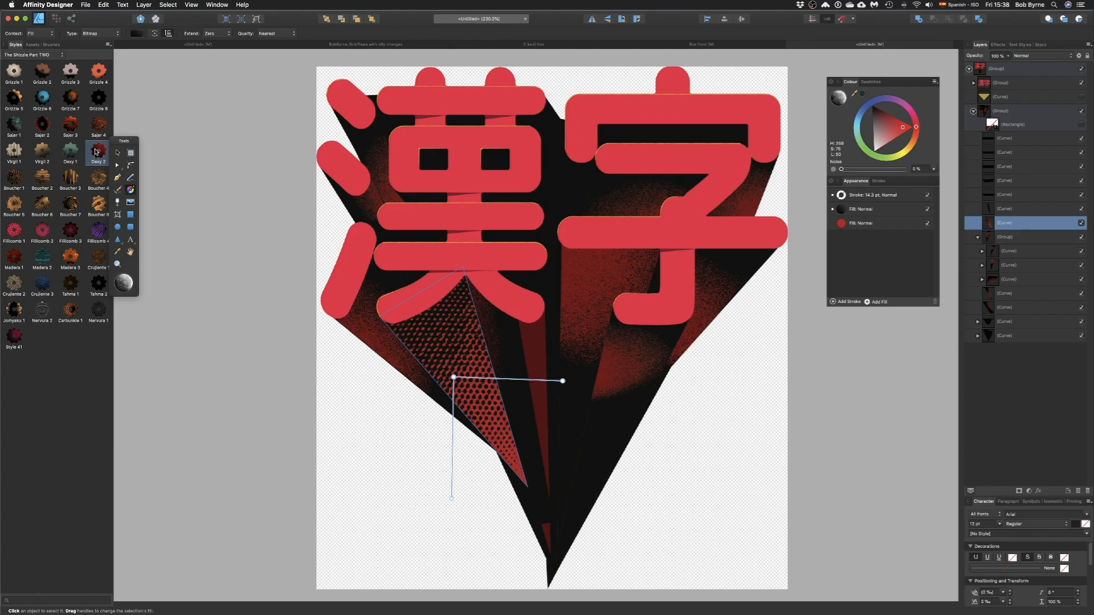
left_click_drag(444, 316, 574, 349)
- Apply the Deny 2 style to the left and right shadow faces under 字 and the outer left face under 漢
left_click(625, 283)
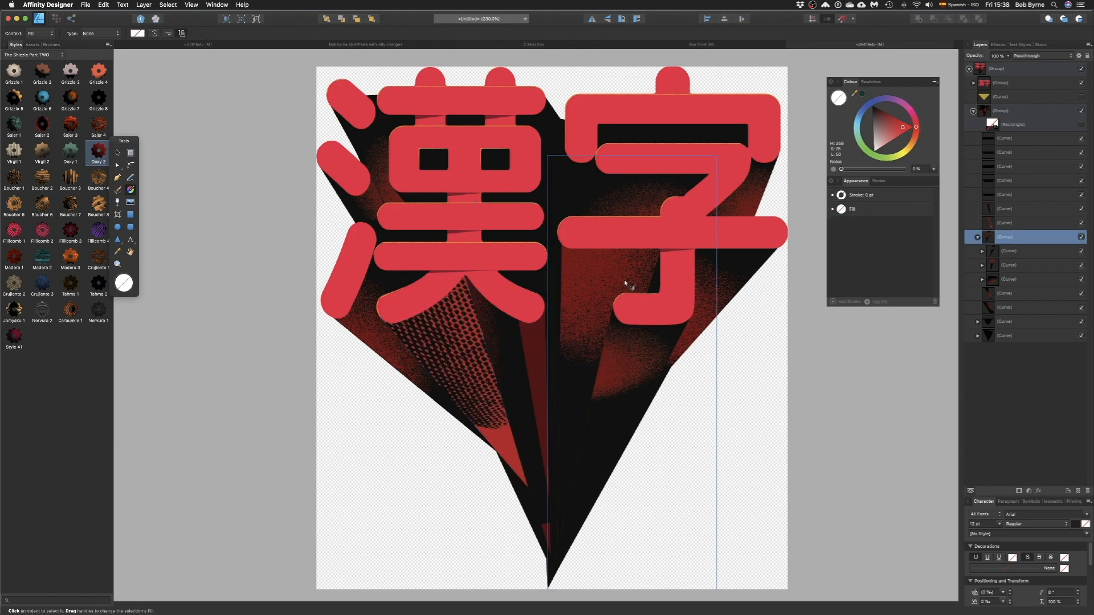
left_click(616, 272)
left_click(103, 152)
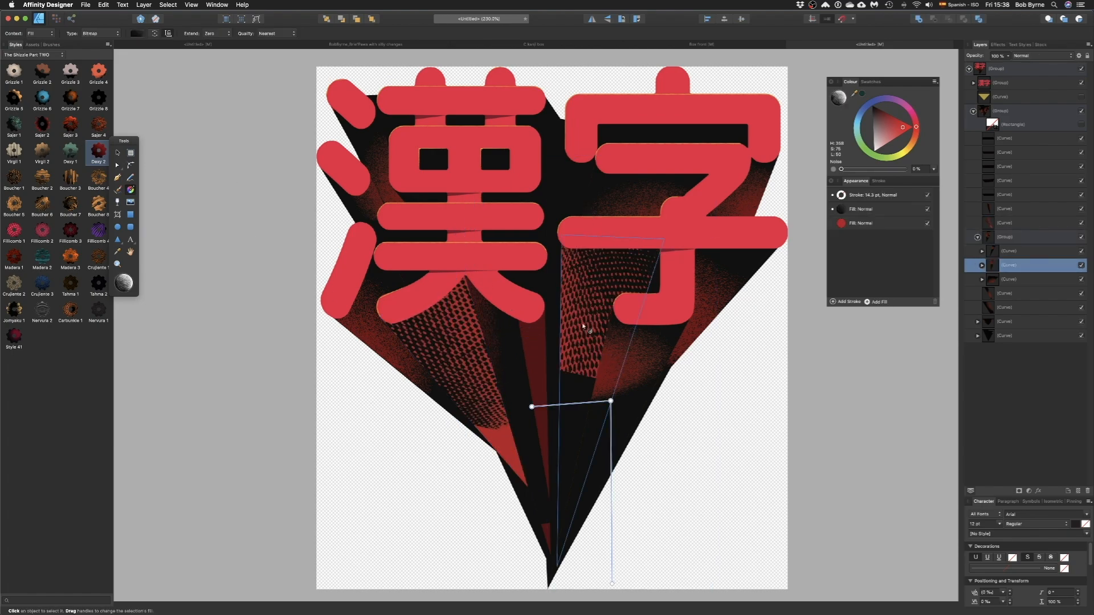
double_click(721, 292)
left_click(96, 156)
left_click(360, 341)
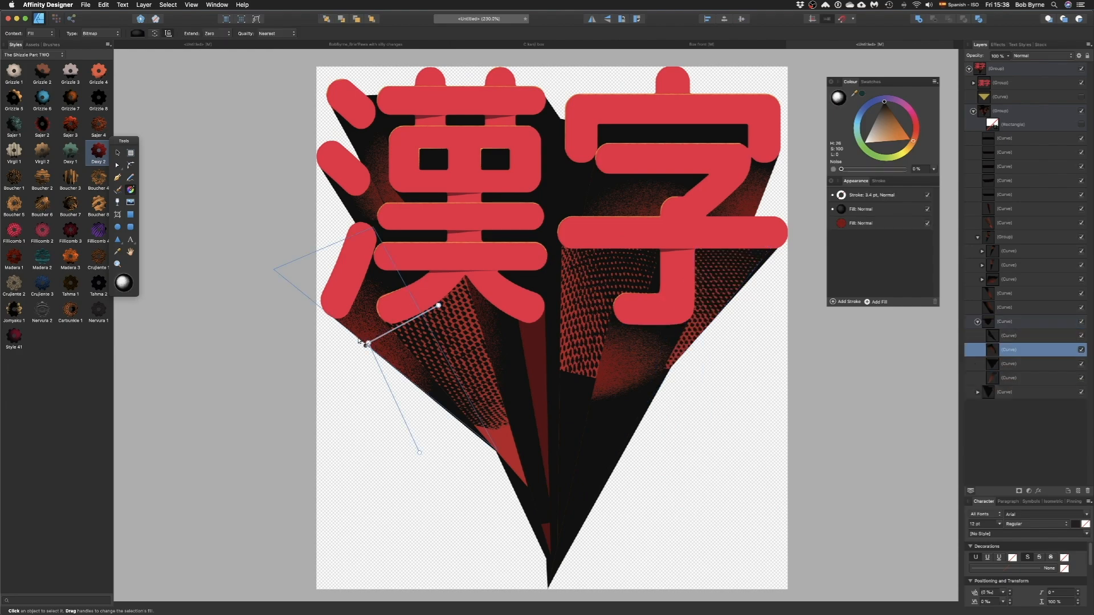
left_click(97, 155)
left_click(298, 187)
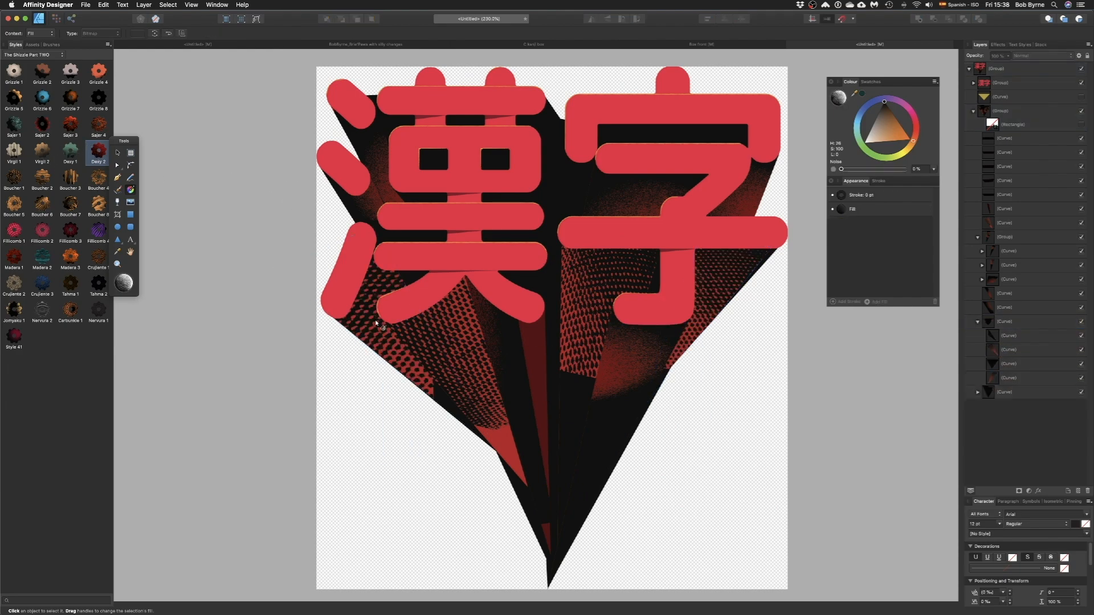
- Shrink the bitmap pattern on the outer left shadow face, then select the whole kanji group with the Move tool
double_click(371, 324)
double_click(371, 324)
double_click(370, 324)
left_click_drag(550, 343, 488, 347)
key("v")
left_click(307, 173)
left_click(353, 157)
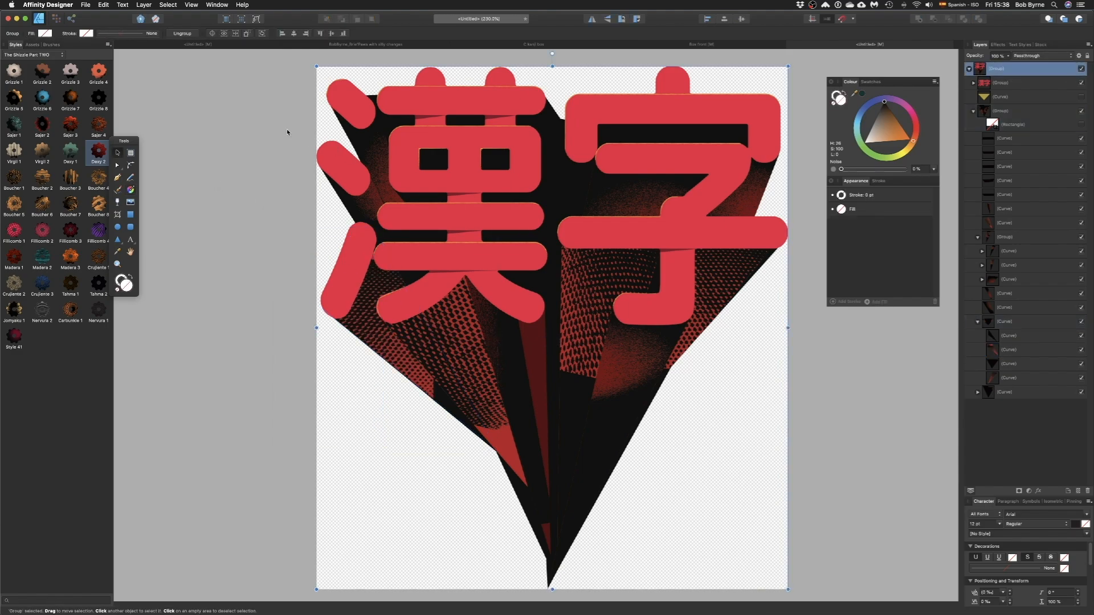
- Copy the red kanji lettering group from the new document into the Box front document, above the original kanji group
left_click(1020, 83)
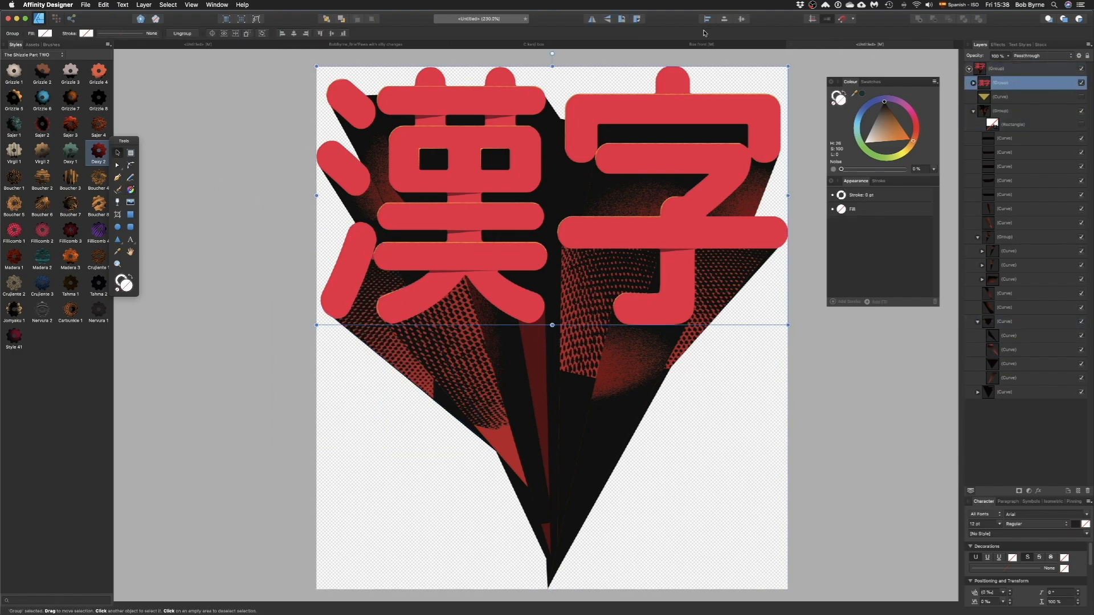
left_click(683, 45)
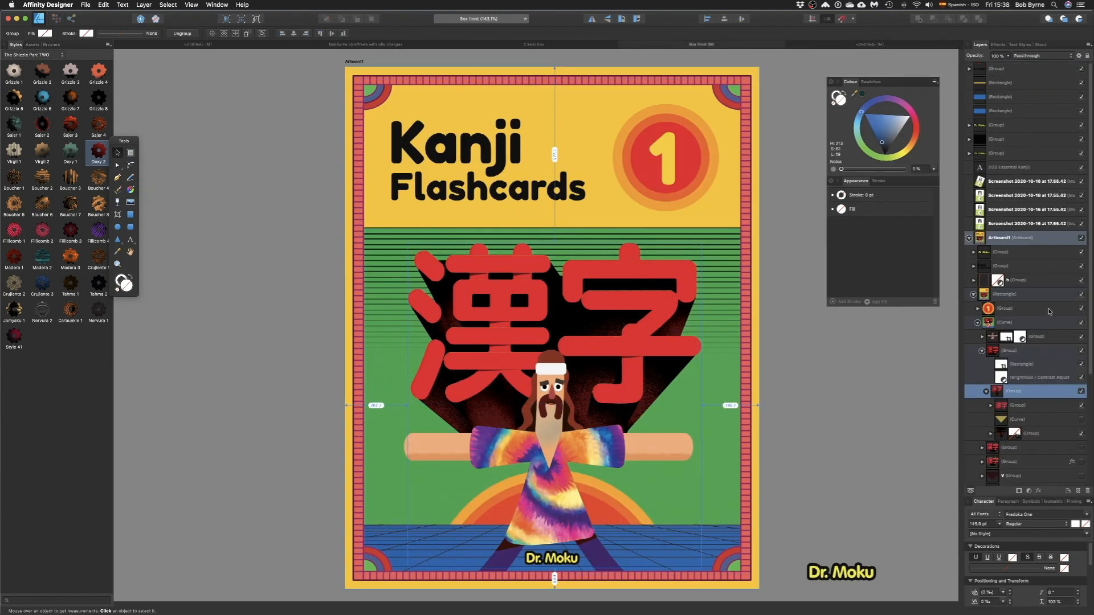
key("super+j")
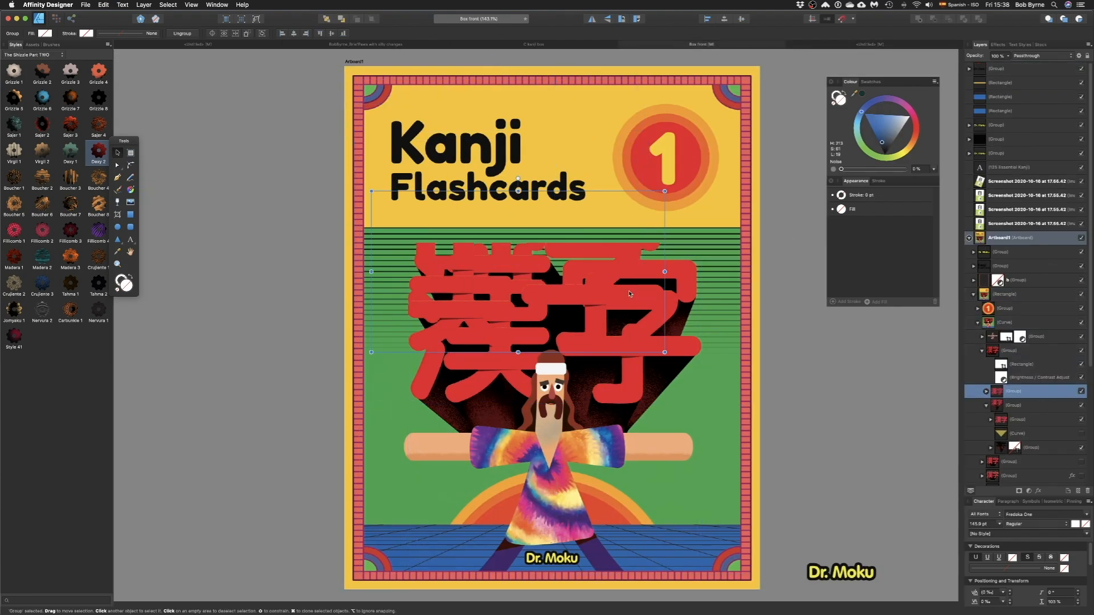
key("super+shift+g")
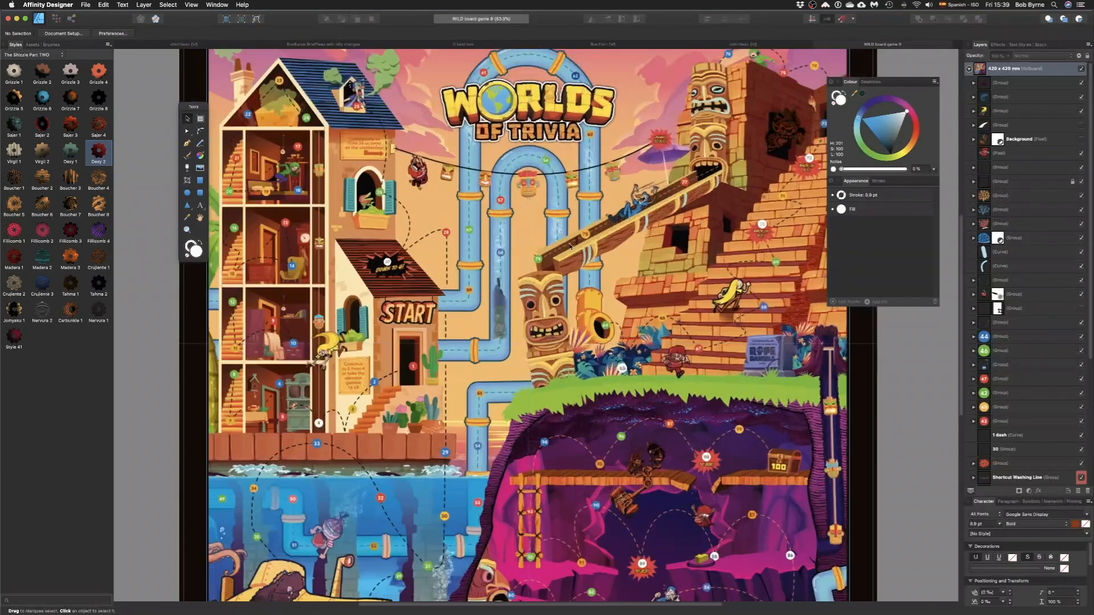
- Select the temple and stairs subgroup nested within the board game's scenery group
scroll(536, 325, "up", 3)
scroll(536, 325, "right", 5)
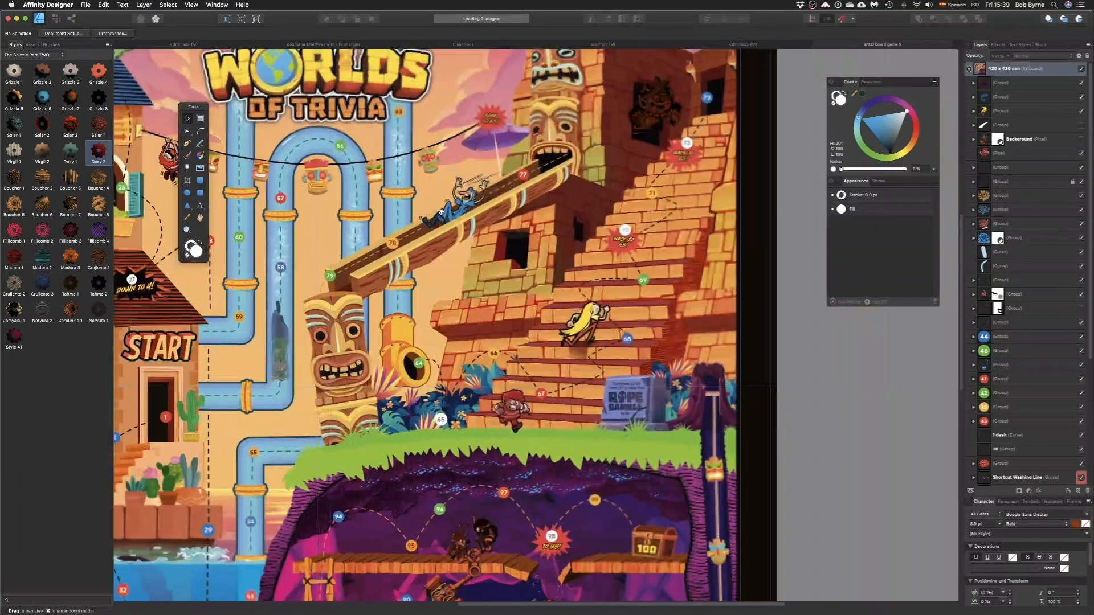
scroll(535, 325, "up", 3)
left_click_drag(651, 1, 594, 195)
left_click_drag(593, 194, 488, 249)
left_click(753, 237)
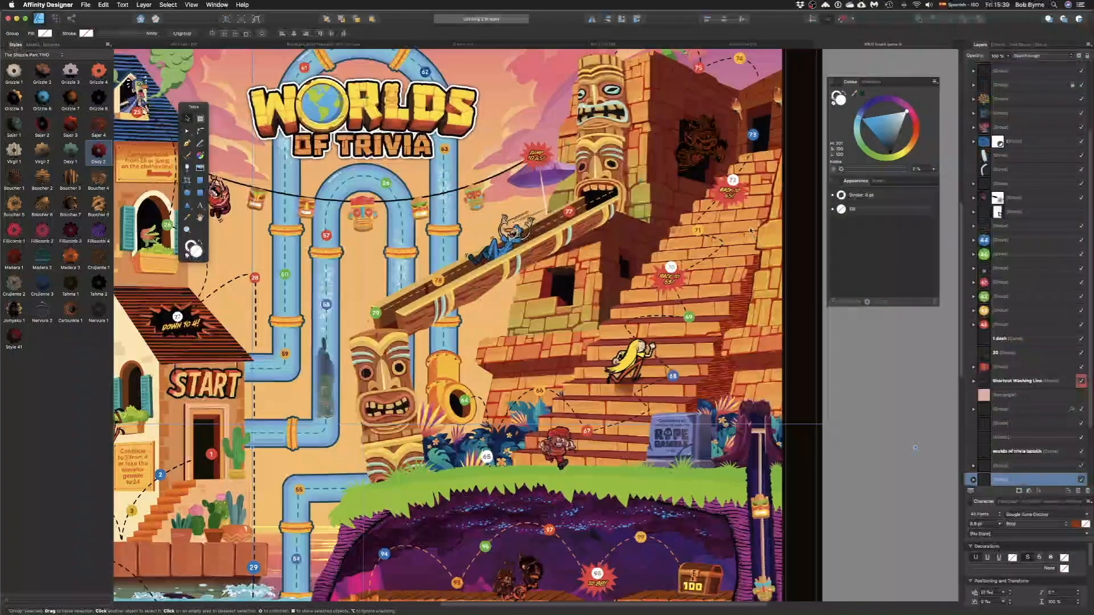
scroll(1017, 327, "down", 4)
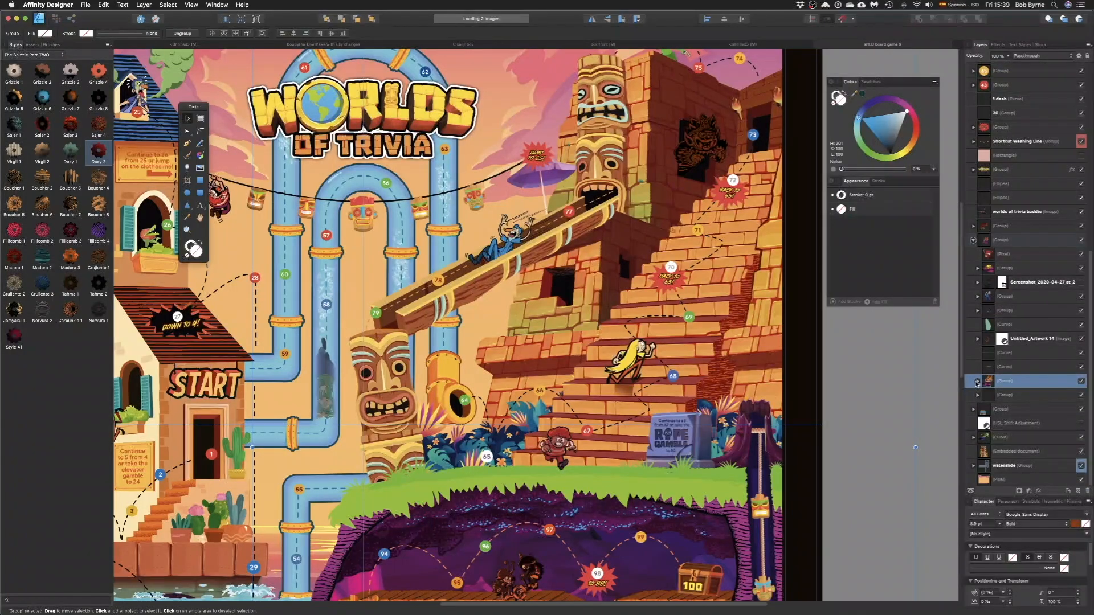
left_click(978, 381)
left_click(991, 410)
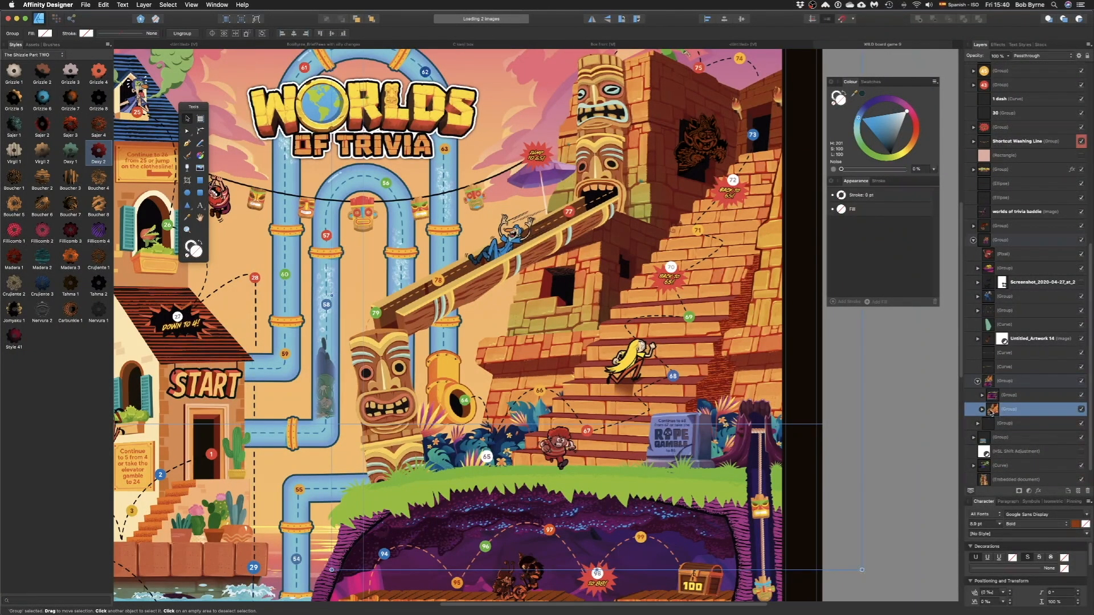
- Isolate the temple group, examine its stone and wood textures, and return to the full board artwork
left_click(993, 412, "alt")
scroll(693, 330, "up", 5)
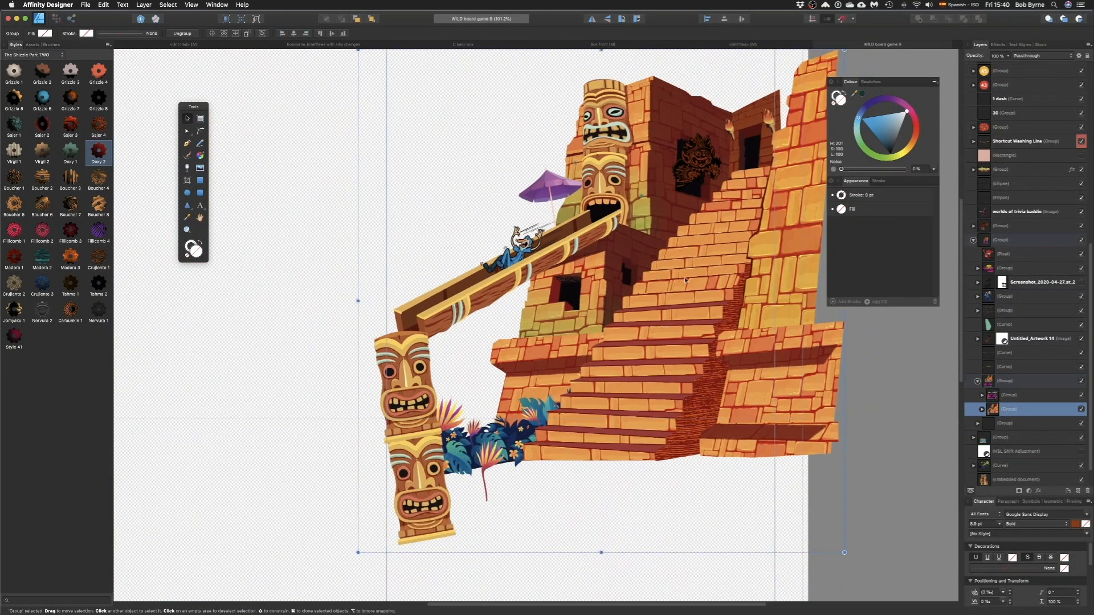
scroll(540, 276, "down", 4)
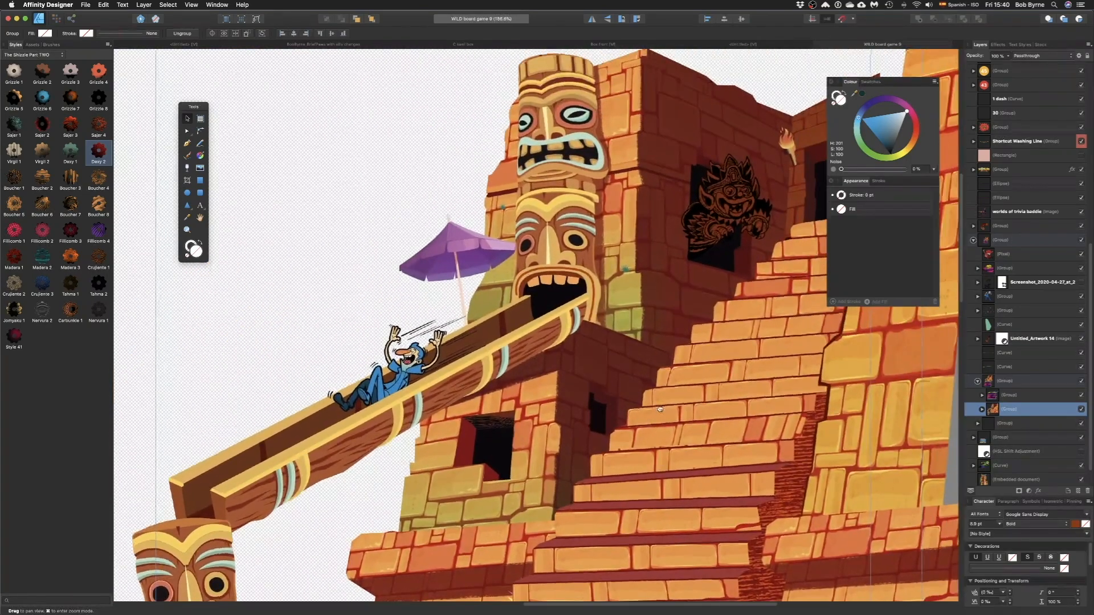
scroll(489, 322, "down", 2)
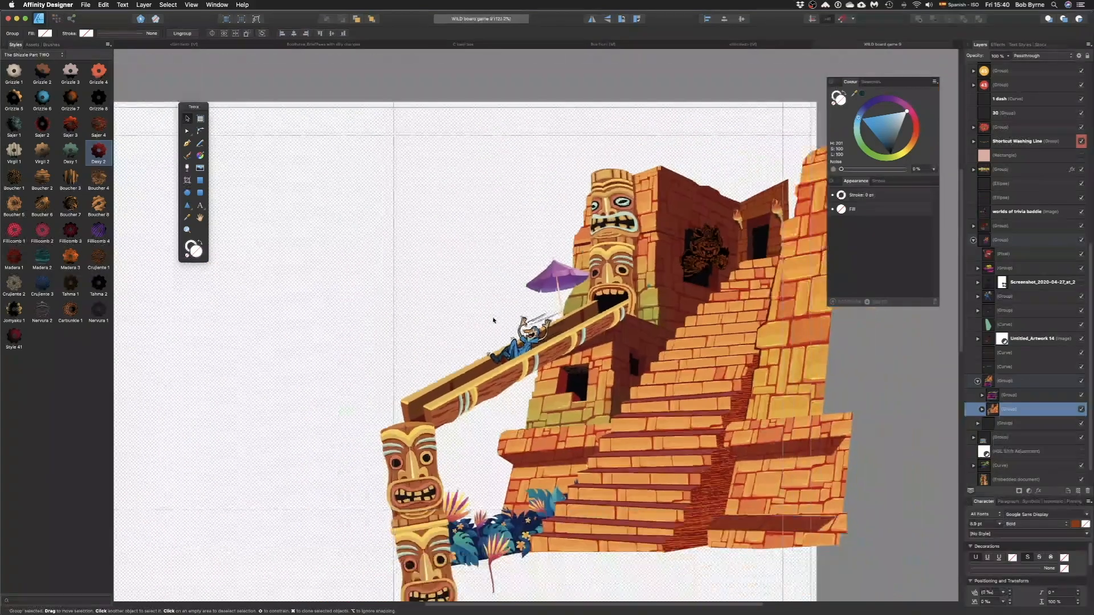
left_click(515, 84)
- Create a new blank document and switch the styles category to Bob shapes with edges
left_click(89, 4)
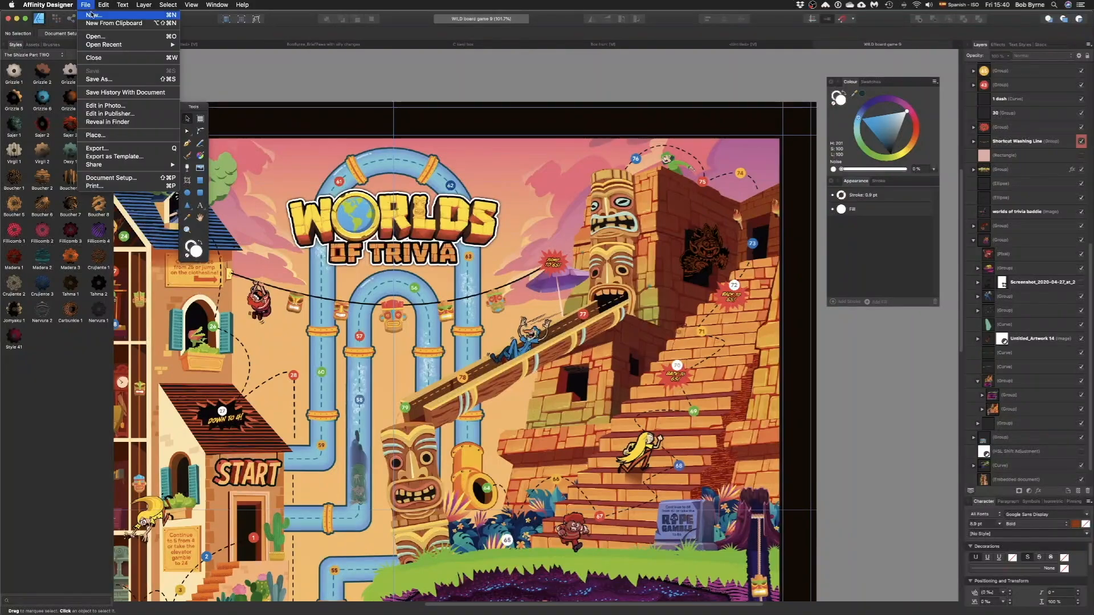
left_click(97, 15)
left_click(742, 356)
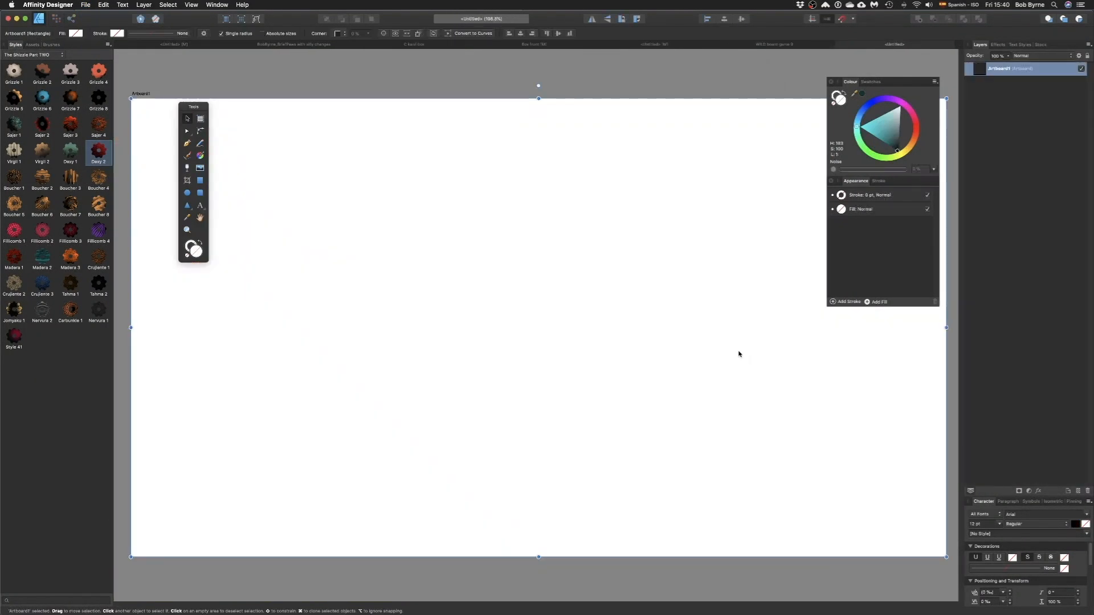
left_click(33, 55)
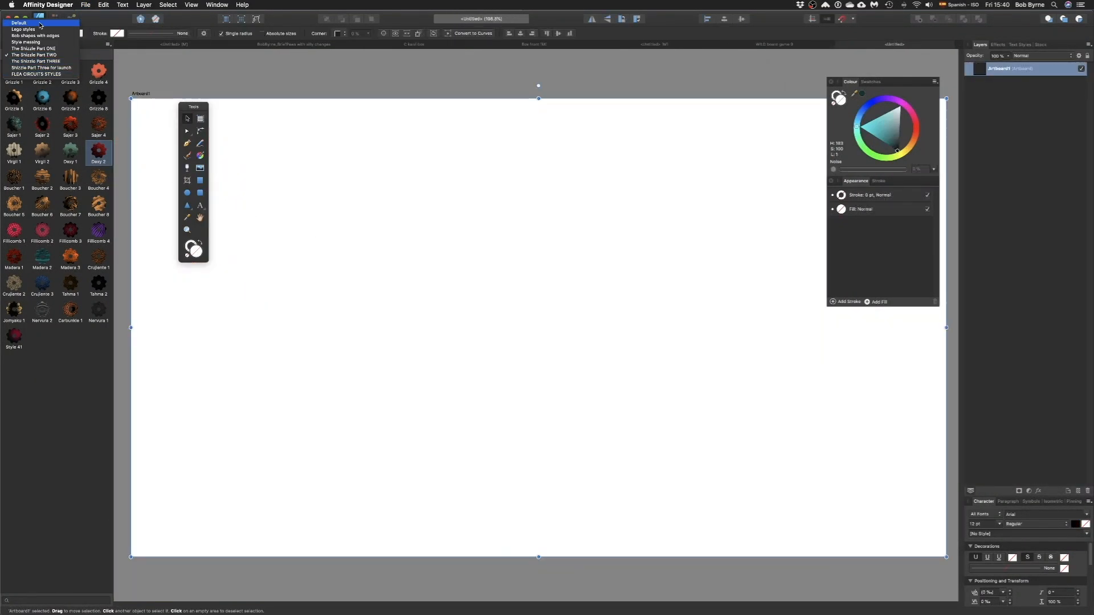
left_click(35, 36)
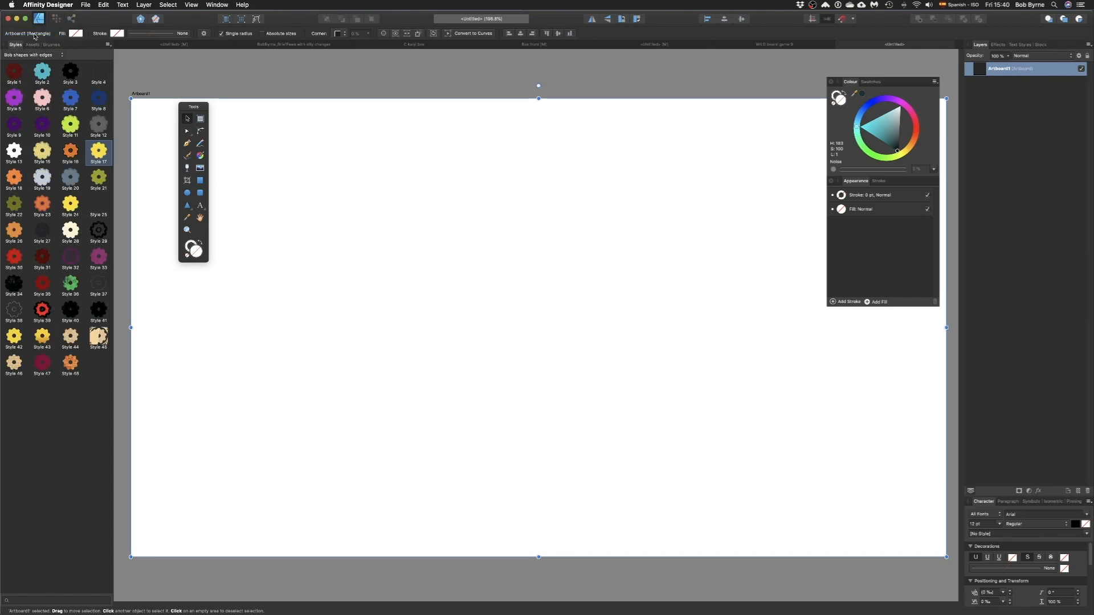
- Draw a tapered four-sided shape with a slanted top edge on the artboard using the Pen tool
left_click(187, 206)
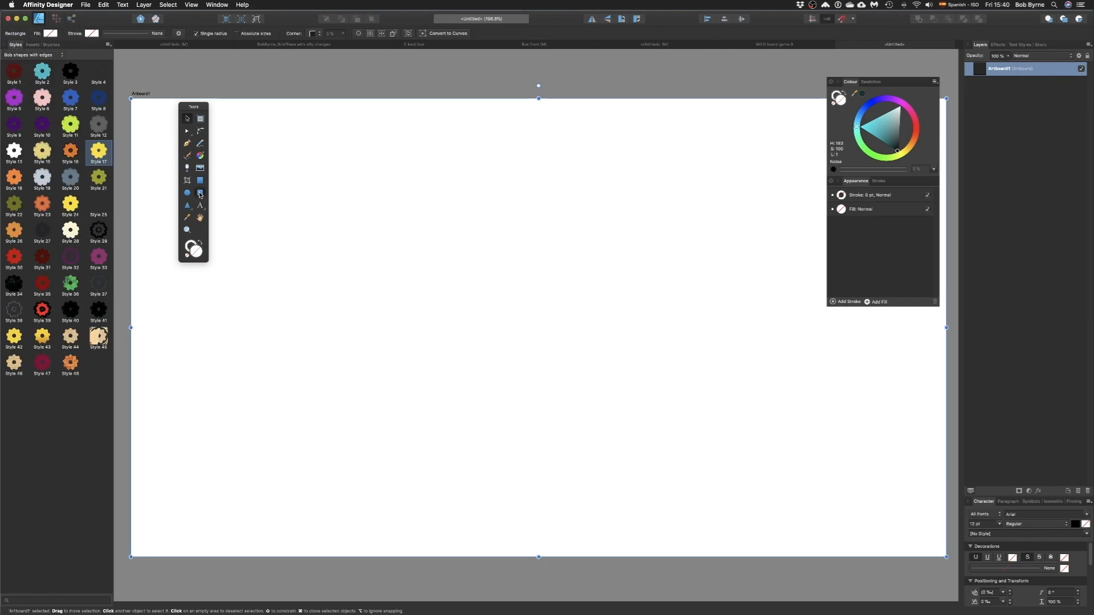
left_click(395, 179)
left_click(518, 166)
left_click(552, 483)
left_click(326, 484)
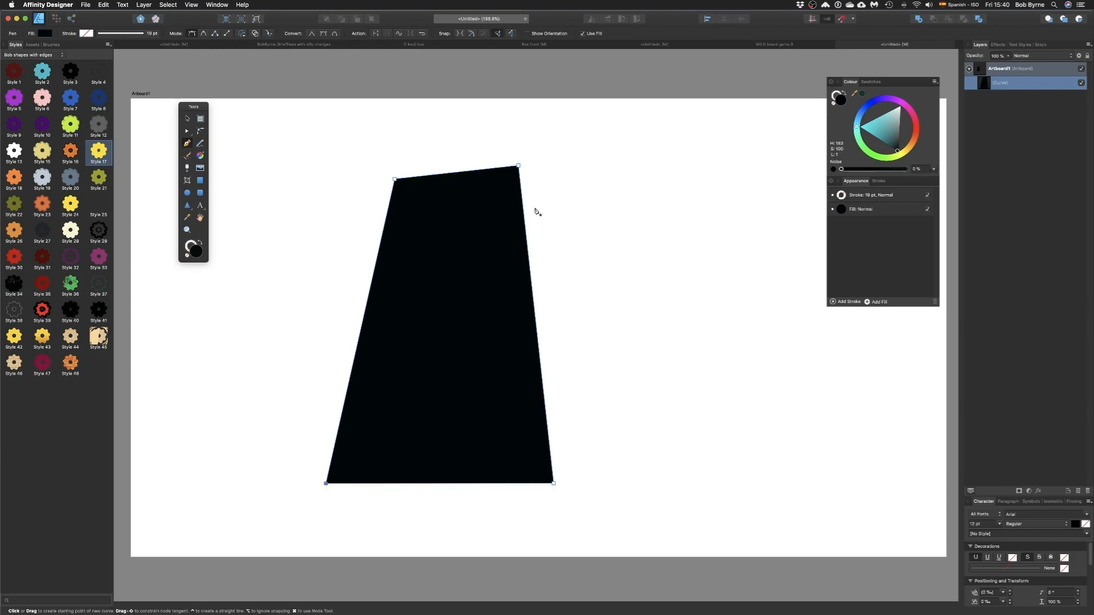
- Duplicate the black quadrilateral to its right, match their upper corners, fill the copy light turquoise and send it behind
key("v")
left_click_drag(476, 224, 663, 224)
key("a")
left_click_drag(583, 179, 517, 166)
left_click(887, 122)
left_click(327, 20)
- Reshape the turquoise copy's nodes into a narrow side face adjoining the black shape, with its lower edge rising away
left_click_drag(700, 168, 627, 172)
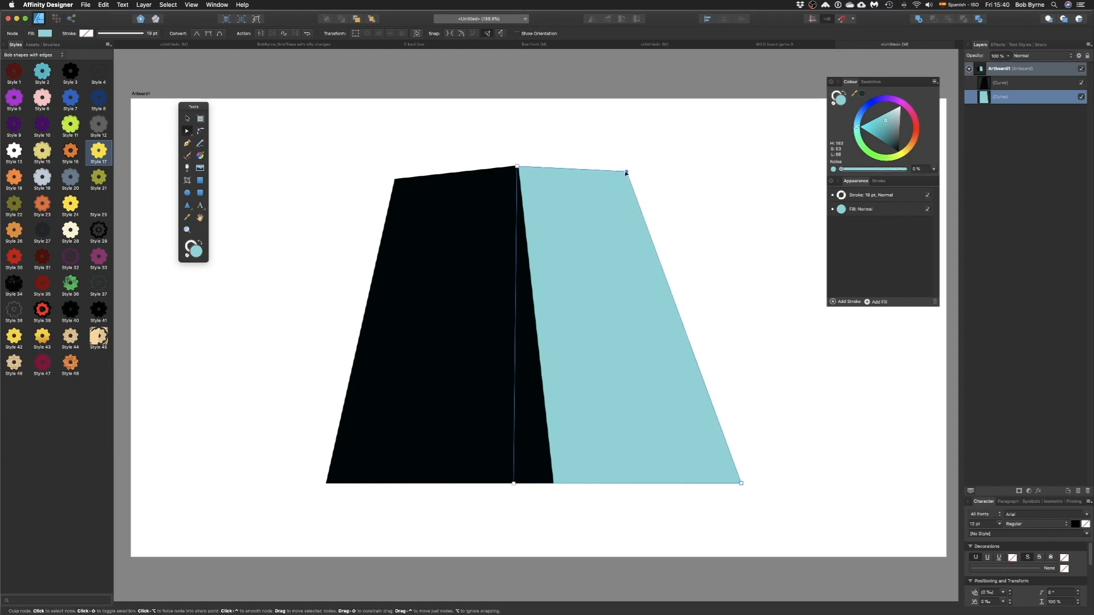
left_click_drag(741, 483, 708, 429)
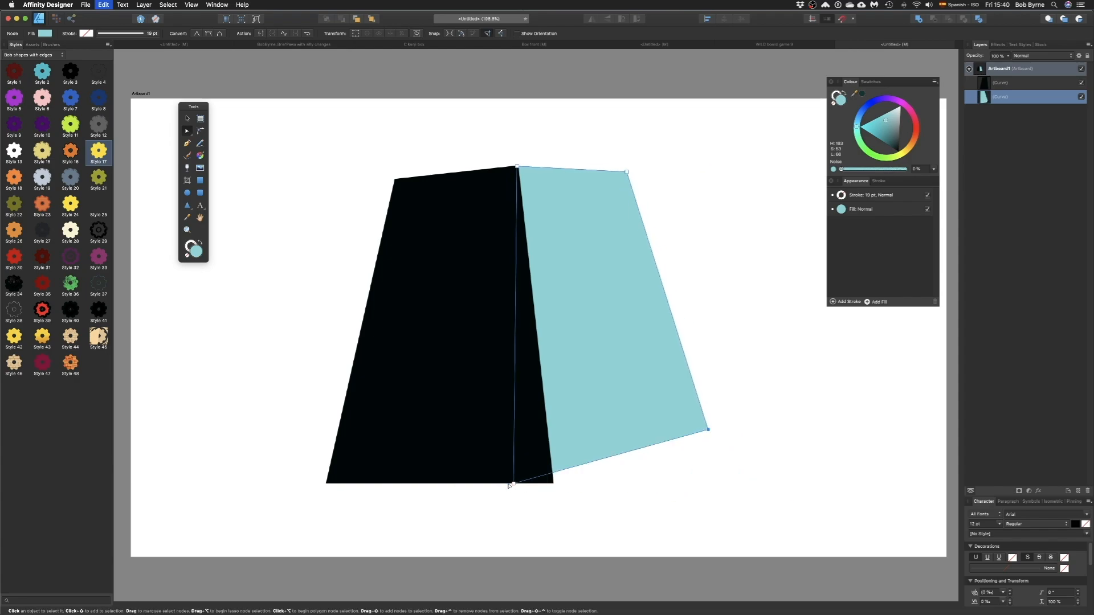
left_click_drag(515, 484, 552, 483)
left_click_drag(708, 430, 665, 453)
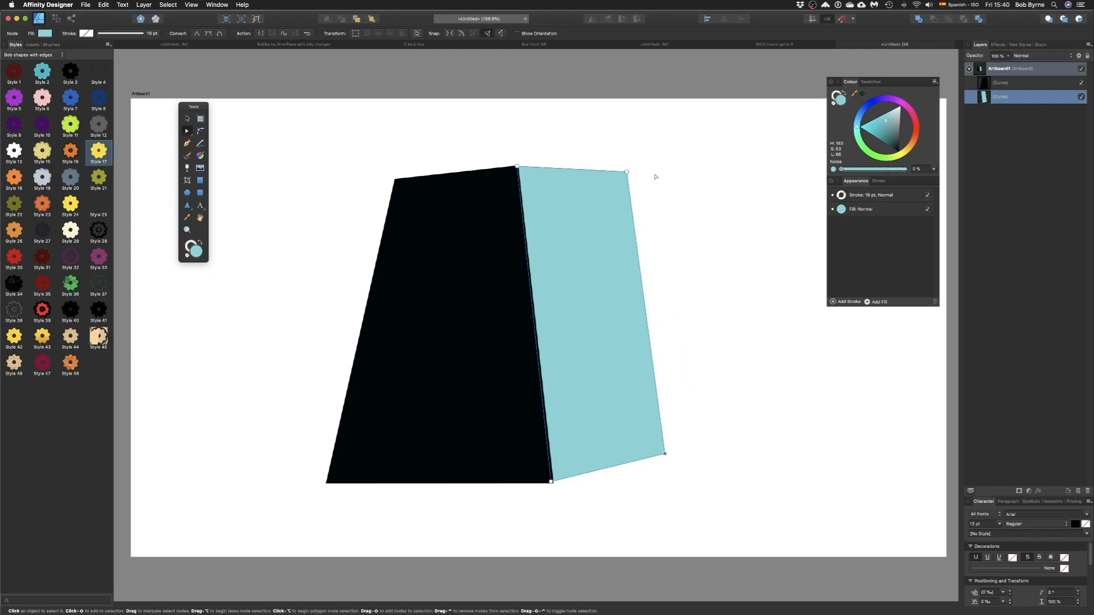
left_click_drag(627, 172, 596, 172)
- Apply Style 48 from Bob shapes with edges to the side face and the front face
left_click(80, 366)
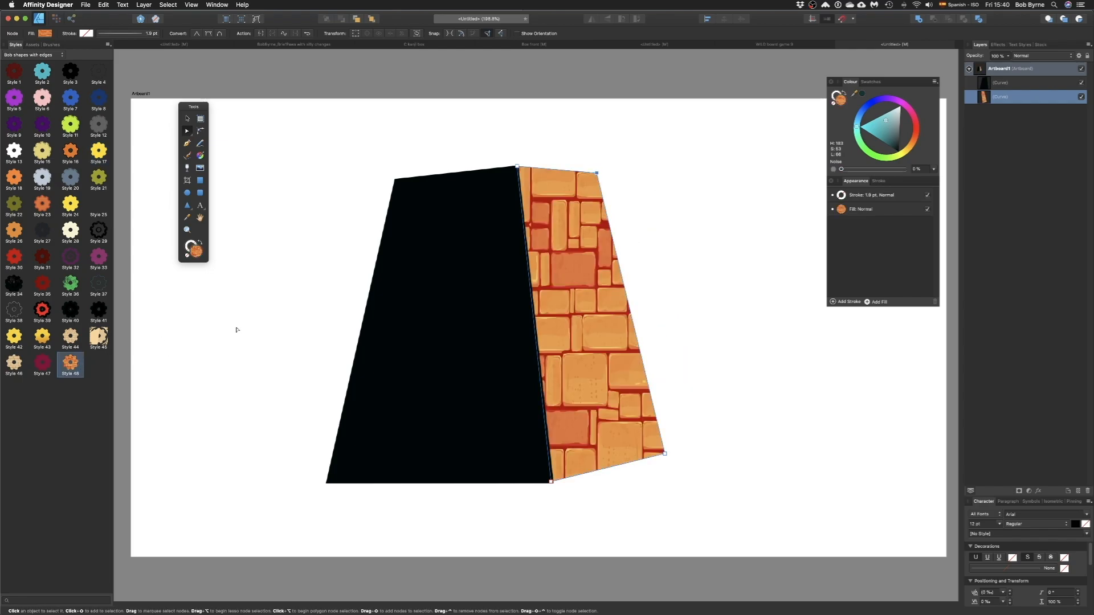
left_click(397, 314)
left_click(72, 364)
- Paste the black shape over the front face and set it to Multiply at 30% opacity
key("super+v")
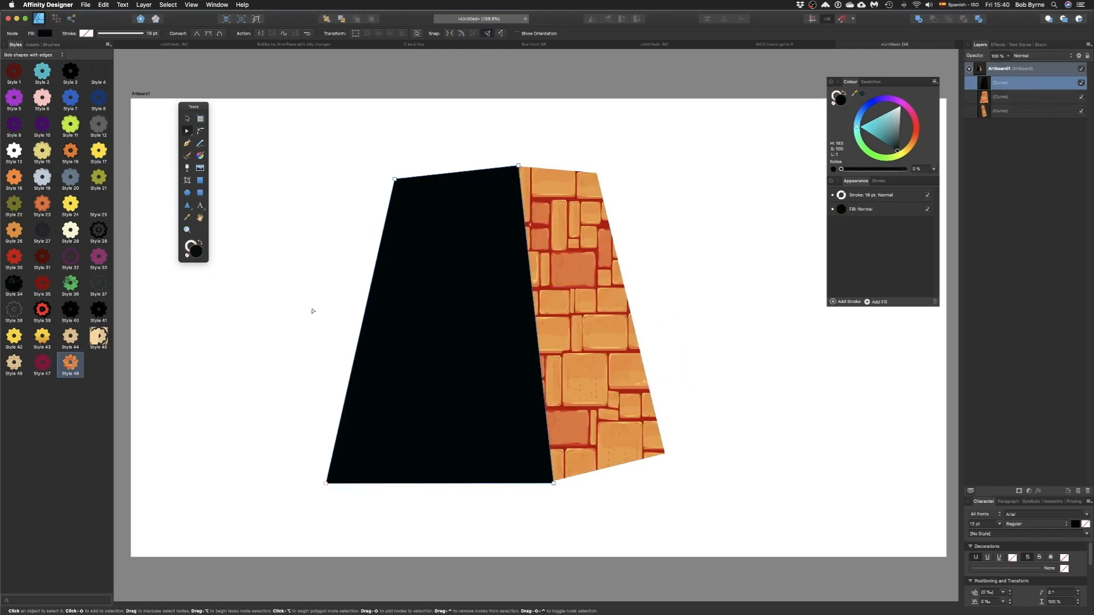
left_click(1032, 58)
left_click(1033, 74)
key("3")
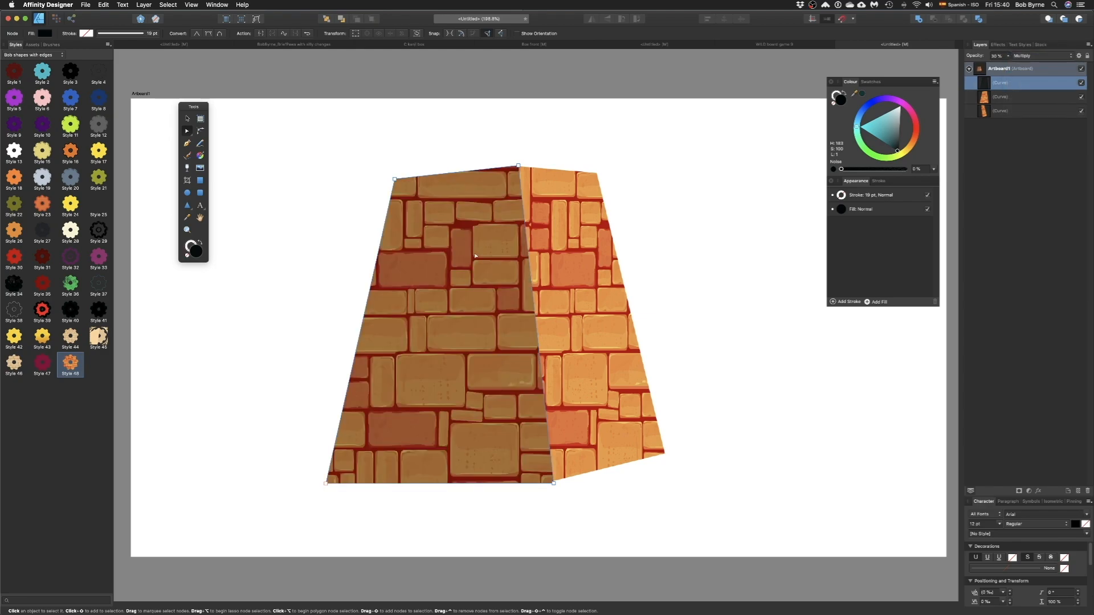
- Adjust the brick bitmap fills on the front and side faces with the Fill tool
key("g")
left_click(1034, 100)
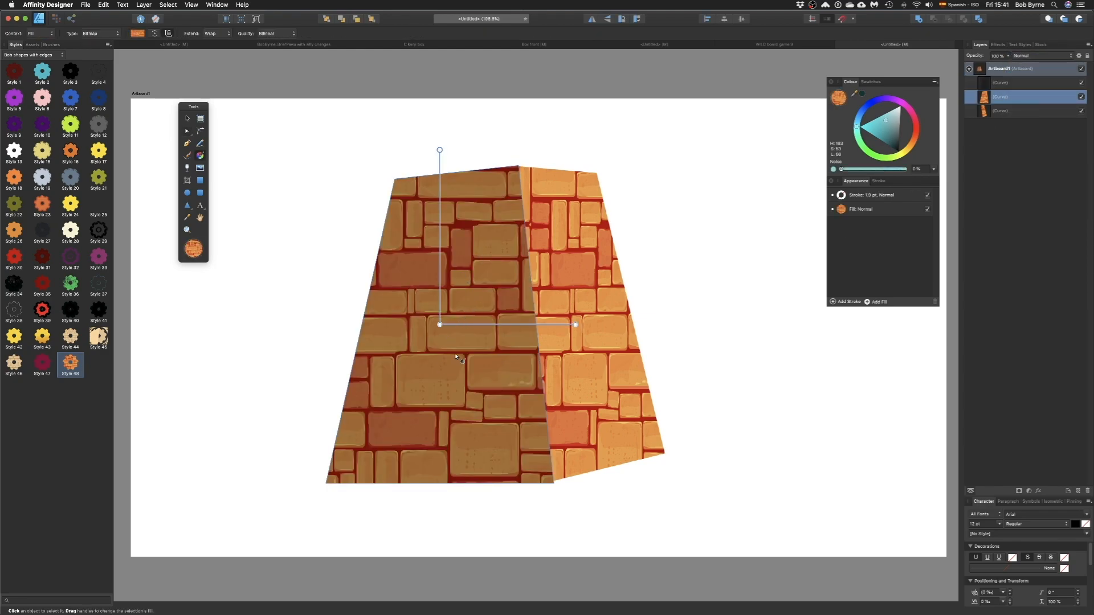
left_click_drag(436, 361, 657, 344)
left_click(1009, 116)
left_click_drag(560, 353, 561, 352)
- Deselect the brick faces and return to the WILD board game document to view the artwork
left_click(741, 98)
left_click(792, 45)
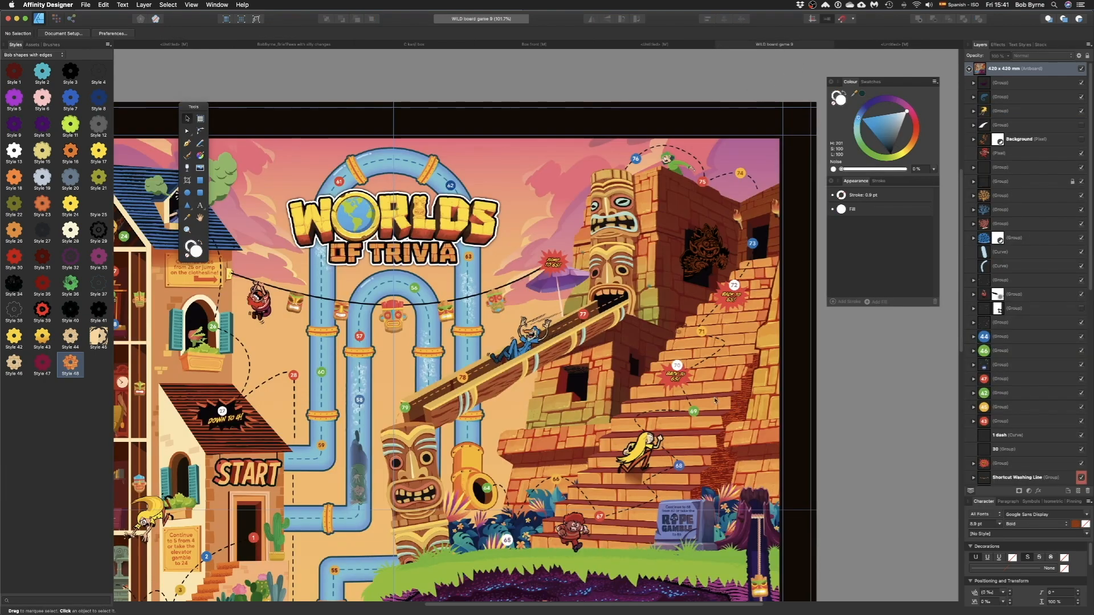
scroll(580, 462, "down", 5)
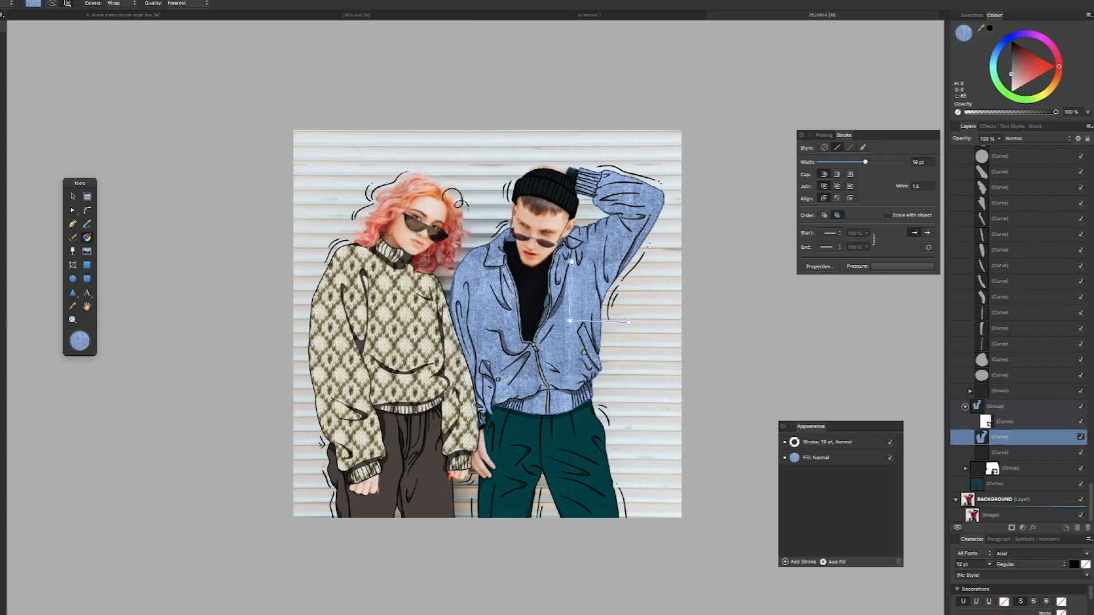
- Revert the man's denim jacket fill to the light grey fabric texture and switch to the fashion illustration document
key("super+z")
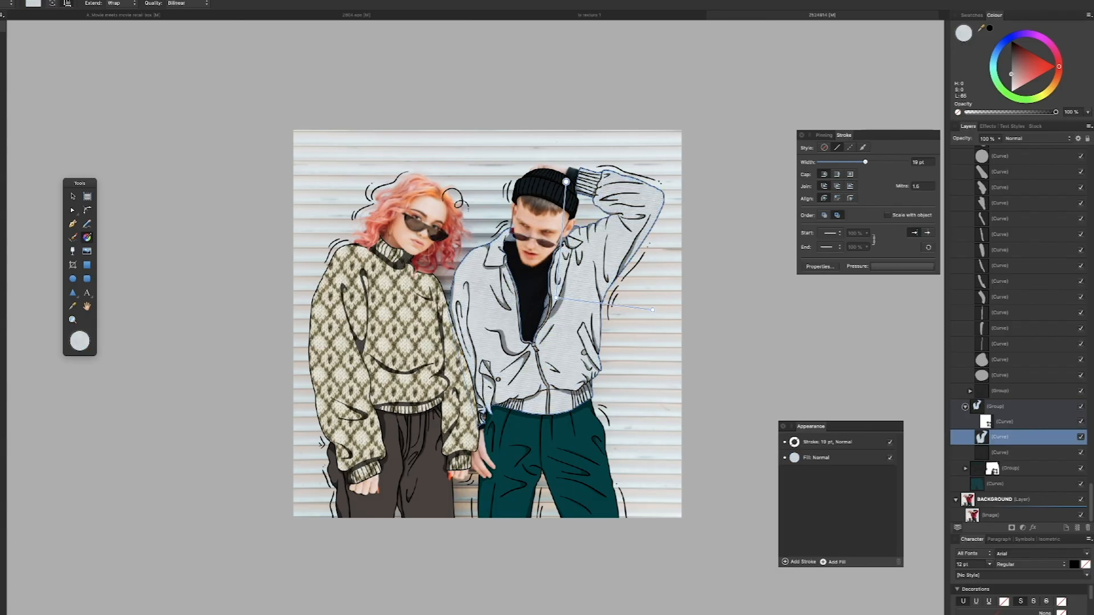
left_click(417, 301)
left_click(1035, 203)
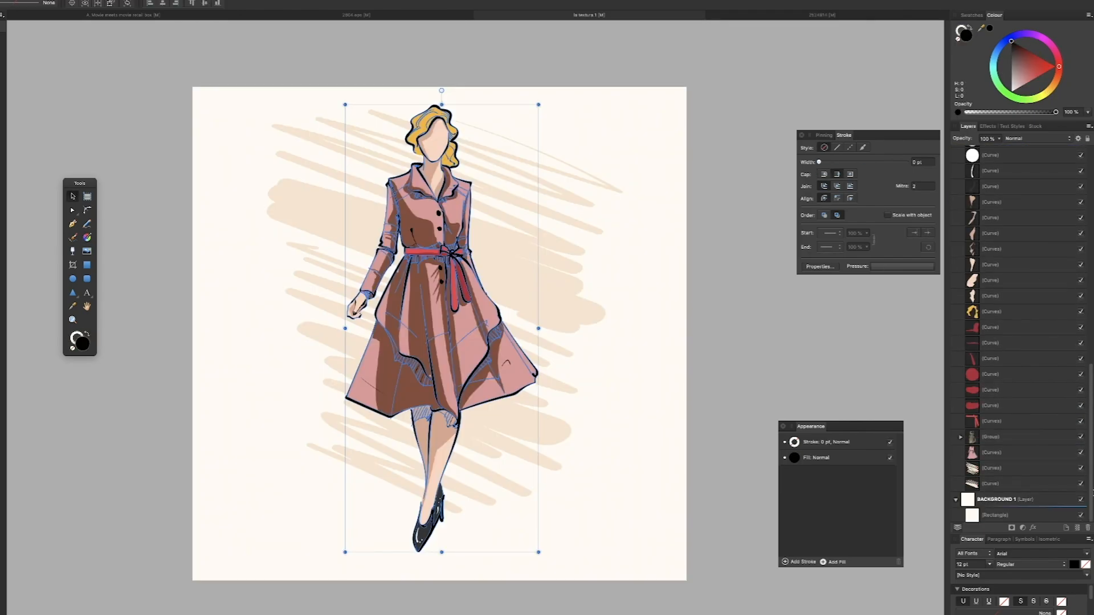
- Try an enlarged light grey fabric bitmap on the dress curves and replace it with a blue denim bitmap
left_click(987, 450)
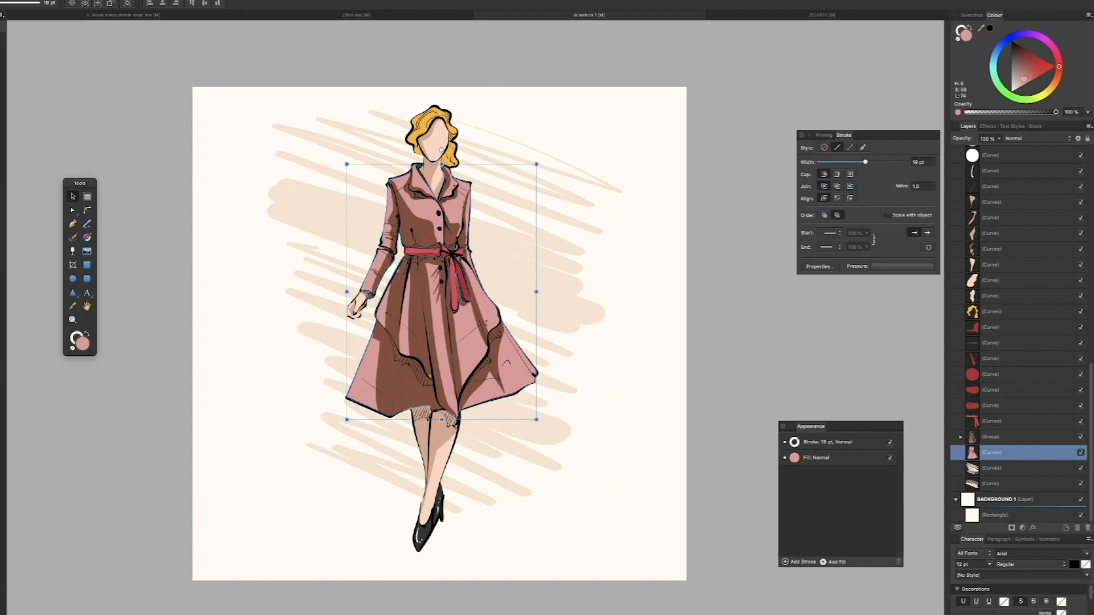
key("super+z")
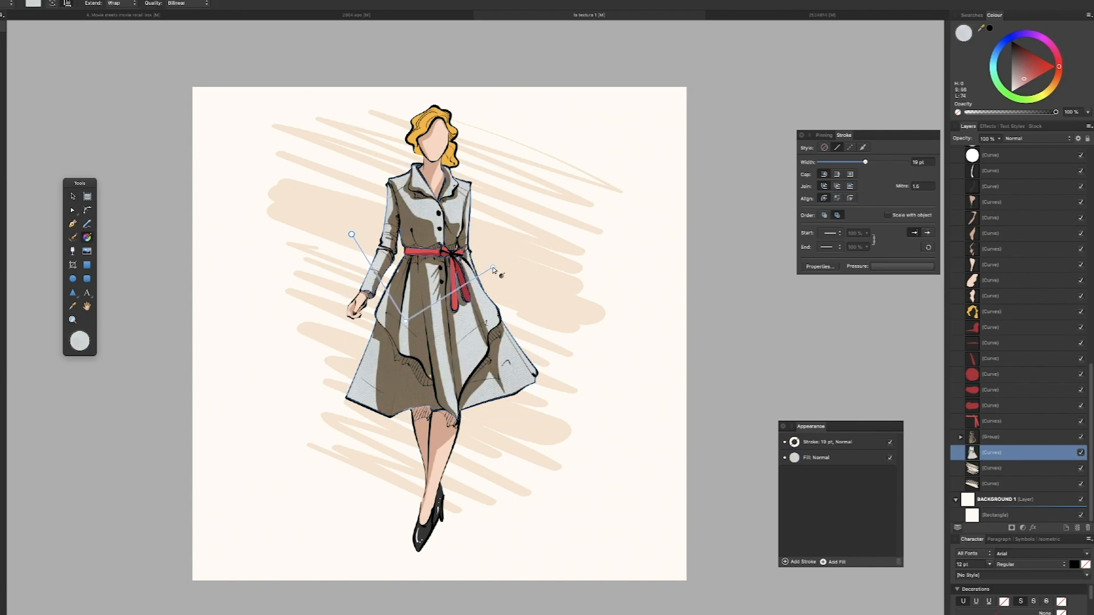
left_click_drag(494, 270, 653, 301)
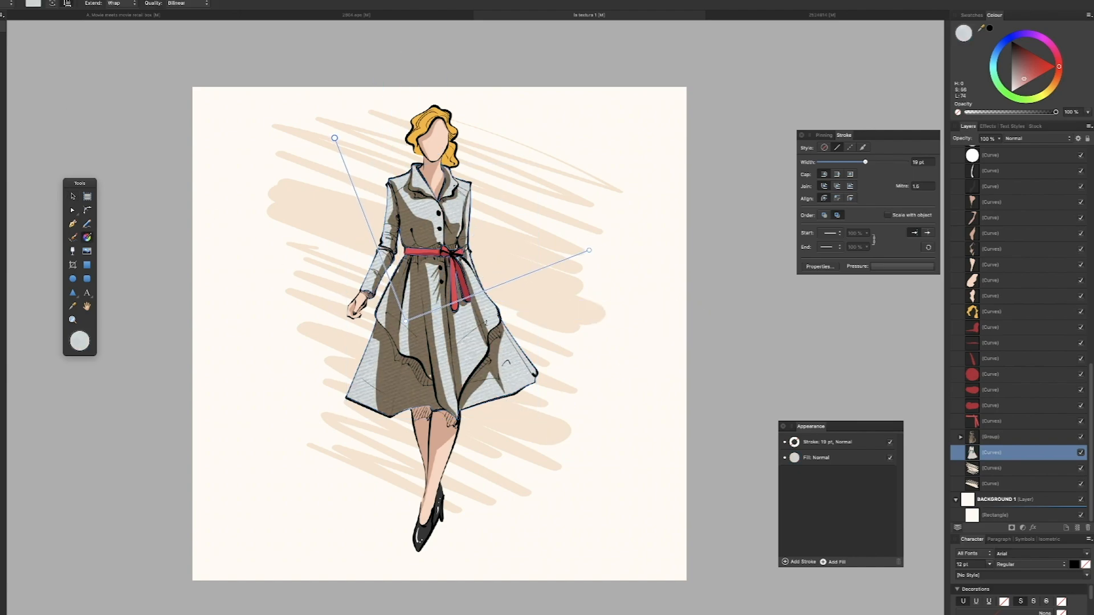
mouse_move(513, 313)
left_mouse_down()
mouse_move(641, 316)
mouse_move(521, 343)
mouse_move(517, 313)
left_mouse_up()
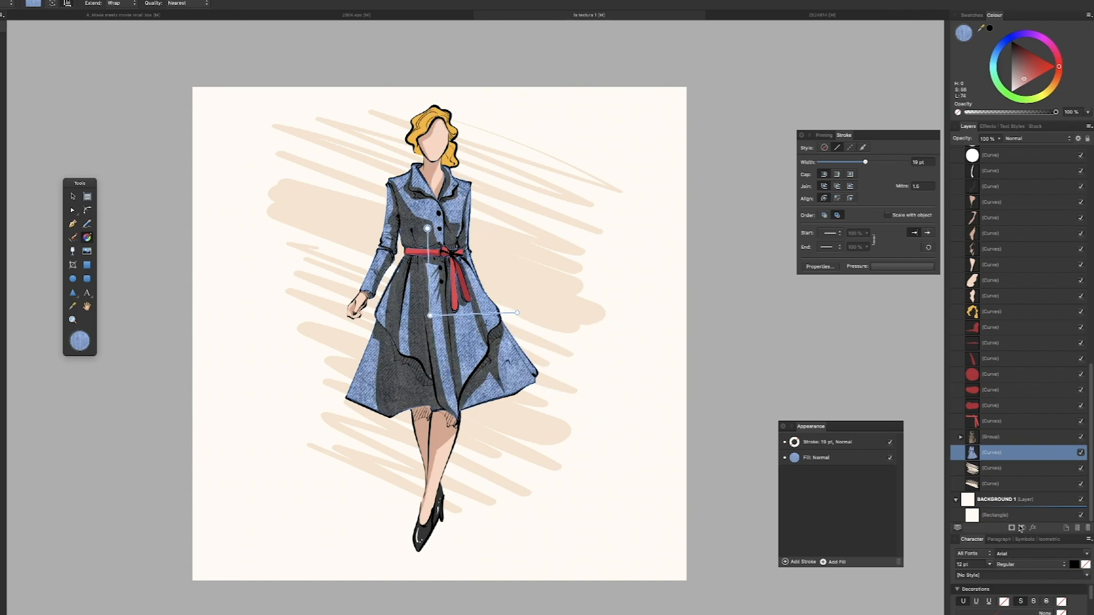
- Add an HSL adjustment to the denim dress and shift its colour
left_click(1021, 528)
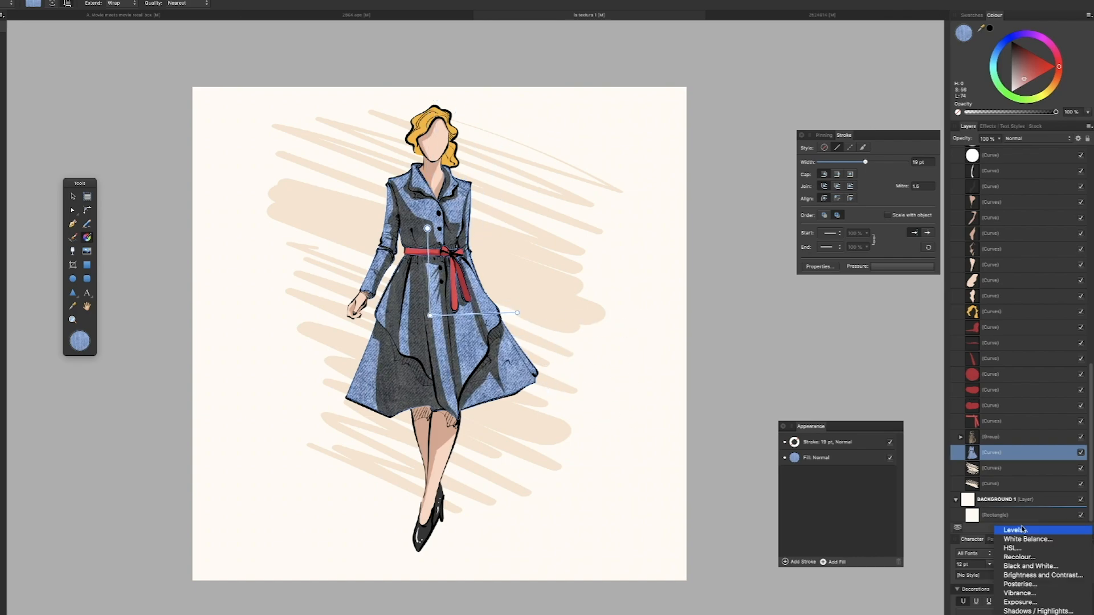
left_click(994, 552)
left_click_drag(835, 562, 900, 560)
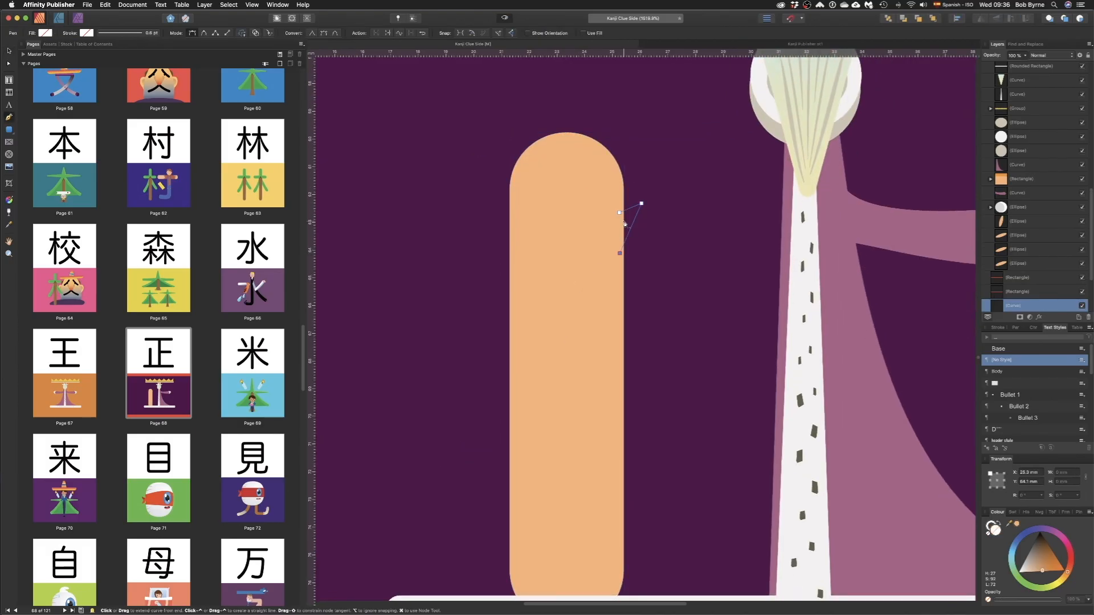
- In Affinity Publisher, close the figure's triangular nose and add a brown ellipse of hair clipped inside the rounded body
left_click(640, 207)
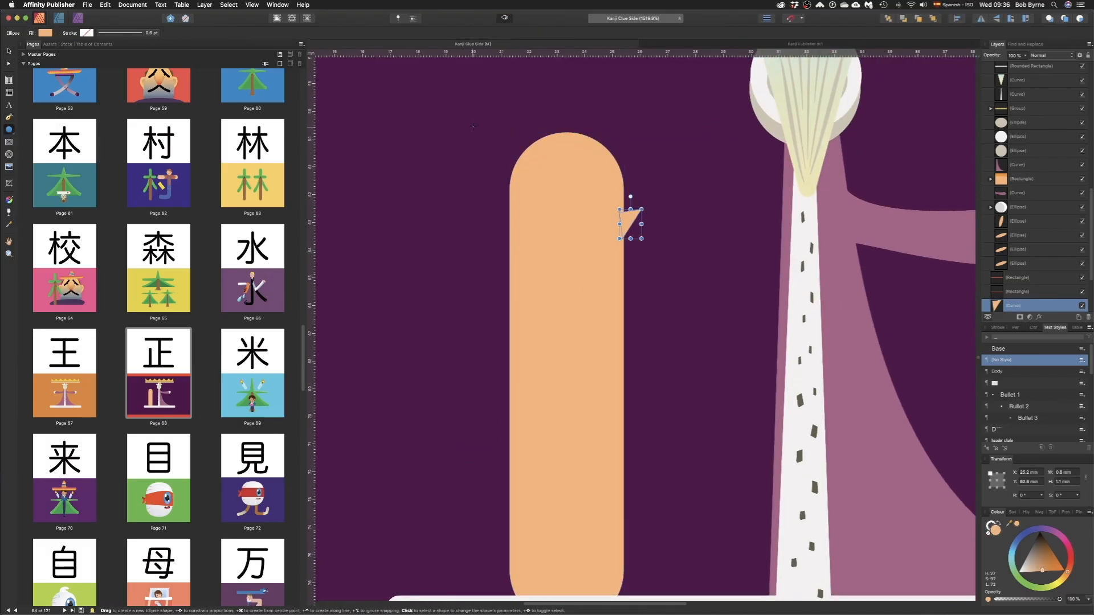
left_click_drag(447, 127, 588, 276)
left_click(1041, 548)
scroll(1025, 257, "down", 3)
left_click_drag(1019, 241, 1026, 269)
key("v")
left_click_drag(536, 196, 539, 149)
- Add a small dark brown oval eye beside the nose and round the nose's outer corner
left_click_drag(628, 219, 628, 186)
left_click_drag(641, 176, 612, 191)
left_click(1041, 540)
key("v")
scroll(570, 285, "up", 5)
scroll(530, 373, "up", 2)
left_click(569, 368)
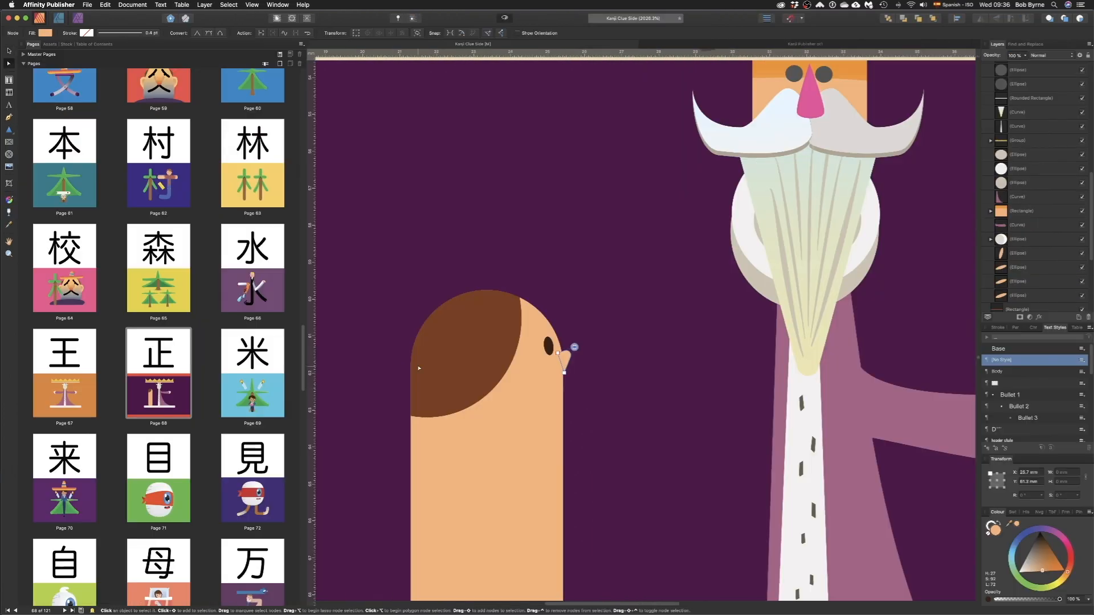
- Draw and colour a triangle on top of the figure's head, and start a pen line below the nose
left_click(9, 129)
mouse_move(453, 298)
left_mouse_down()
mouse_move(517, 250)
mouse_move(528, 279)
left_mouse_up()
left_click(1046, 569)
key("p")
left_click(545, 374)
left_click(563, 391)
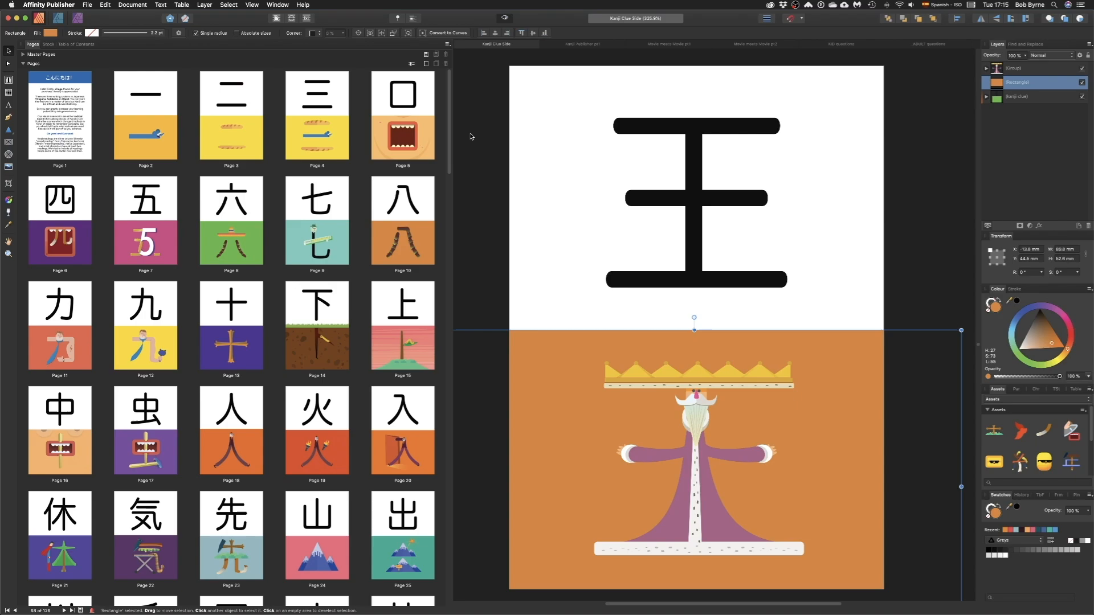
- Select the king illustration on the 王 page, browse to the last pages and switch to the Kanji Publisher document
left_click(691, 389)
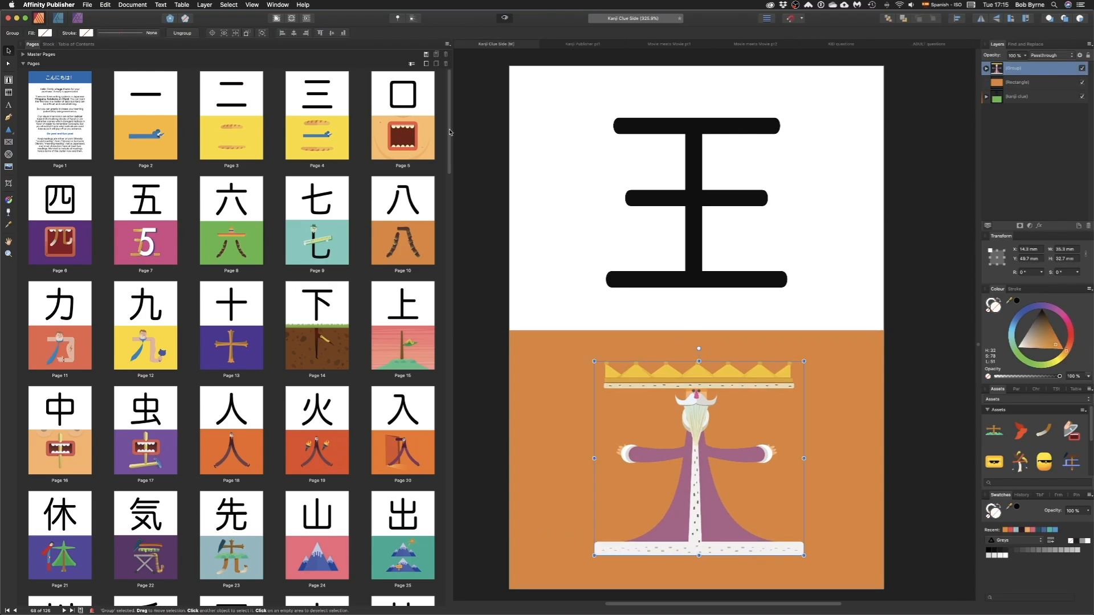
left_click_drag(450, 132, 455, 593)
left_click(582, 46)
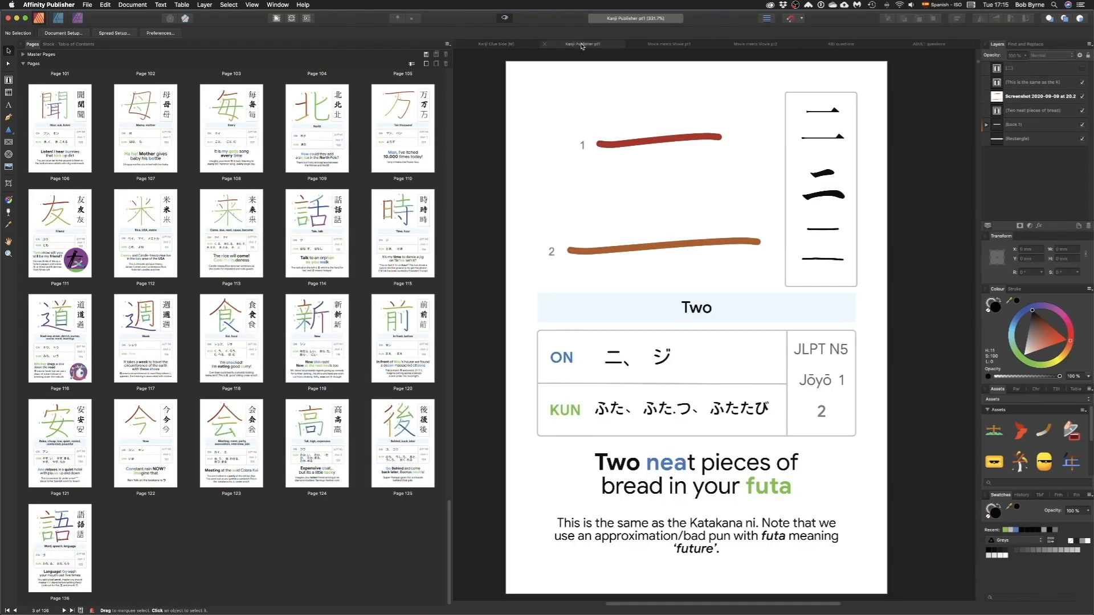
- Open the Ten flashcard on page 13 of the Kanji document, and browse the Movie meets Movie pt1 cards from page 2 onward
double_click(231, 331)
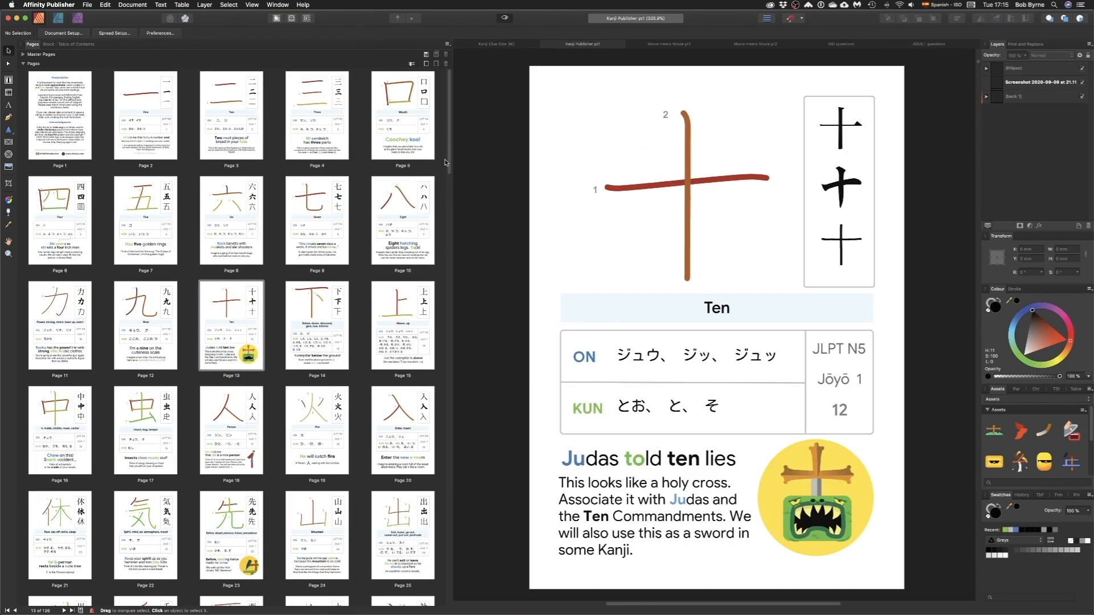
left_click_drag(446, 163, 459, 570)
left_click(670, 44)
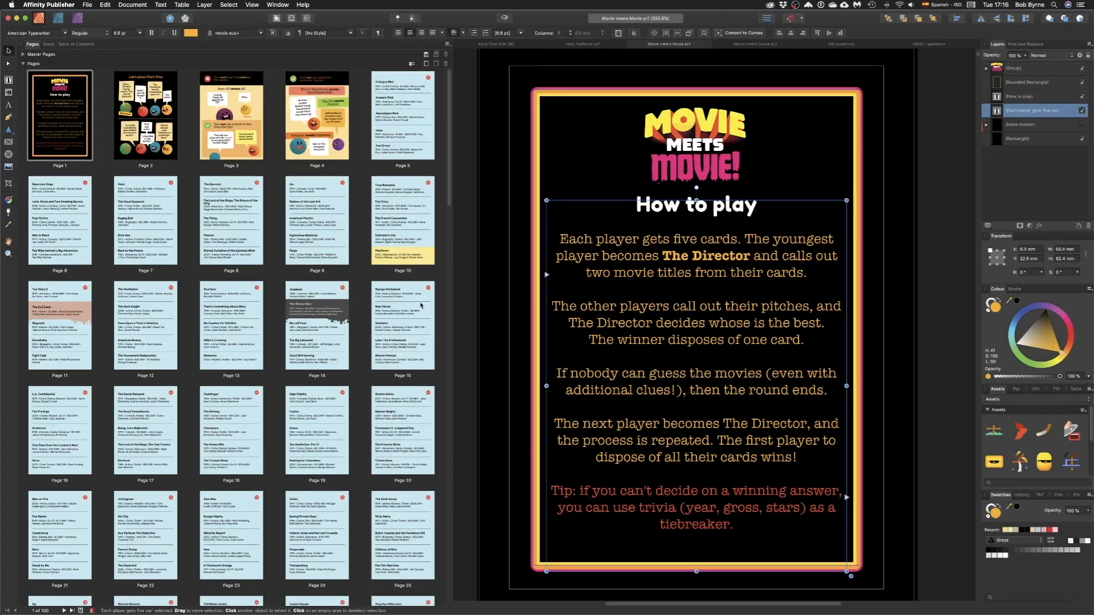
double_click(137, 108)
left_click_drag(450, 158, 455, 552)
- Switch to the Movie meets Movie pt2 document and open the Nicolas Cage card on page 20
left_click(730, 44)
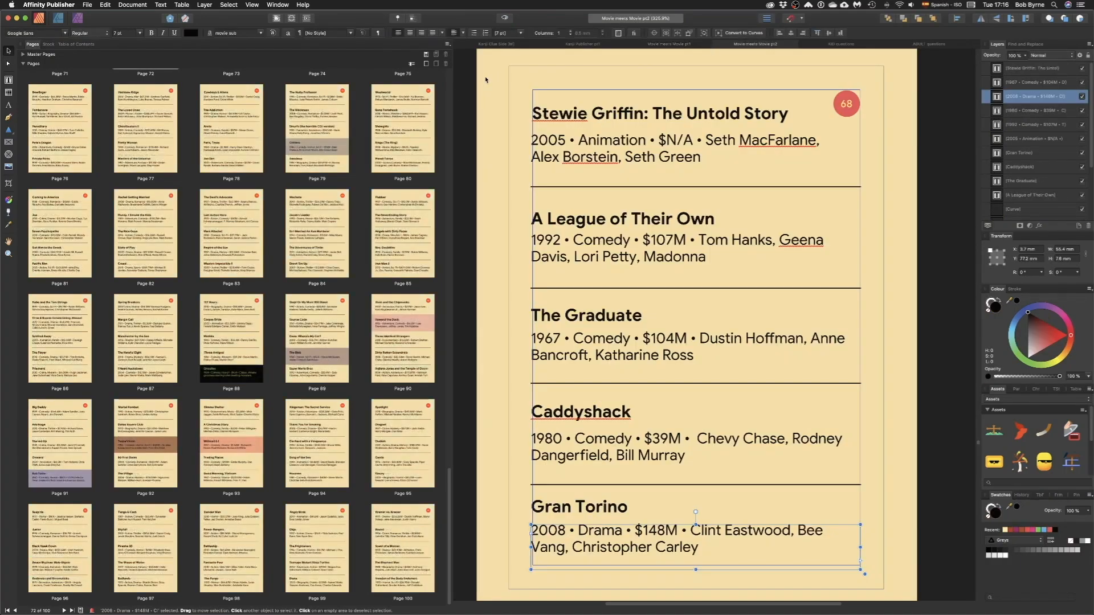
left_click_drag(450, 101, 450, 97)
double_click(403, 374)
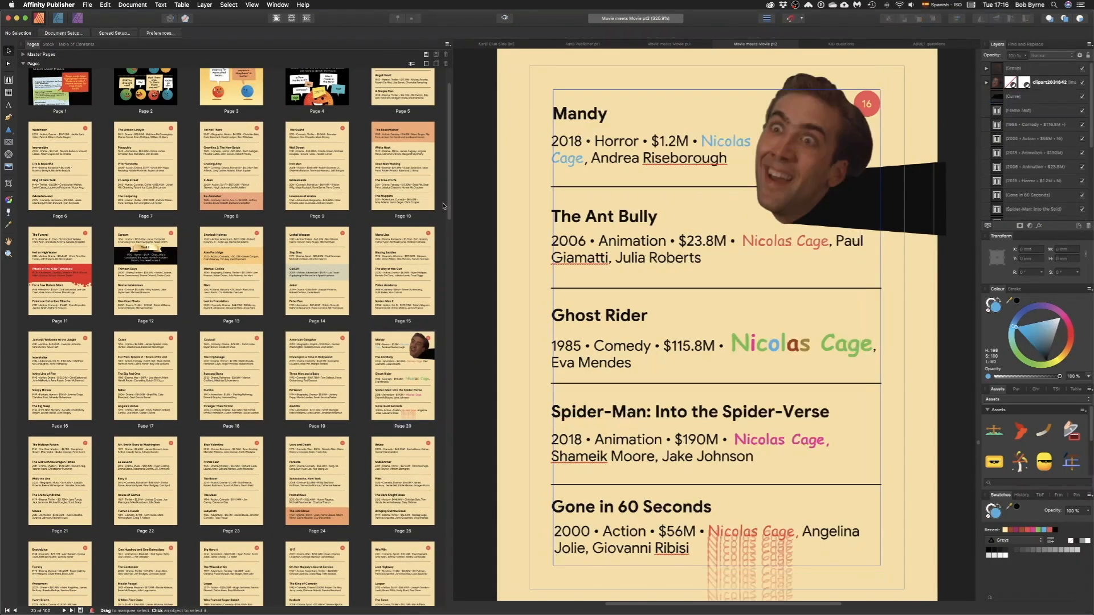
- Switch to the ADULT questions document, browse to its last pages and view the Heavyweight Questions cards from page 121 onward
key("ctrl+Tab")
key("ctrl+Tab")
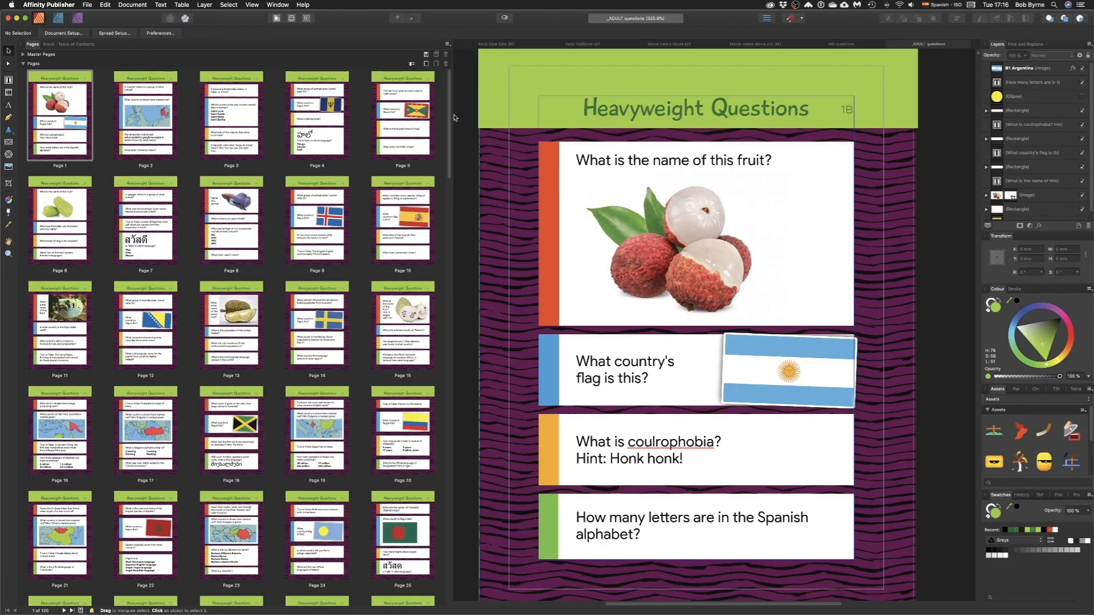
left_click_drag(449, 150, 461, 553)
double_click(343, 558)
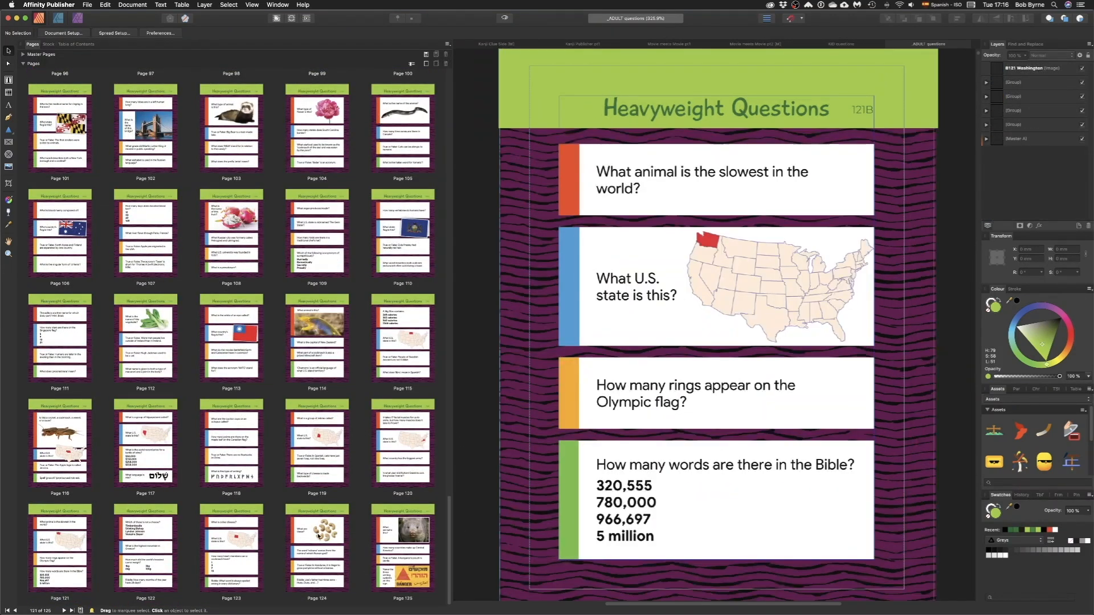
key("Page_Down")
key("Page_Down")
key("Page_Down")
key("Page_Down")
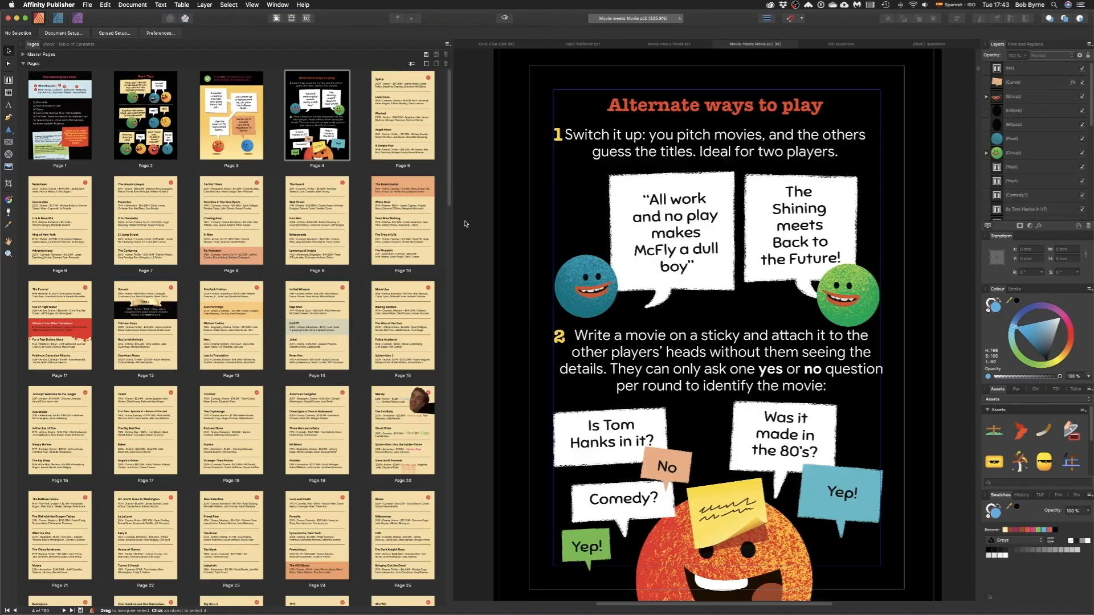
- Examine the textured characters and speech bubbles on the Alternate ways to play page of Movie meets Movie pt2
scroll(599, 277, "down", 2)
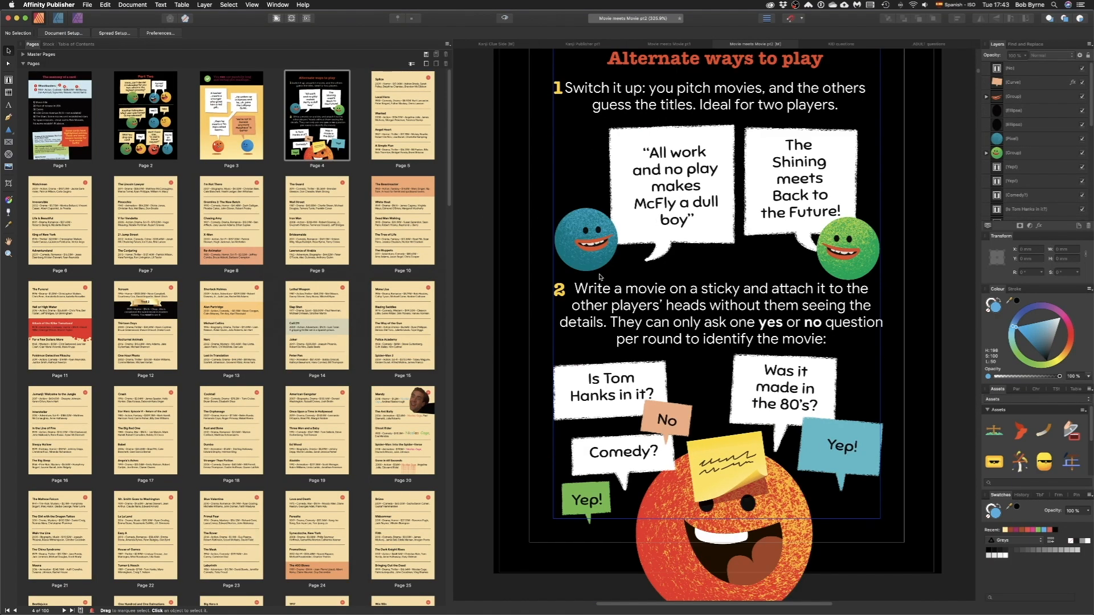
scroll(585, 268, "up", 5)
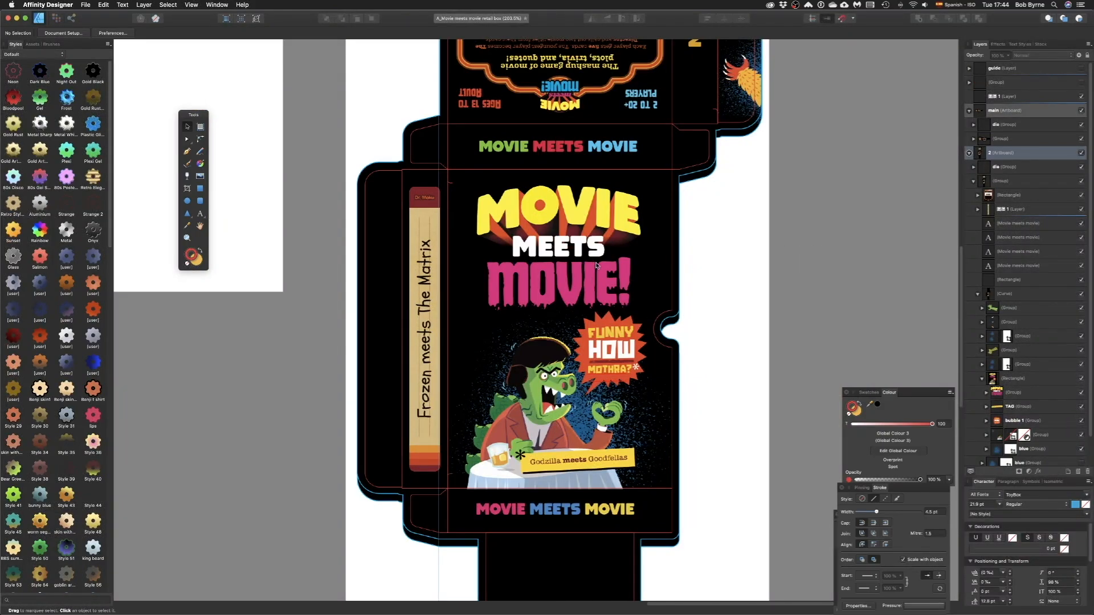
- In Affinity Designer, select the artwork group on the Movie meets Movie retail box and inspect the title lettering's texture up close
scroll(597, 265, "up", 6)
scroll(570, 259, "down", 6)
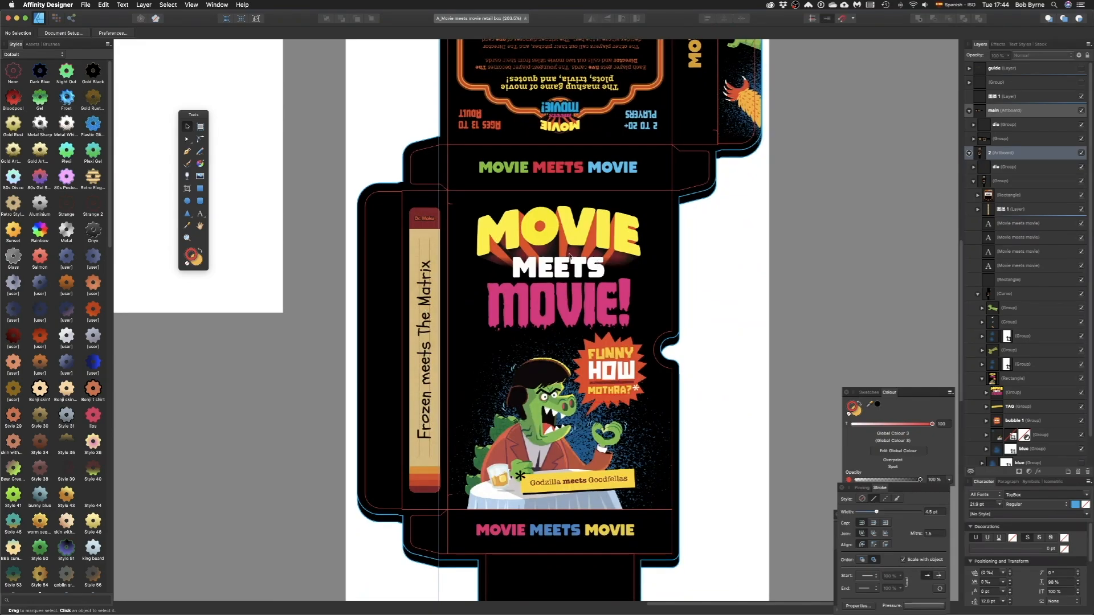
left_click(570, 256)
scroll(567, 255, "up", 1)
scroll(564, 253, "up", 10)
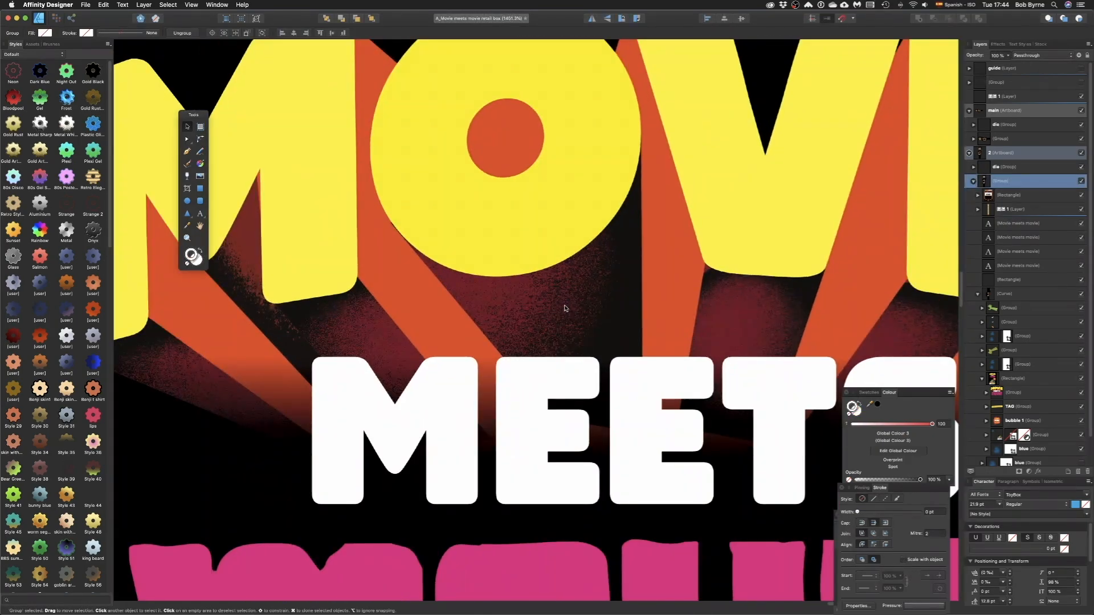